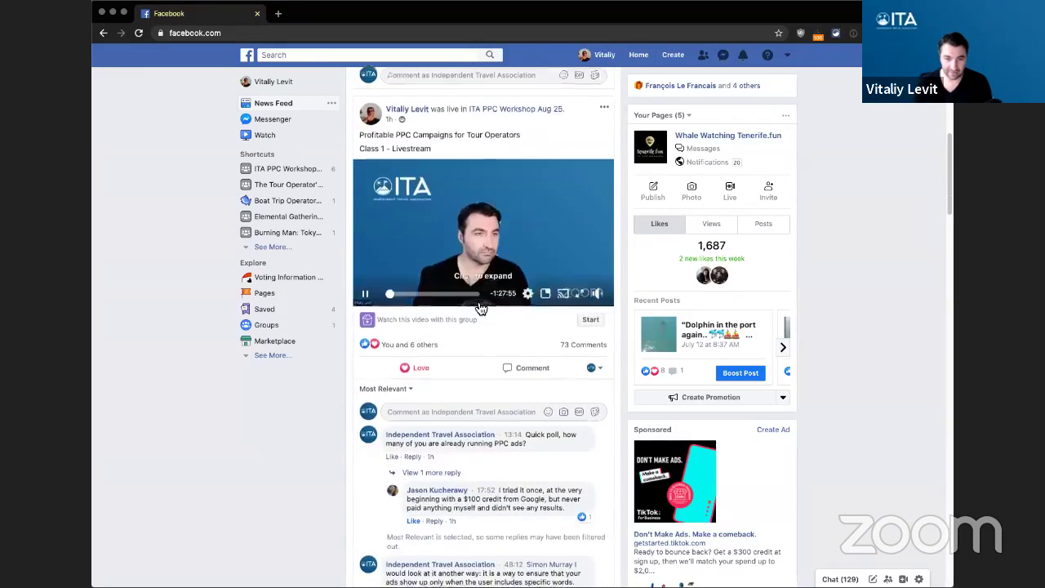
# - Approve all pending member requests in the ITA PPC Workshop Aug 25 group
pyautogui.scroll(10, 479, 313)
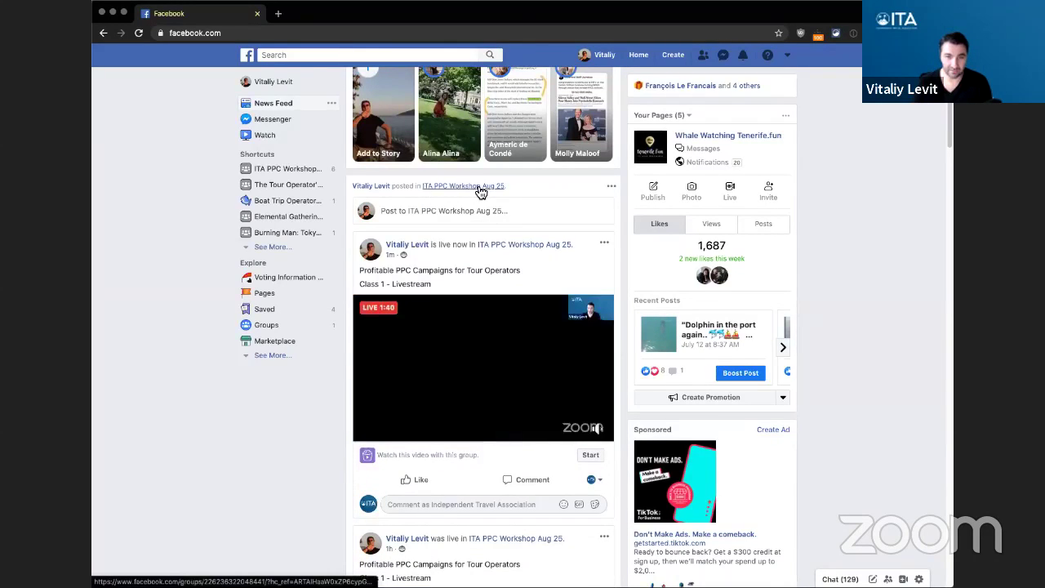
pyautogui.click(477, 187)
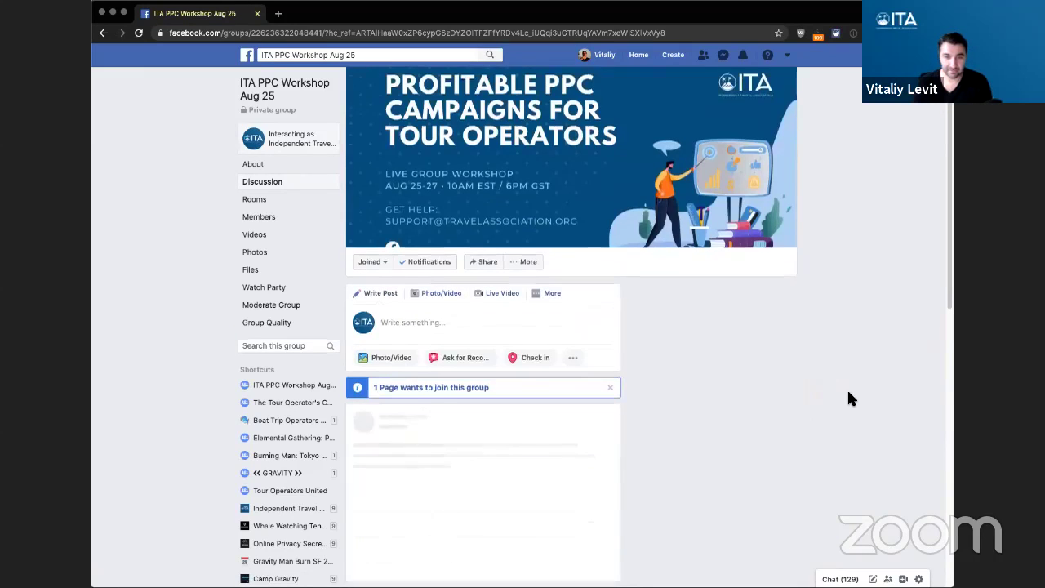
pyautogui.scroll(-3, 418, 367)
pyautogui.click(430, 177)
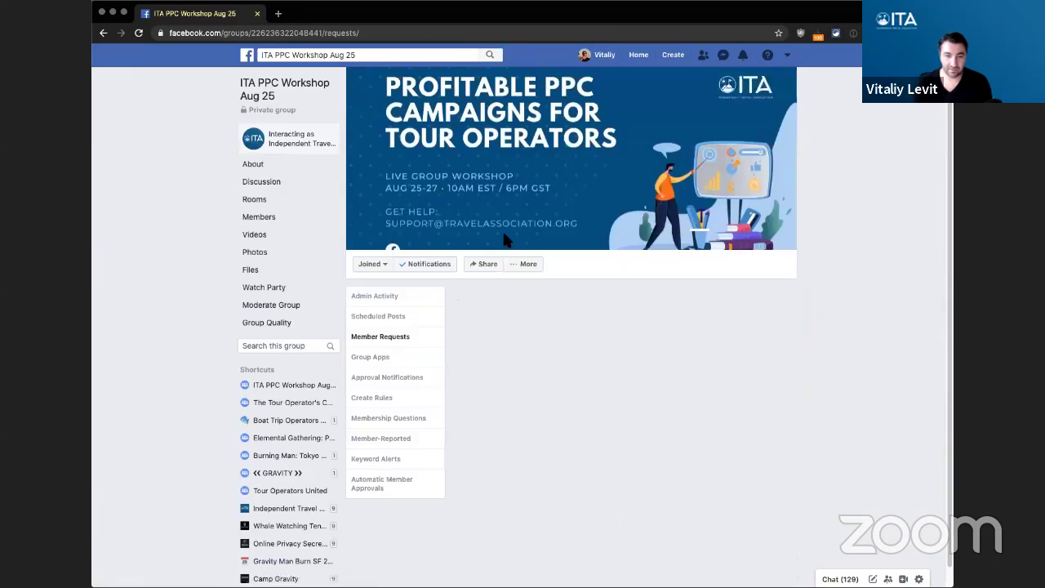
pyautogui.click(722, 365)
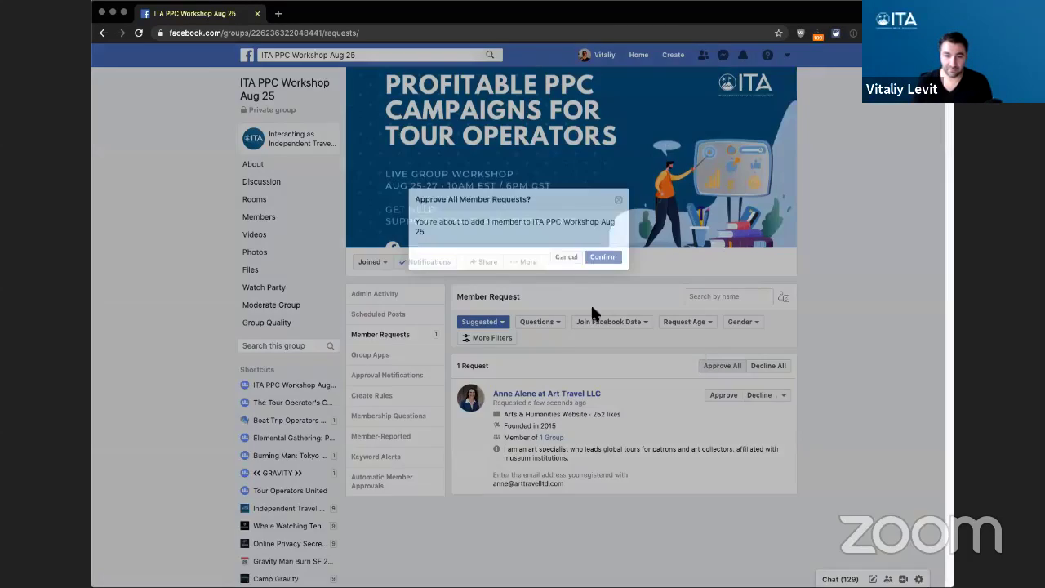
pyautogui.click(600, 259)
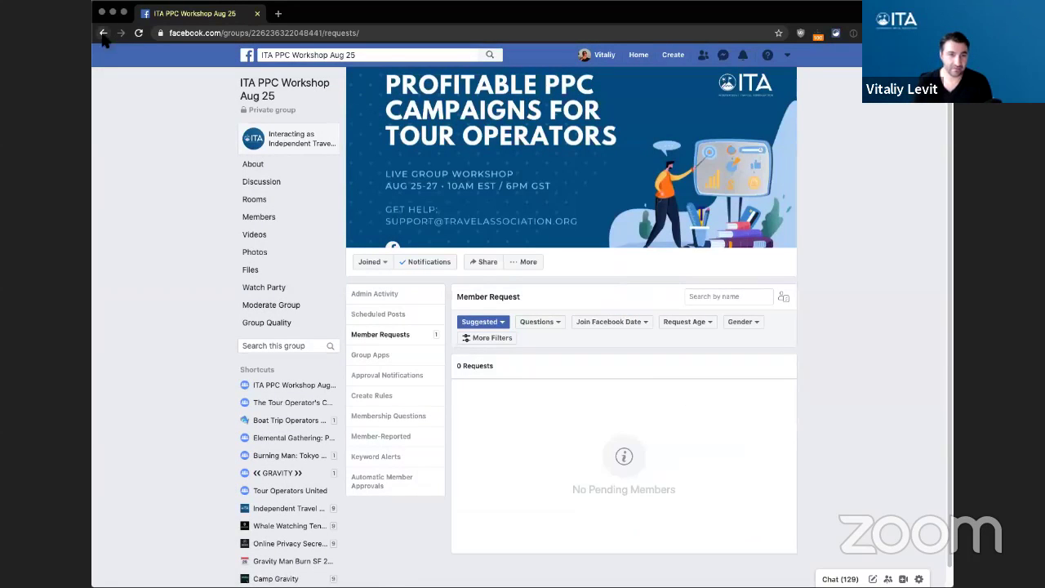
# - Go back to the group's discussion feed and scroll to the Class 1 file posts
pyautogui.click(103, 33)
pyautogui.scroll(-1, 457, 309)
pyautogui.scroll(-10, 459, 310)
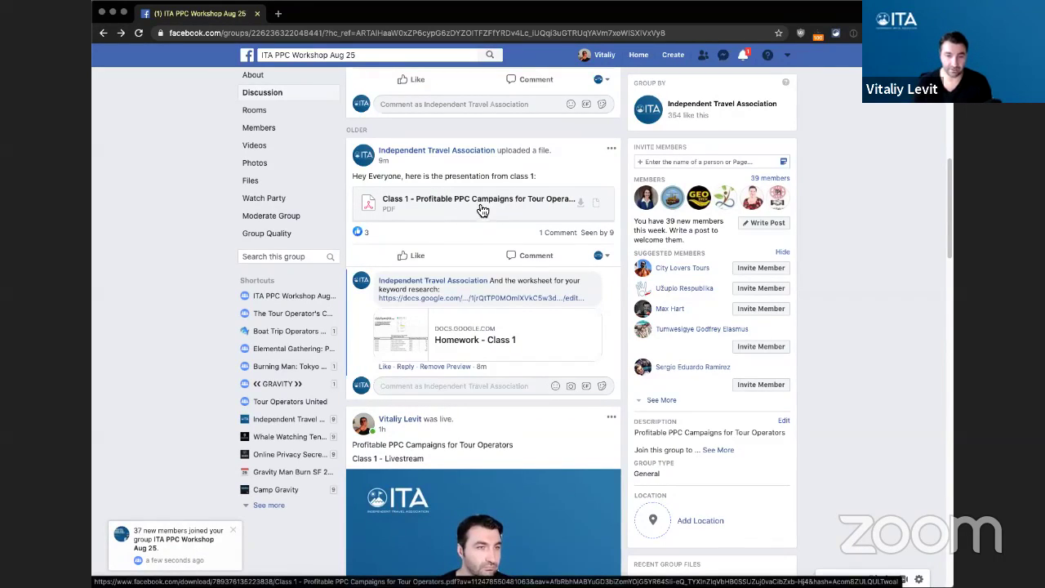
# - Open the shared Homework - Class 1 worksheet and copy it as 'Tenerife - Boat Charters PPC Campaign'
pyautogui.click(470, 301)
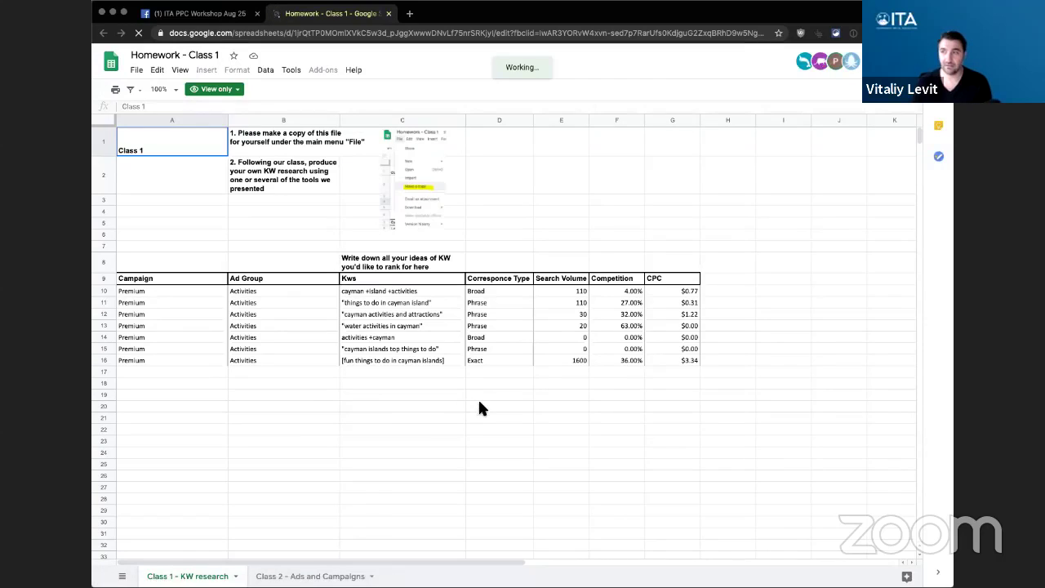
pyautogui.click(138, 72)
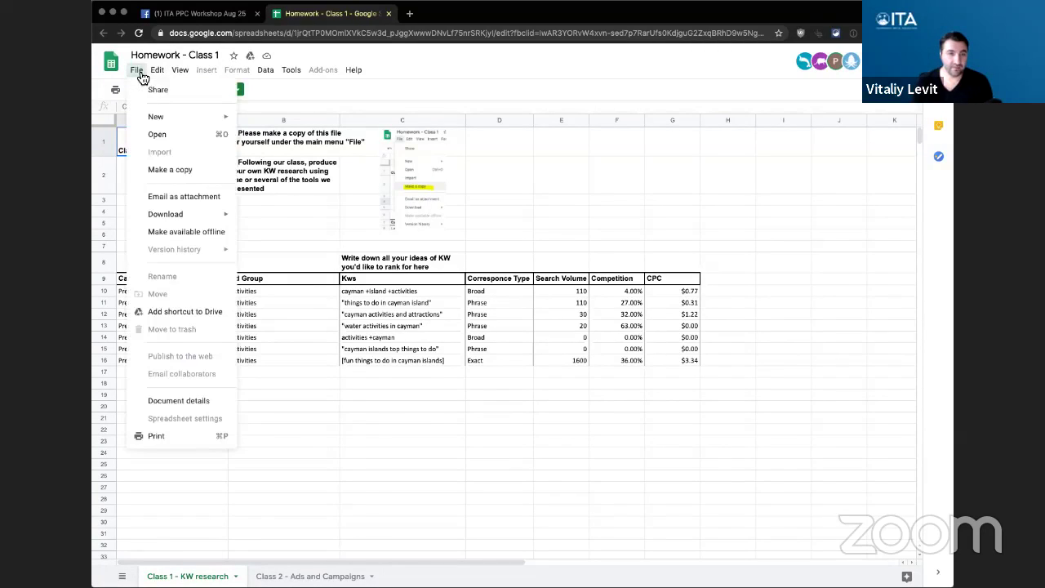
pyautogui.click(183, 171)
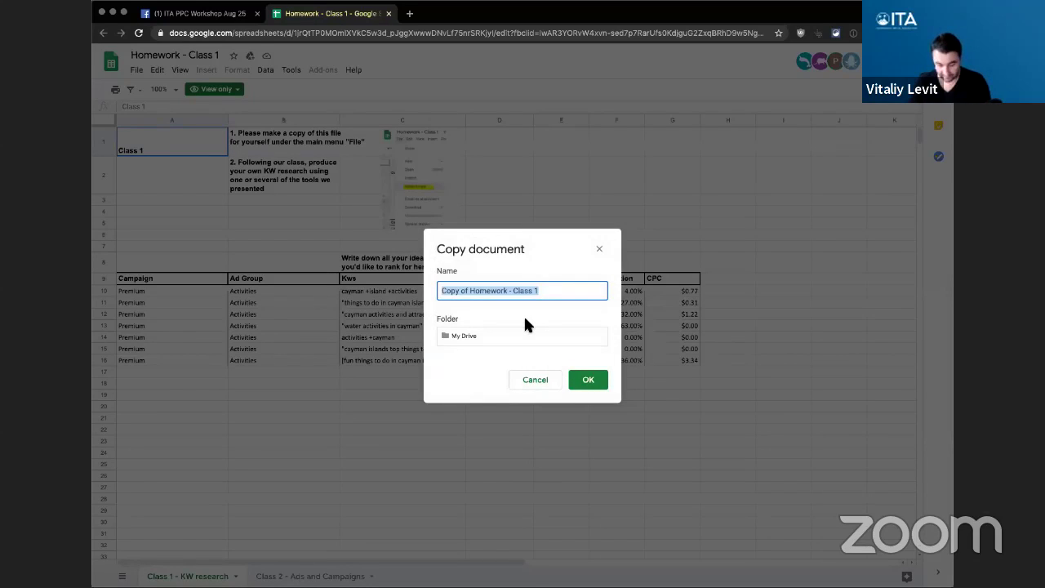
pyautogui.write('Tenerife')
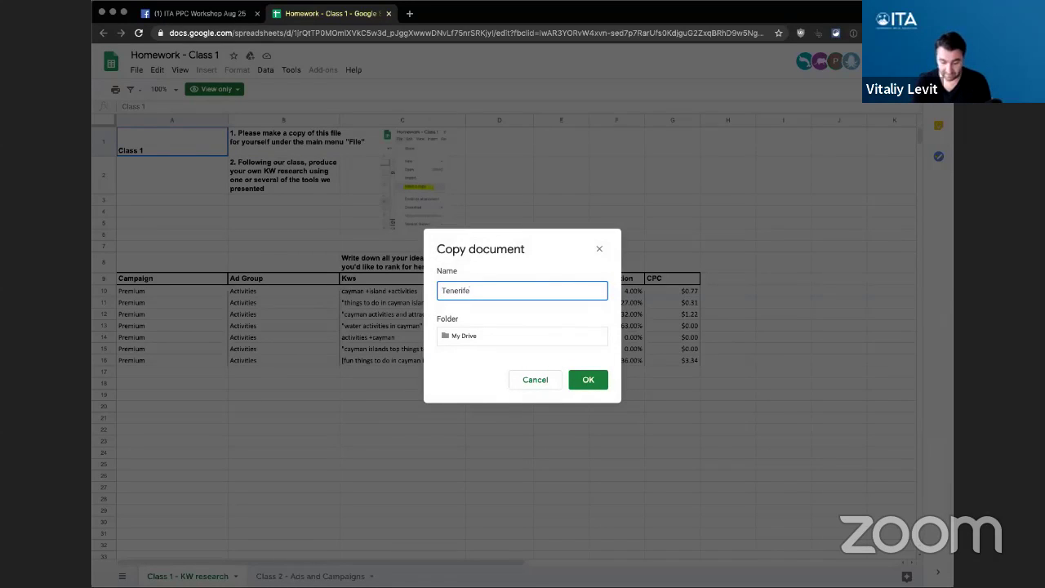
pyautogui.write(' - ')
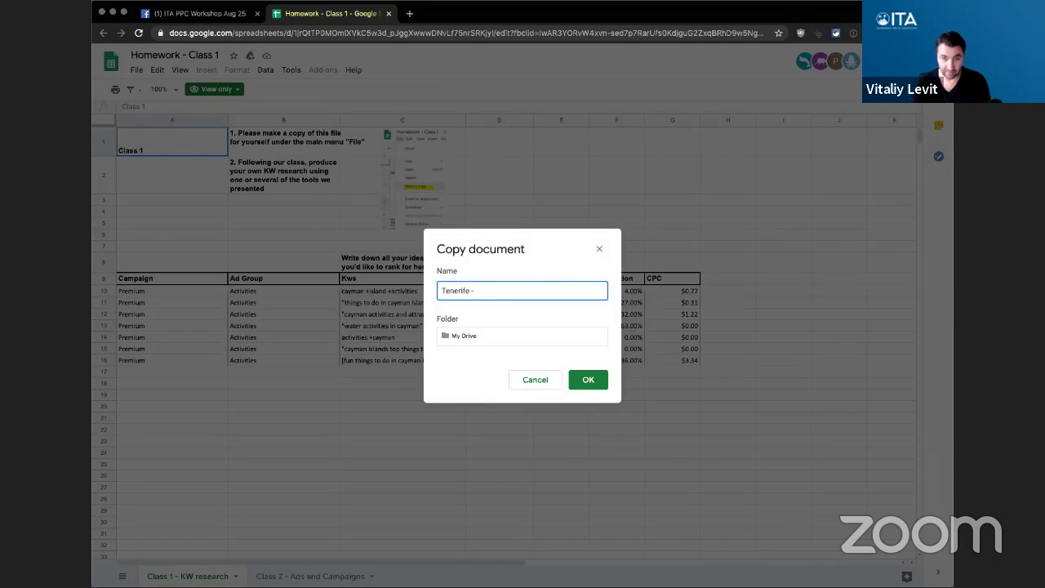
pyautogui.write('Boat Char')
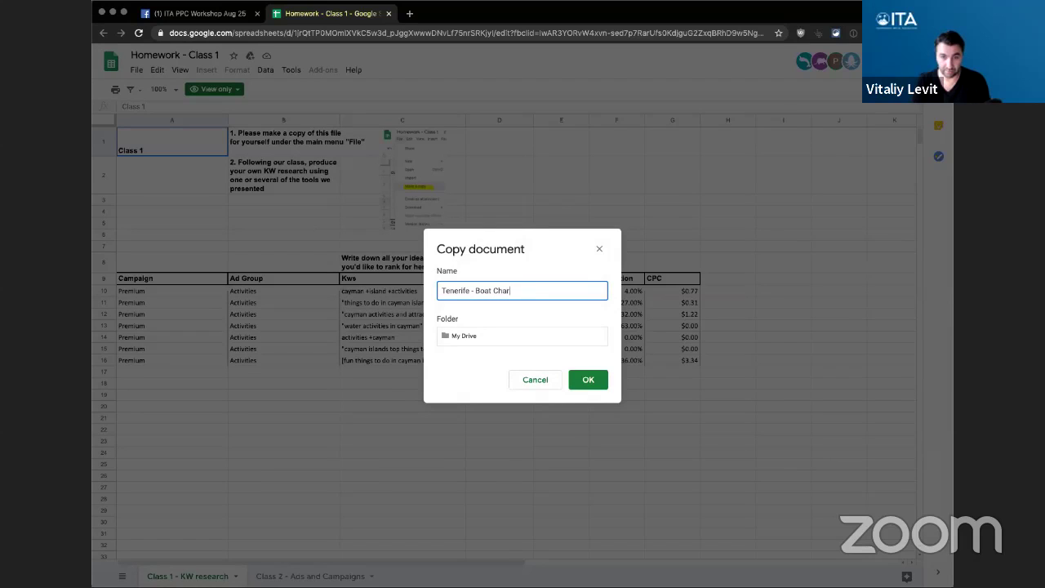
pyautogui.write('ters')
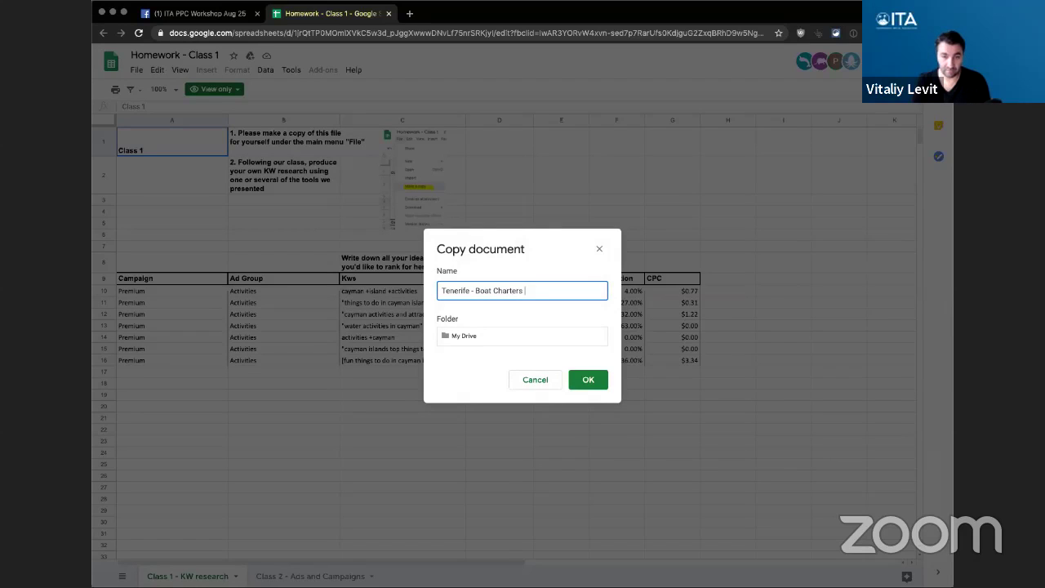
pyautogui.write(' PPC Cmap')
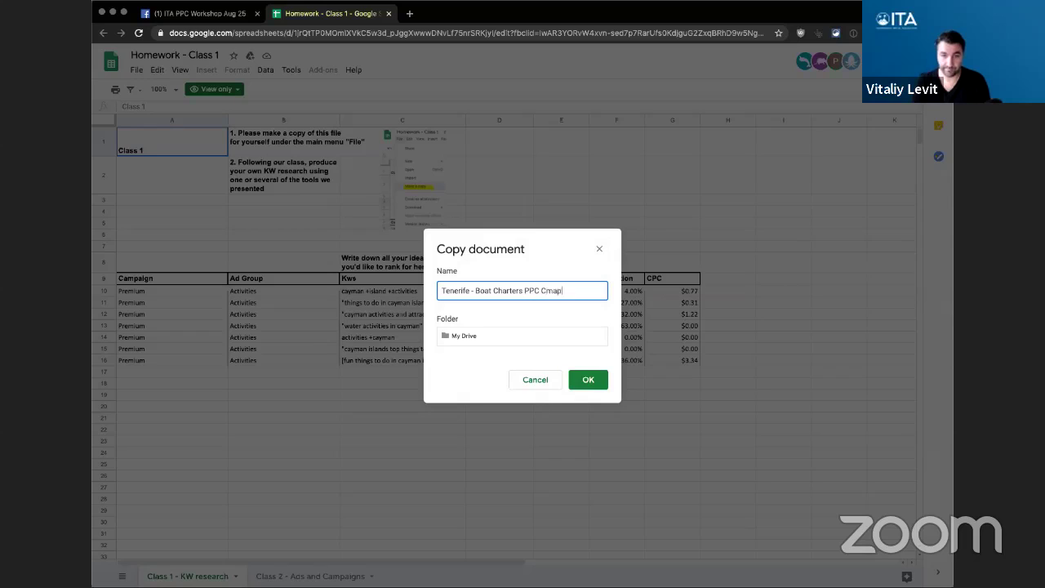
pyautogui.press('BackSpace')
pyautogui.press('BackSpace')
pyautogui.press('BackSpace')
pyautogui.write('ampaign')
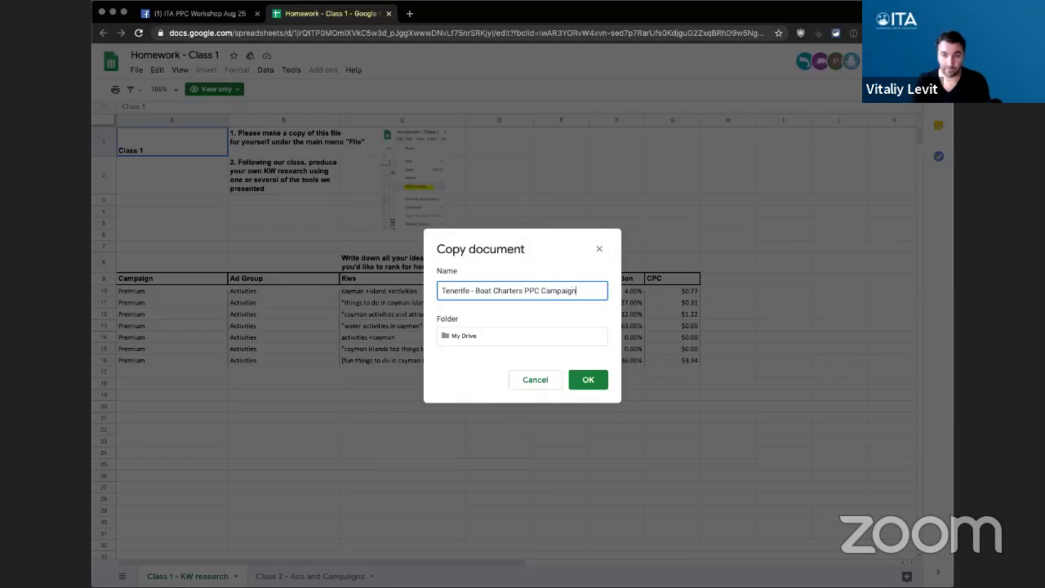
pyautogui.press('Return')
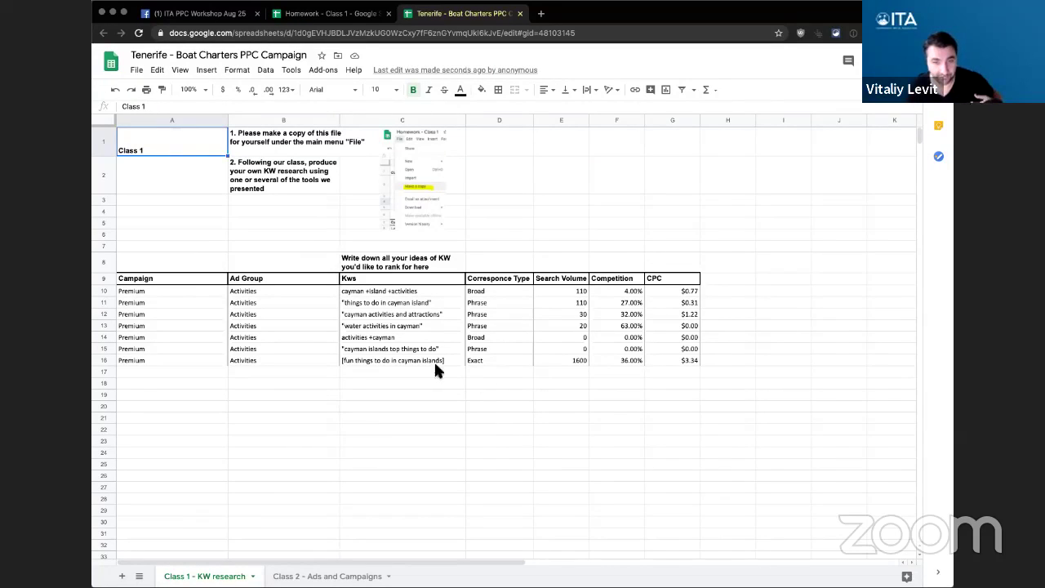
# - Delete the instruction rows 1 through 7
pyautogui.click(100, 137)
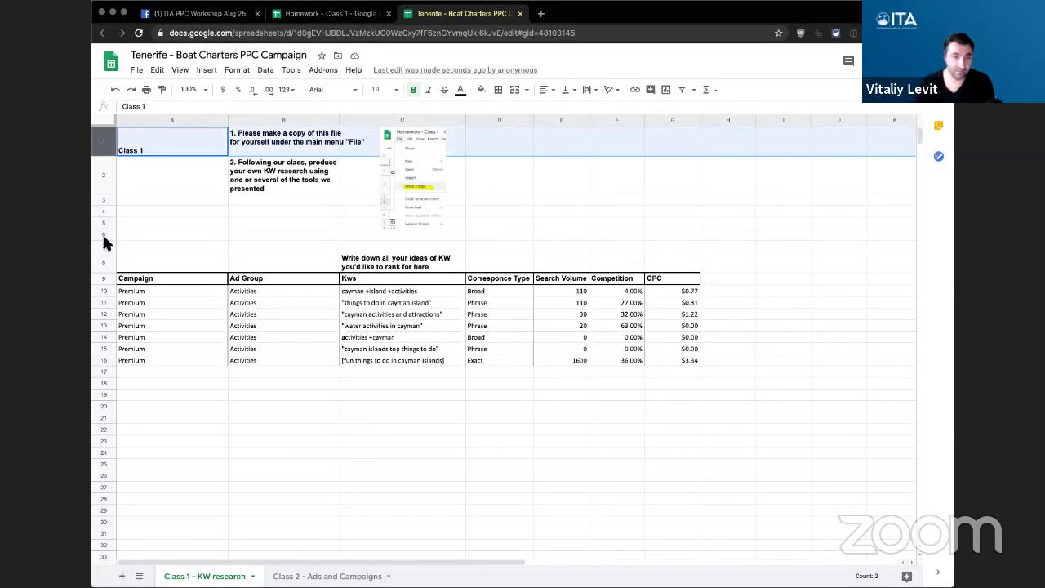
pyautogui.keyDown('shift'); pyautogui.click(103, 245); pyautogui.keyUp('shift')
pyautogui.rightClick(107, 185)
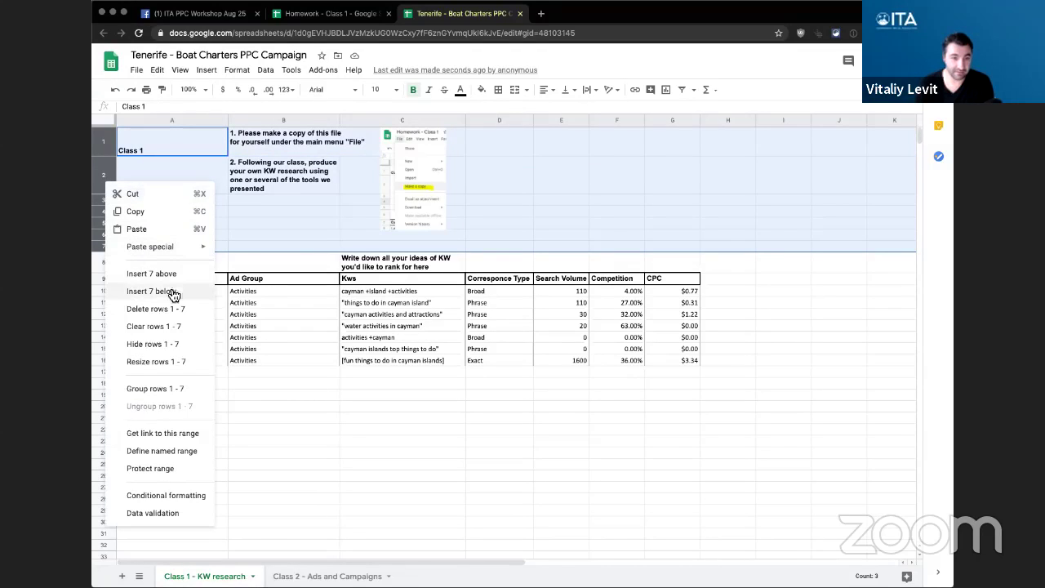
pyautogui.click(159, 309)
# - Delete the leftover screenshot image from the sheet
pyautogui.click(420, 158)
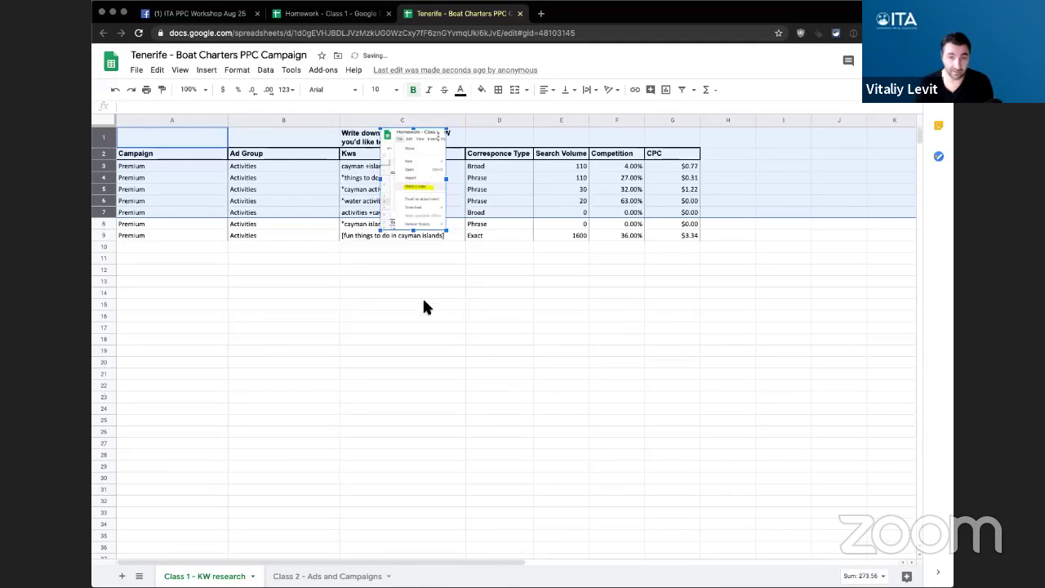
pyautogui.press('Delete')
pyautogui.click(435, 318)
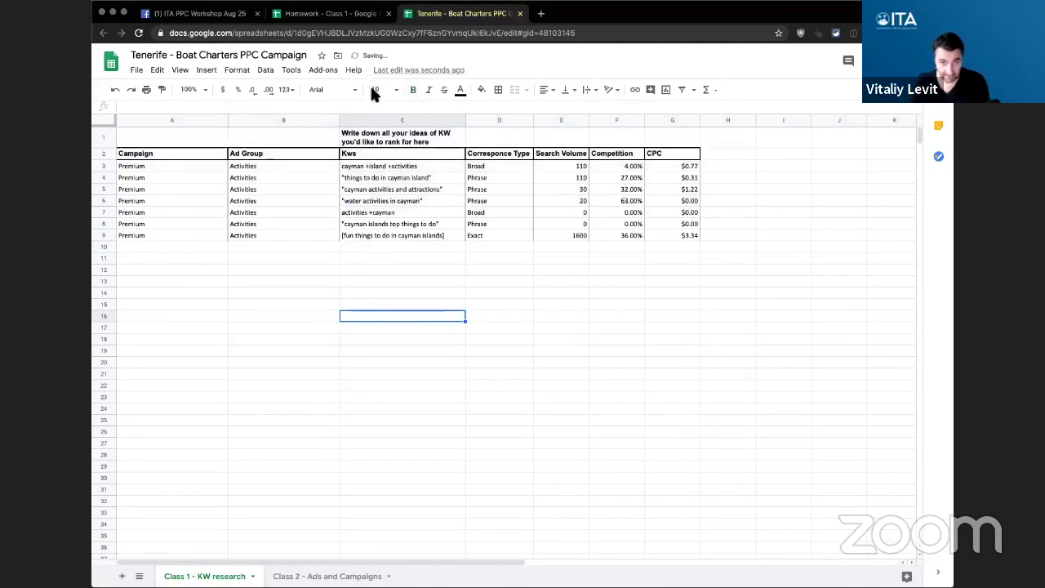
# - Delete the empty row 1 so the Campaign, Ad Group, Kws header is on top
pyautogui.click(104, 137)
pyautogui.rightClick(105, 138)
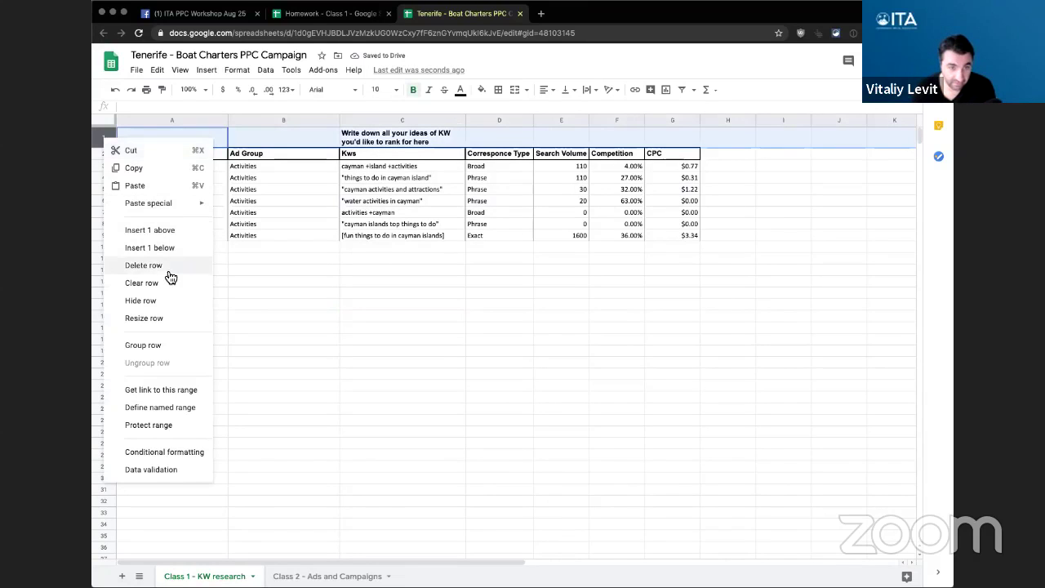
pyautogui.click(169, 267)
pyautogui.click(462, 295)
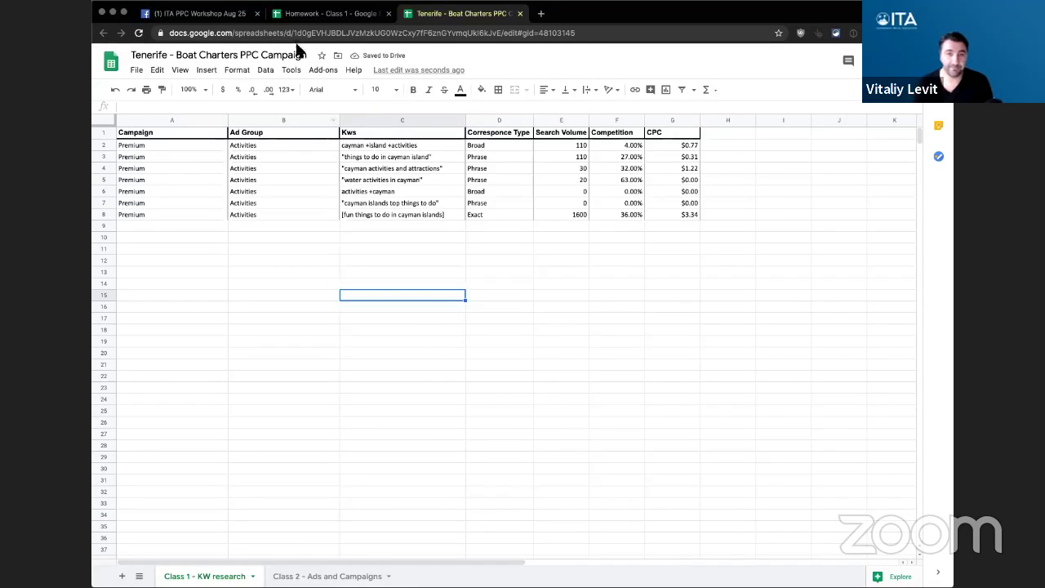
pyautogui.click(200, 13)
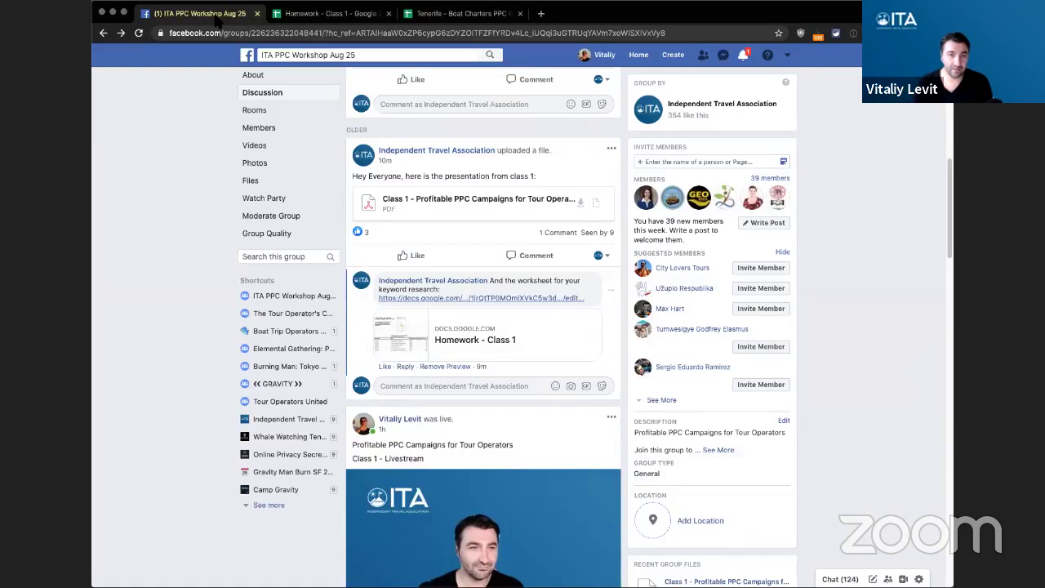
# - Close the Facebook and Homework - Class 1 tabs, returning to the Tenerife sheet
pyautogui.press('super+w')
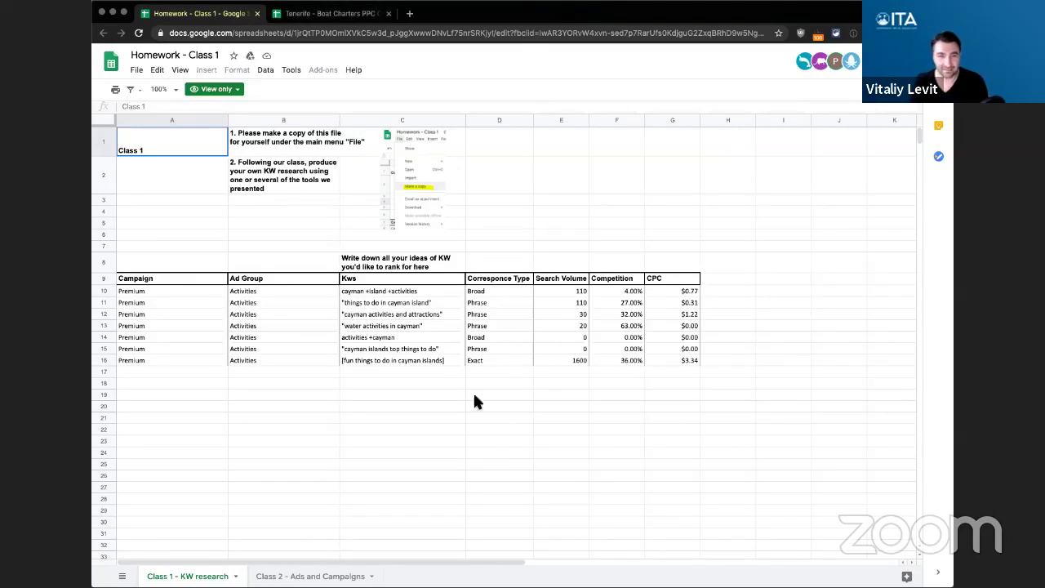
pyautogui.click(256, 13)
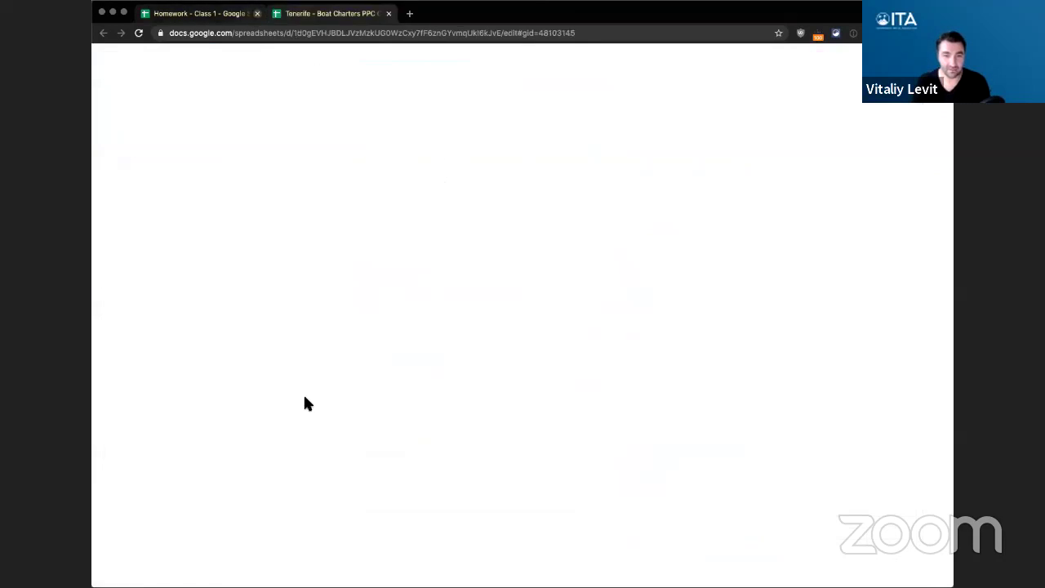
pyautogui.click(538, 343)
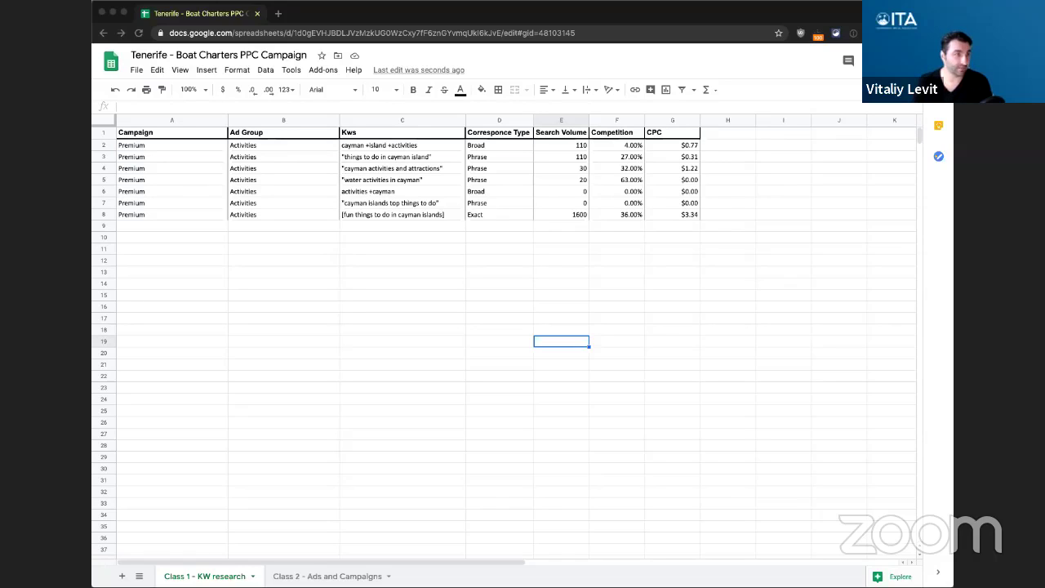
pyautogui.press('super+Tab')
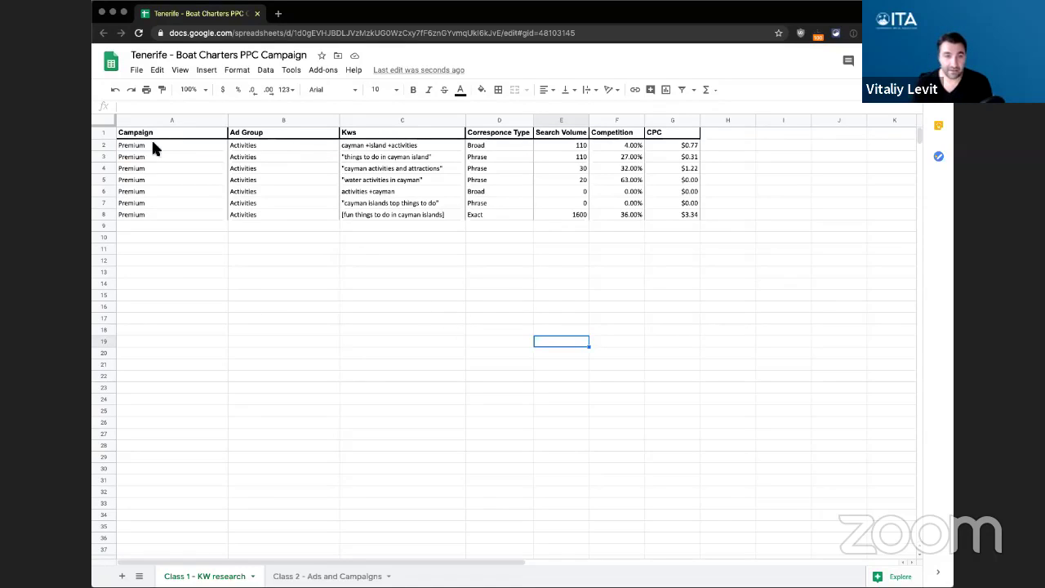
pyautogui.moveTo(154, 144)
pyautogui.mouseDown()
pyautogui.moveTo(562, 182)
pyautogui.moveTo(665, 213)
pyautogui.mouseUp()
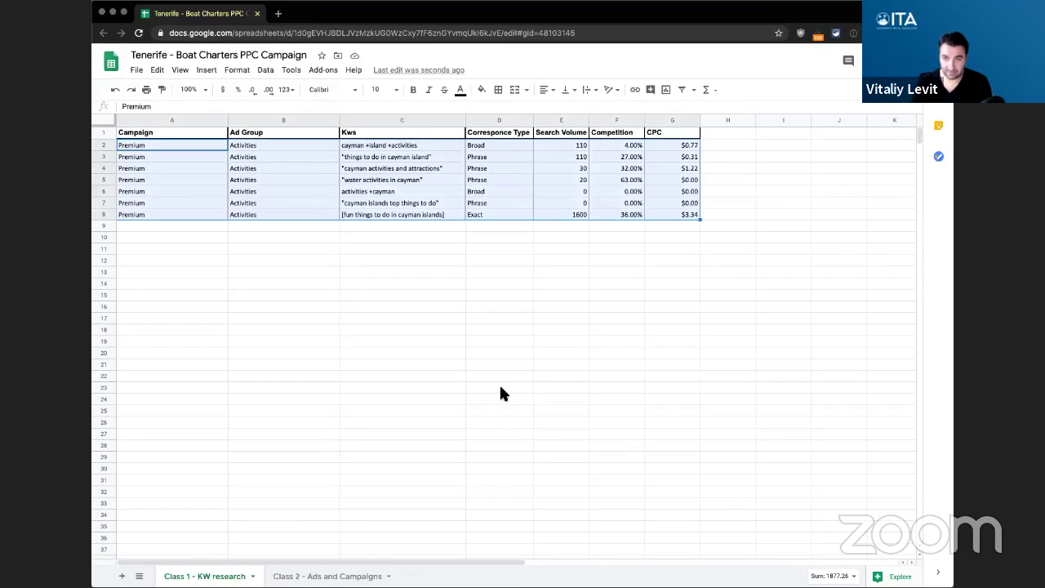
pyautogui.press('Delete')
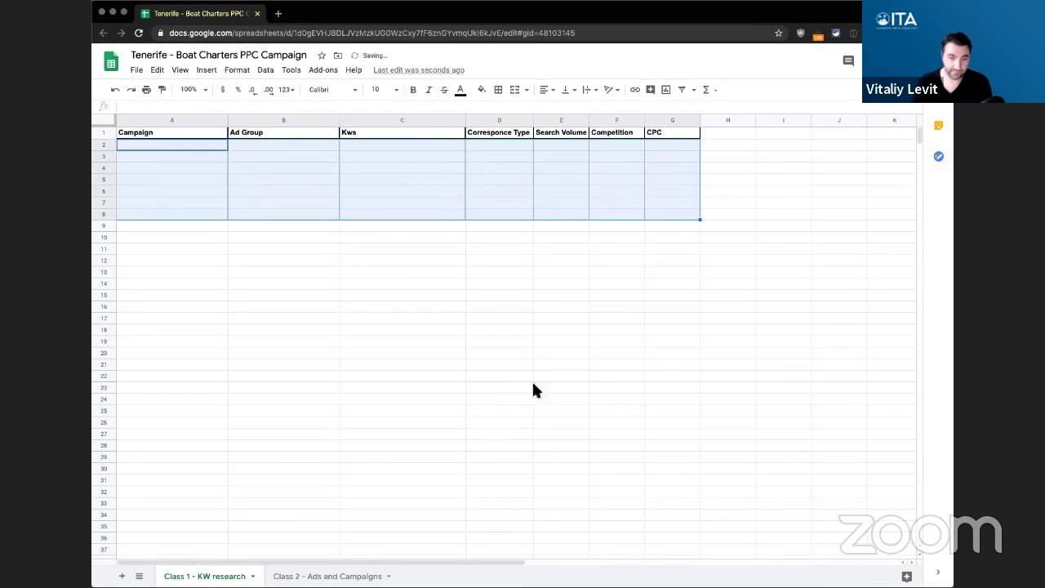
pyautogui.click(608, 378)
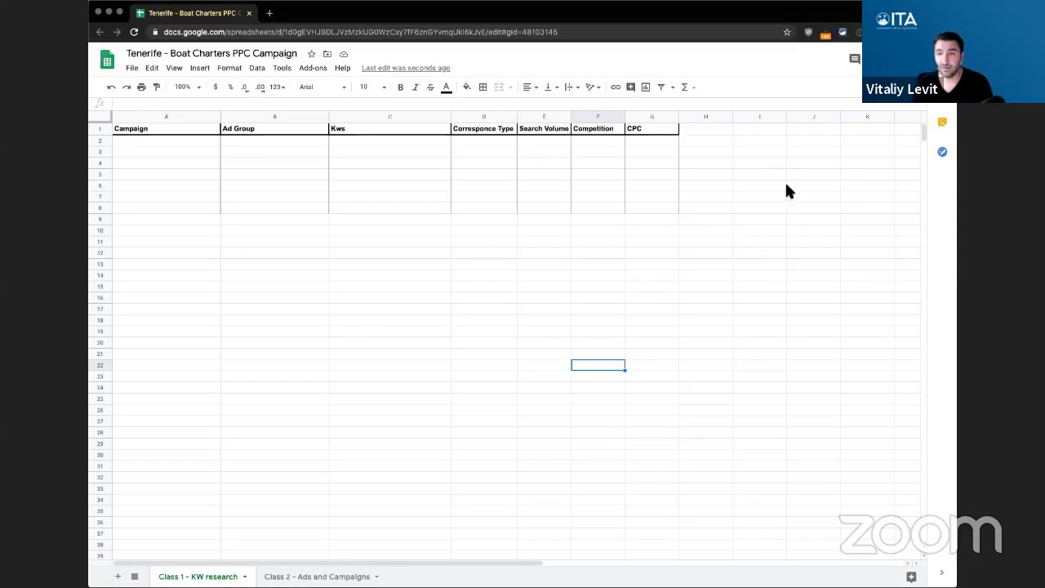
pyautogui.click(763, 132)
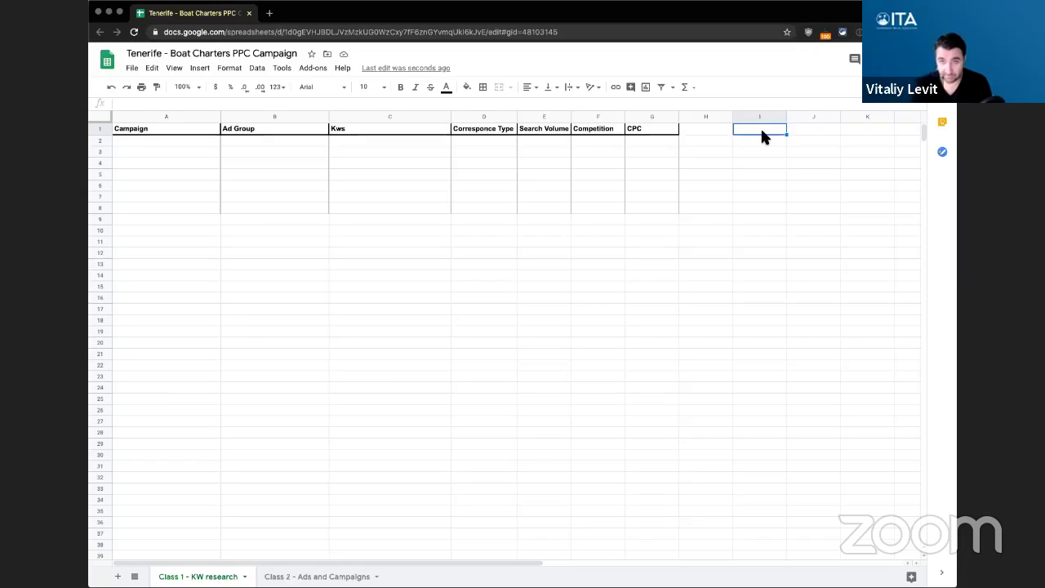
# - Enter seed keywords boat charter, boat rental, yacht charter, yacht rental and private boat in I1:I5
pyautogui.write('boat charter')
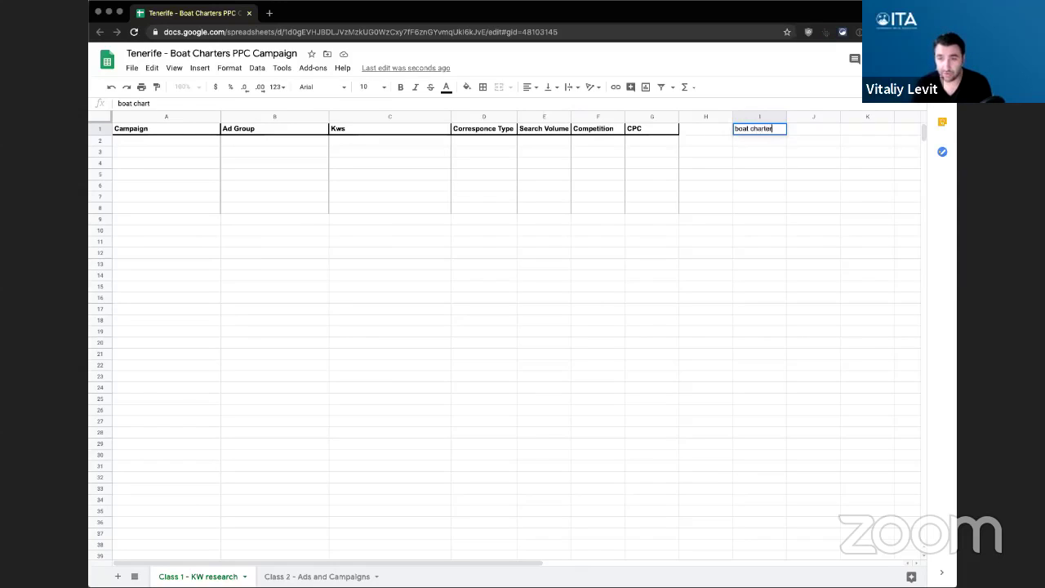
pyautogui.press('Return')
pyautogui.write('boat rental')
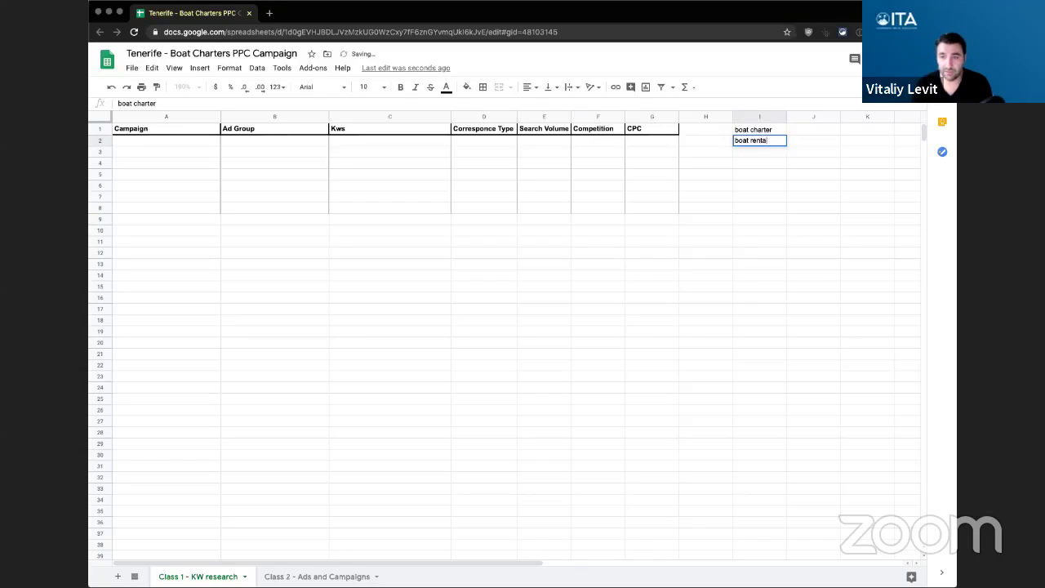
pyautogui.press('Return')
pyautogui.write('yacht charter')
pyautogui.press('Return')
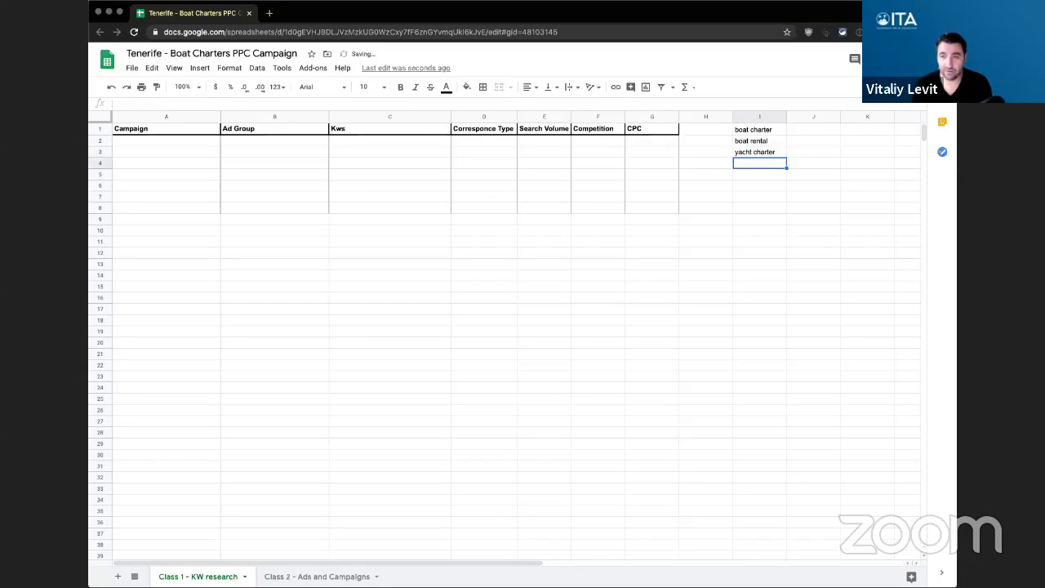
pyautogui.write('yacht rental')
pyautogui.press('Return')
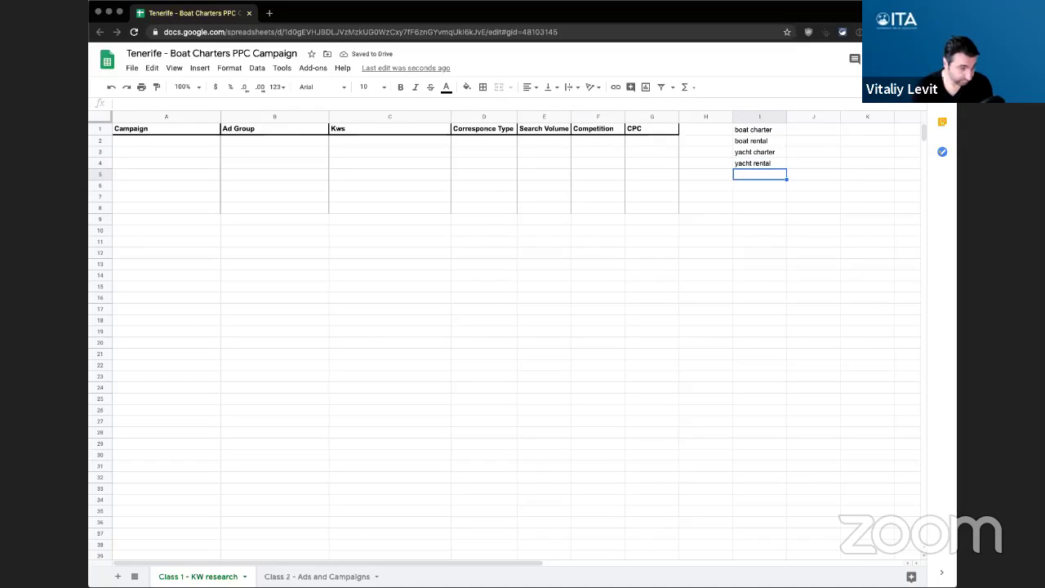
pyautogui.write('pri')
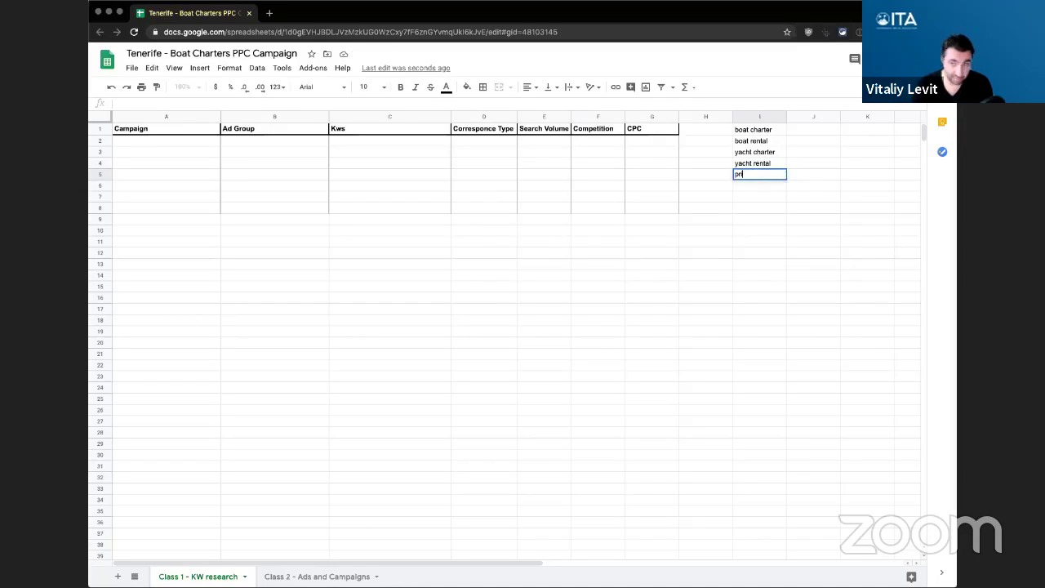
pyautogui.write('vate boat')
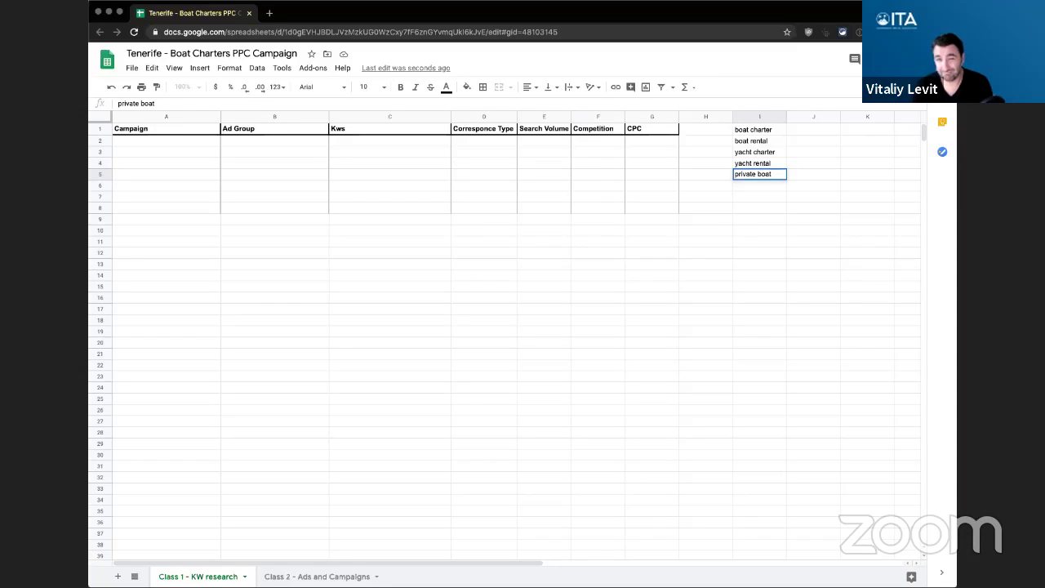
pyautogui.press('Return')
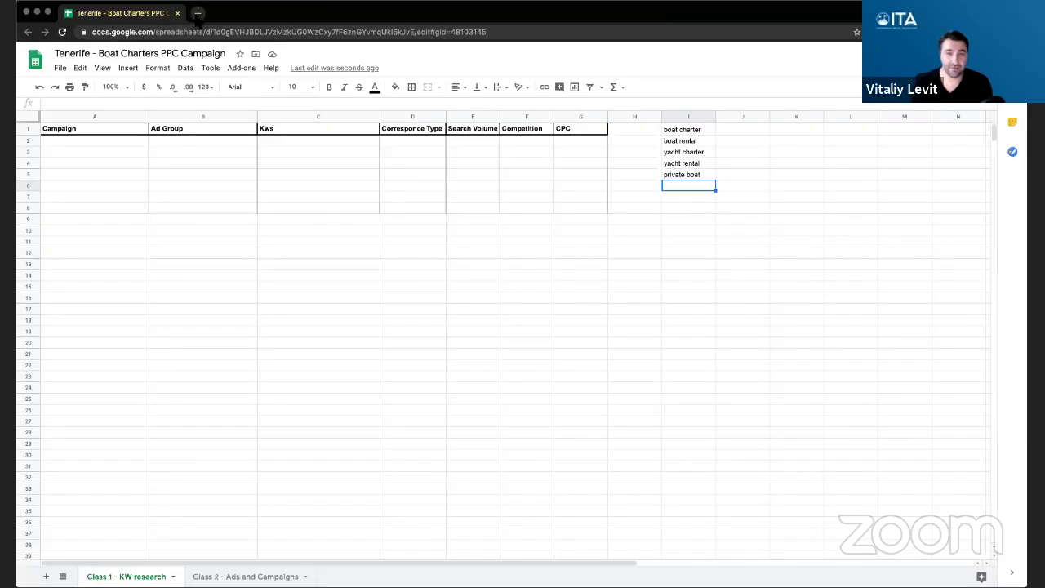
# - Search Google for 'keywords everywhere' in a new tab and reach its Chrome Web Store page
pyautogui.click(196, 13)
pyautogui.write('keyw')
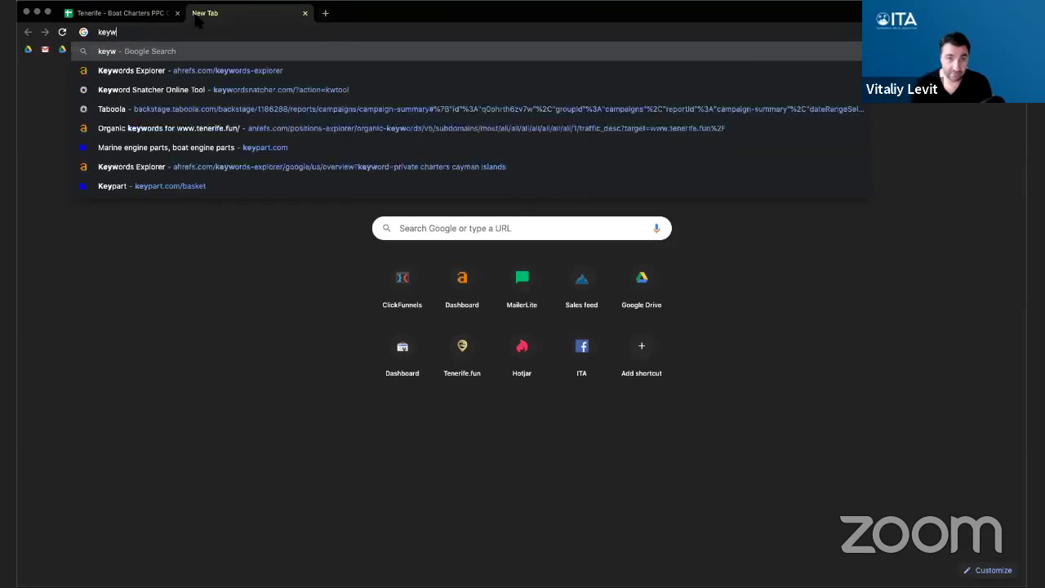
pyautogui.write('ords everywhere')
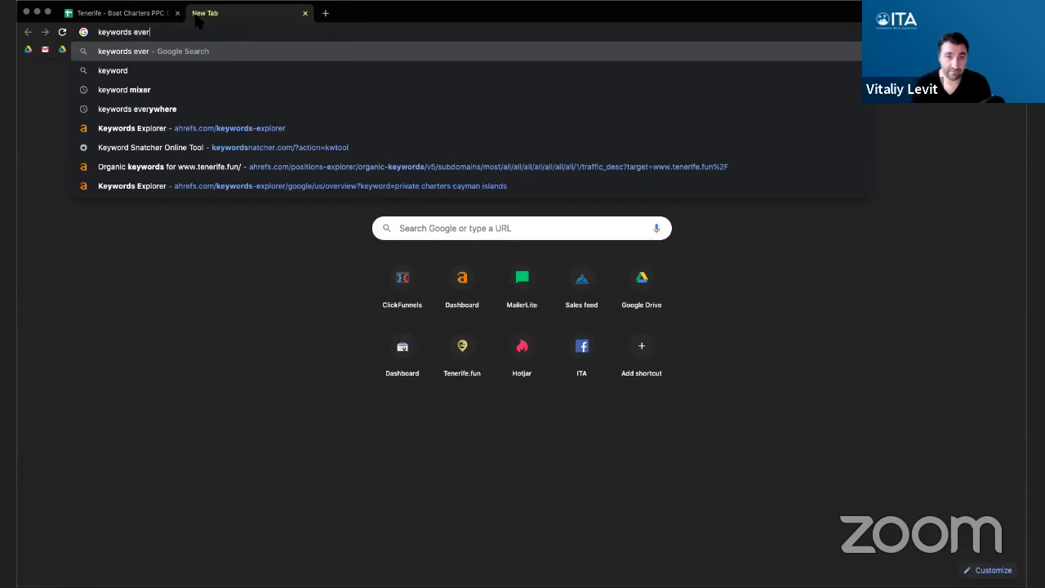
pyautogui.press('Return')
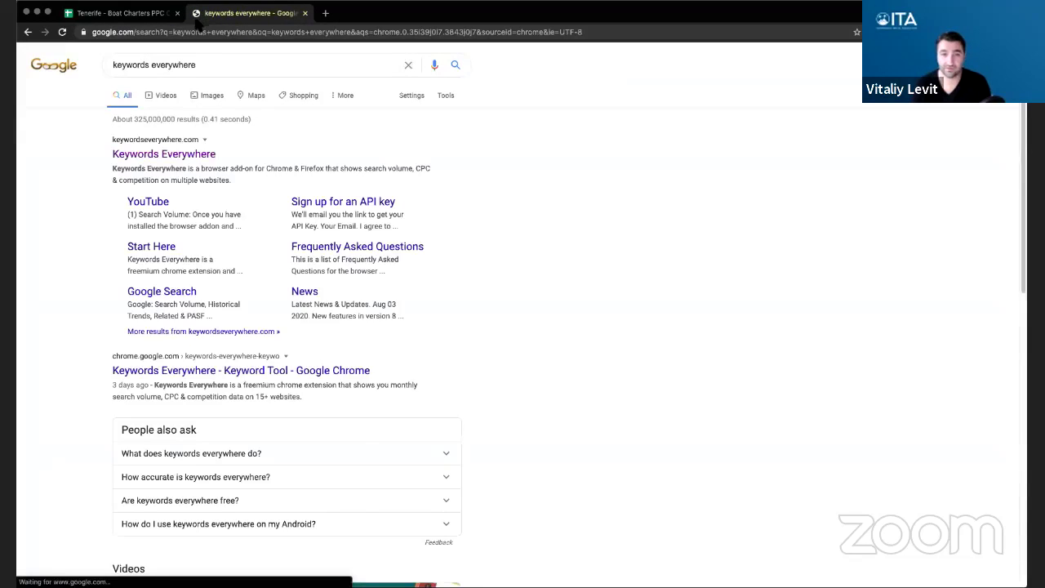
pyautogui.click(173, 156)
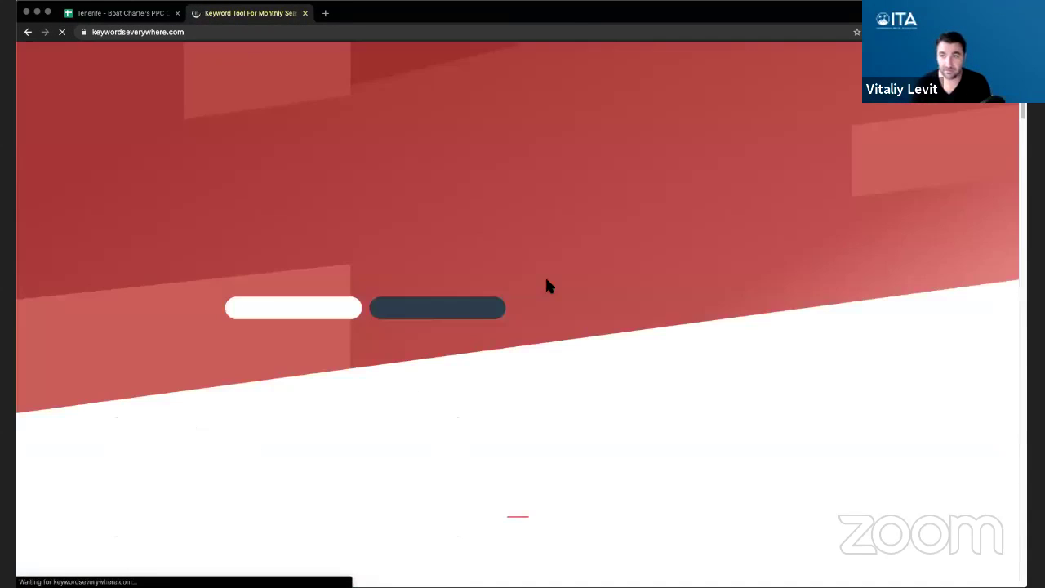
pyautogui.click(279, 318)
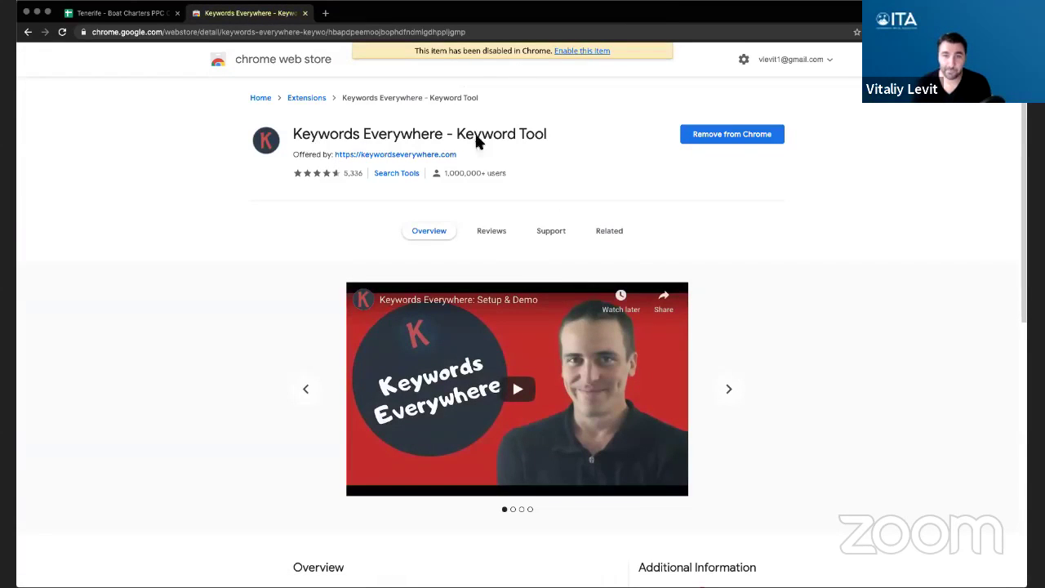
# - Re-enable the Keywords Everywhere extension and open its Purchase Additional Credits page
pyautogui.click(578, 51)
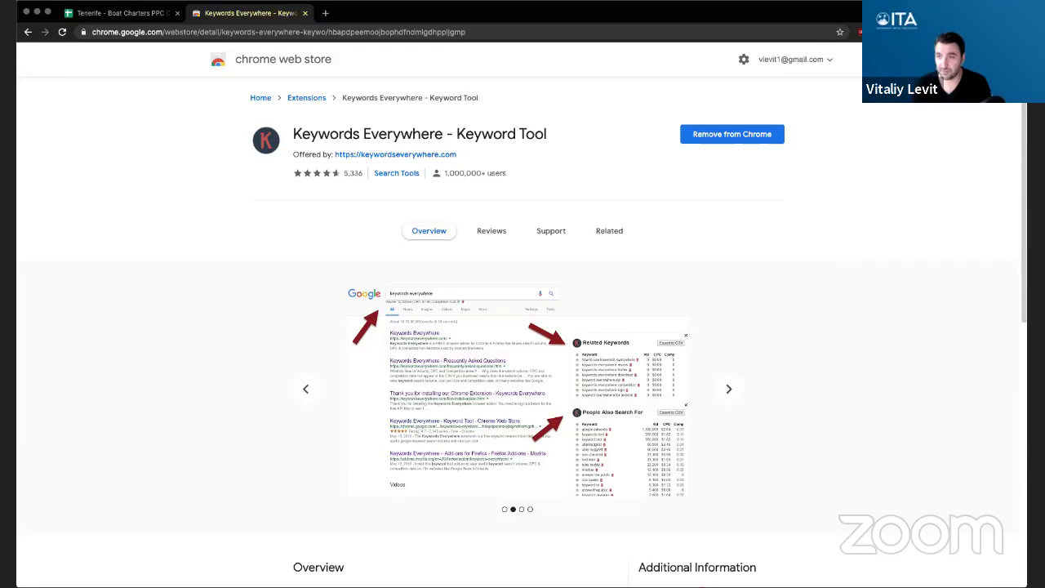
pyautogui.click(938, 32)
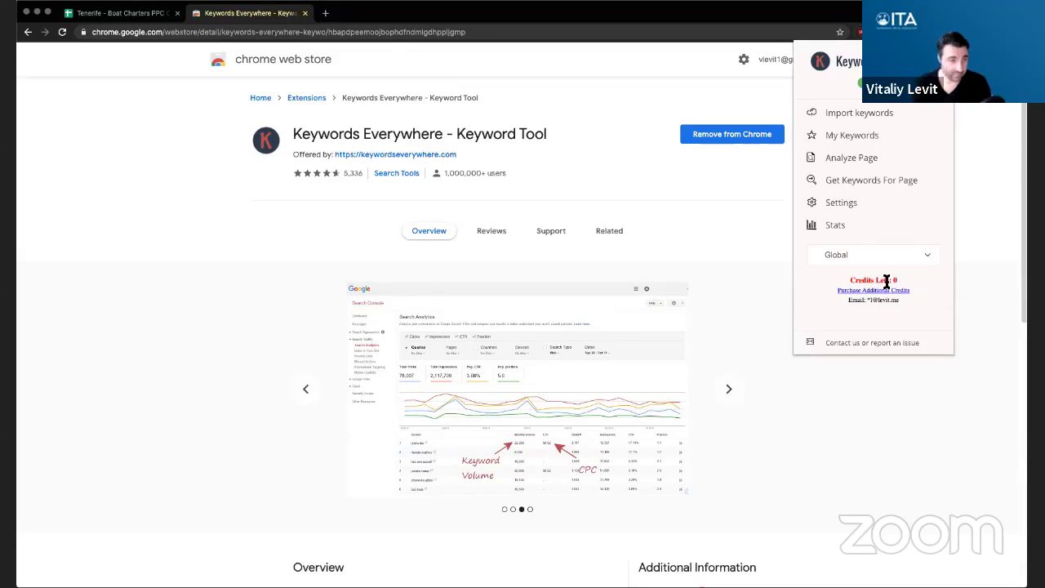
pyautogui.click(887, 453)
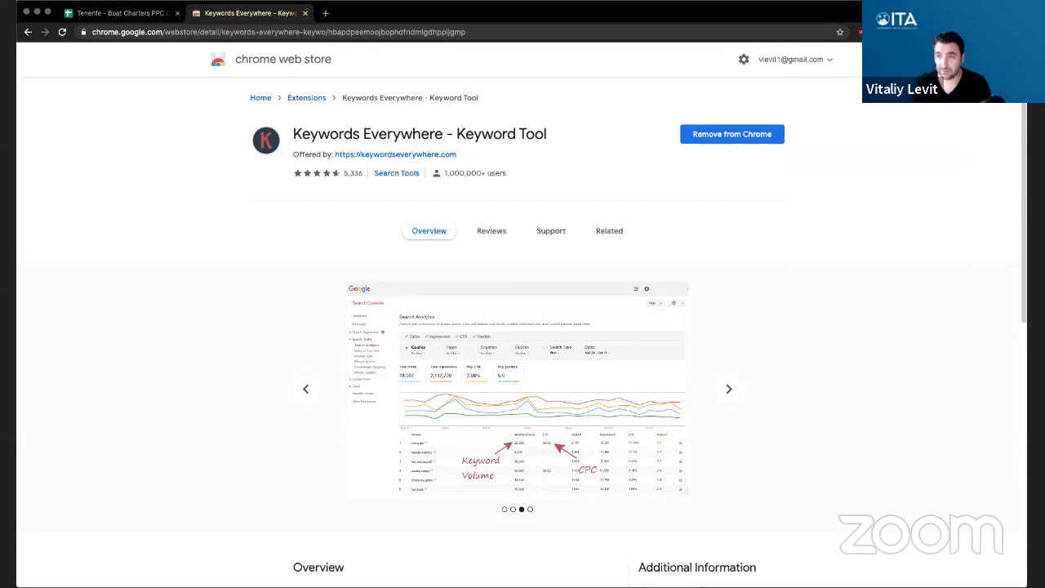
pyautogui.click(938, 32)
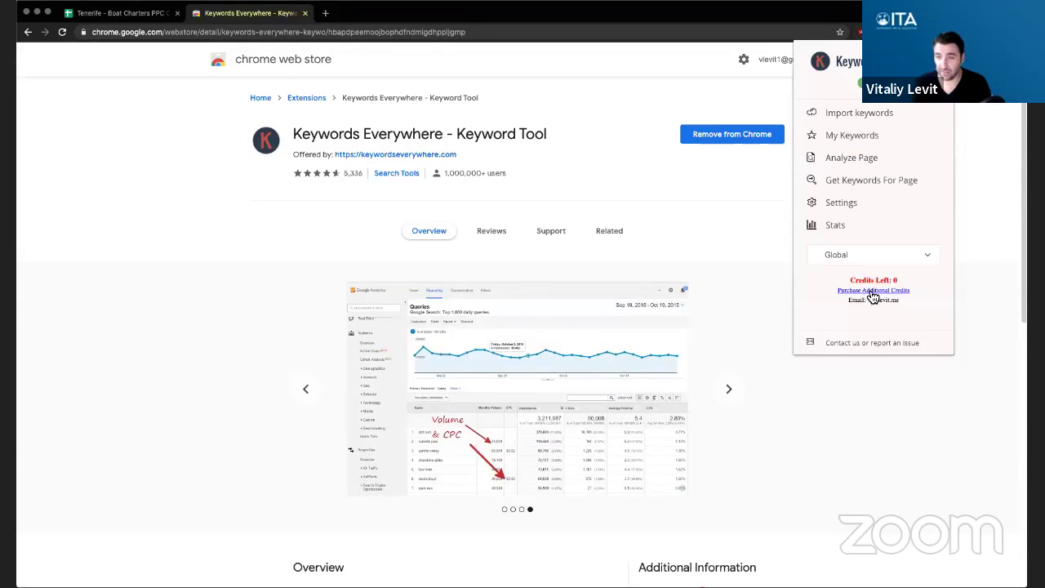
pyautogui.click(879, 291)
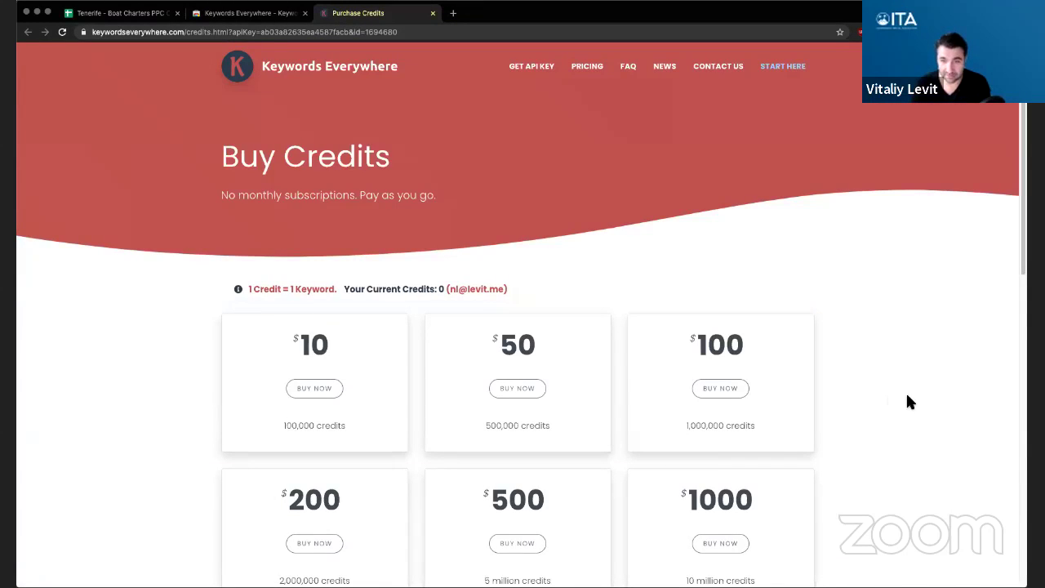
# - Check that the Buy Credits page shows a current balance of 100,000 credits
pyautogui.scroll(-2, 905, 391)
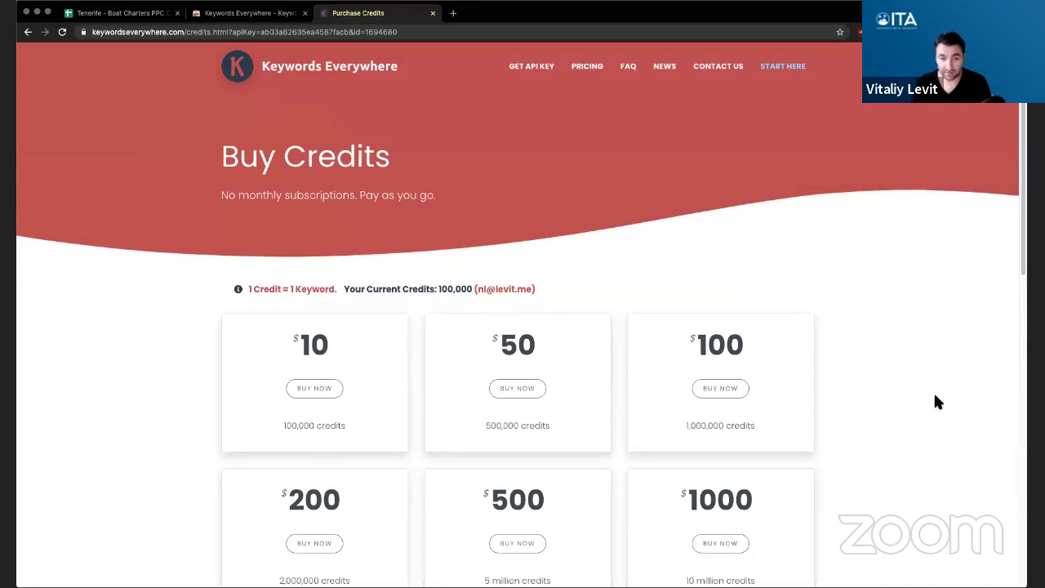
pyautogui.moveTo(349, 291); pyautogui.dragTo(471, 290)
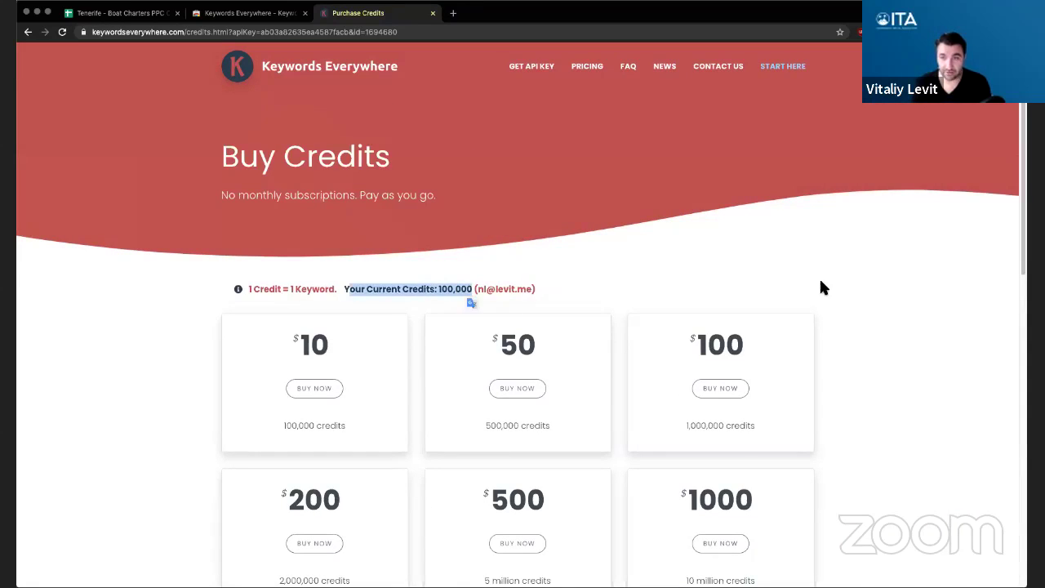
pyautogui.click(773, 298)
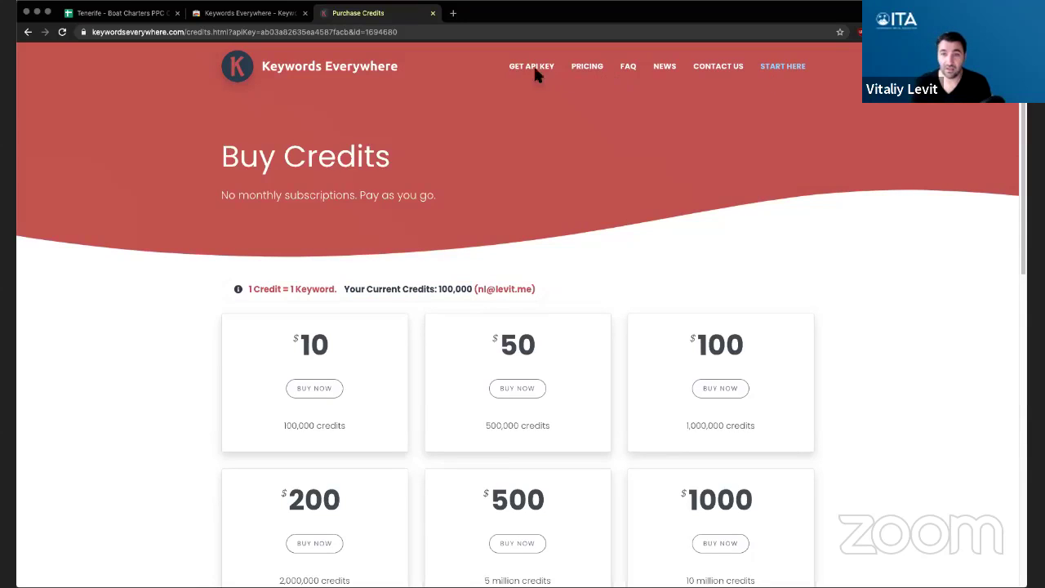
# - Request a Keywords Everywhere API key by e-mail, entering your address and accepting the Terms of Service
pyautogui.click(535, 70)
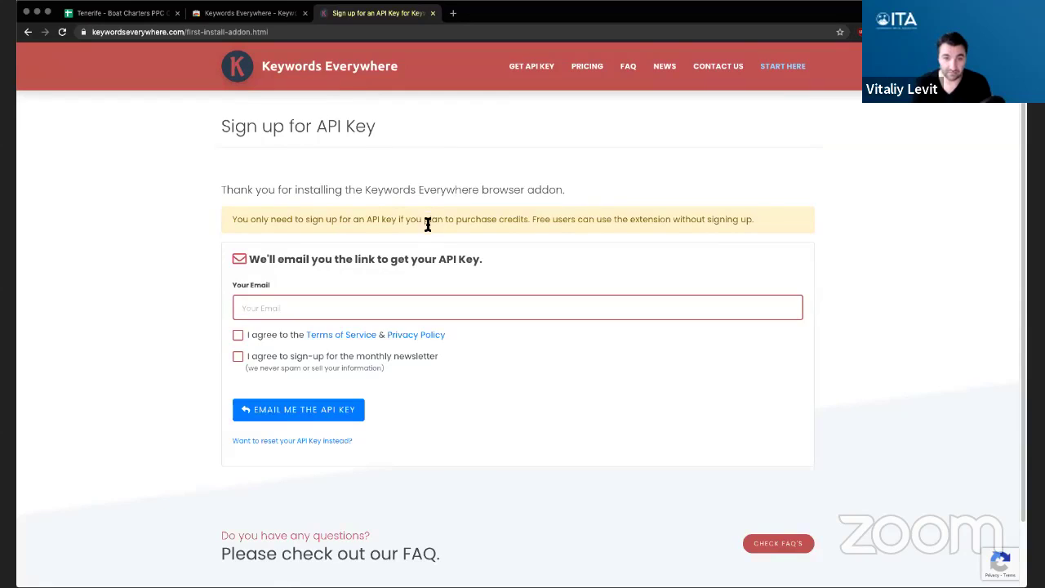
pyautogui.scroll(-1, 427, 224)
pyautogui.scroll(-1, 424, 216)
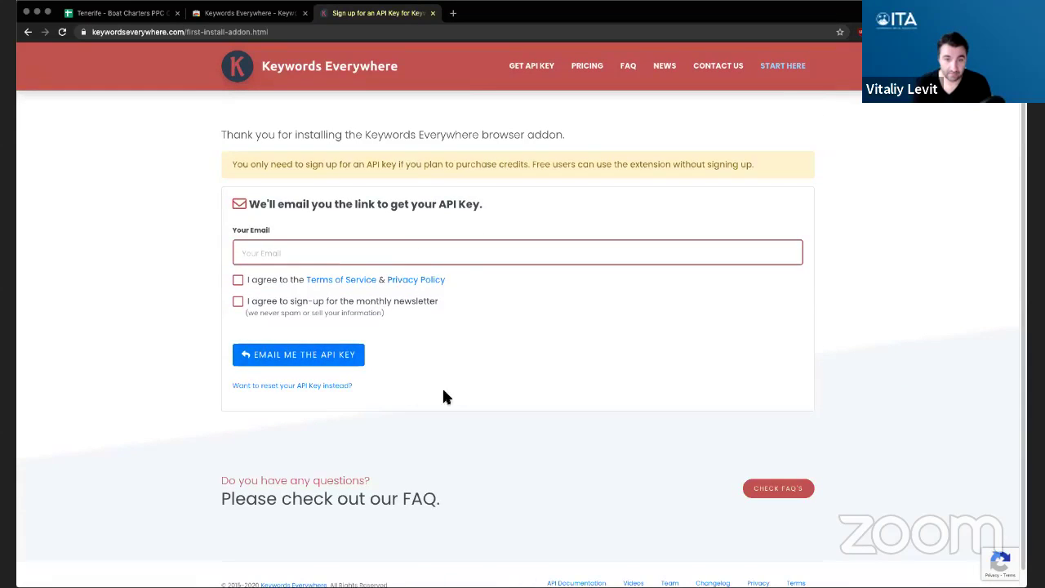
pyautogui.scroll(-1, 469, 379)
pyautogui.scroll(2, 479, 387)
pyautogui.click(492, 315)
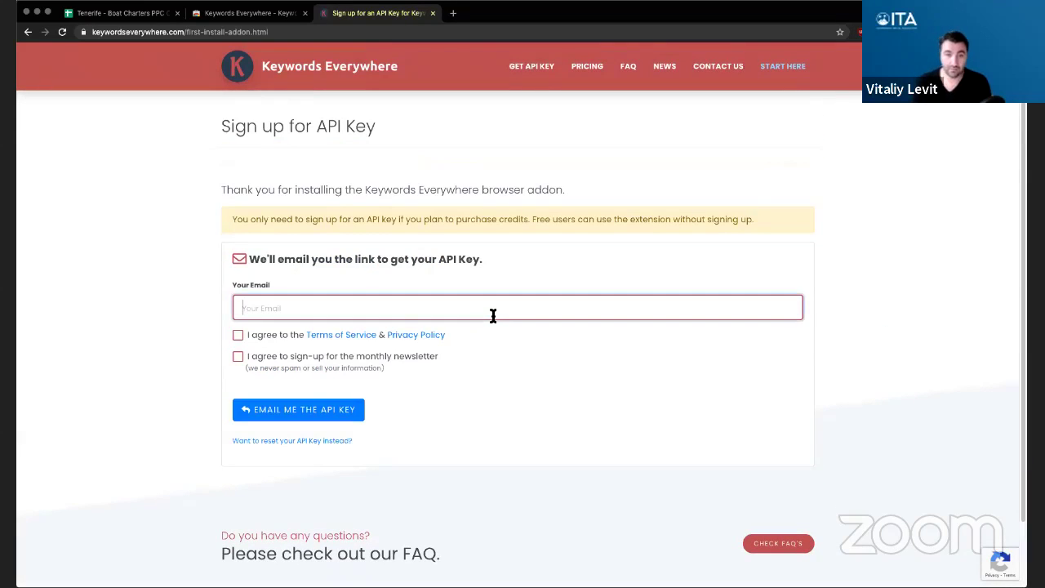
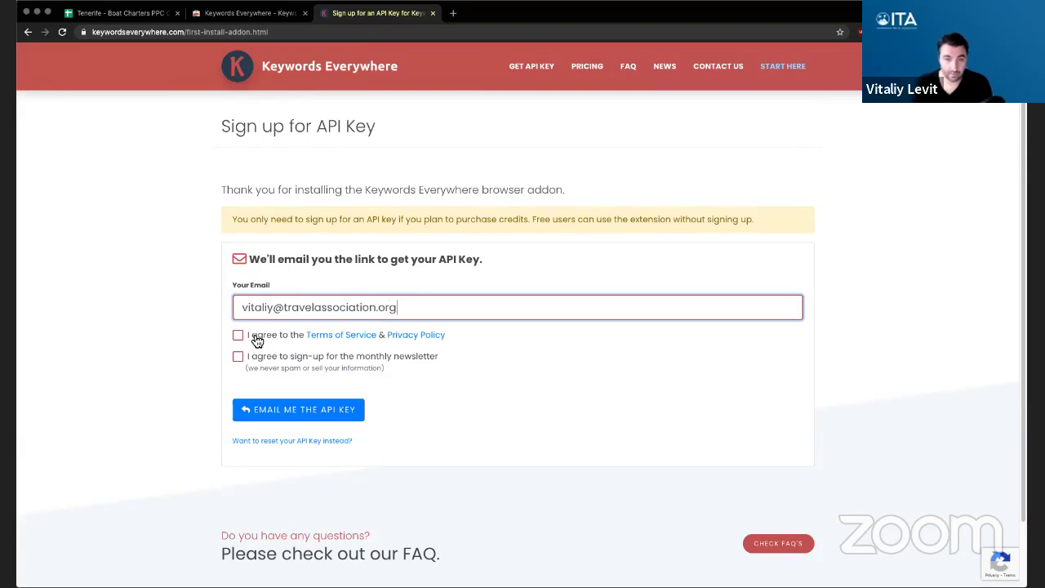
pyautogui.click(259, 335)
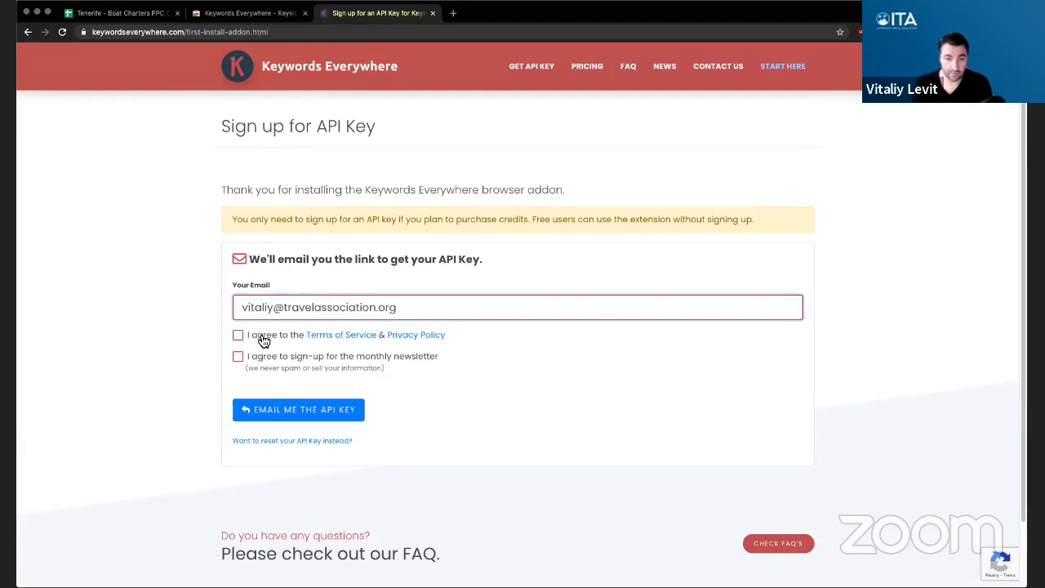
pyautogui.click(267, 408)
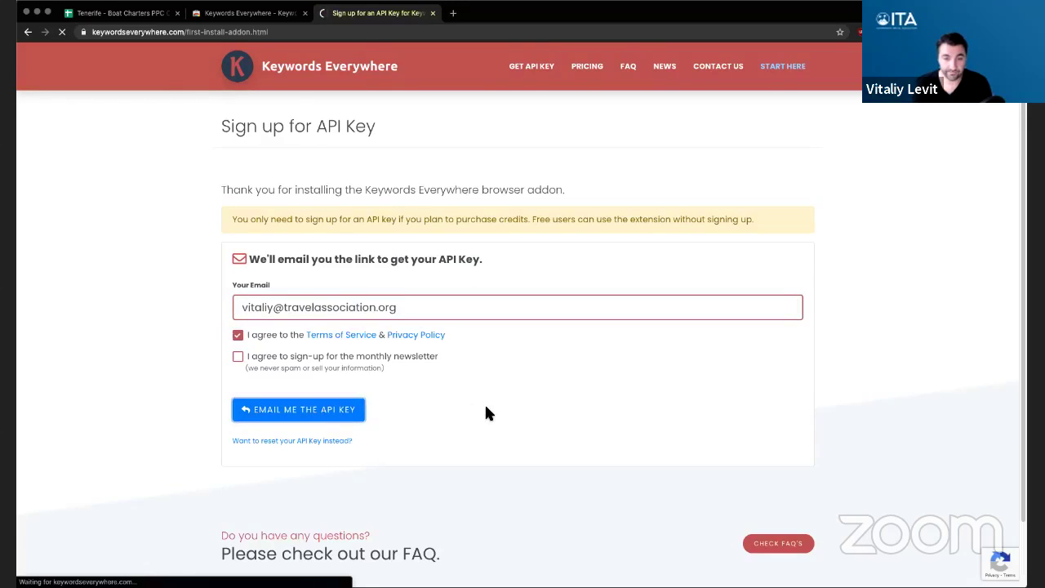
pyautogui.tripleClick(361, 199)
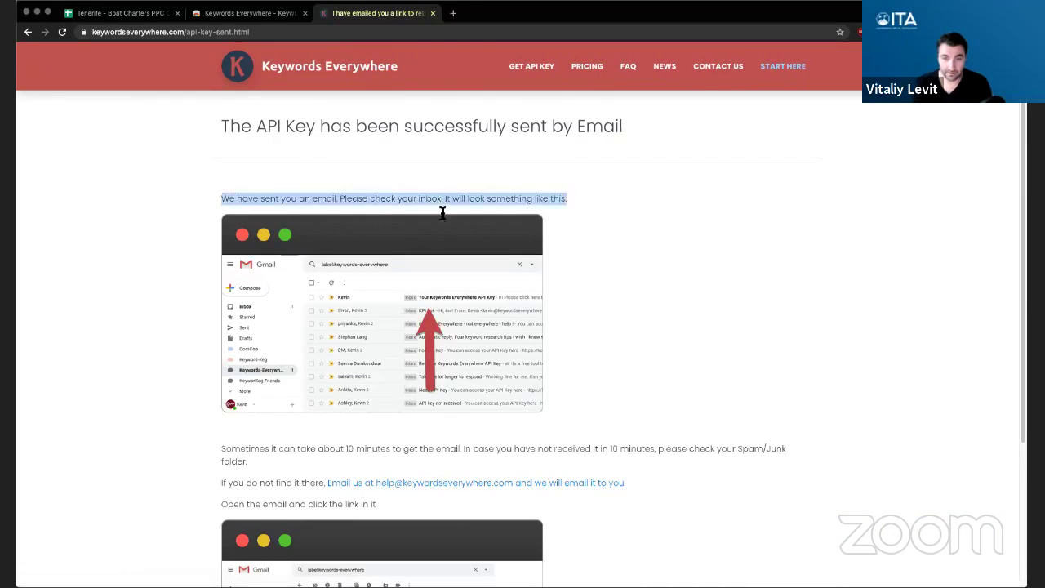
# - Close the Keywords Everywhere Chrome Web Store tab
pyautogui.click(443, 203)
pyautogui.scroll(-3, 553, 368)
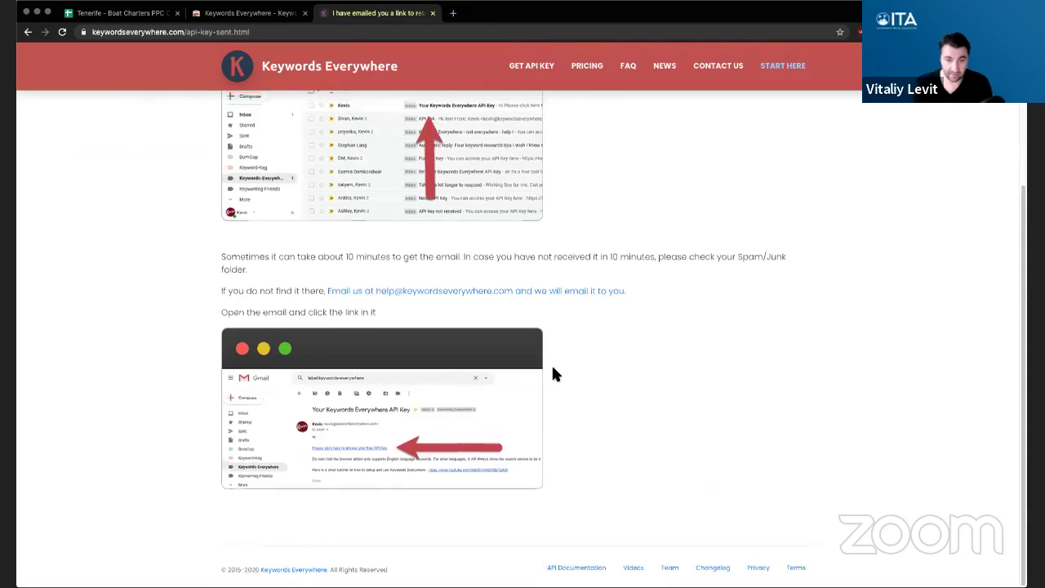
pyautogui.scroll(3, 840, 214)
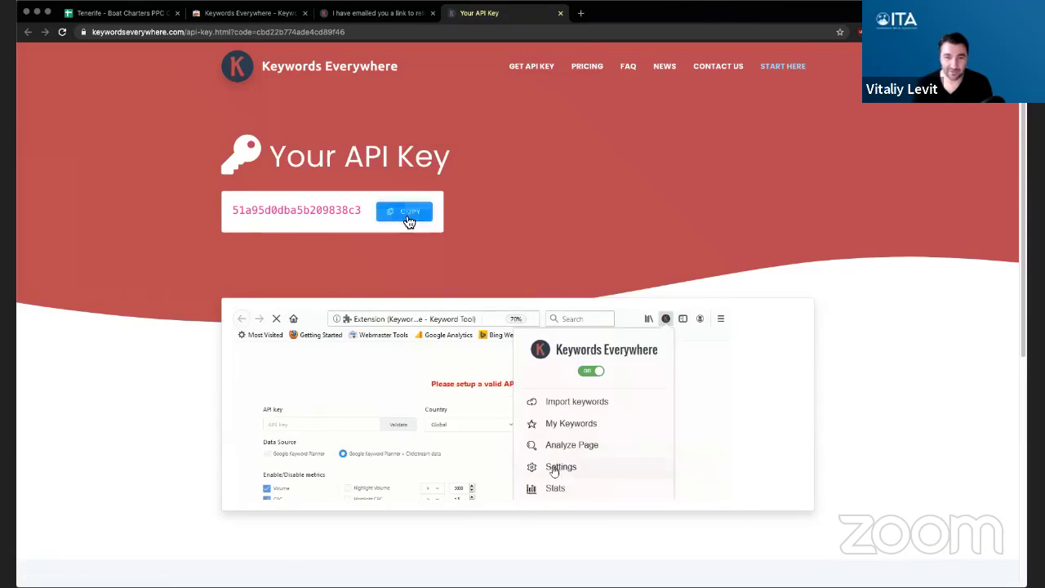
pyautogui.click(375, 13)
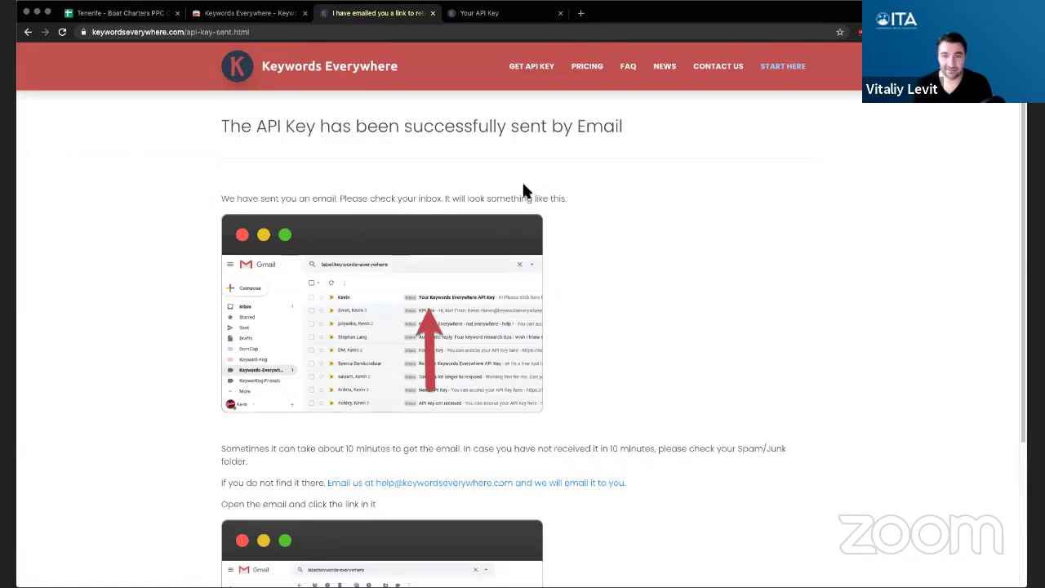
pyautogui.click(245, 13)
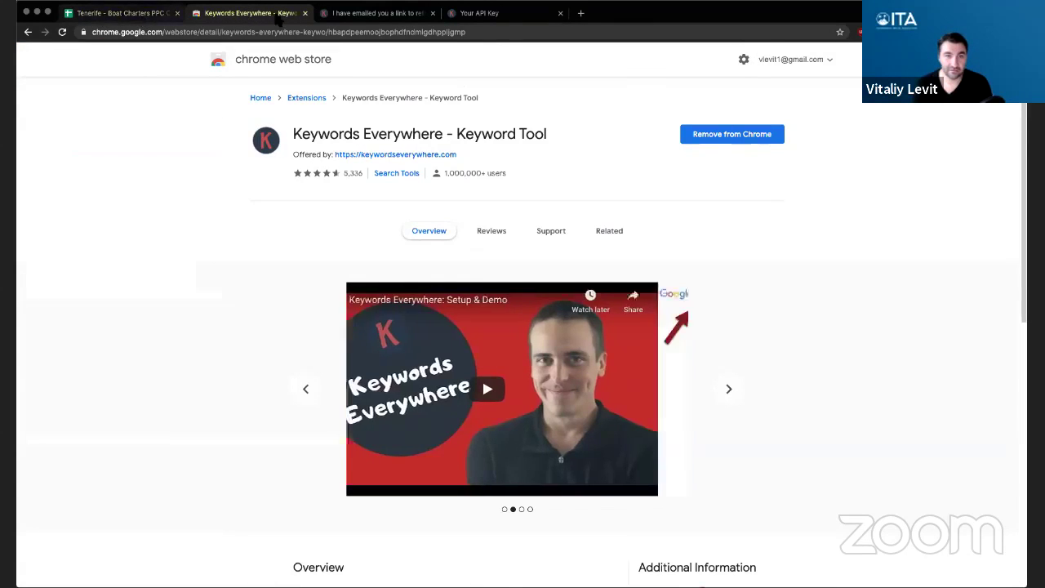
pyautogui.click(304, 13)
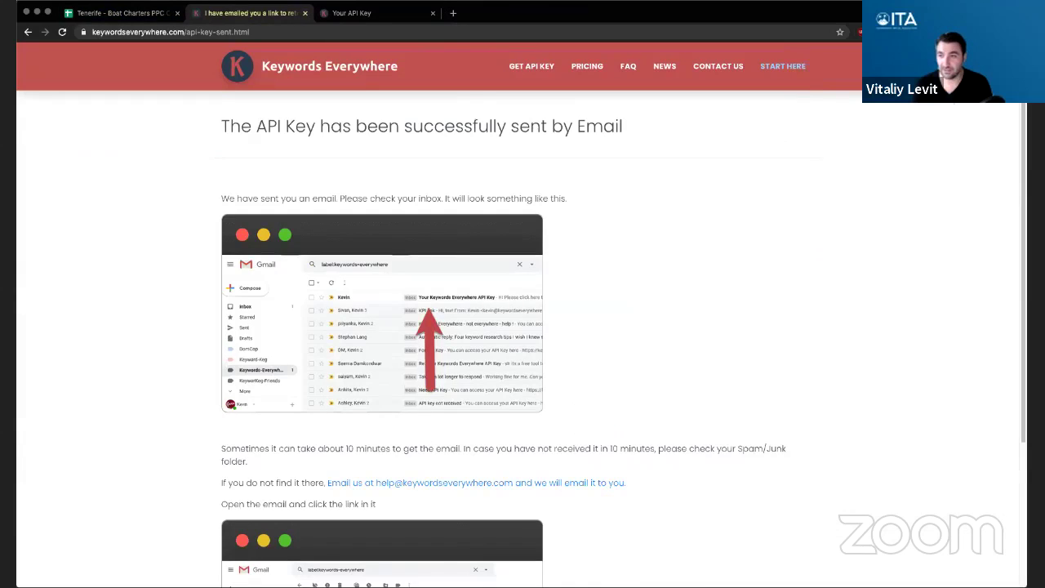
# - Confirm the extension popup shows 100,000 credits and open the extension's settings page
pyautogui.click(865, 32)
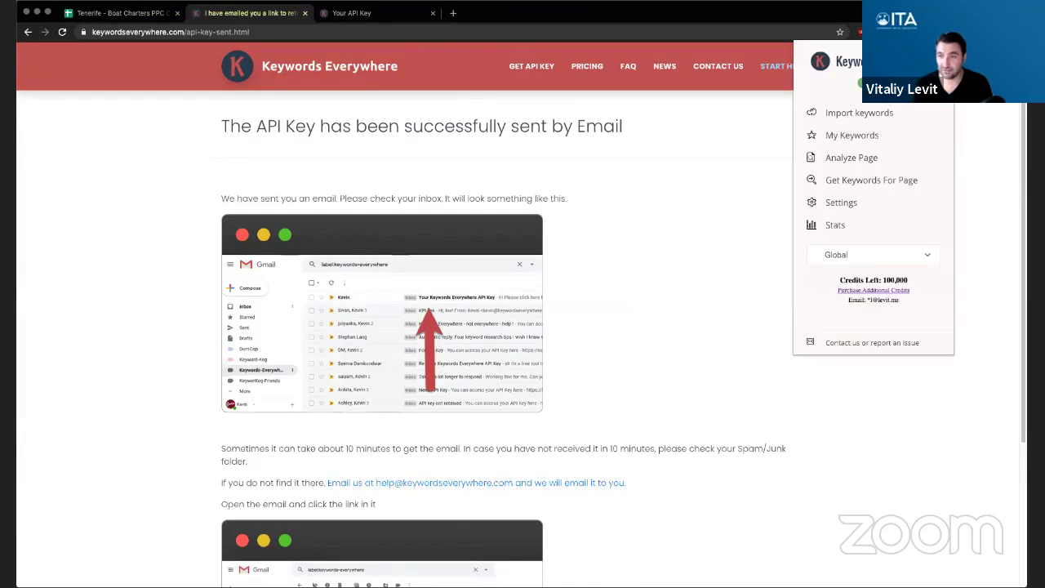
pyautogui.doubleClick(890, 280)
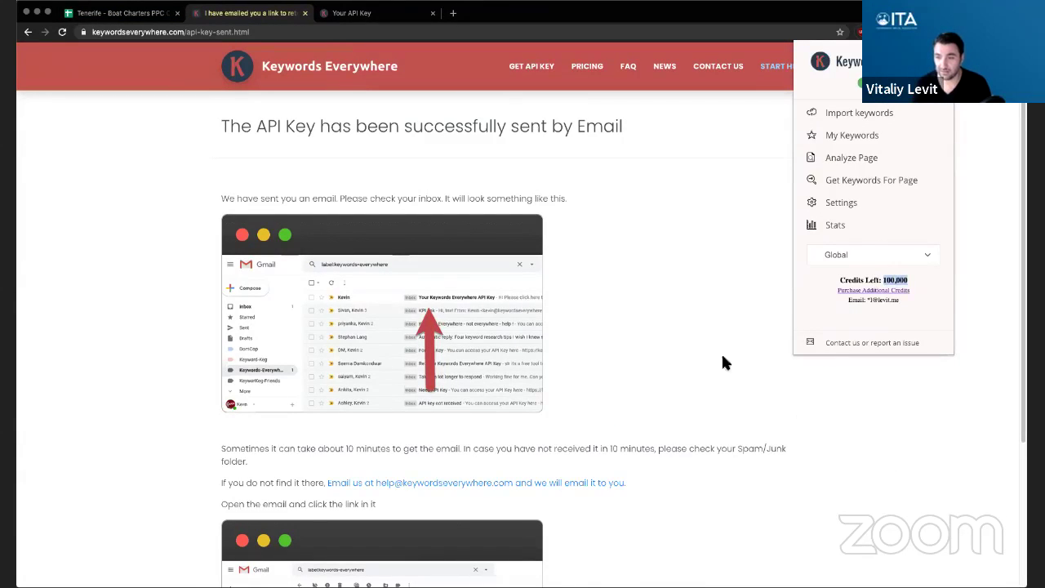
pyautogui.click(838, 203)
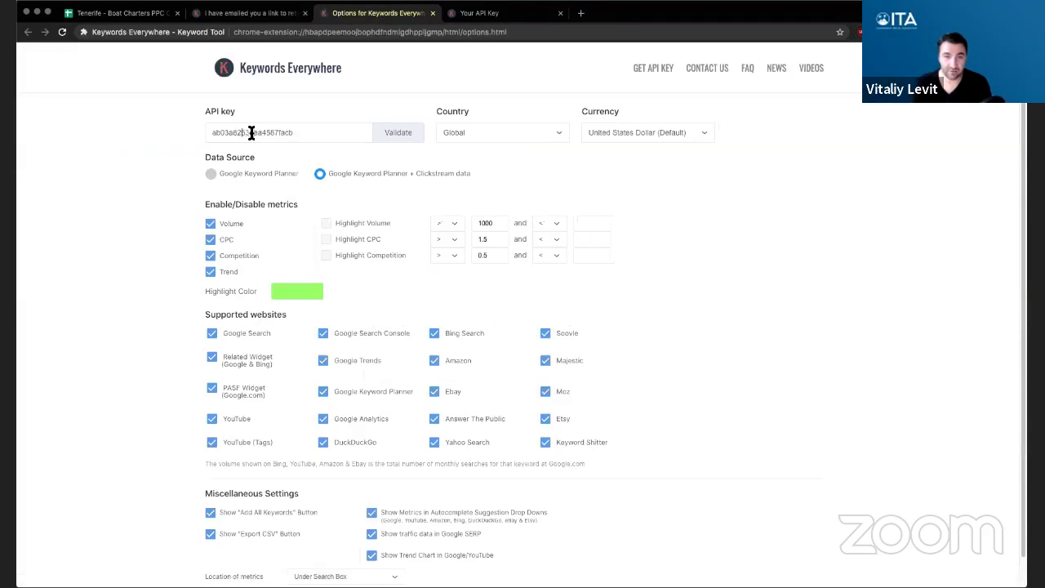
pyautogui.doubleClick(263, 133)
# - Paste the new API key into Keywords Everywhere options and validate it
pyautogui.press('super+v')
pyautogui.click(410, 136)
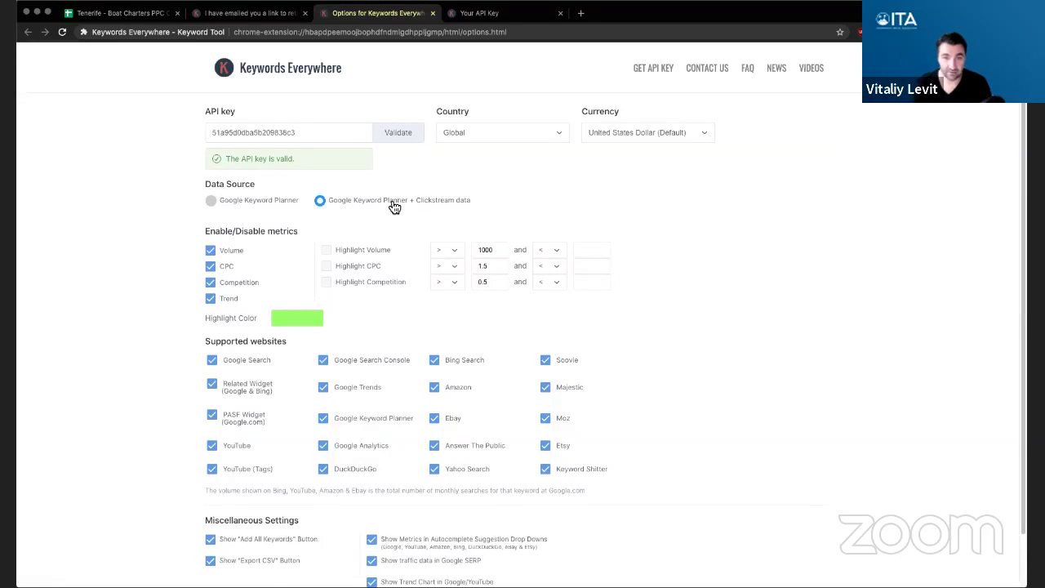
pyautogui.scroll(-1, 580, 306)
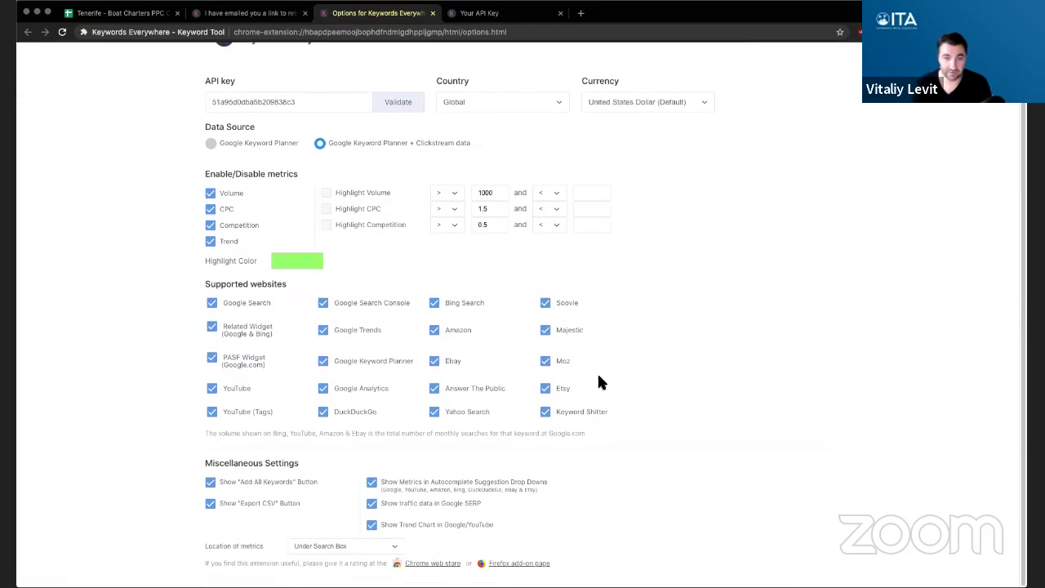
pyautogui.scroll(1, 691, 383)
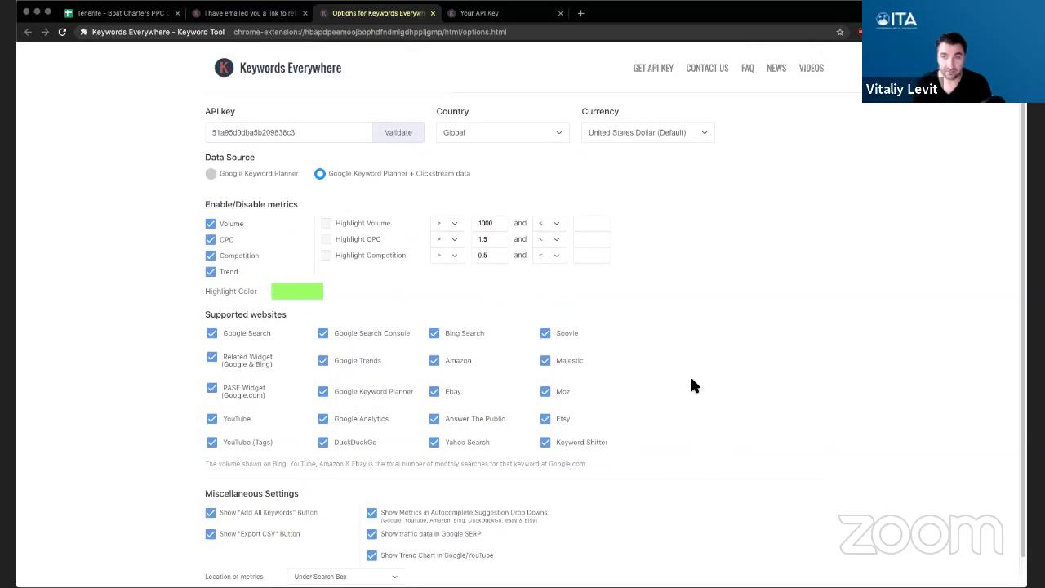
pyautogui.scroll(-1, 691, 382)
pyautogui.scroll(1, 657, 416)
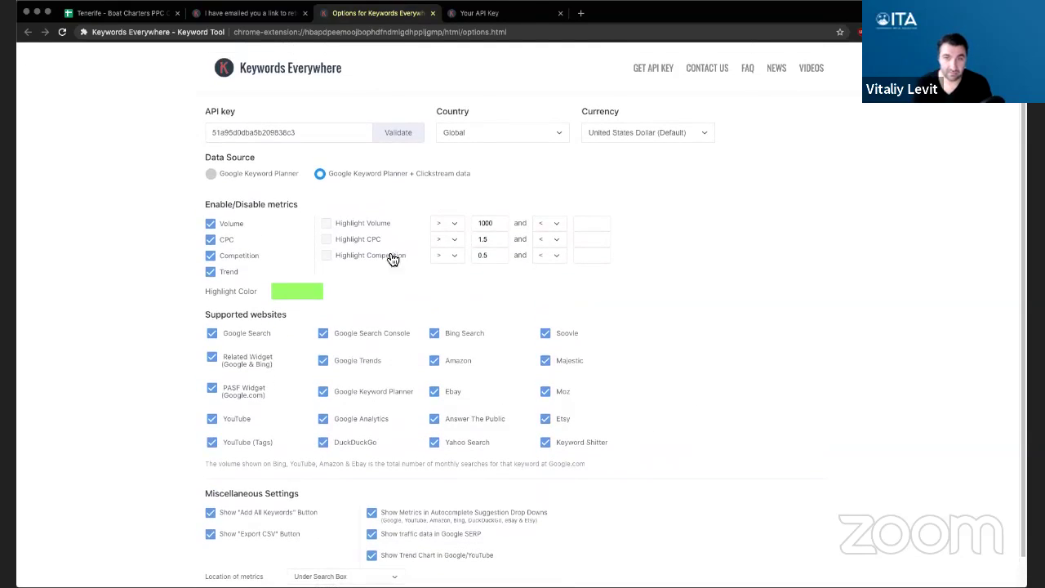
# - Close the extension options and Your API Key tabs
pyautogui.click(432, 13)
pyautogui.click(392, 13)
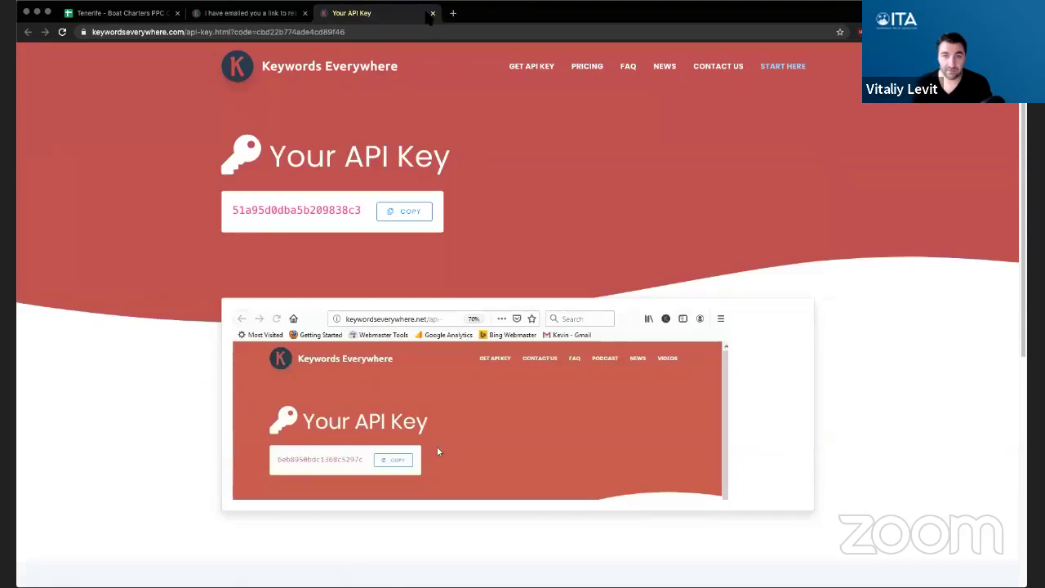
pyautogui.click(433, 13)
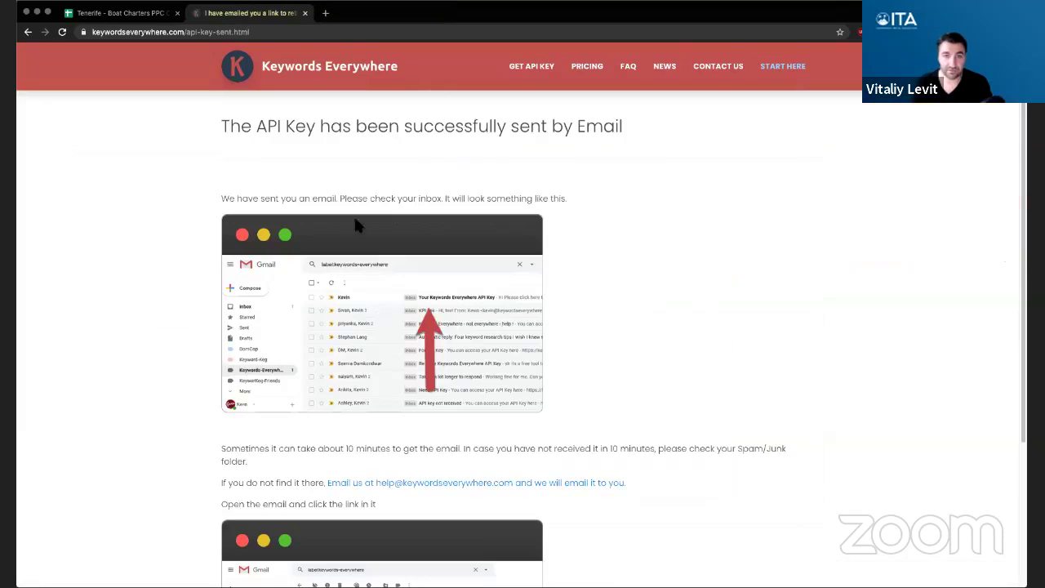
# - Close the API-key-sent tab and load google.com in a new tab
pyautogui.click(306, 14)
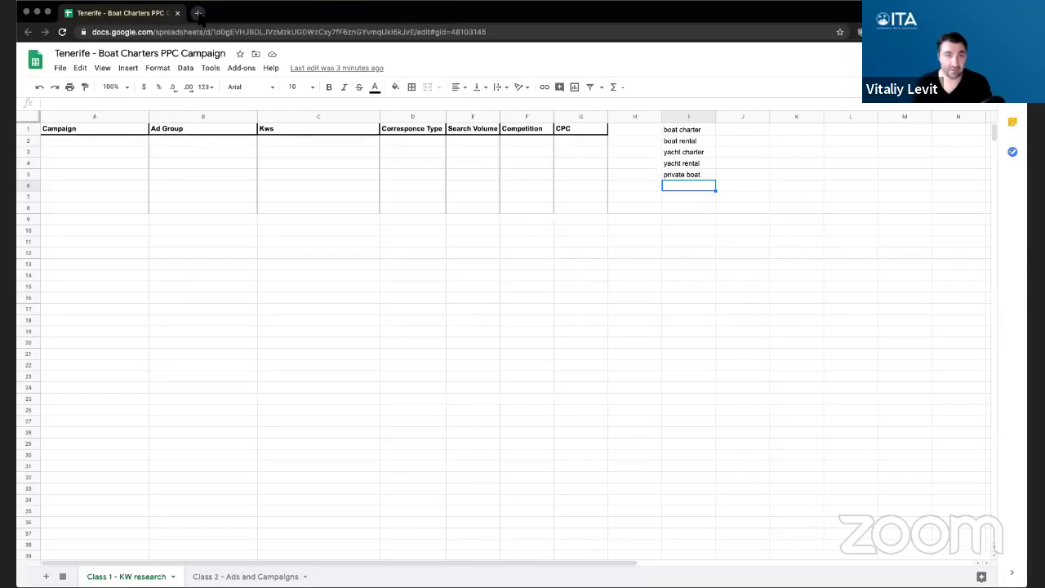
pyautogui.click(198, 15)
pyautogui.write('google.com')
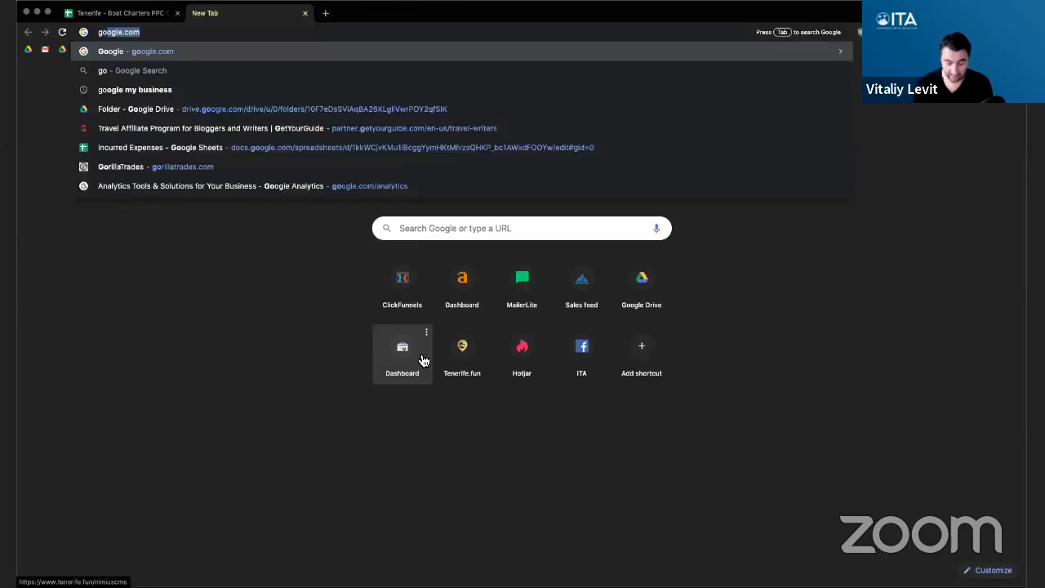
pyautogui.press('Return')
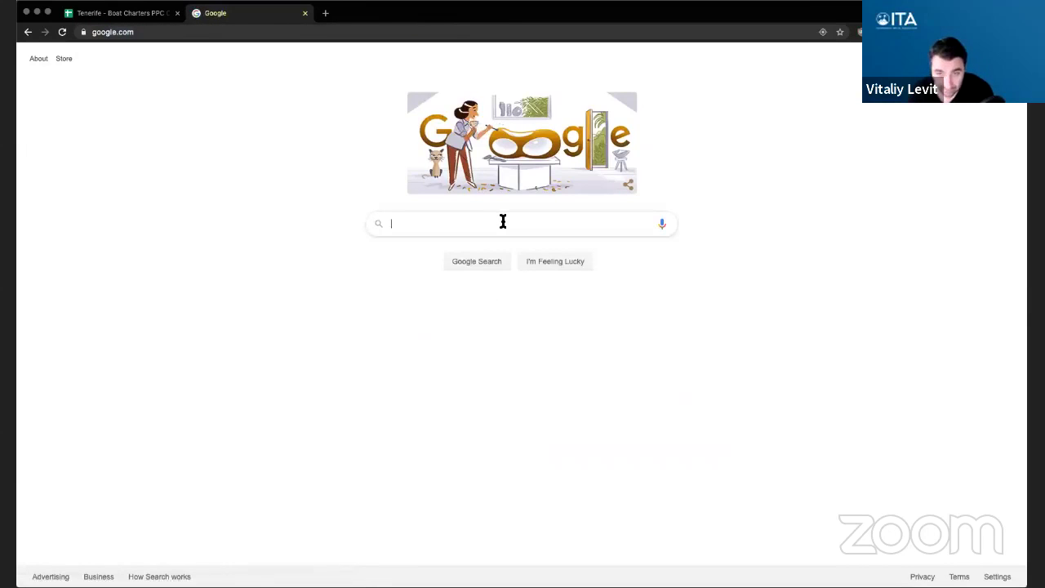
# - Search Google for 'tenerife boat charter' and load the Related Keywords metrics
pyautogui.click(505, 223)
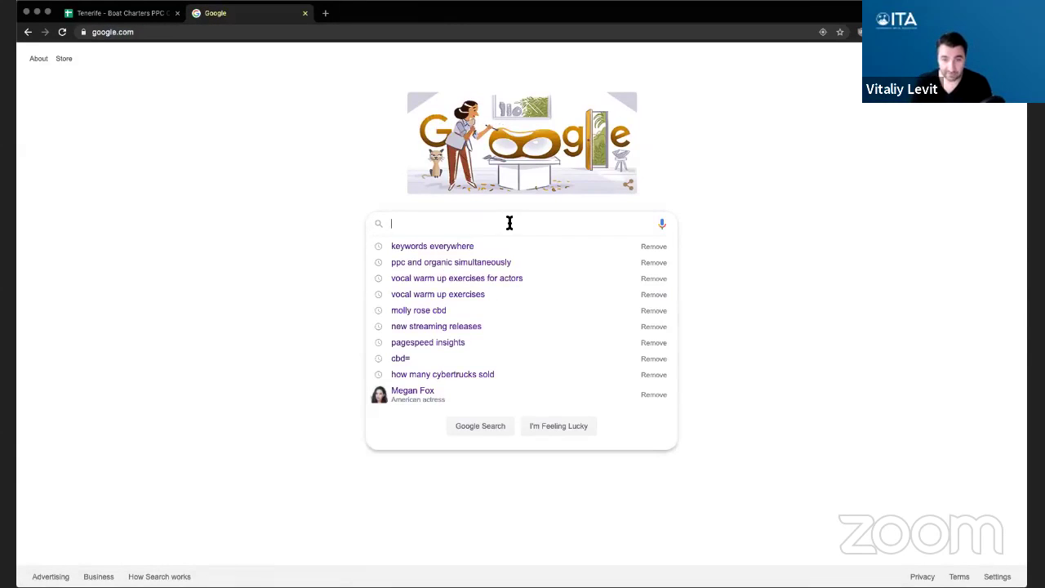
pyautogui.write('tenrife')
pyautogui.press('BackSpace')
pyautogui.press('BackSpace')
pyautogui.press('BackSpace')
pyautogui.press('BackSpace')
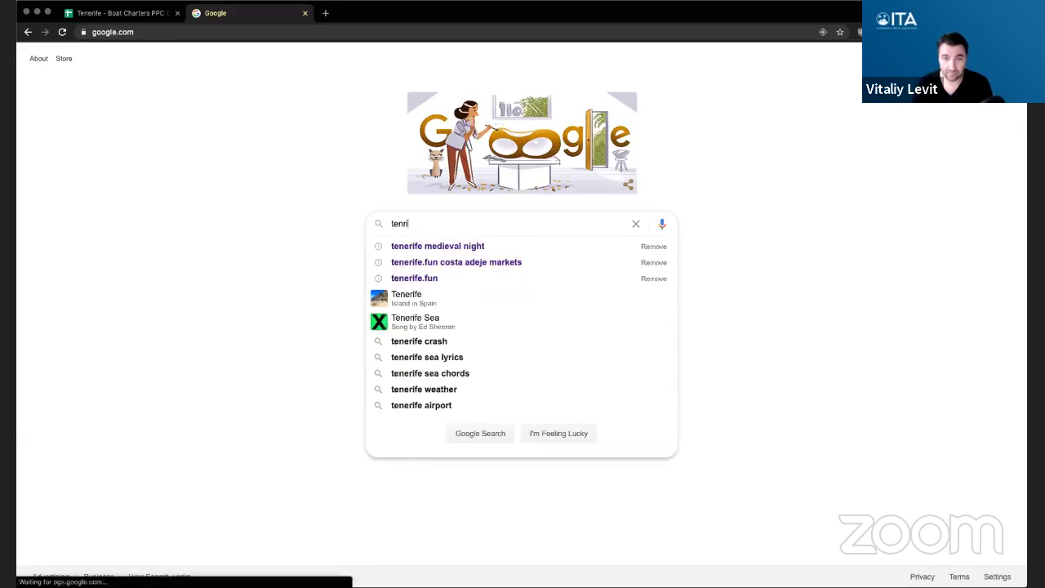
pyautogui.write('erife bo')
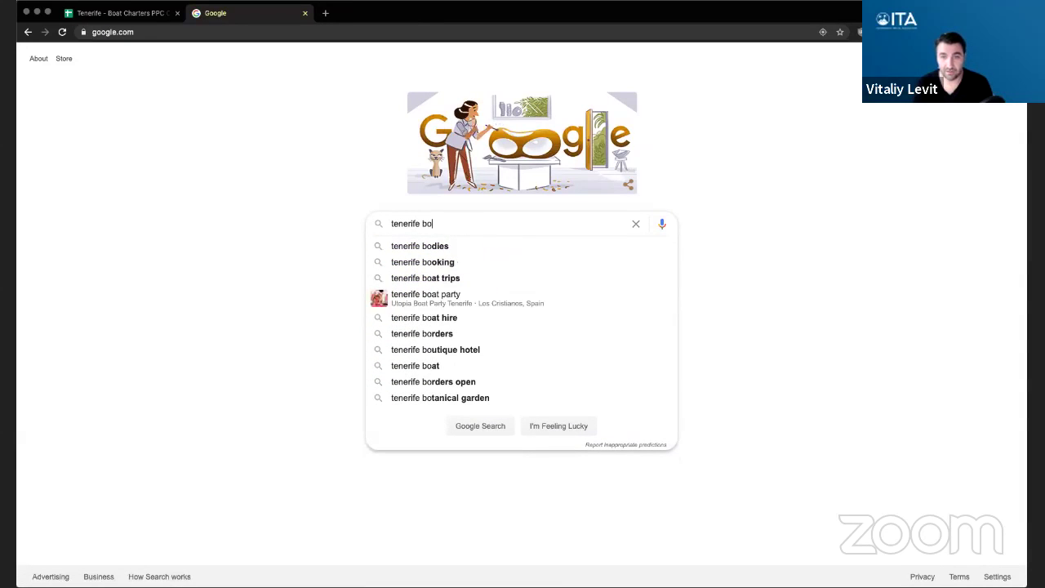
pyautogui.write('at charter')
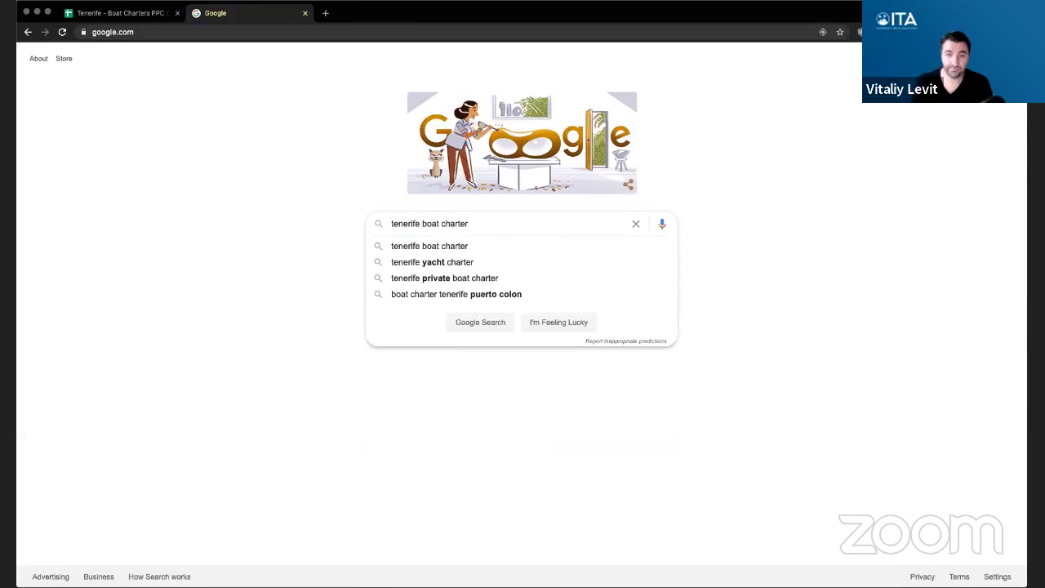
pyautogui.press('Return')
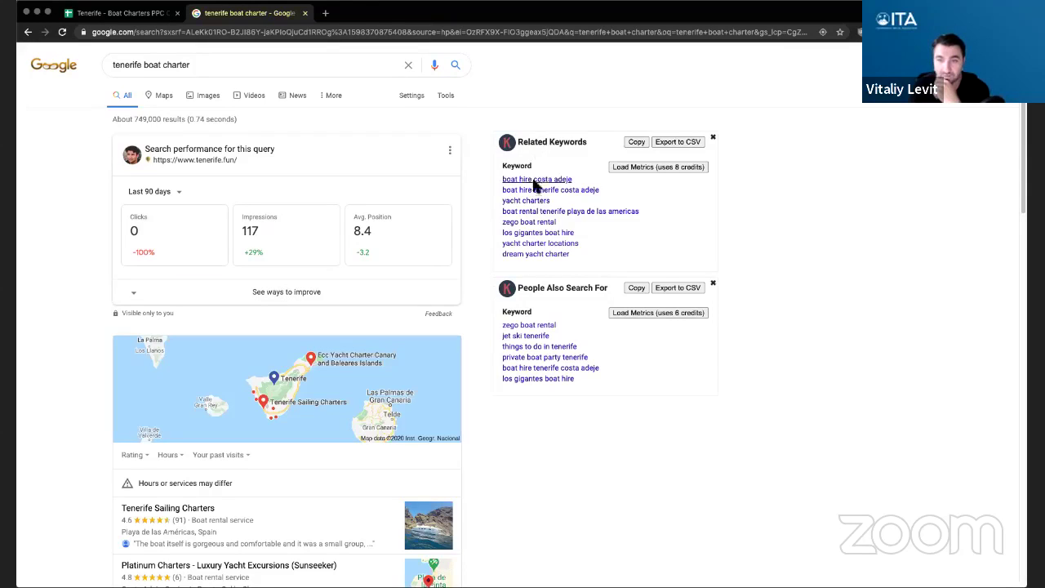
pyautogui.click(671, 171)
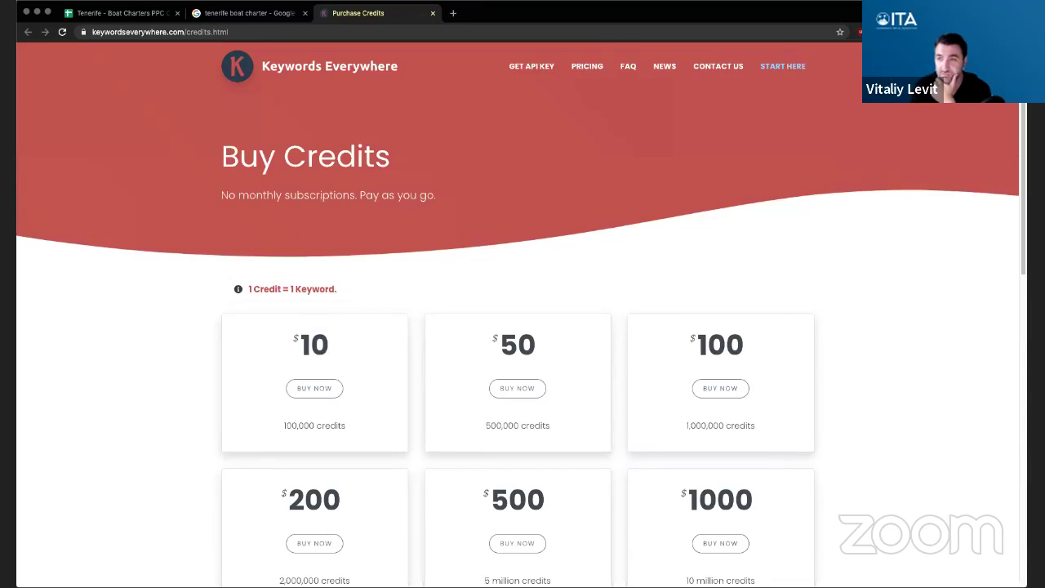
# - Paste the API key over the stored one in Keywords Everywhere settings and validate it
pyautogui.click(863, 32)
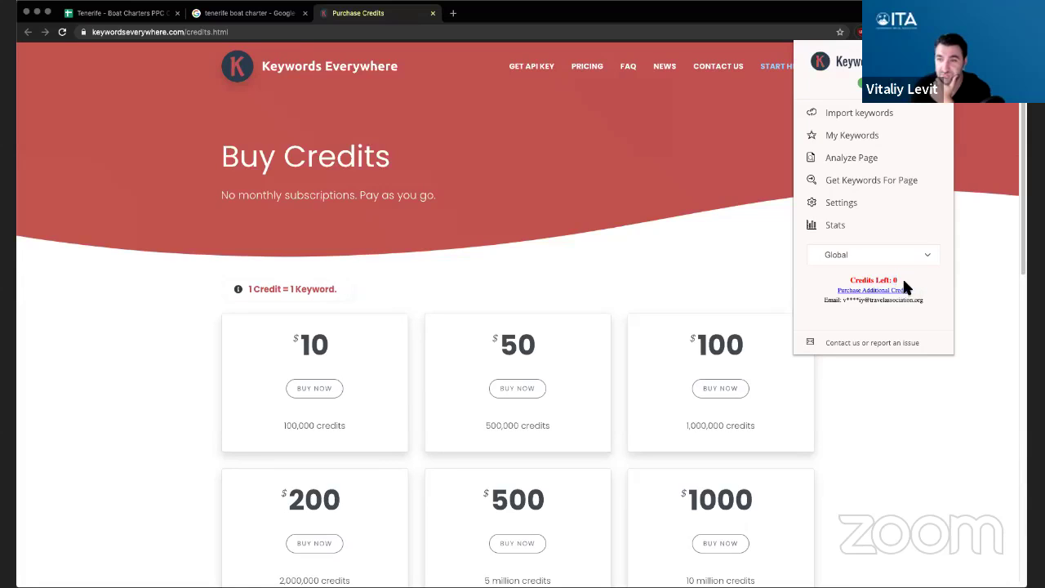
pyautogui.click(839, 203)
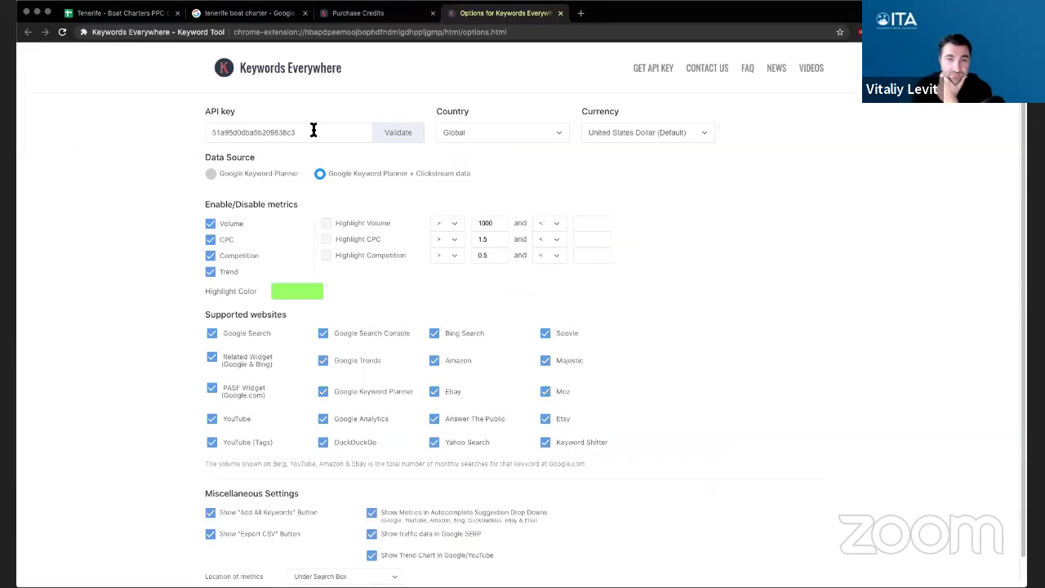
pyautogui.doubleClick(309, 133)
pyautogui.press('super+c')
pyautogui.rightClick(302, 131)
pyautogui.click(340, 217)
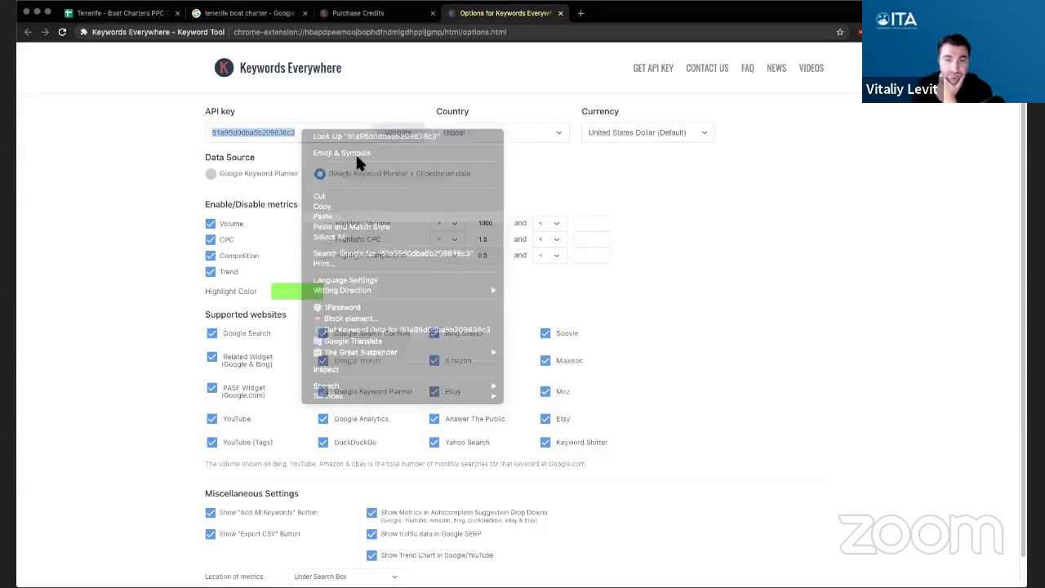
pyautogui.click(390, 140)
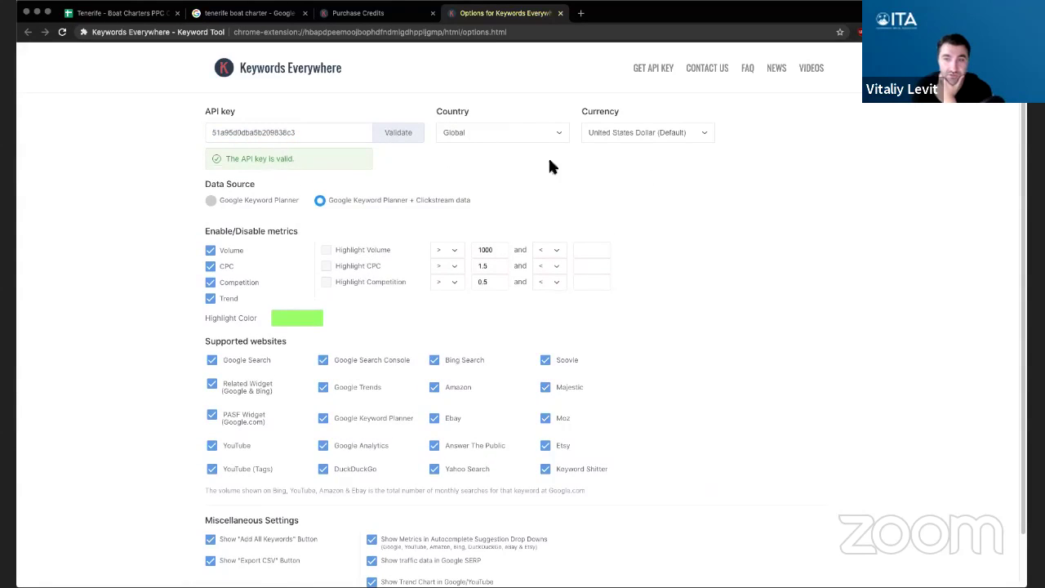
# - Go from the Buy Credits page to the API key sign-up page's reset option
pyautogui.click(382, 17)
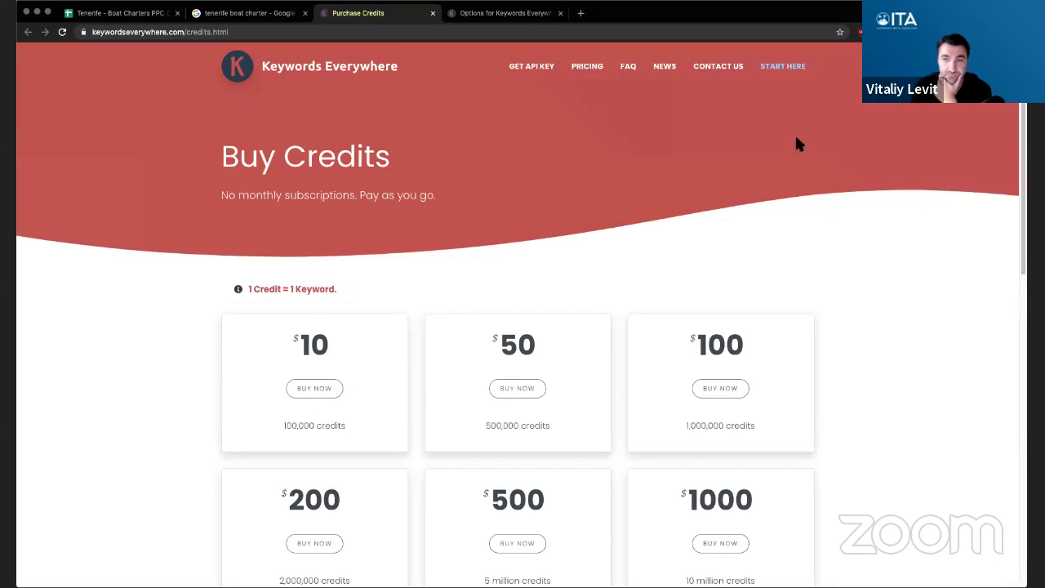
pyautogui.click(530, 70)
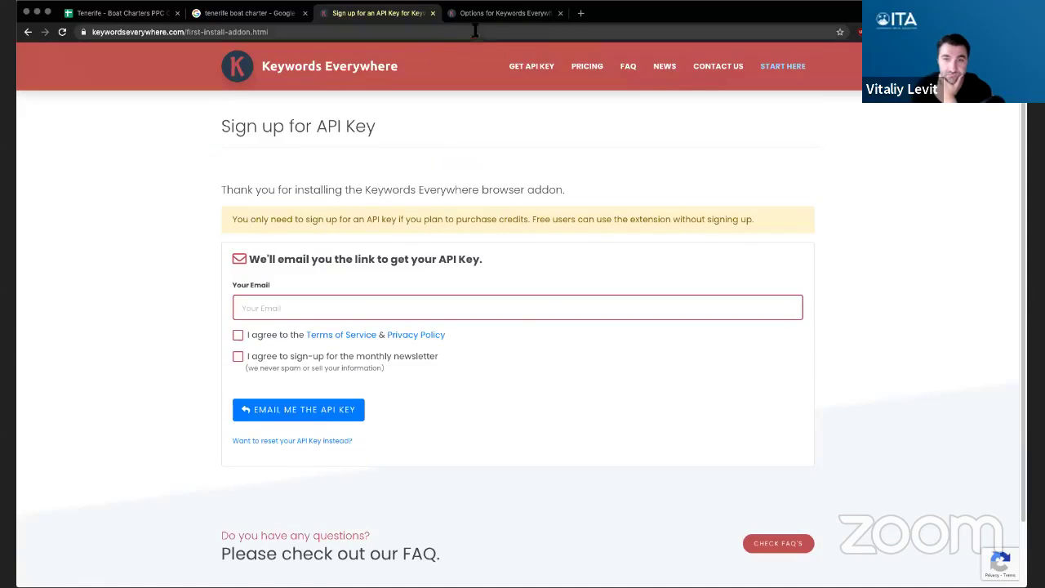
pyautogui.click(500, 13)
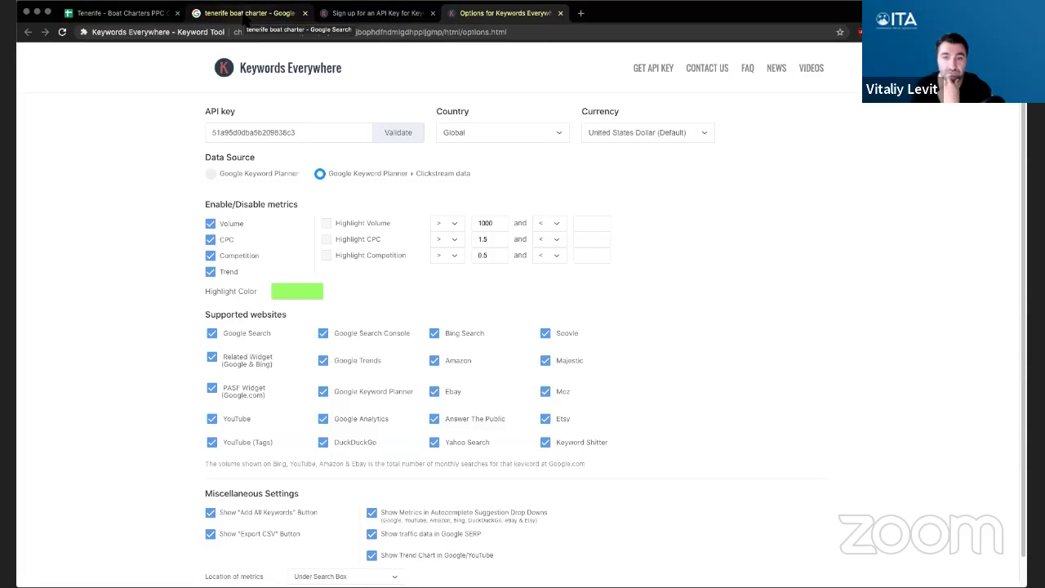
pyautogui.click(382, 15)
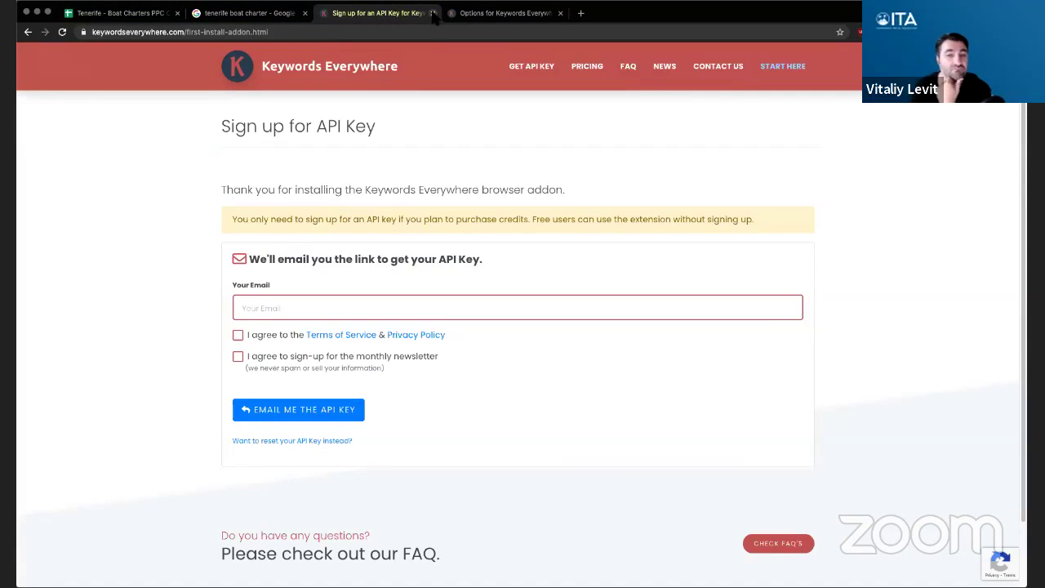
pyautogui.click(330, 441)
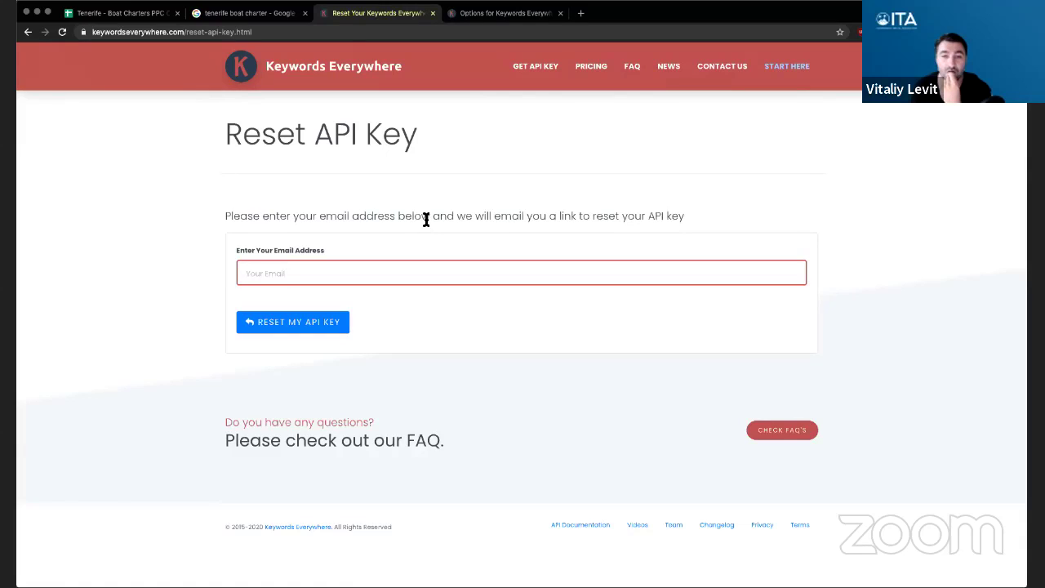
# - Request an API key reset by submitting the account e-mail address
pyautogui.click(446, 276)
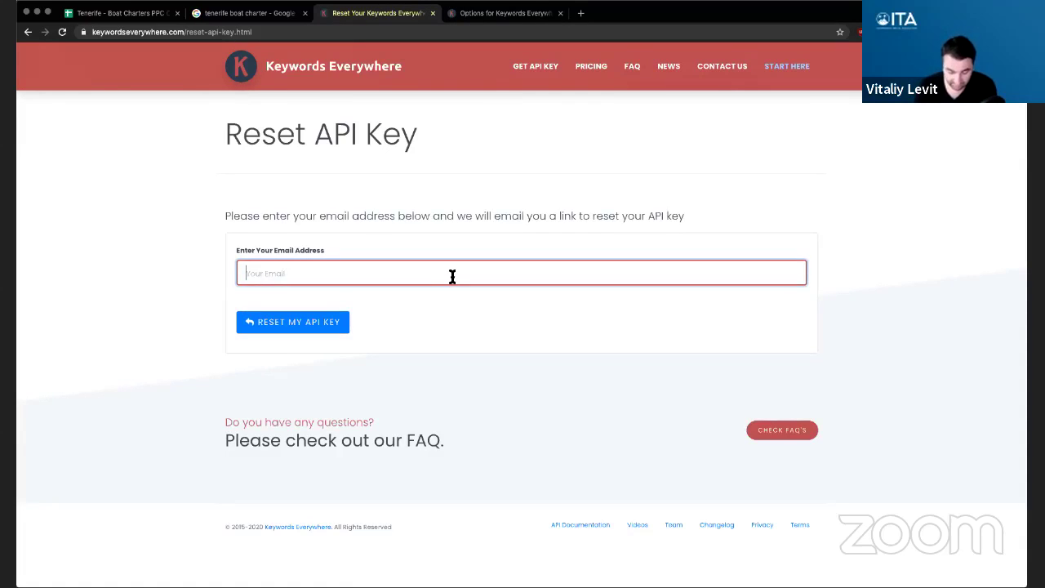
pyautogui.press('Return')
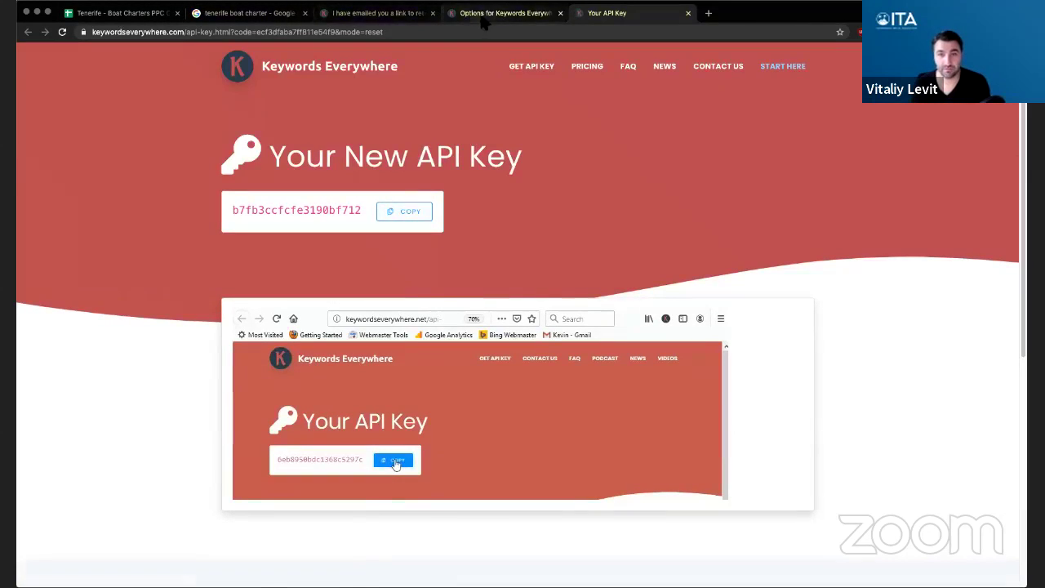
# - Return to the tenerife boat charter results and open the Keywords Everywhere menu
pyautogui.click(502, 13)
pyautogui.press('super+2')
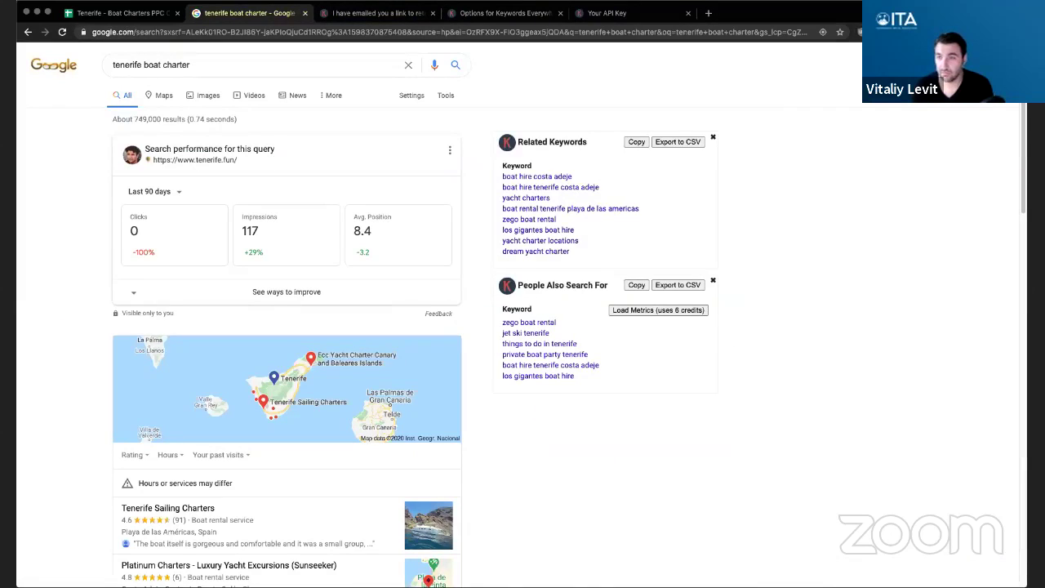
pyautogui.click(858, 32)
# - Replace the old API key with the new one in settings and validate it
pyautogui.click(854, 205)
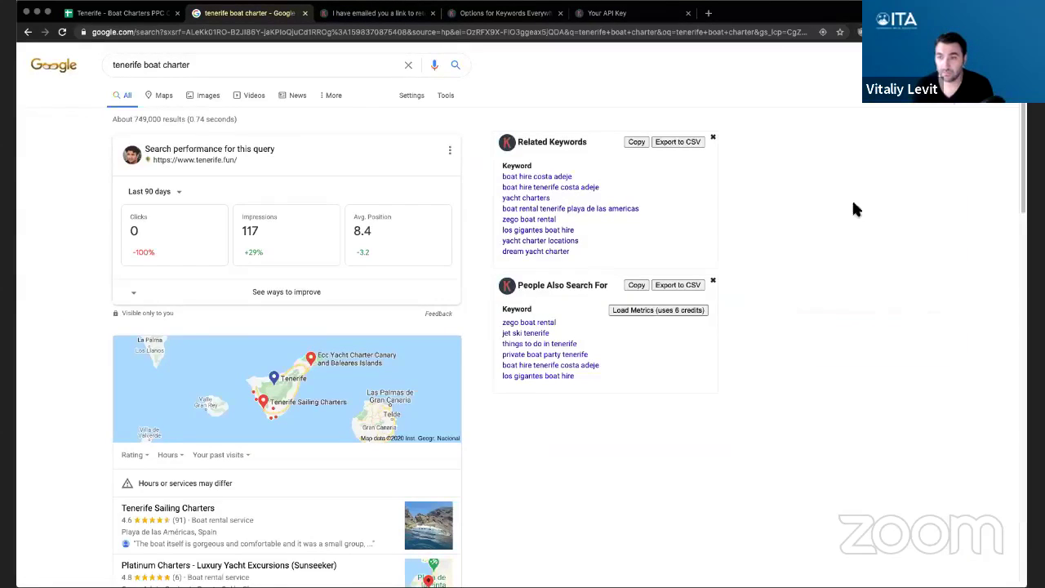
pyautogui.doubleClick(285, 136)
pyautogui.press('super+v')
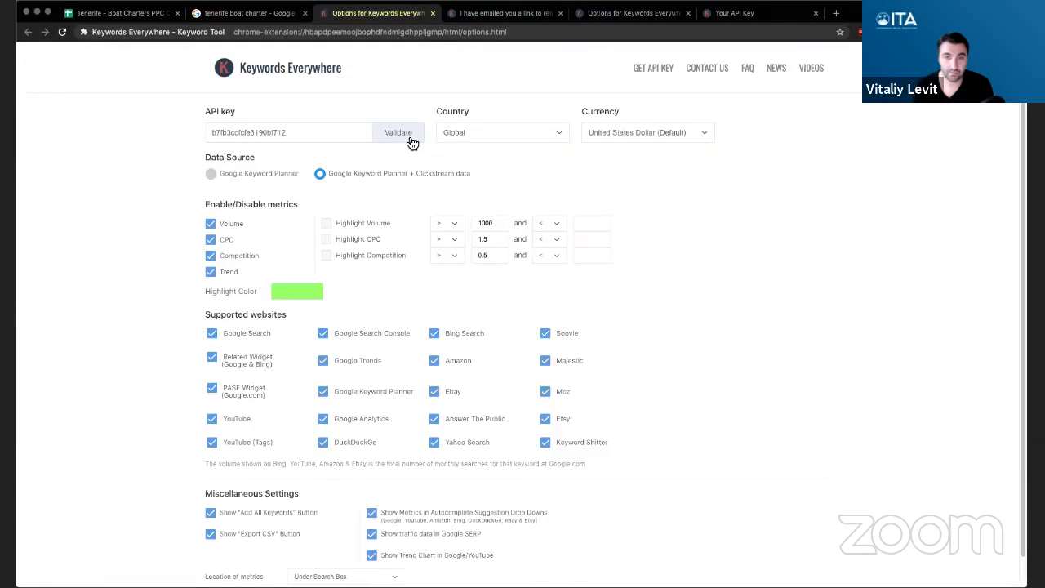
pyautogui.click(410, 142)
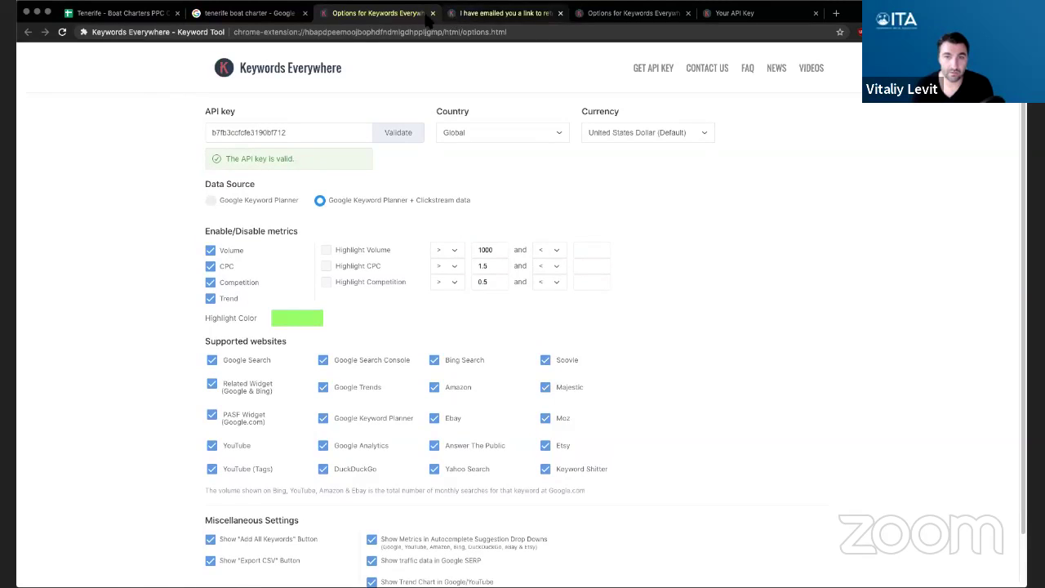
# - Close the settings tab and confirm 100,000 credits in the extension popup
pyautogui.click(433, 13)
pyautogui.click(858, 32)
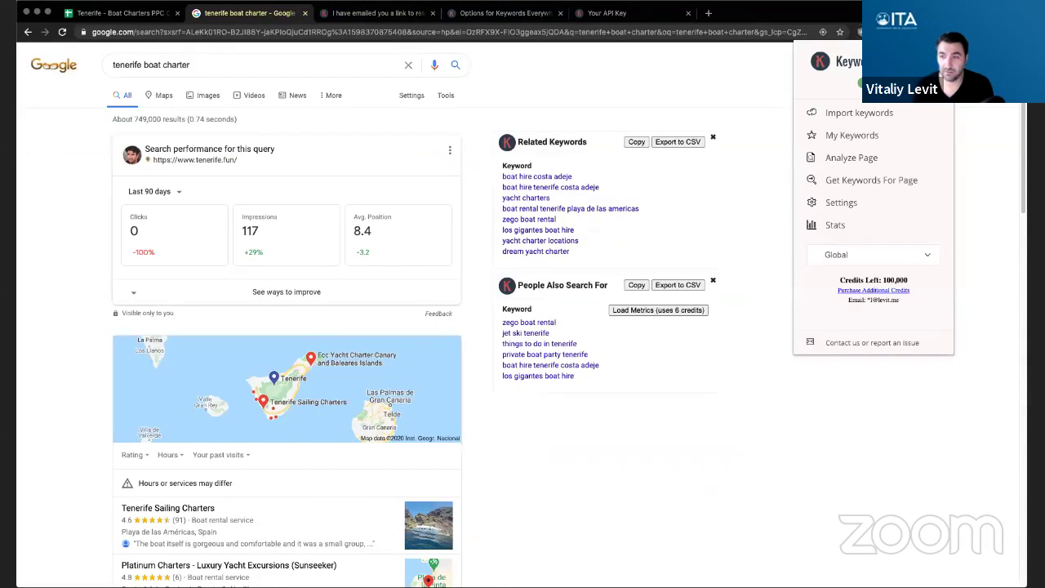
pyautogui.click(872, 411)
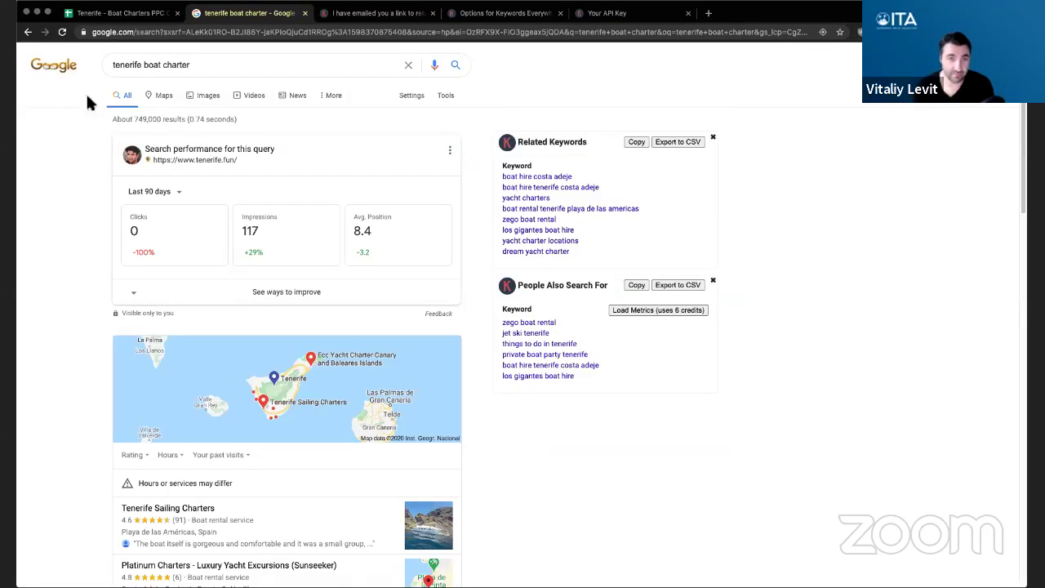
# - Reload the tenerife boat charter results to show volume and CPC, and close three leftover tabs
pyautogui.click(62, 33)
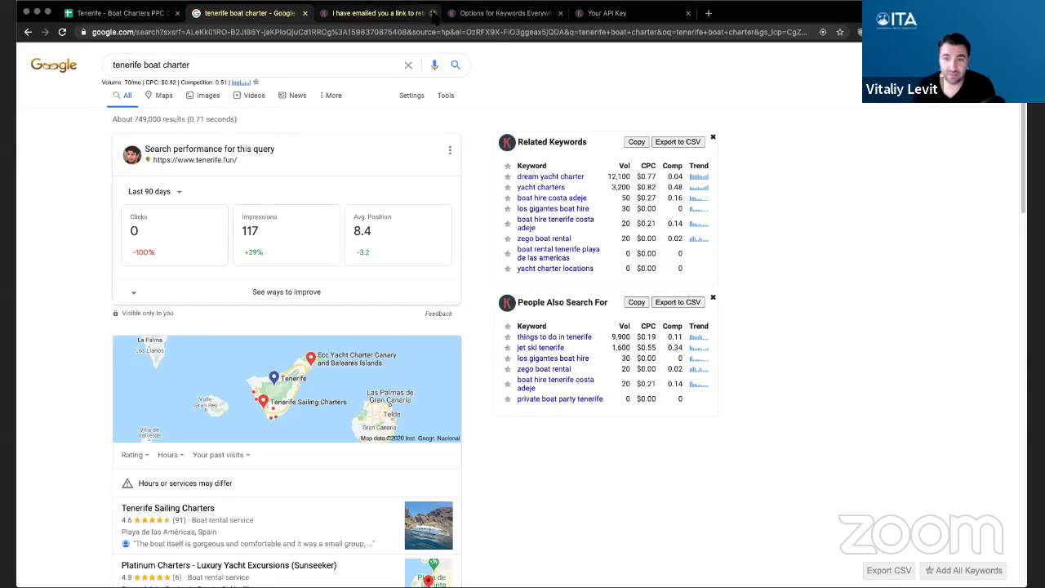
pyautogui.click(433, 13)
pyautogui.click(433, 13)
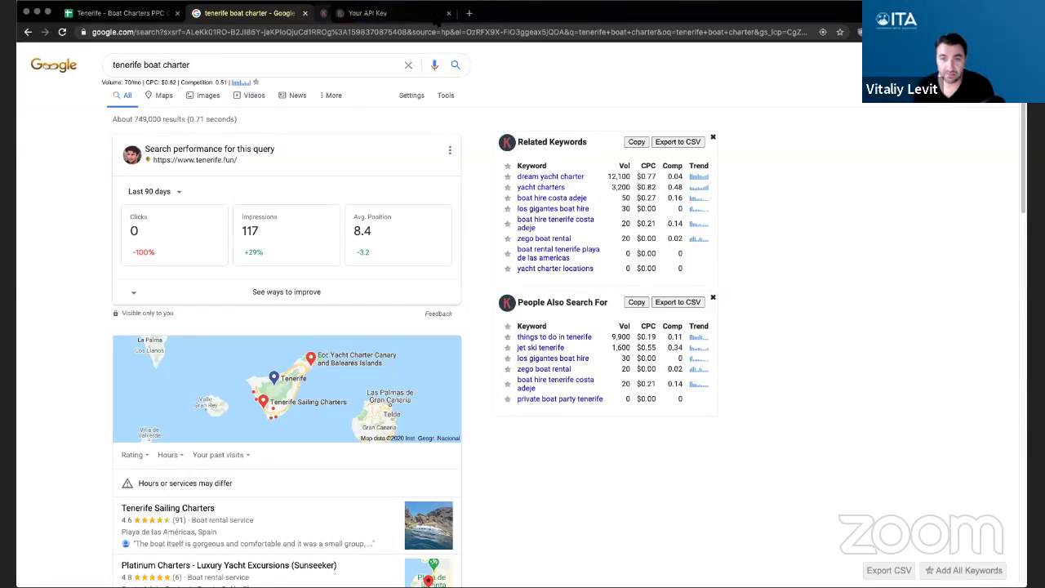
pyautogui.click(432, 13)
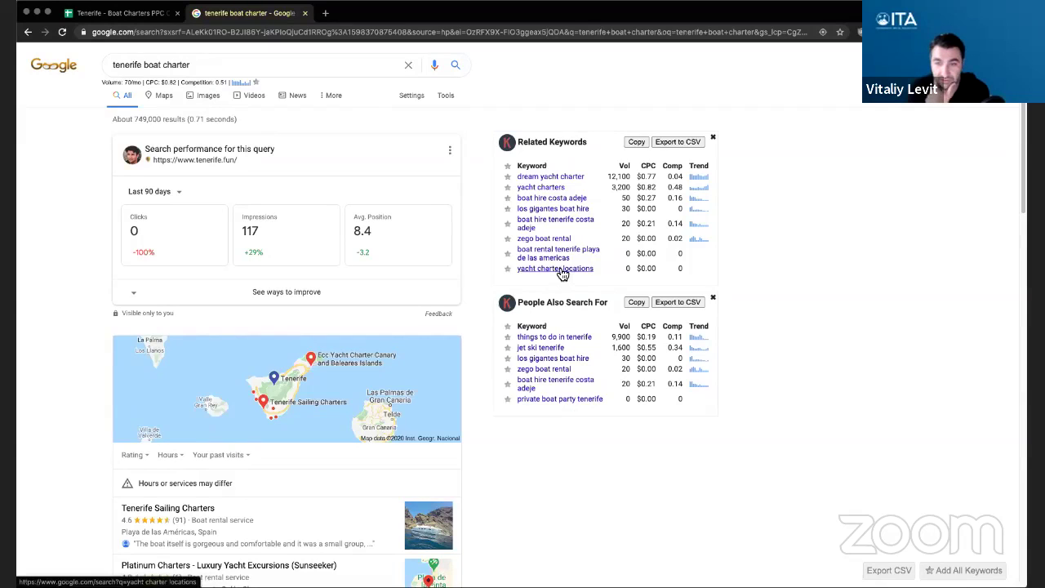
pyautogui.rightClick(539, 180)
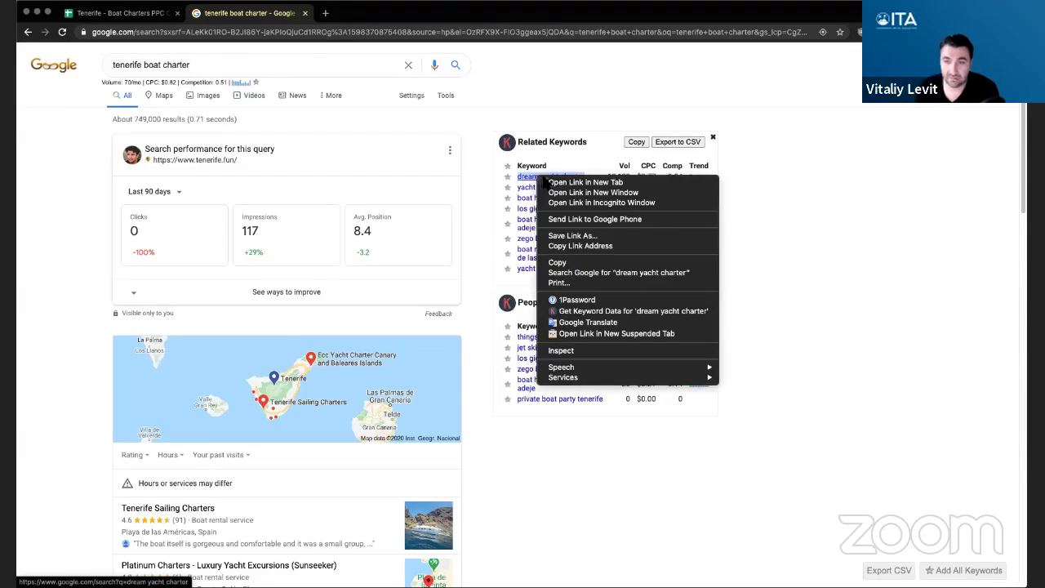
pyautogui.click(572, 183)
pyautogui.click(368, 13)
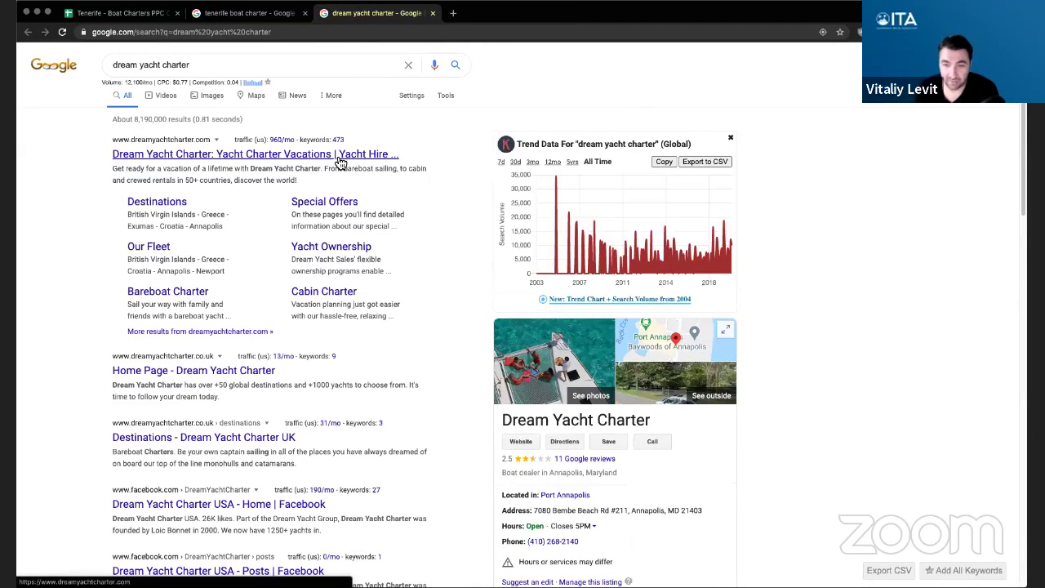
pyautogui.click(433, 13)
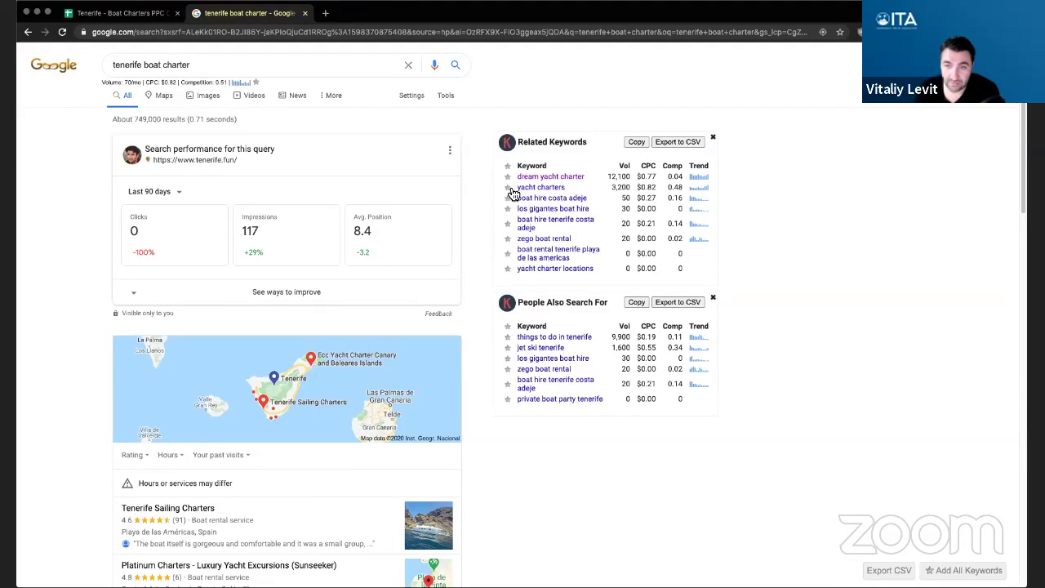
# - Star yacht charters, boat hire costa adeje and boat rental tenerife playa de las americas
pyautogui.click(509, 187)
pyautogui.click(507, 198)
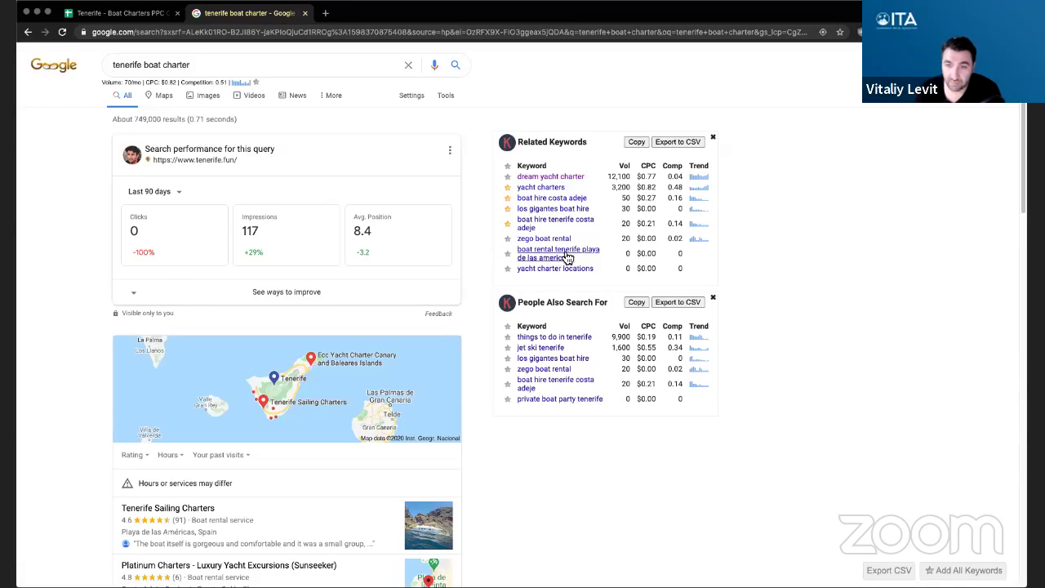
pyautogui.click(508, 253)
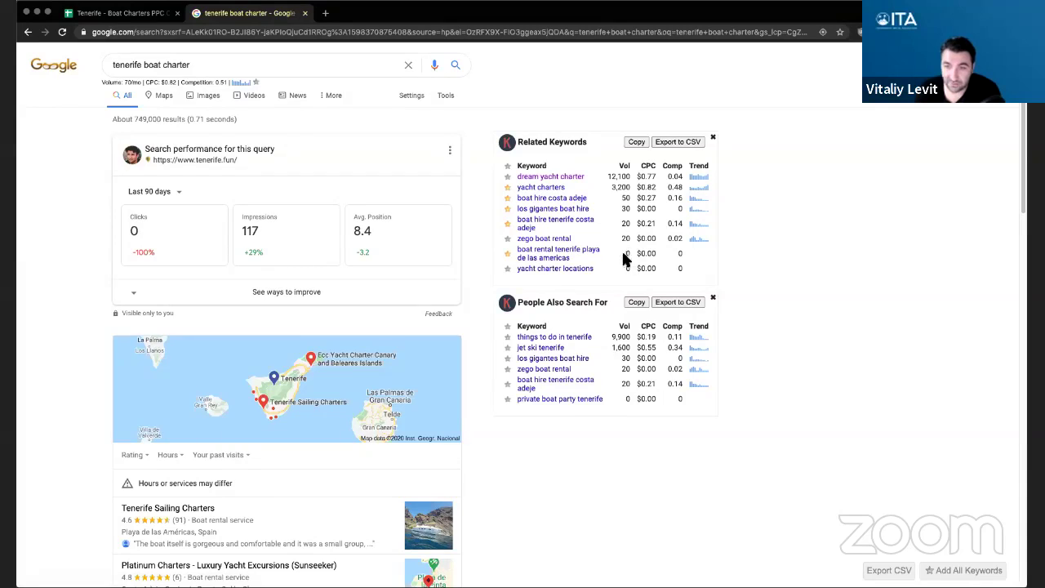
# - Review People Also Search For, checking things to do in tenerife at $0.19 CPC
pyautogui.scroll(-5, 821, 290)
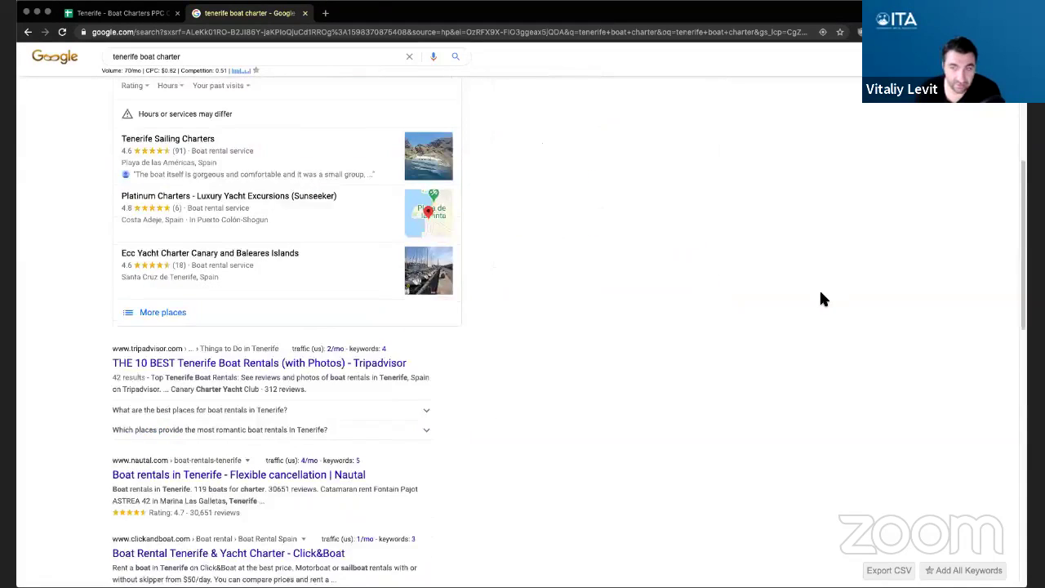
pyautogui.scroll(5, 821, 298)
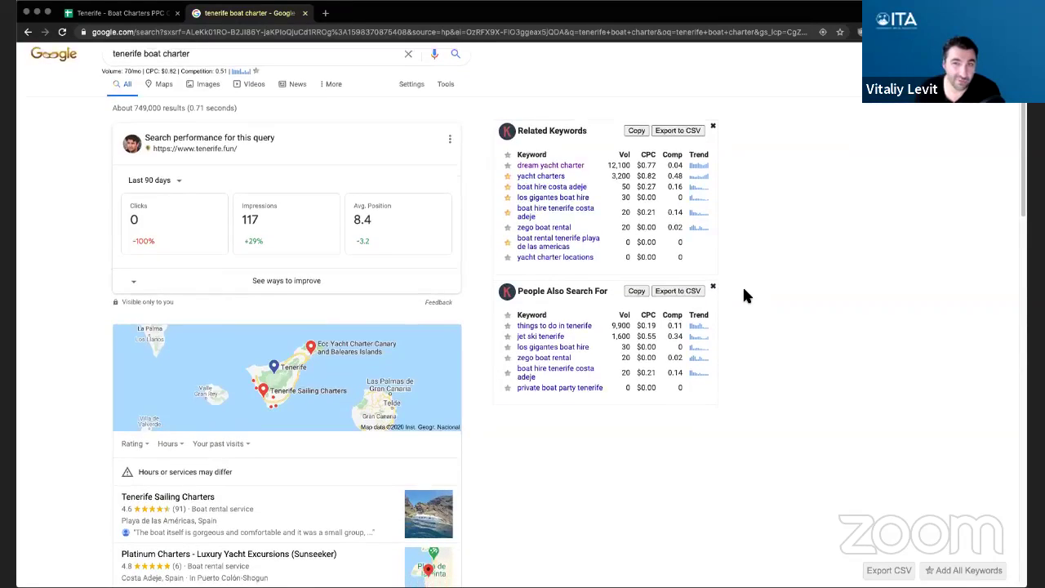
pyautogui.scroll(-1, 745, 295)
pyautogui.scroll(-5, 745, 296)
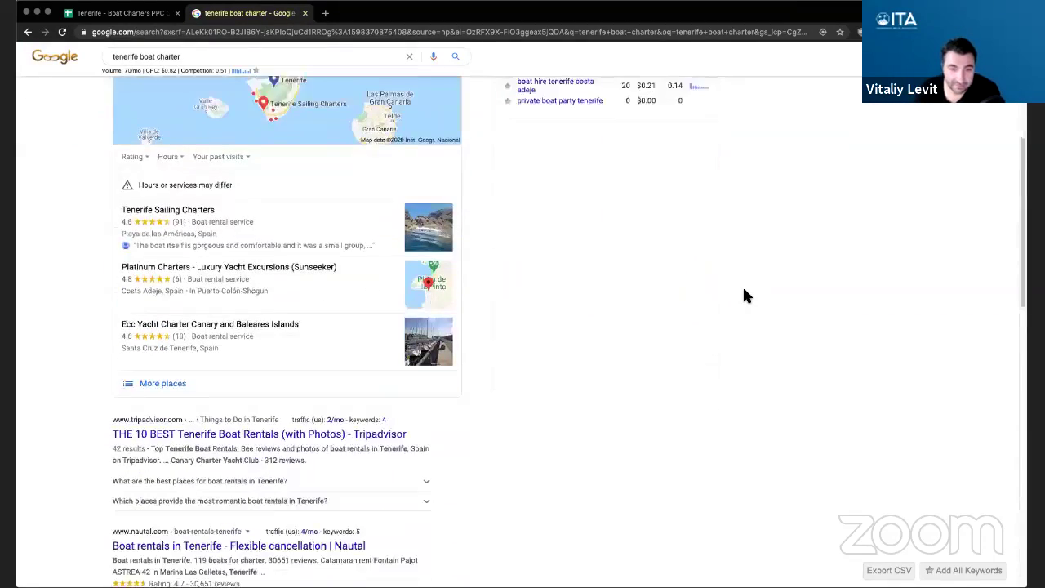
pyautogui.scroll(-2, 745, 295)
pyautogui.scroll(7, 746, 295)
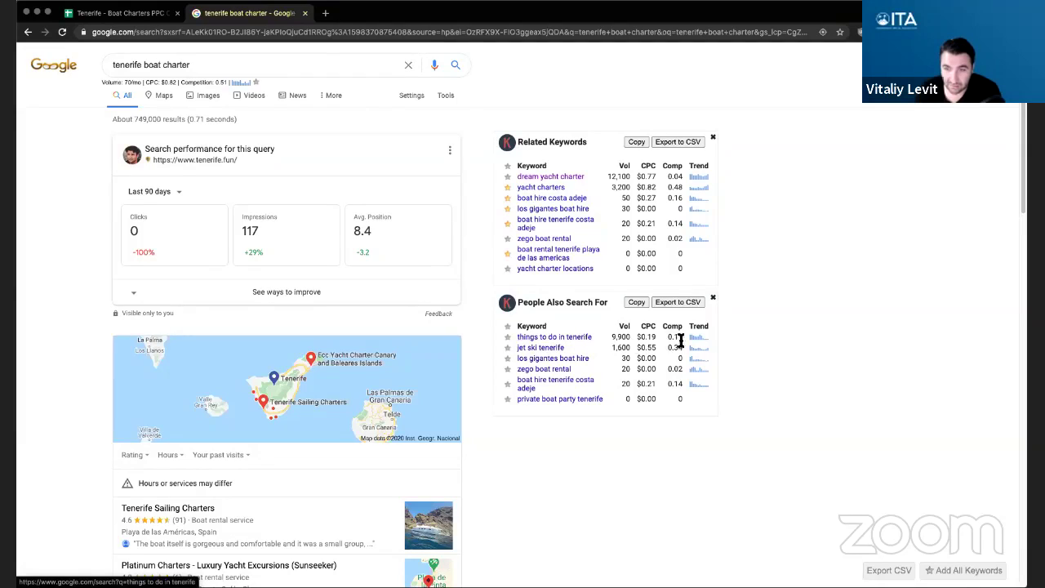
pyautogui.doubleClick(650, 339)
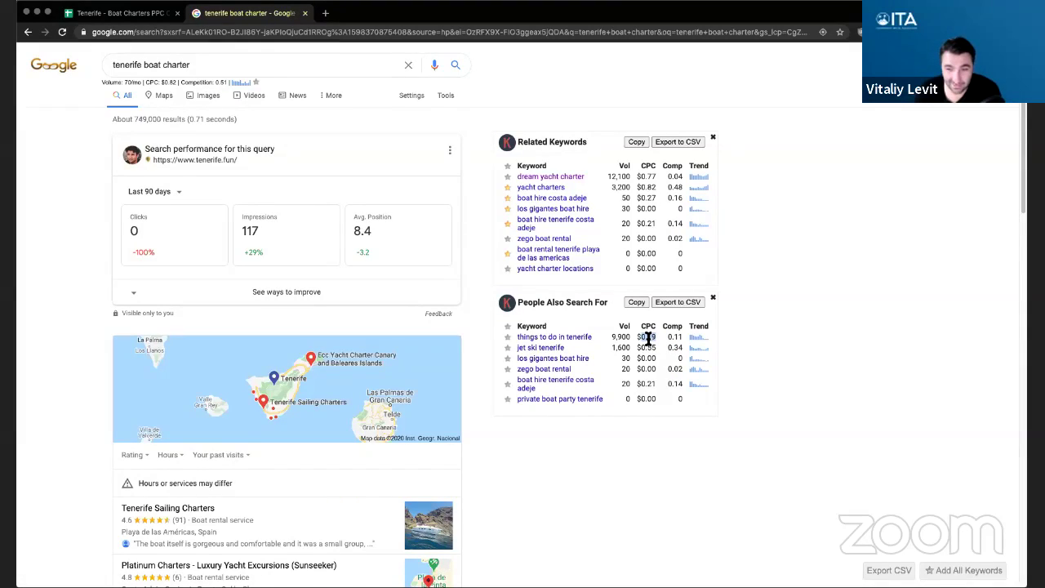
pyautogui.click(645, 338)
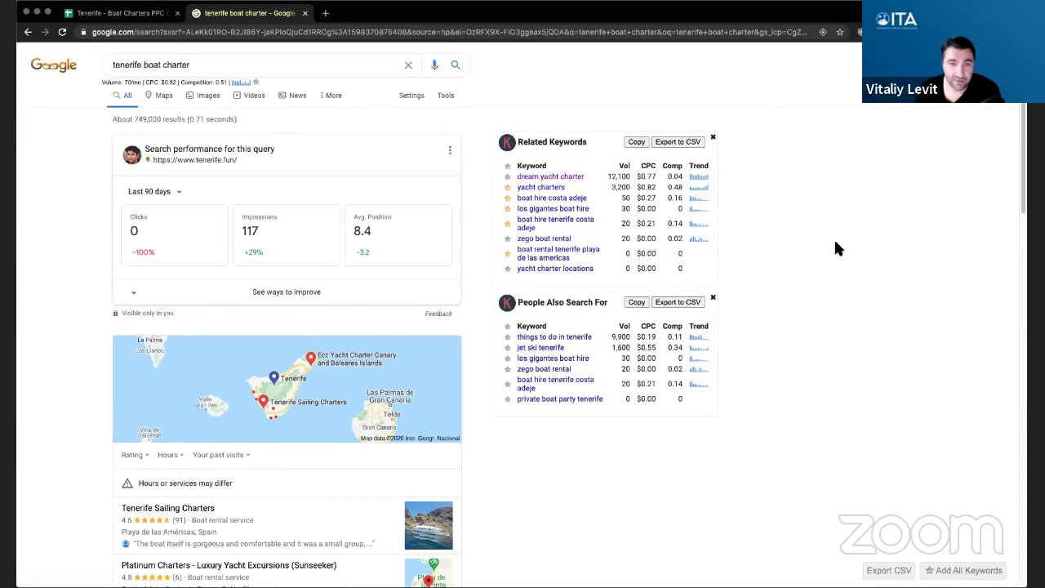
# - Change the Google search to 'tenerife boat rental'
pyautogui.doubleClick(176, 65)
pyautogui.write('rental')
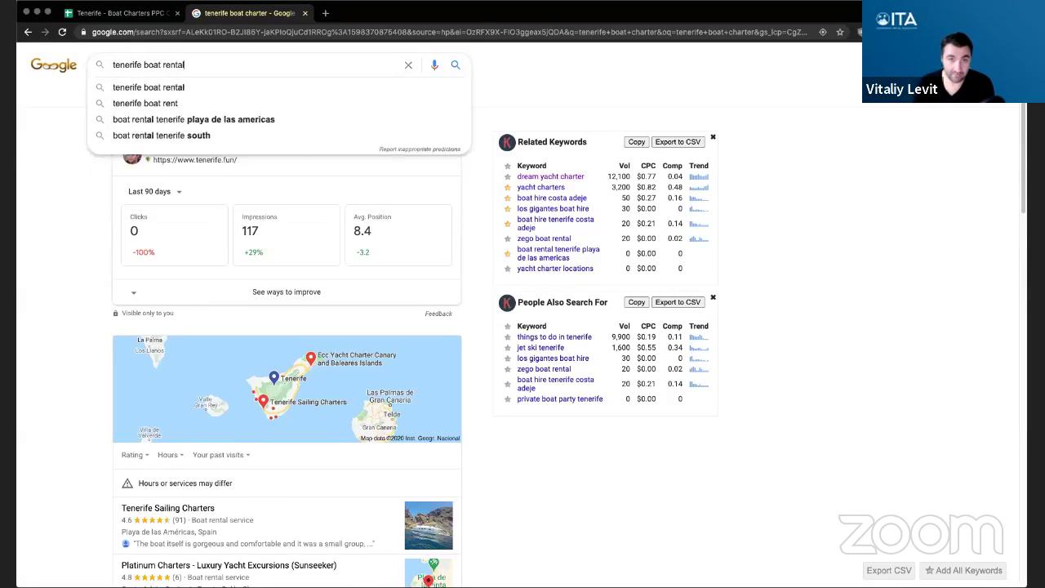
pyautogui.press('Return')
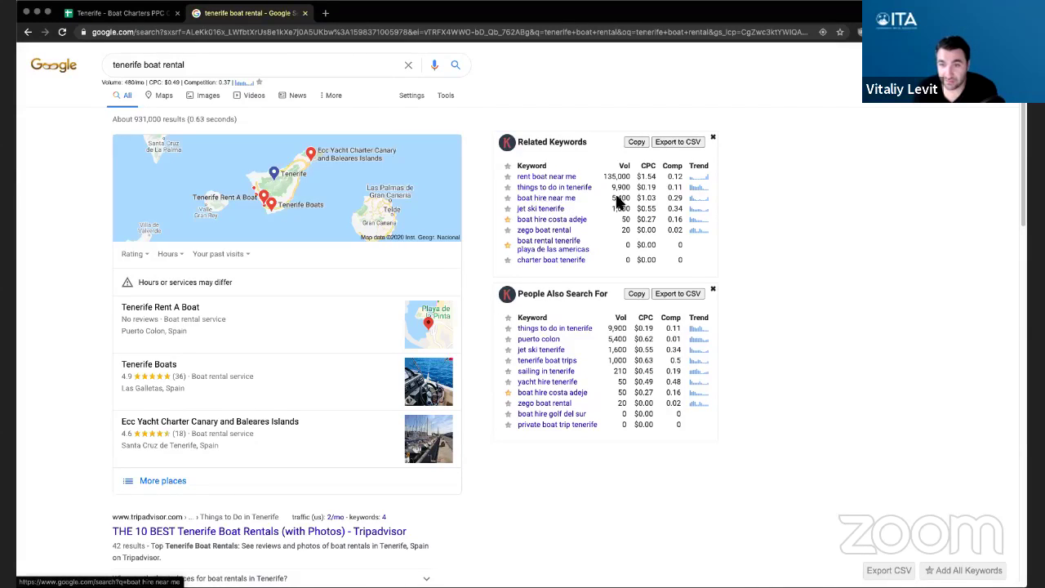
# - Star boat hire near me, charter boat tenerife, tenerife boat trips, sailing in tenerife, yacht hire tenerife, boat hire golf del sur, private boat trip tenerife
pyautogui.click(508, 198)
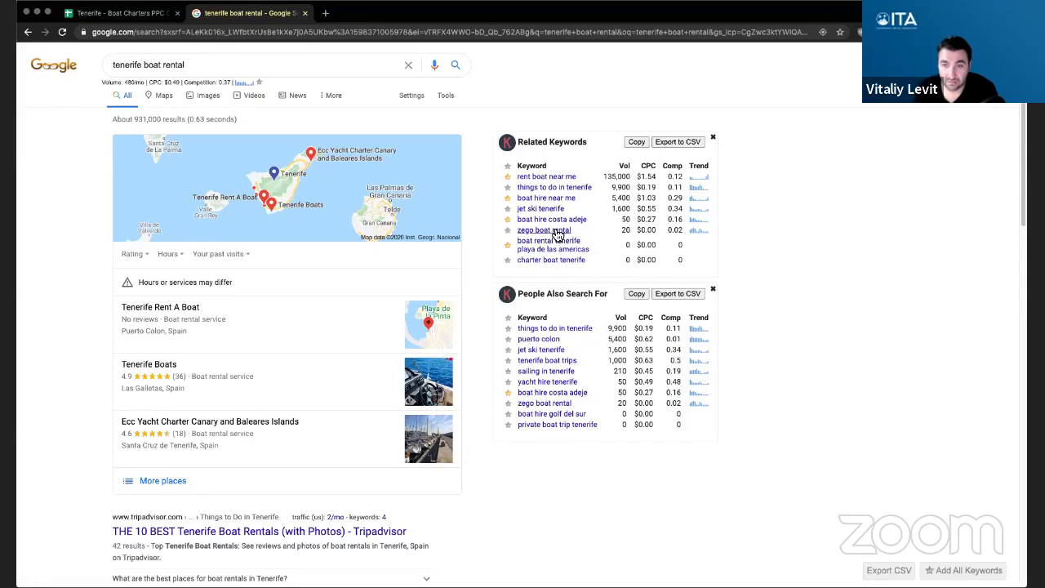
pyautogui.click(507, 260)
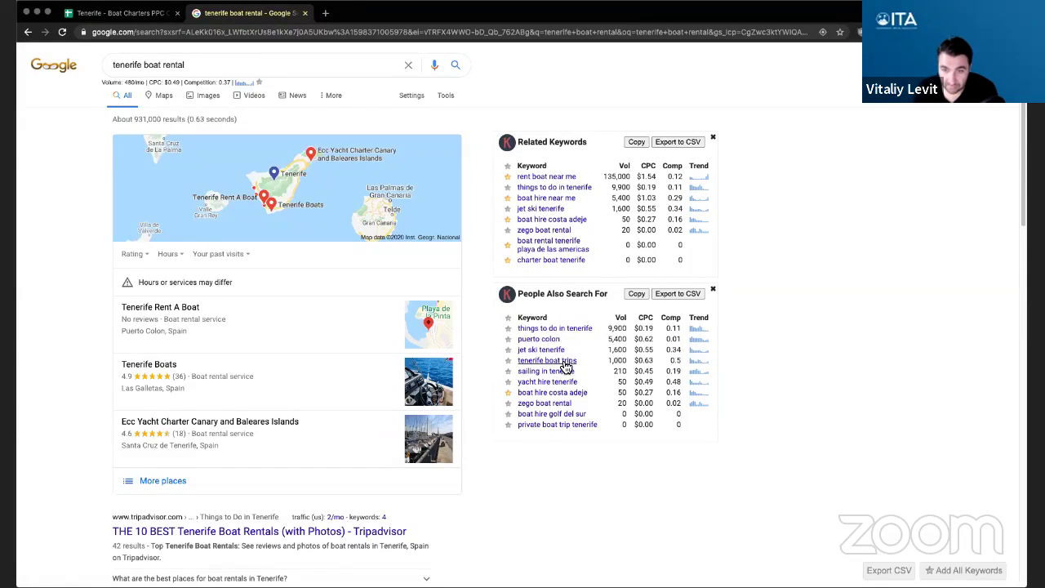
pyautogui.click(507, 360)
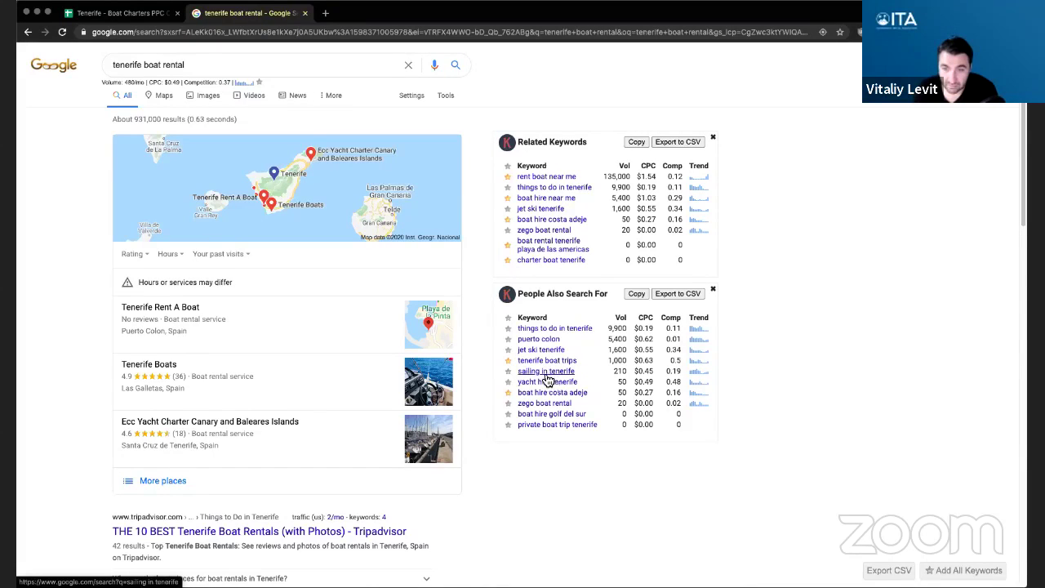
pyautogui.click(508, 372)
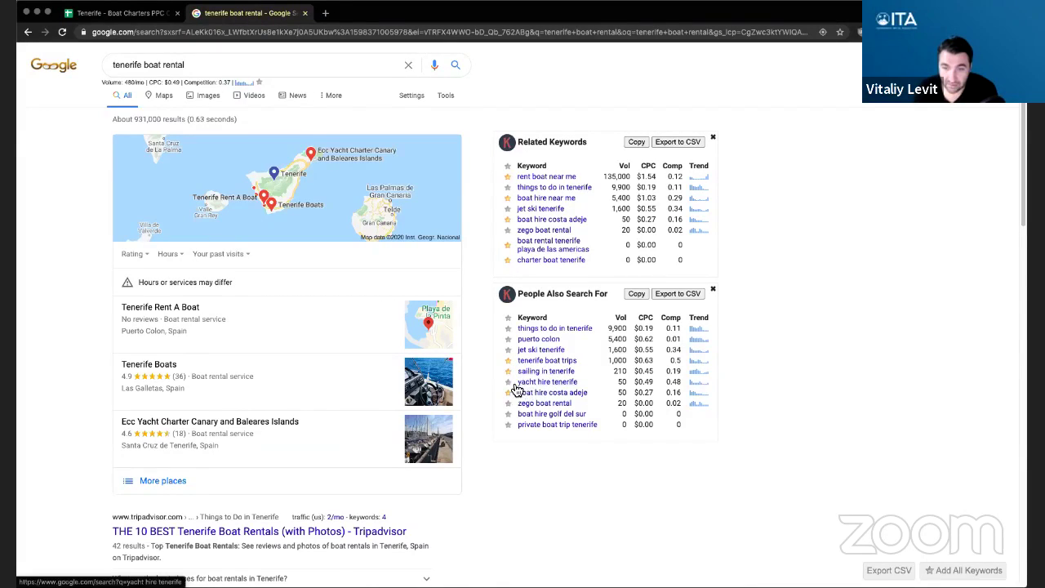
pyautogui.click(507, 382)
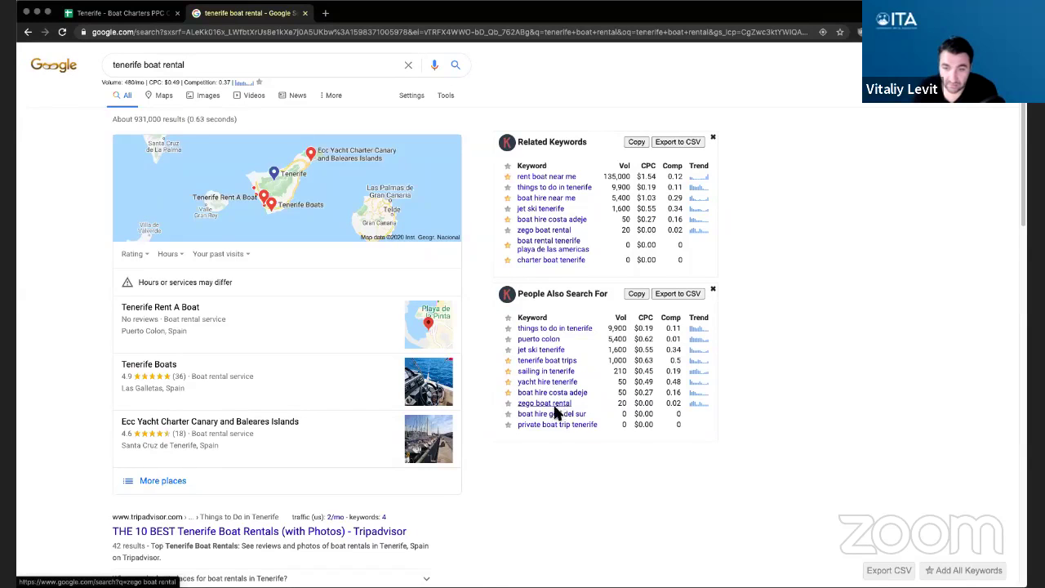
pyautogui.click(508, 414)
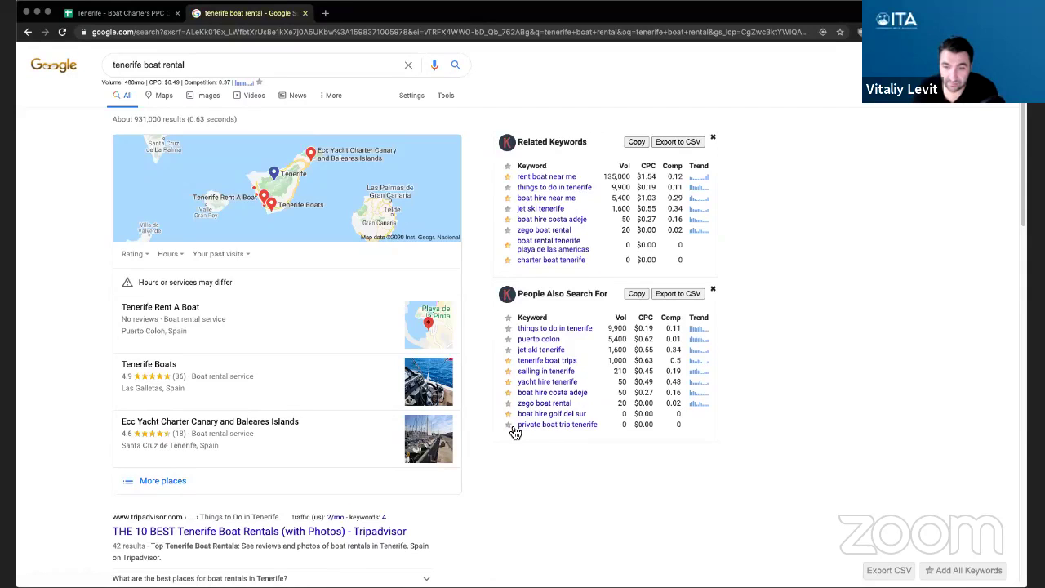
pyautogui.click(508, 425)
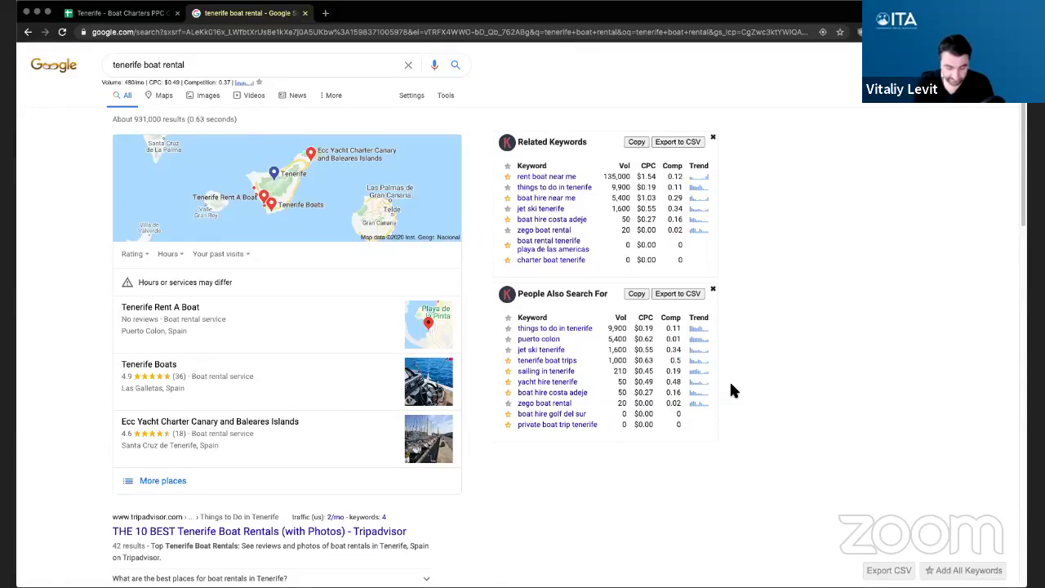
pyautogui.hotkey('ctrl', 't')
# - Run an AnswerThePublic report for 'tenerife boat' and scroll through its results
pyautogui.write('answerthepublic')
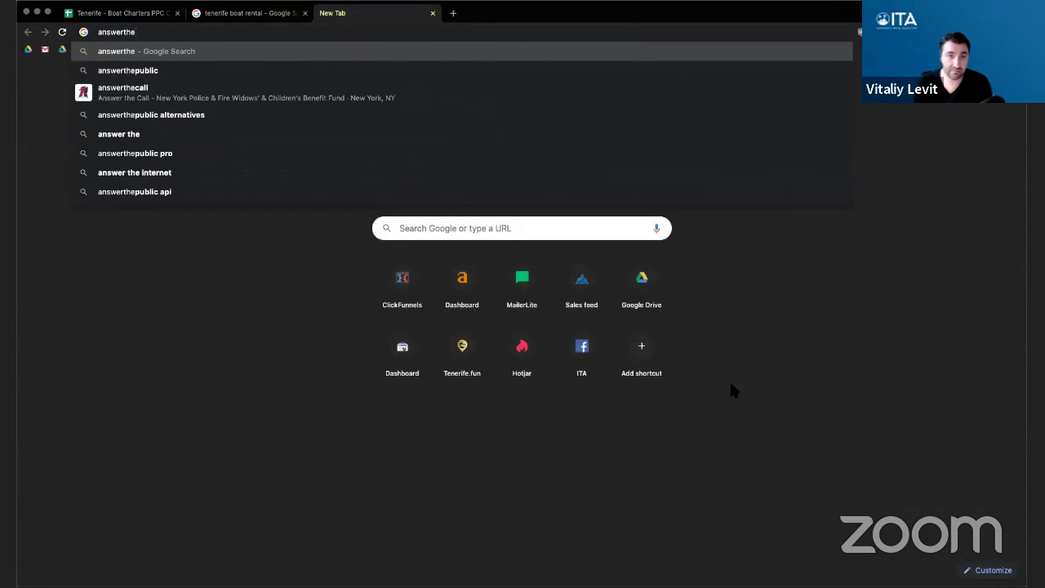
pyautogui.press('Return')
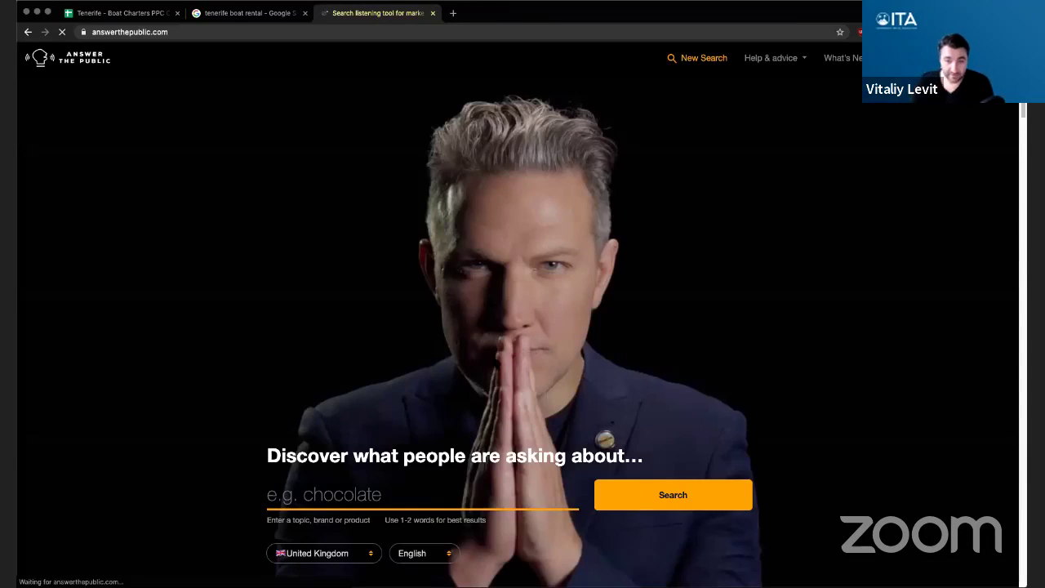
pyautogui.write('tenerife boat')
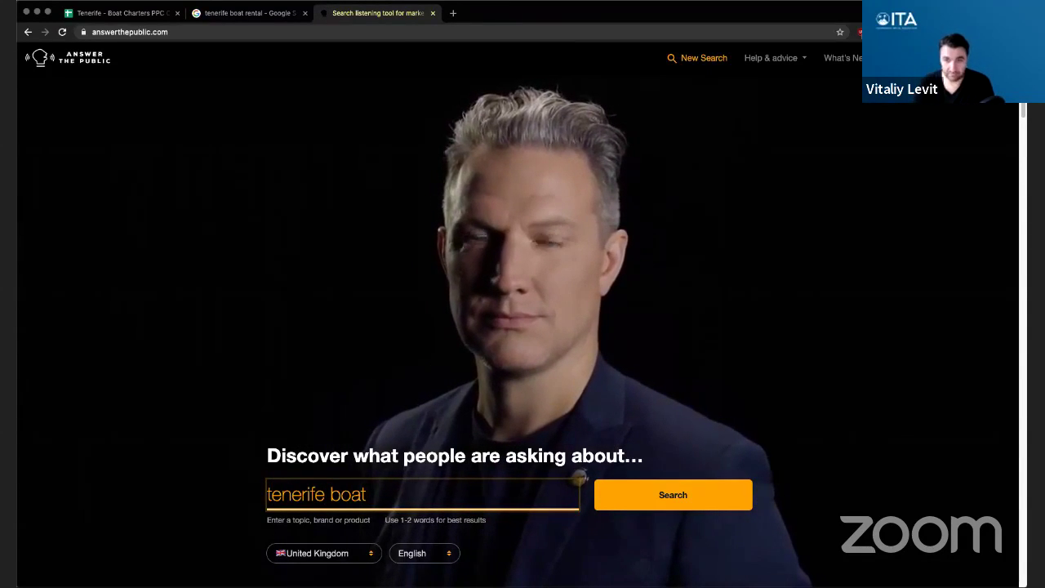
pyautogui.press('Return')
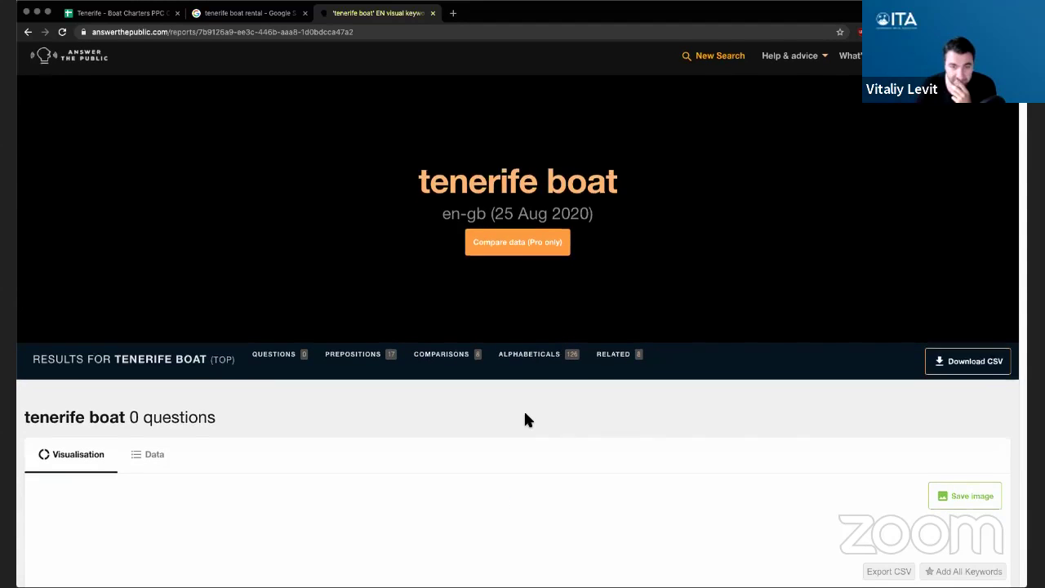
pyautogui.scroll(-1, 524, 404)
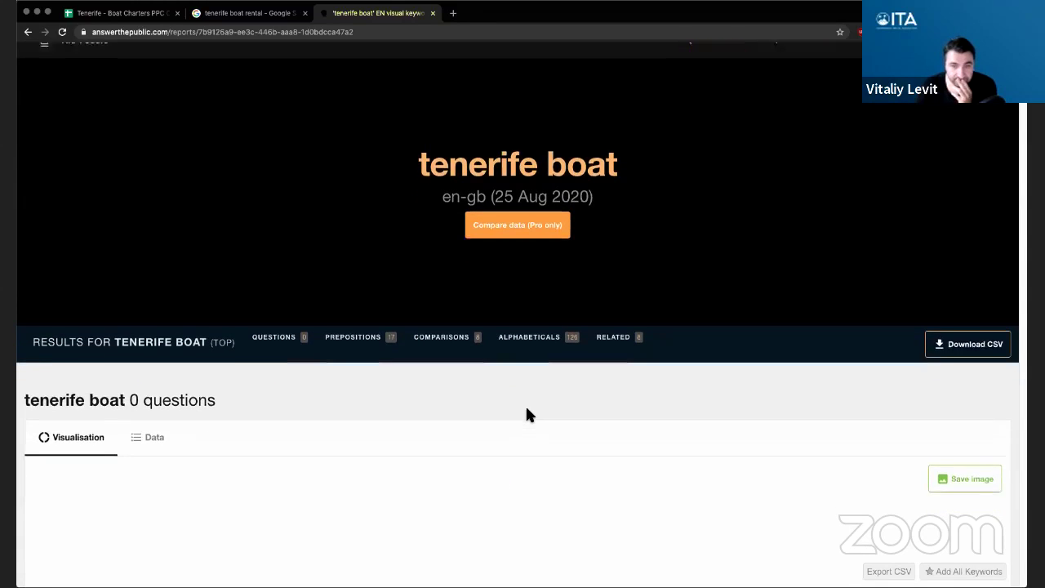
pyautogui.scroll(-2, 527, 413)
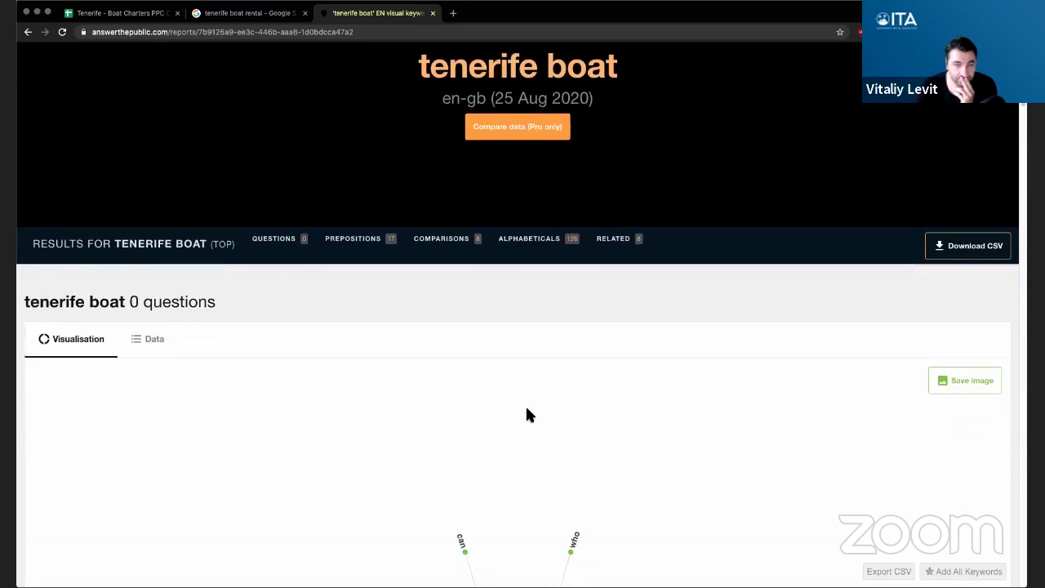
pyautogui.scroll(-4, 527, 414)
pyautogui.scroll(5, 526, 415)
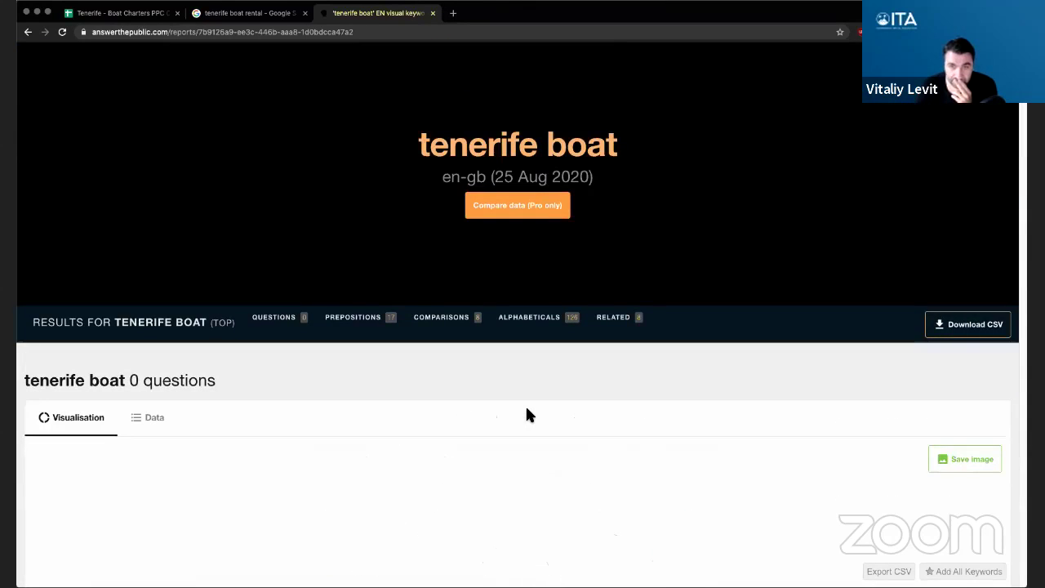
pyautogui.scroll(1, 526, 415)
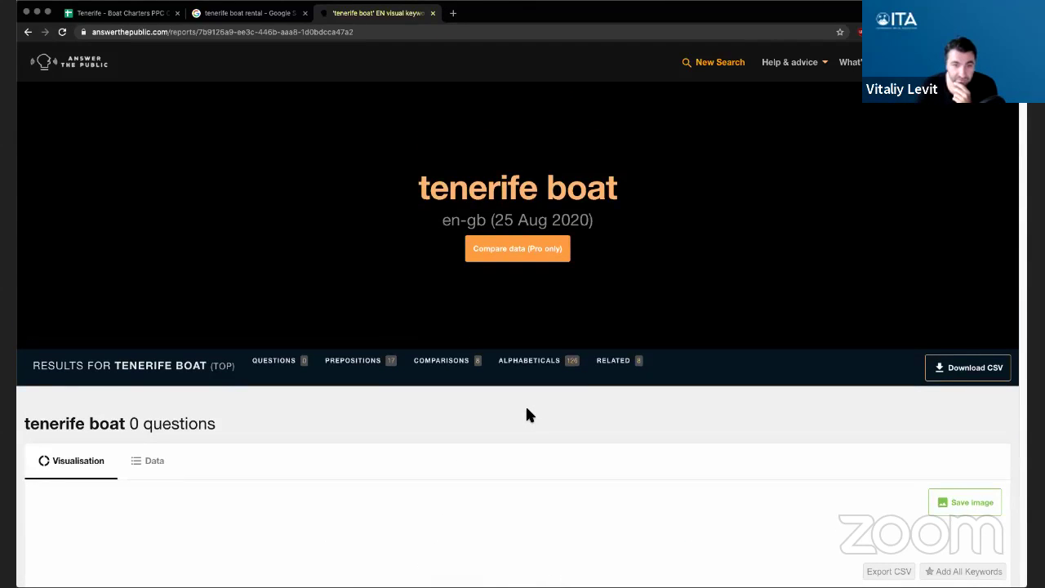
pyautogui.scroll(-1, 525, 413)
# - Browse the report from Prepositions down to the 126 Alphabeticals, then return to the campaign sheet
pyautogui.click(360, 347)
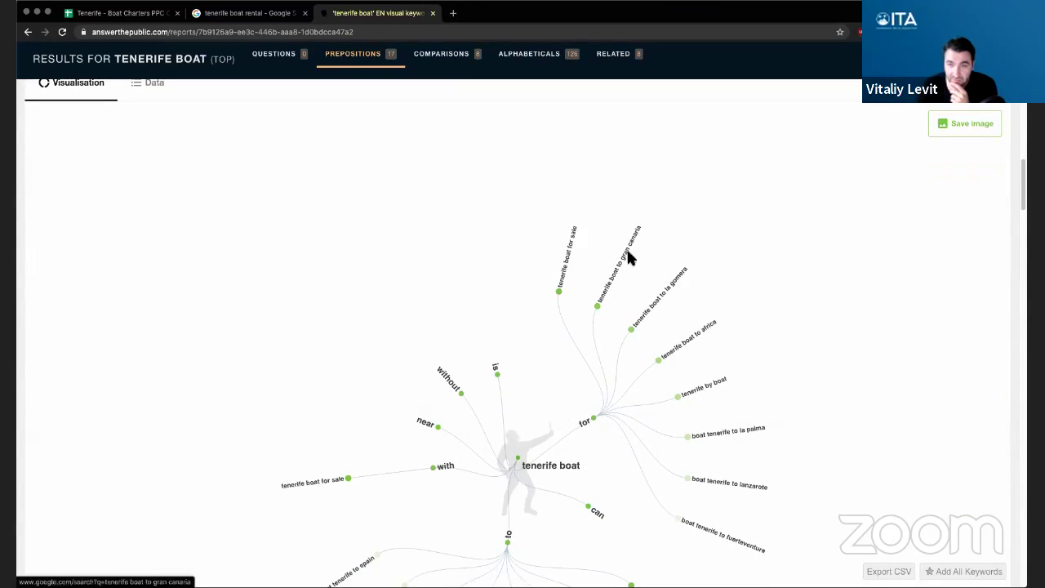
pyautogui.scroll(-15, 707, 328)
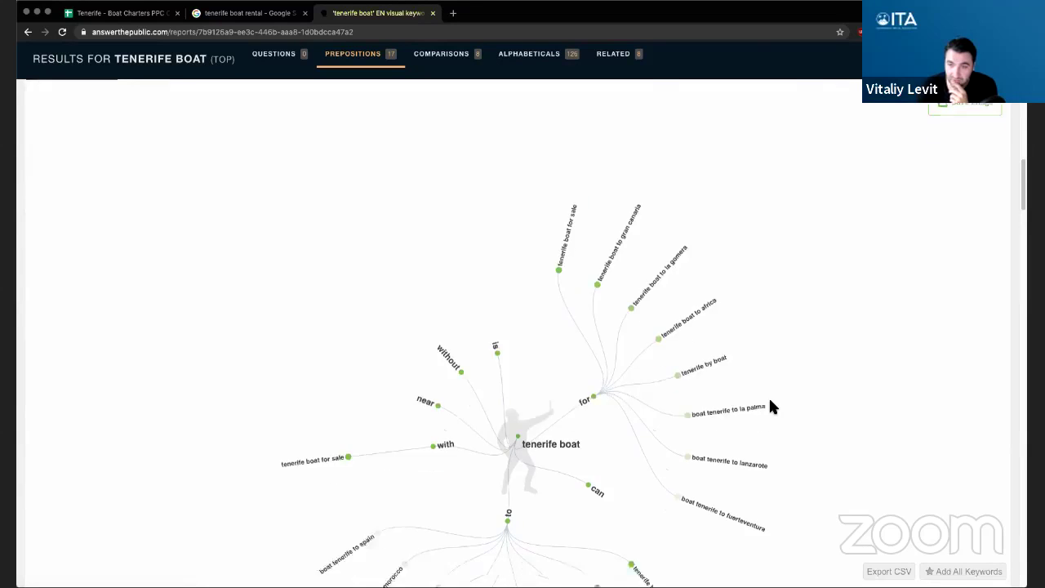
pyautogui.scroll(-10, 457, 359)
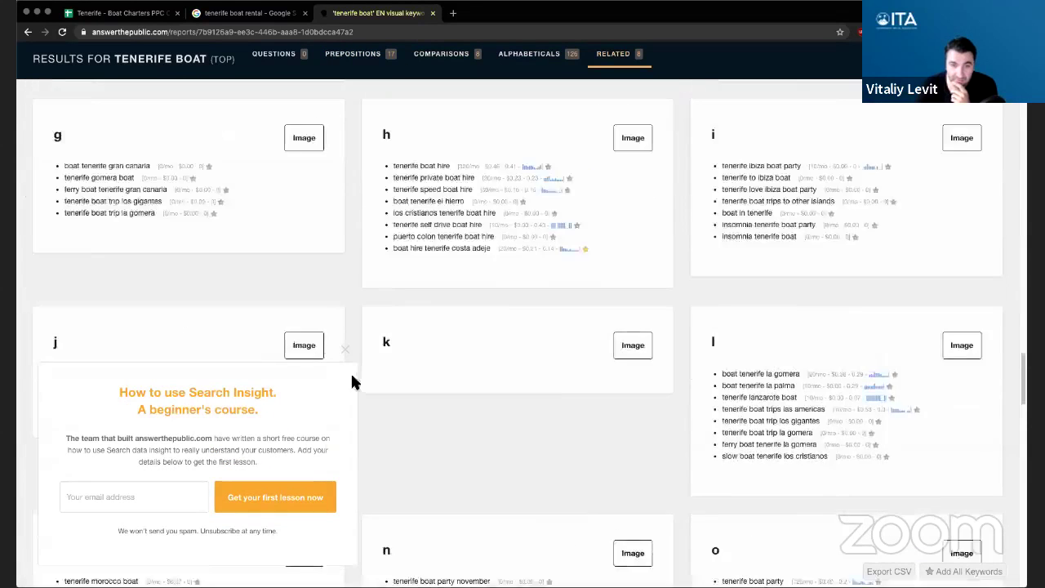
pyautogui.scroll(1, 353, 355)
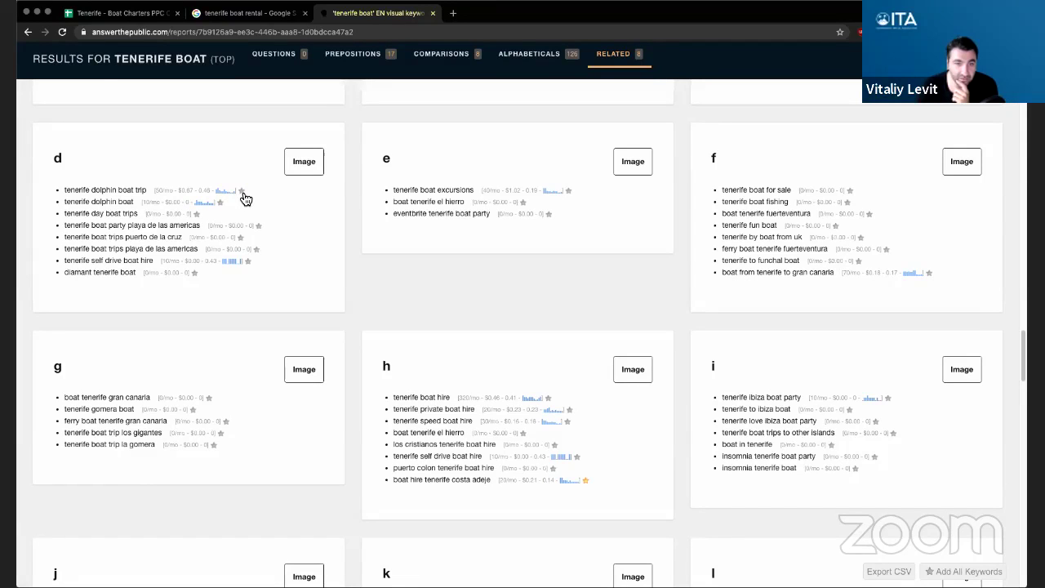
pyautogui.scroll(4, 253, 196)
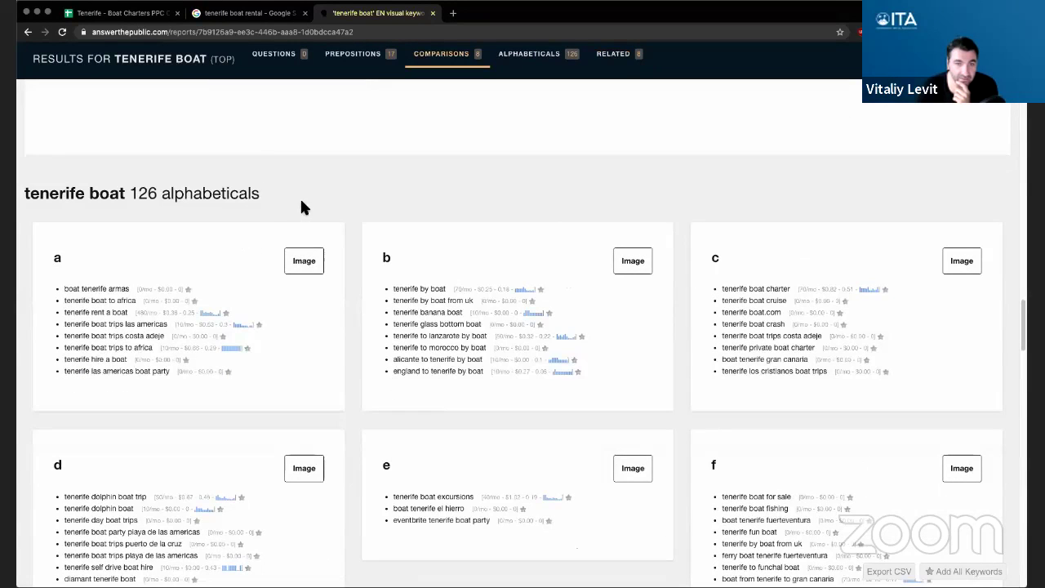
pyautogui.scroll(-1, 117, 261)
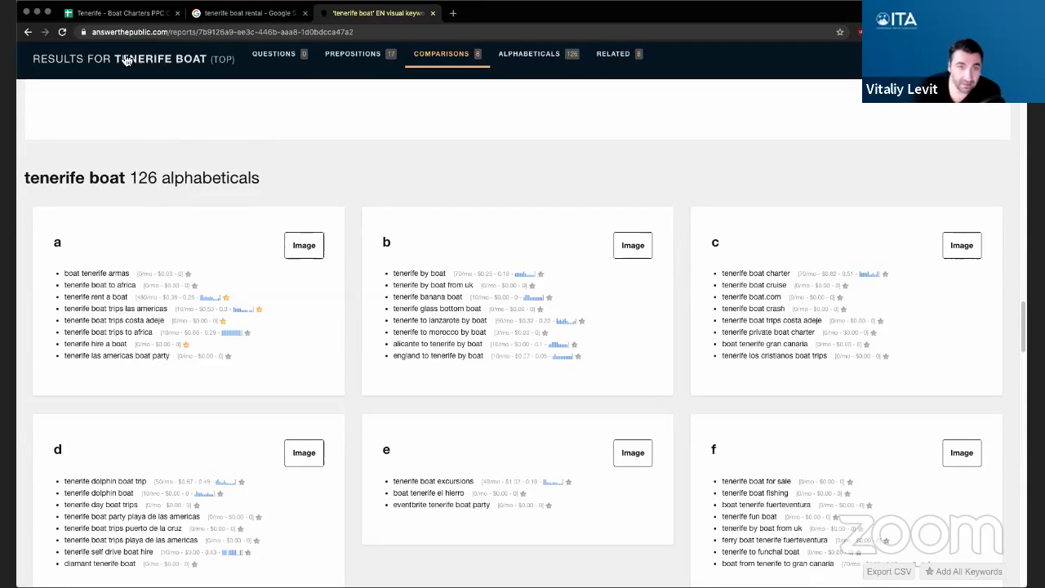
pyautogui.click(122, 13)
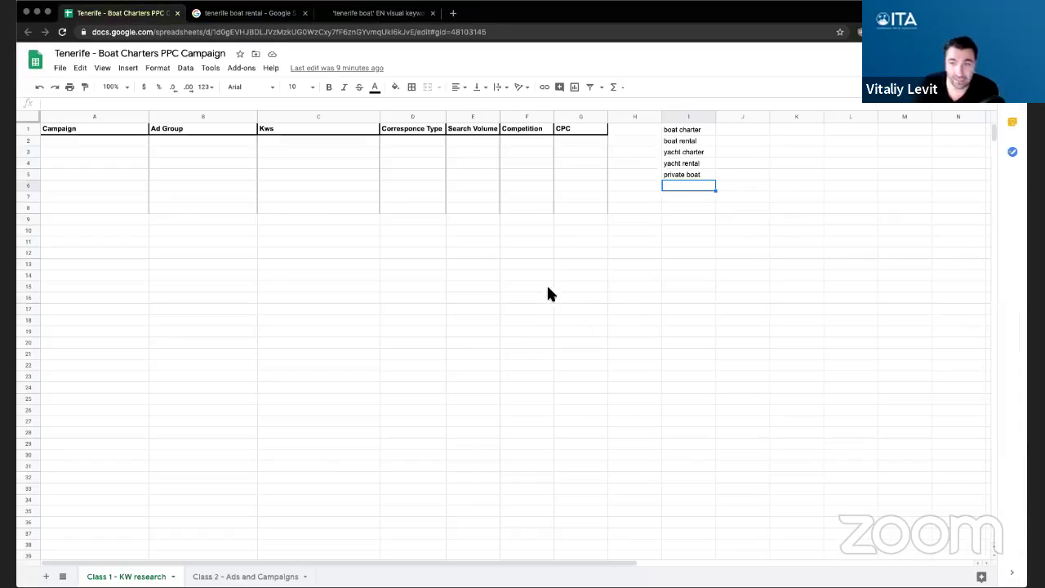
# - Enter the header 'Negative Keywords' in cell K1
pyautogui.click(805, 131)
pyautogui.write('Ne')
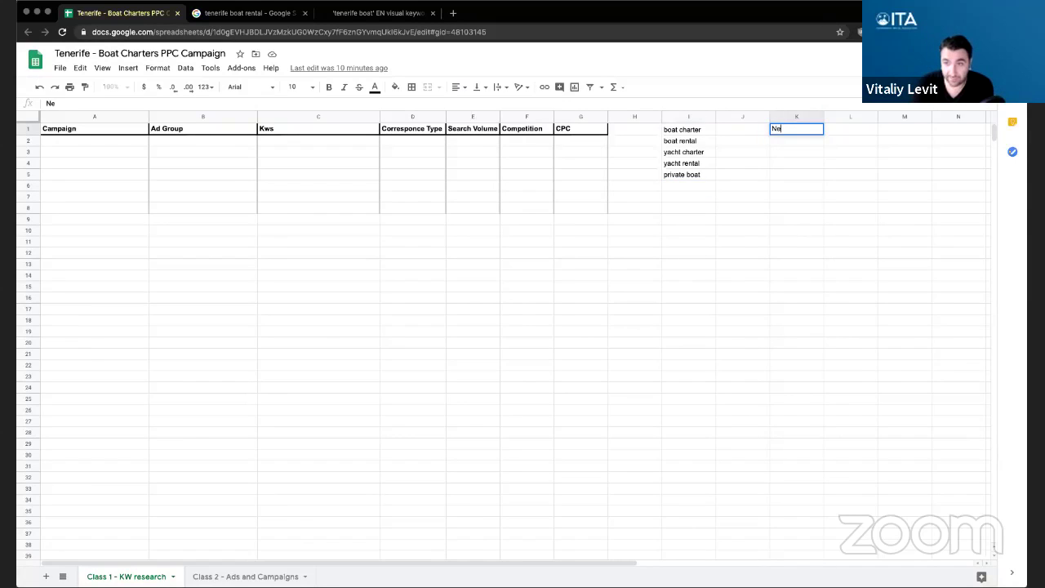
pyautogui.write('gative Keywords')
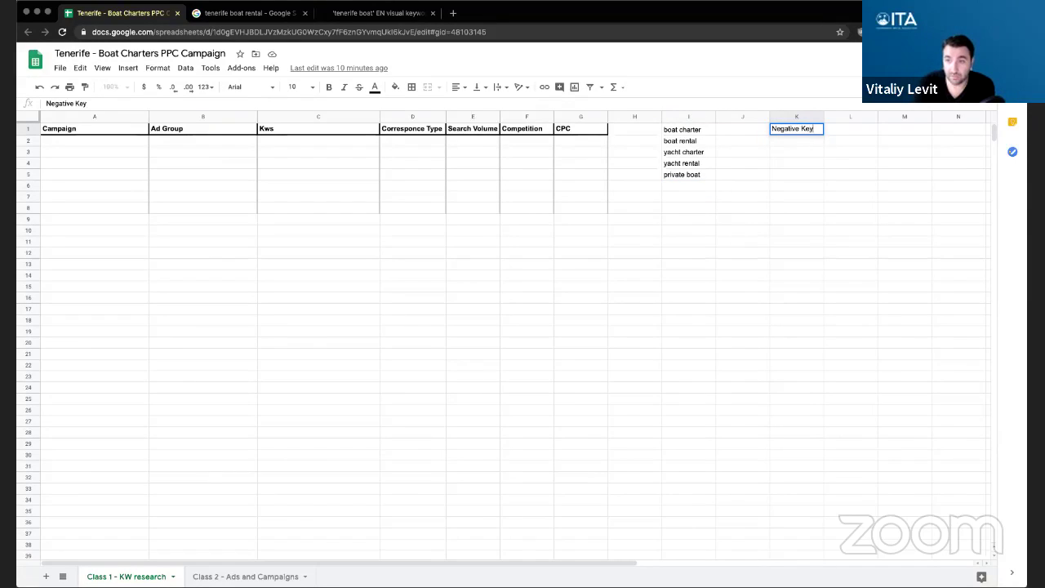
pyautogui.press('Return')
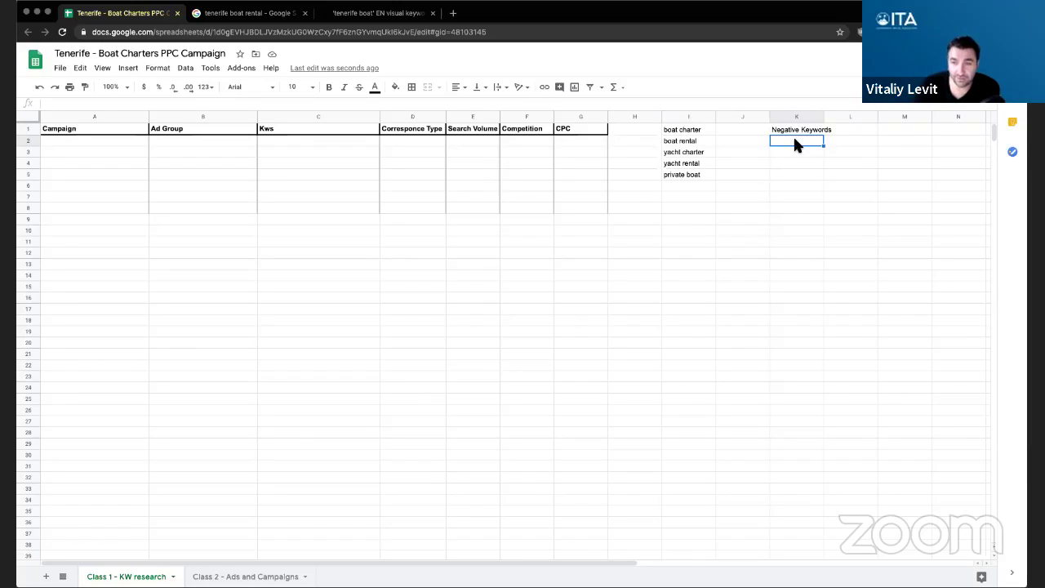
# - List armas, party and utopia beneath the header in K2–K4
pyautogui.write('armas')
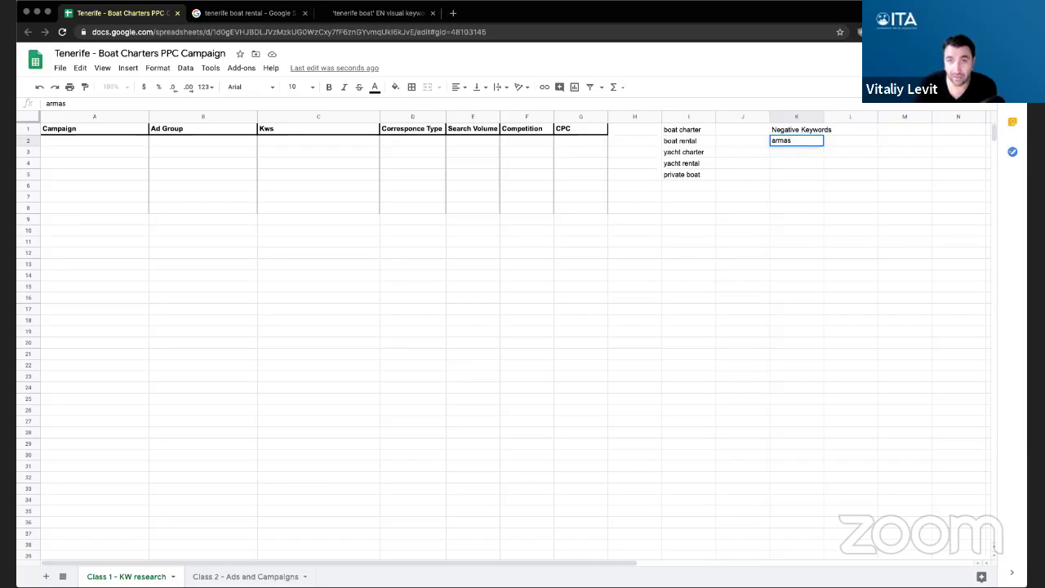
pyautogui.press('Return')
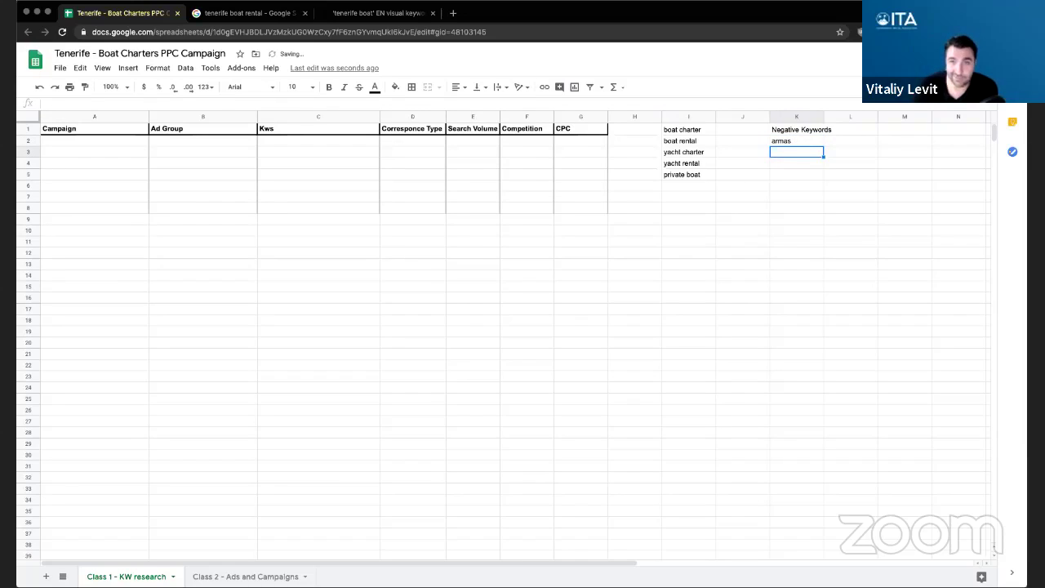
pyautogui.click(380, 15)
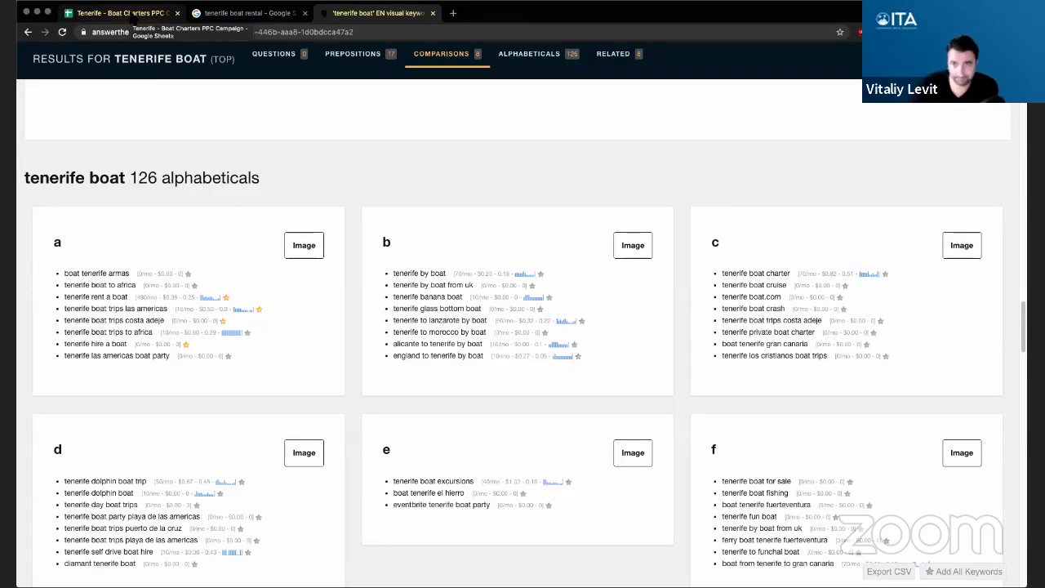
pyautogui.click(127, 13)
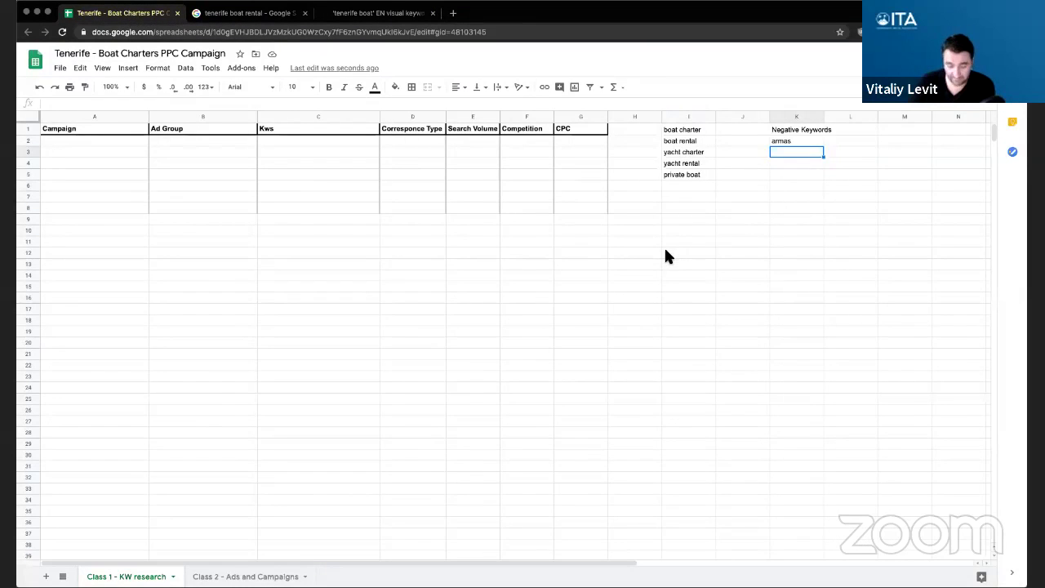
pyautogui.write('party')
pyautogui.press('Return')
pyautogui.write('utor')
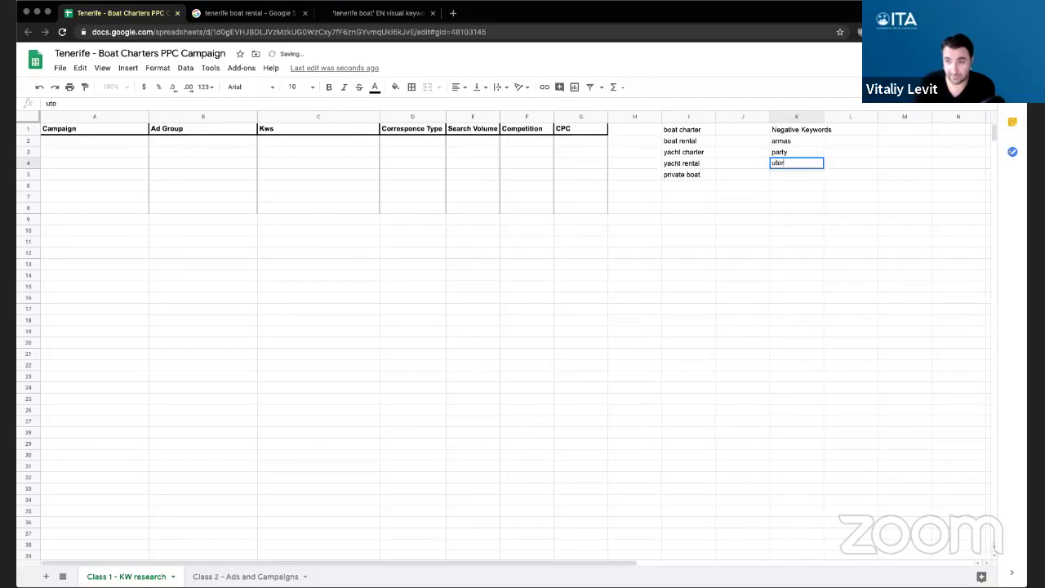
pyautogui.write('ia')
pyautogui.press('Return')
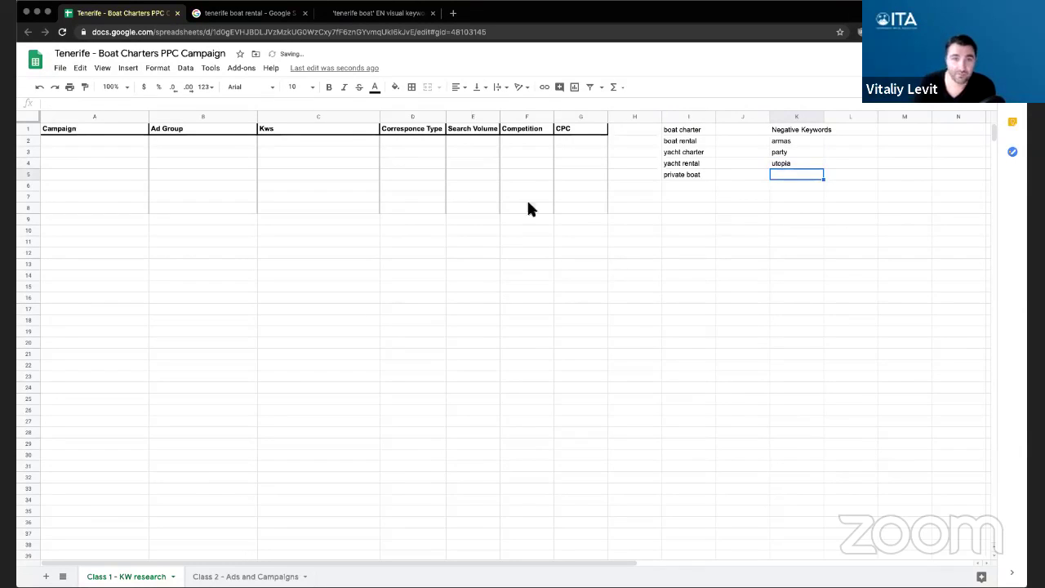
pyautogui.click(269, 13)
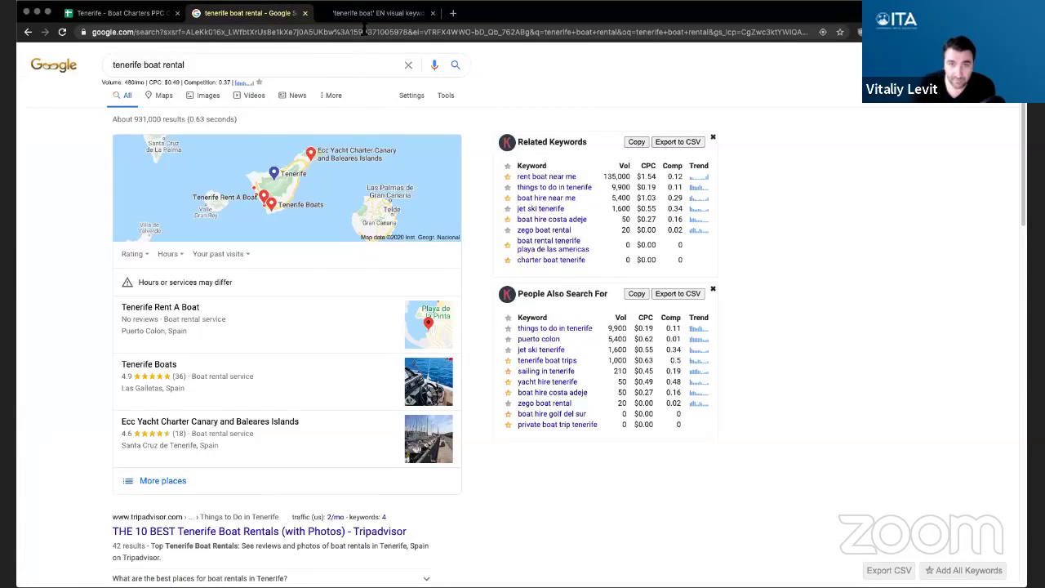
# - Scroll the AnswerThePublic tenerife boat report back to the alphabetical suggestions a–f
pyautogui.click(372, 16)
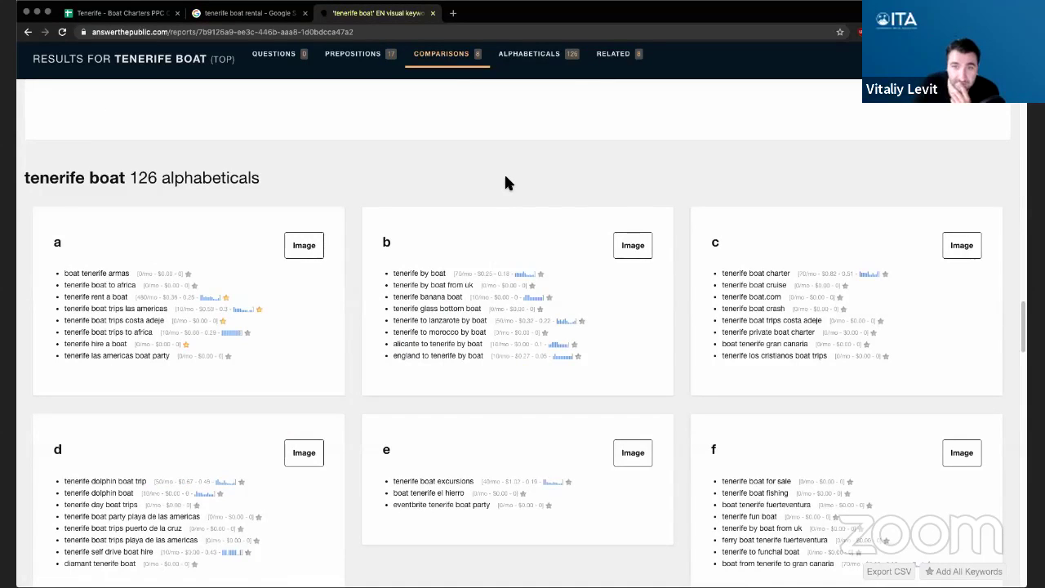
pyautogui.scroll(20, 505, 179)
pyautogui.scroll(-5, 504, 185)
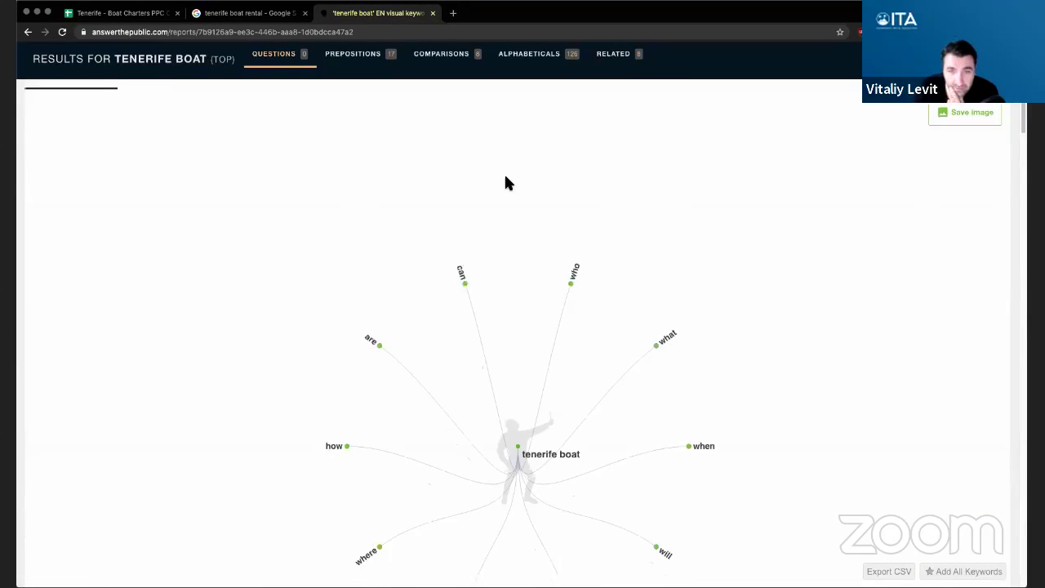
pyautogui.scroll(5, 503, 185)
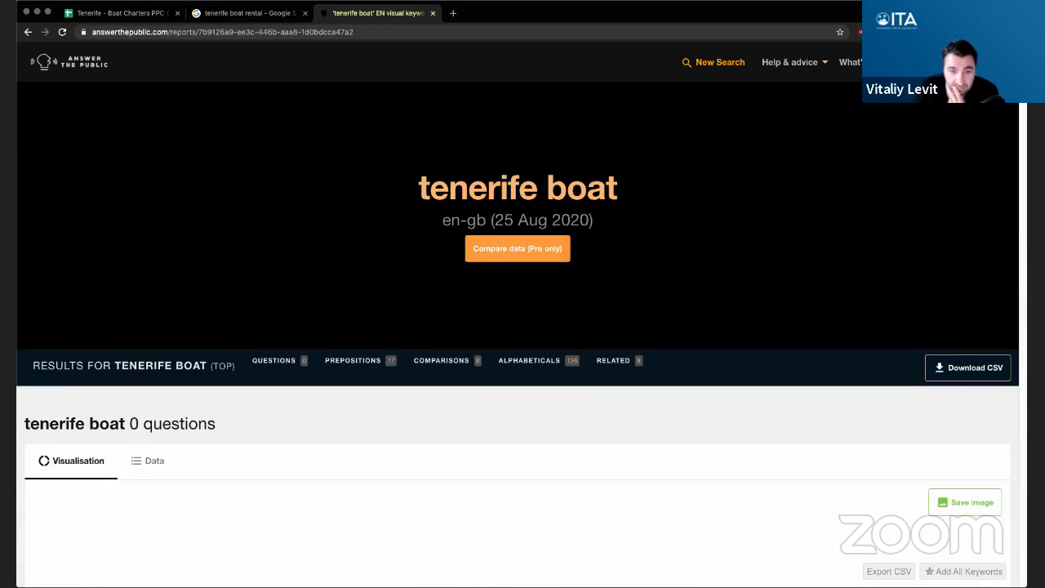
pyautogui.scroll(-20, 475, 404)
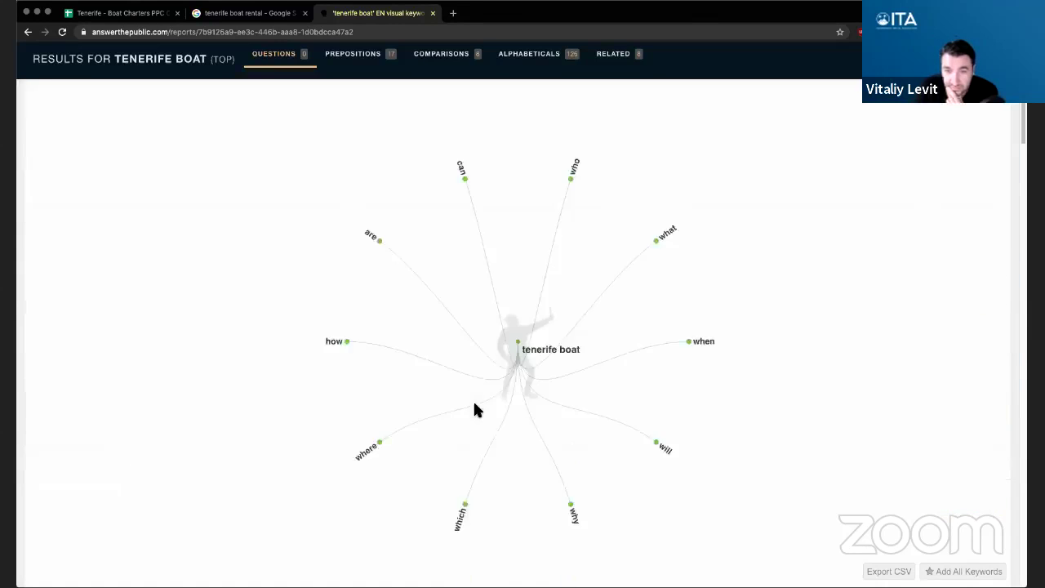
pyautogui.scroll(10, 472, 399)
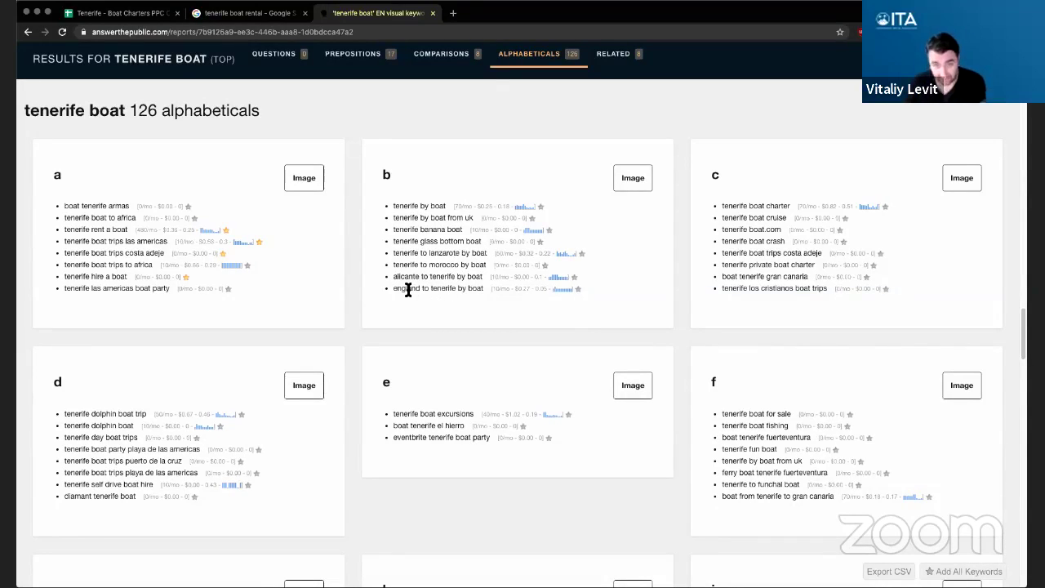
# - Add glass bottom to the Negative Keywords list in K5
pyautogui.doubleClick(451, 241)
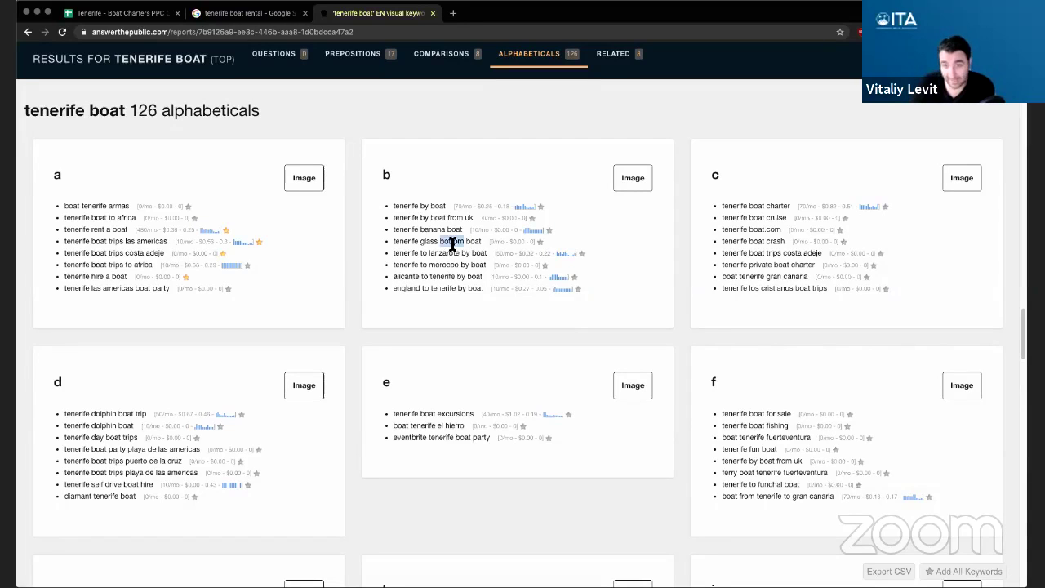
pyautogui.click(122, 13)
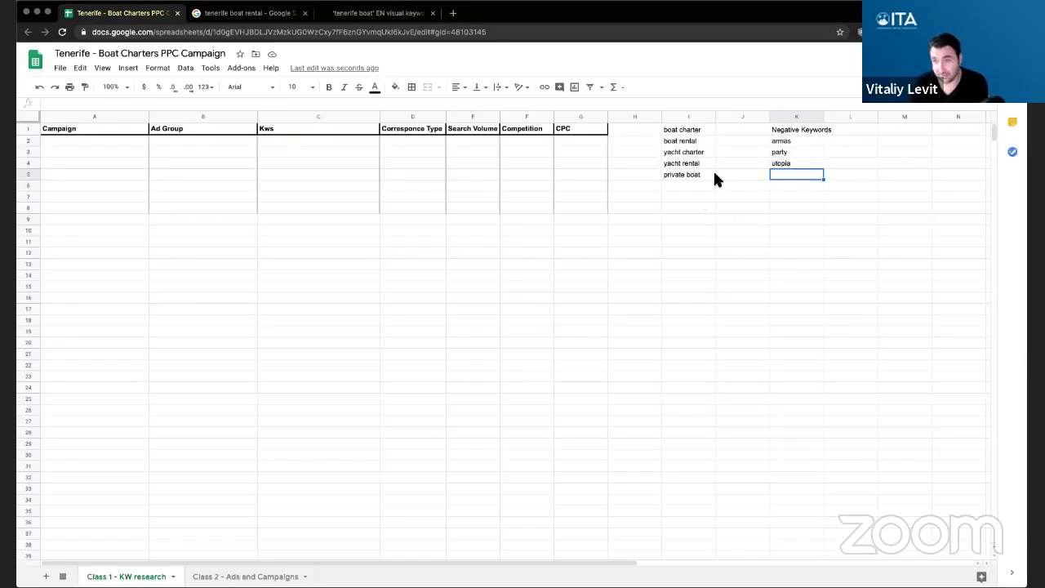
pyautogui.write('glass bottom')
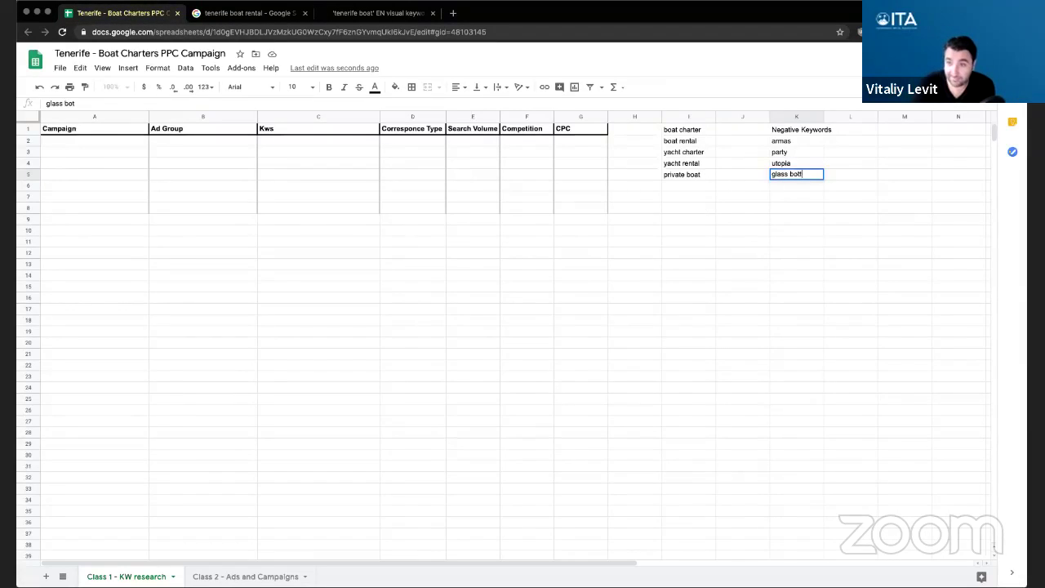
pyautogui.press('Return')
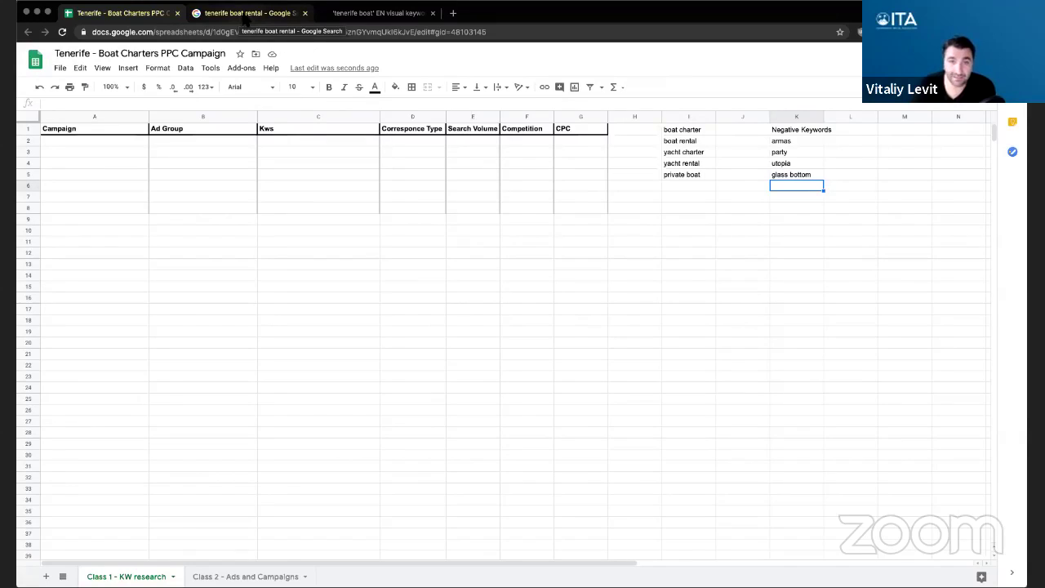
# - Copy lanzarote from the AnswerThePublic b list into K6
pyautogui.click(381, 14)
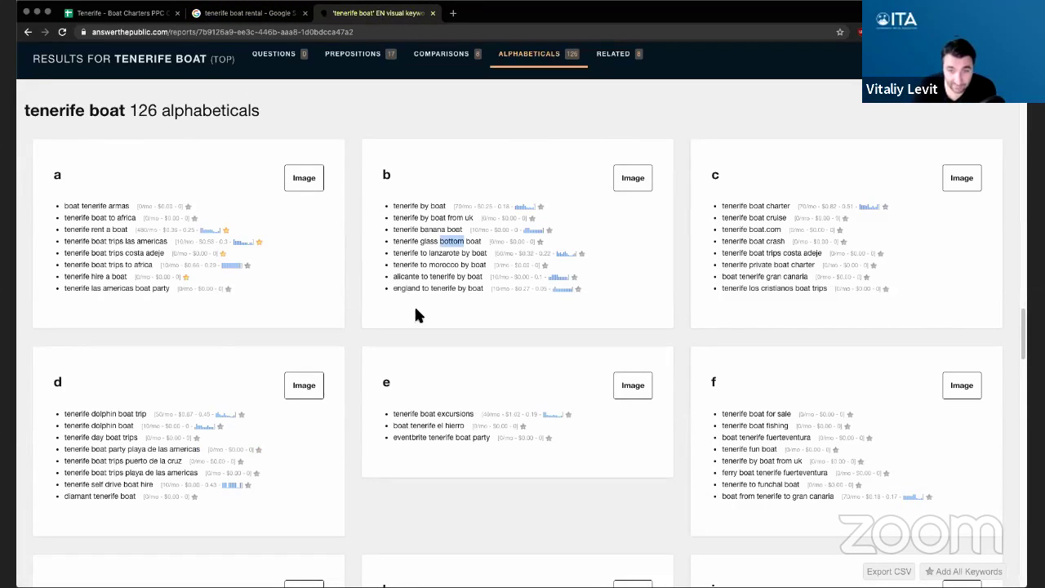
pyautogui.doubleClick(405, 276)
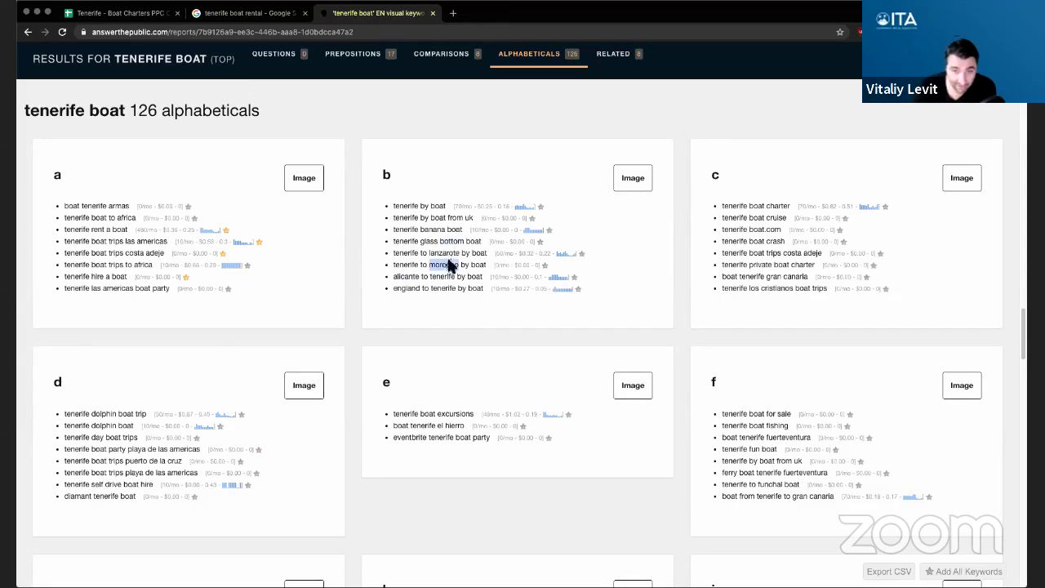
pyautogui.doubleClick(445, 253)
pyautogui.hotkey('ctrl', 'c')
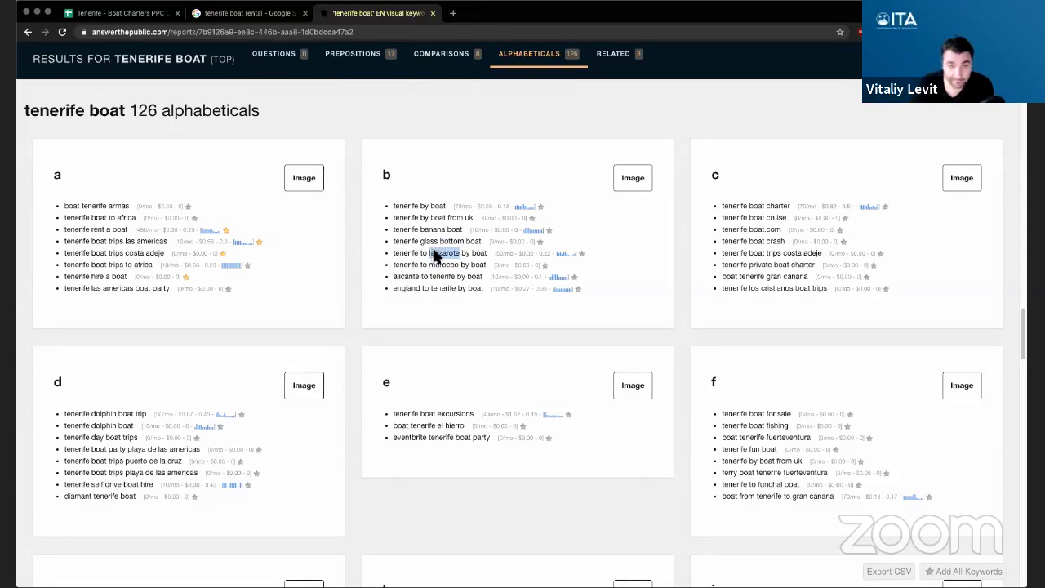
pyautogui.click(119, 14)
pyautogui.hotkey('ctrl', 'v')
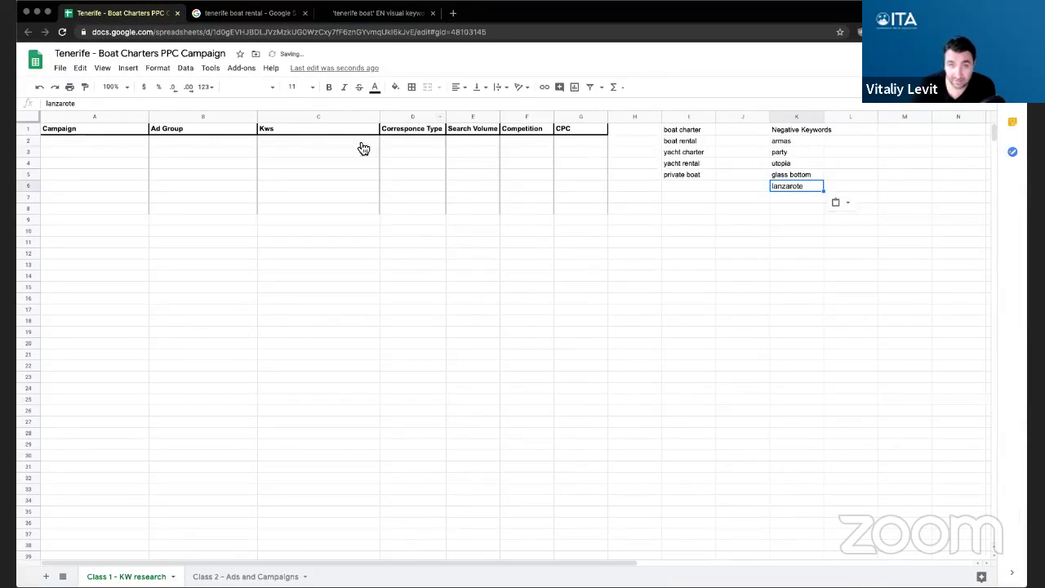
pyautogui.moveTo(360, 14); pyautogui.dragTo(248, 14)
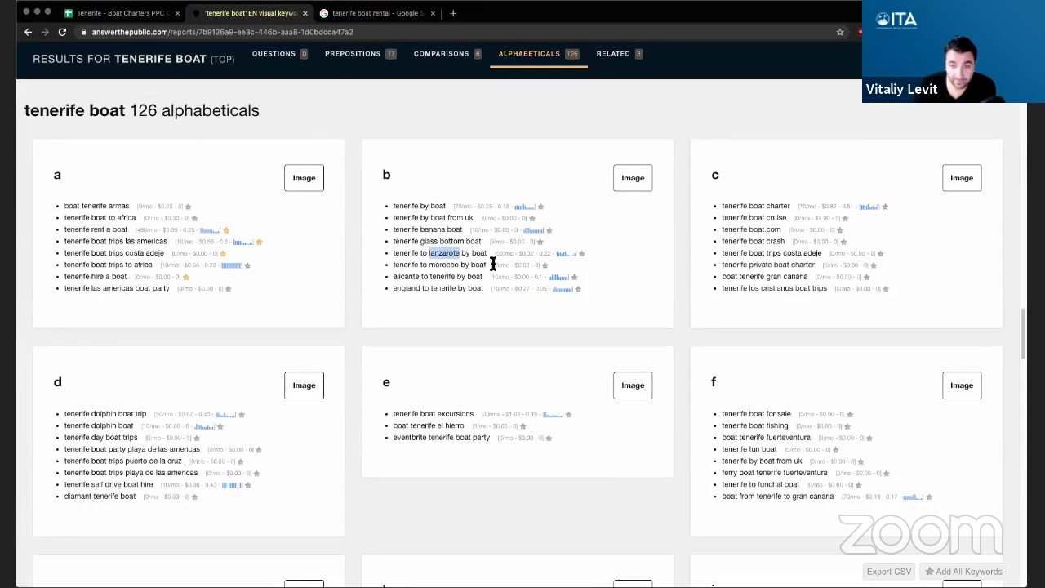
# - Paste morocco into K7, undoing the accidental overwrite of lanzarote
pyautogui.doubleClick(444, 264)
pyautogui.hotkey('ctrl', 'c')
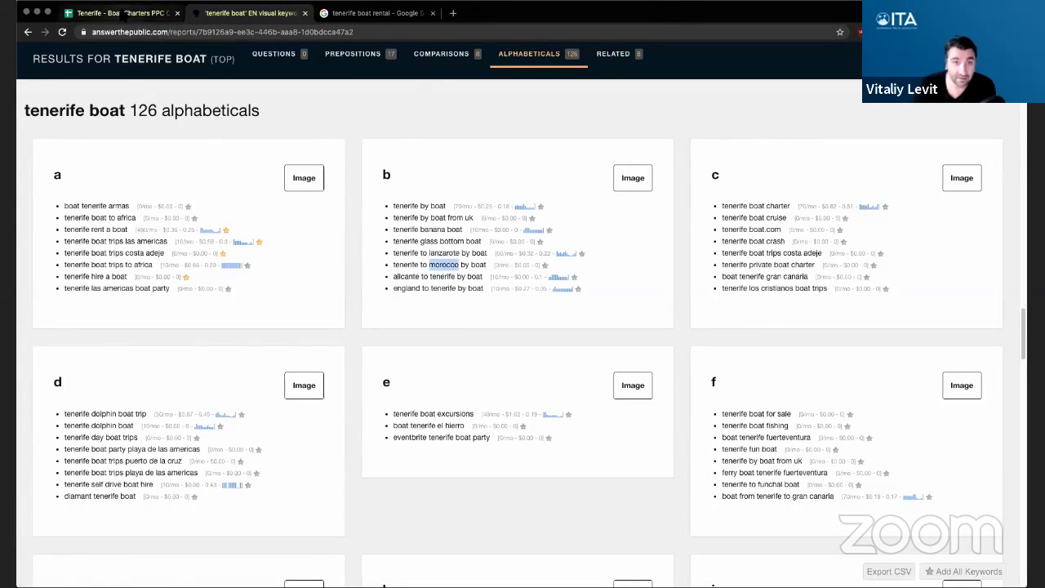
pyautogui.click(119, 14)
pyautogui.hotkey('ctrl', 'v')
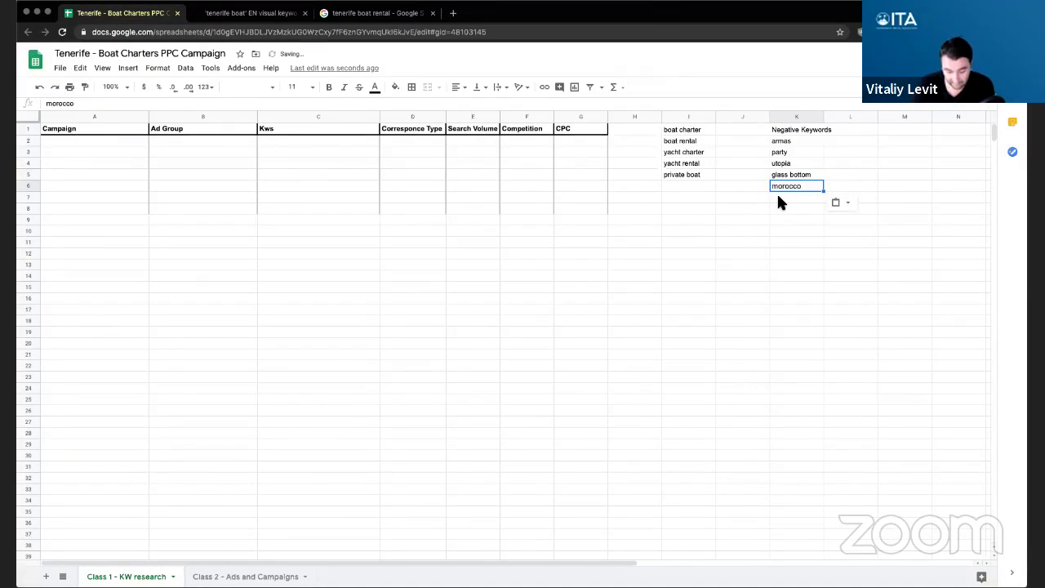
pyautogui.hotkey('ctrl', 'z')
pyautogui.click(781, 195)
pyautogui.hotkey('ctrl', 'v')
pyautogui.click(796, 210)
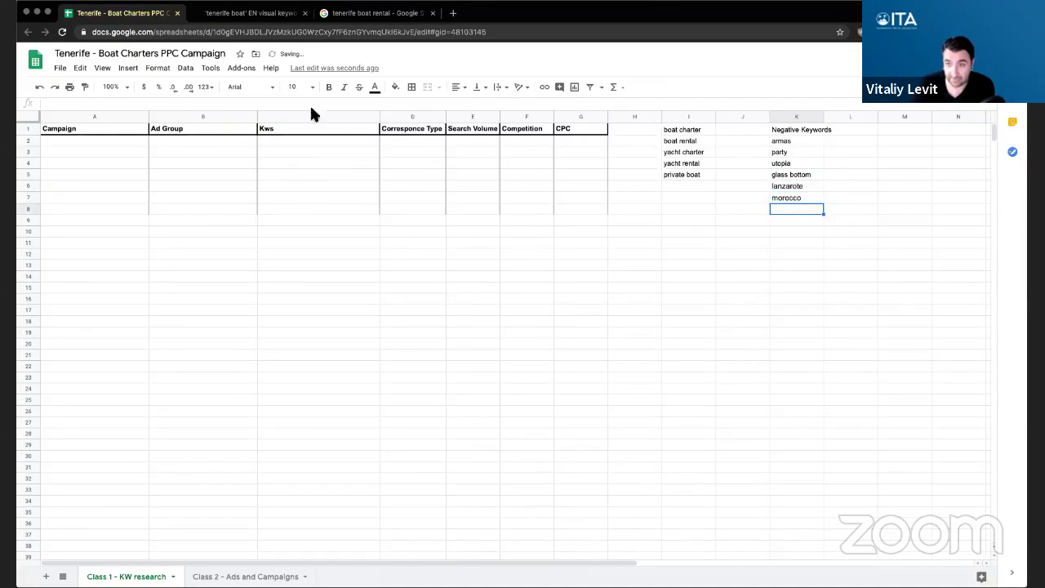
# - Add alicante to K8 and from uk to K9
pyautogui.click(374, 13)
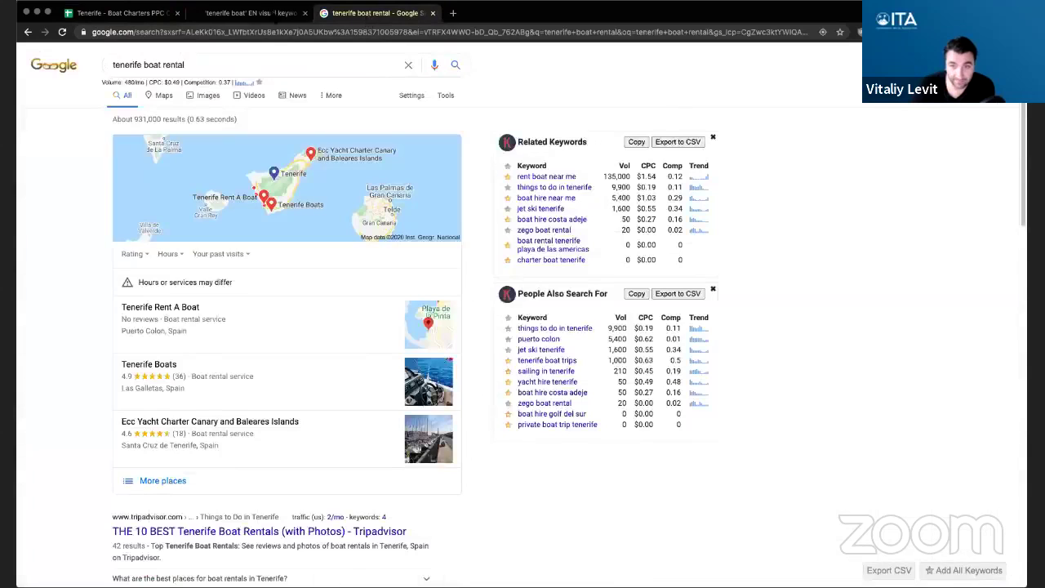
pyautogui.click(249, 13)
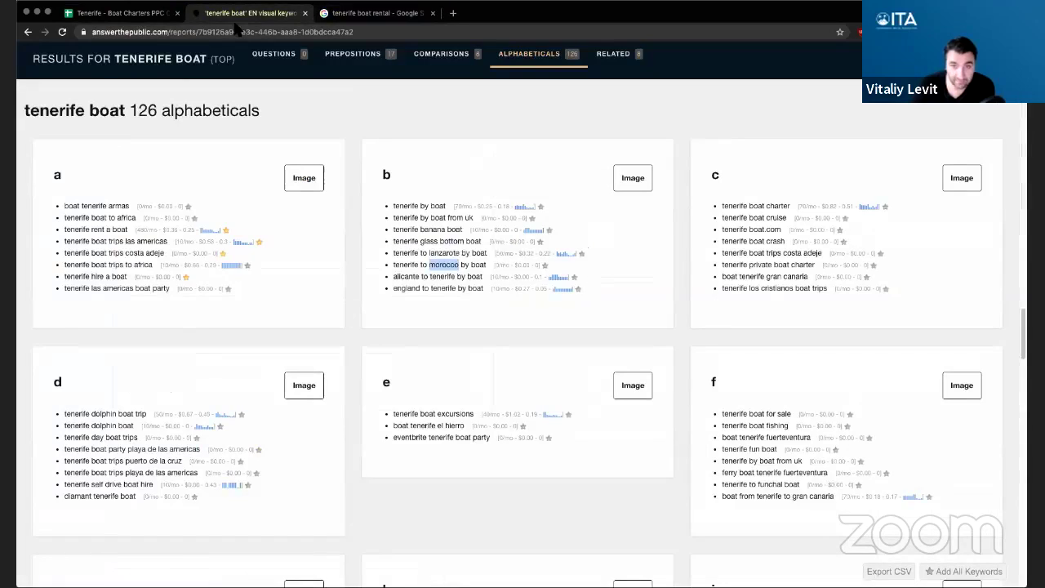
pyautogui.doubleClick(406, 276)
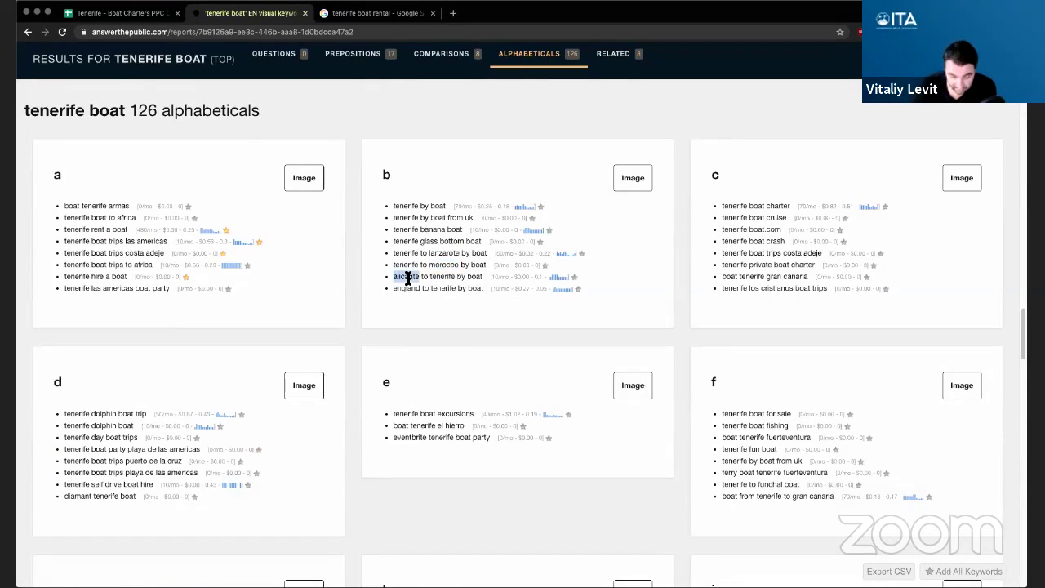
pyautogui.click(121, 13)
pyautogui.press('super+v')
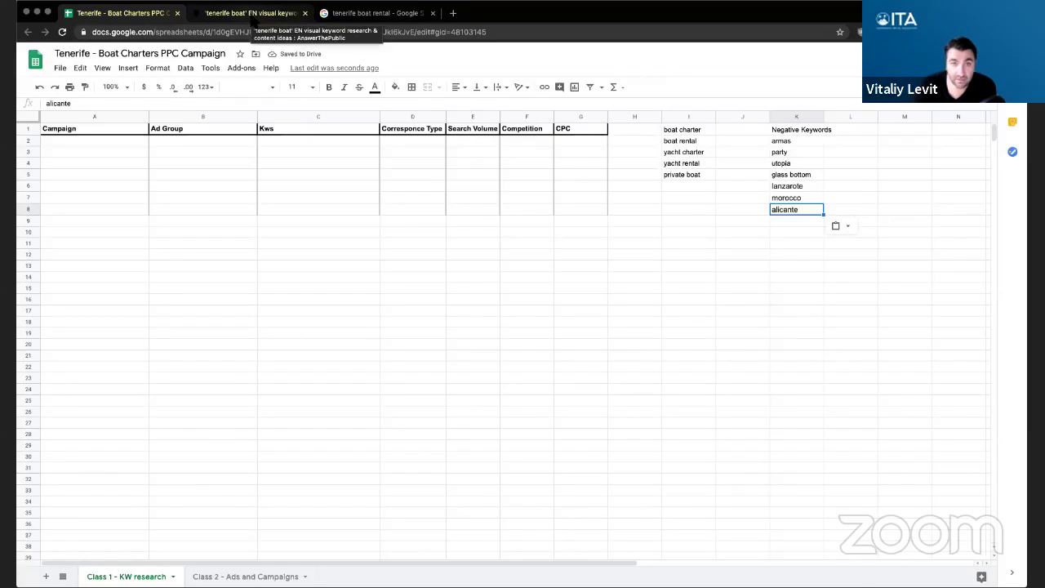
pyautogui.click(251, 14)
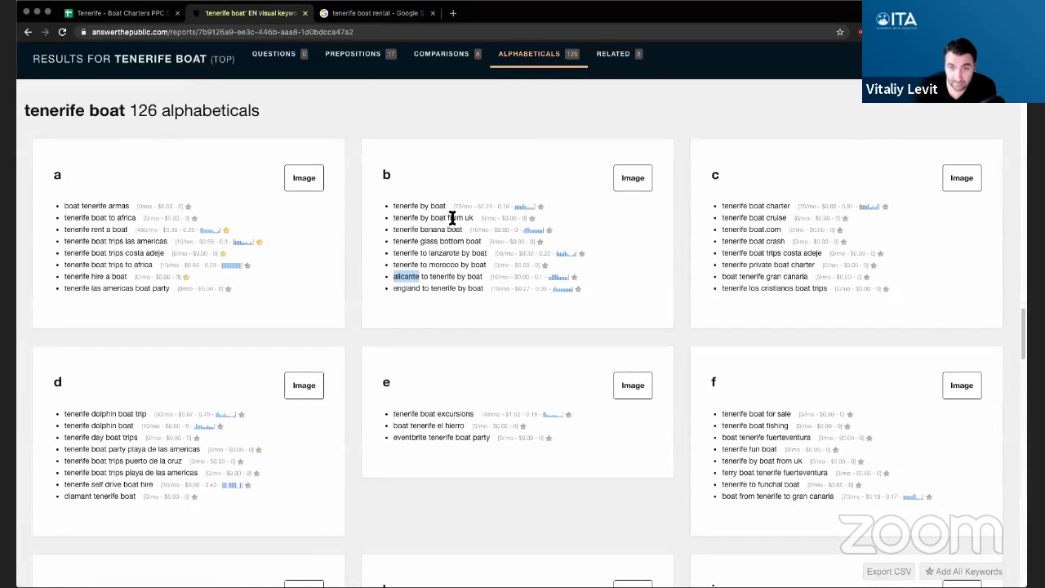
pyautogui.moveTo(448, 218); pyautogui.dragTo(467, 218)
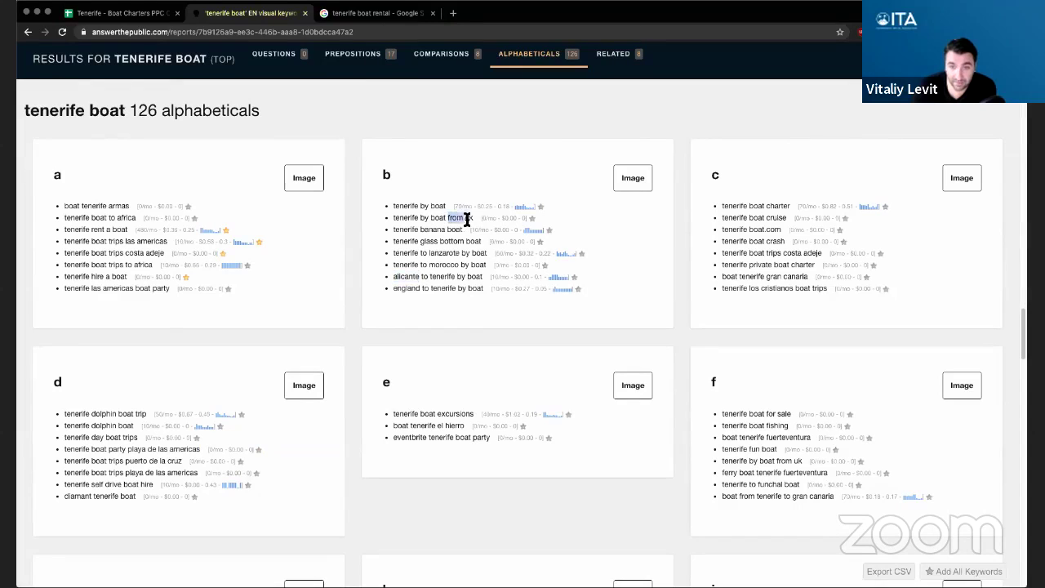
pyautogui.click(122, 13)
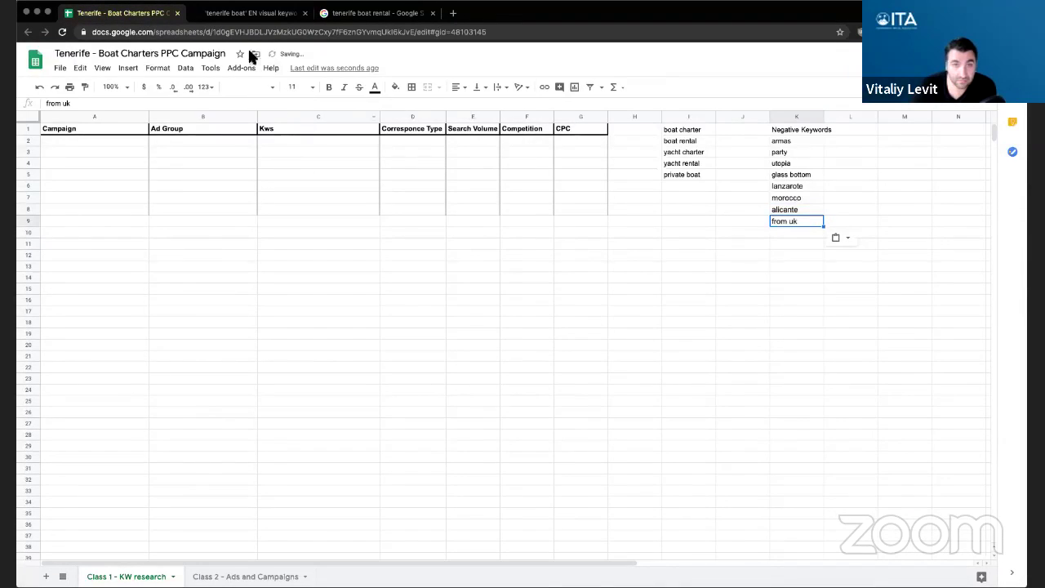
# - Paste banana from tenerife banana boat into K10
pyautogui.click(247, 13)
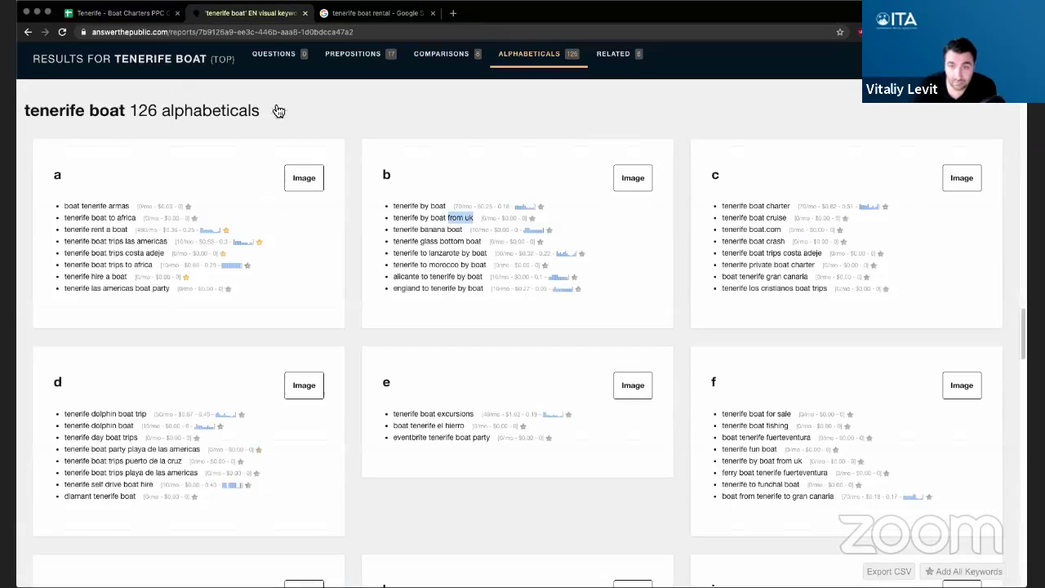
pyautogui.doubleClick(431, 231)
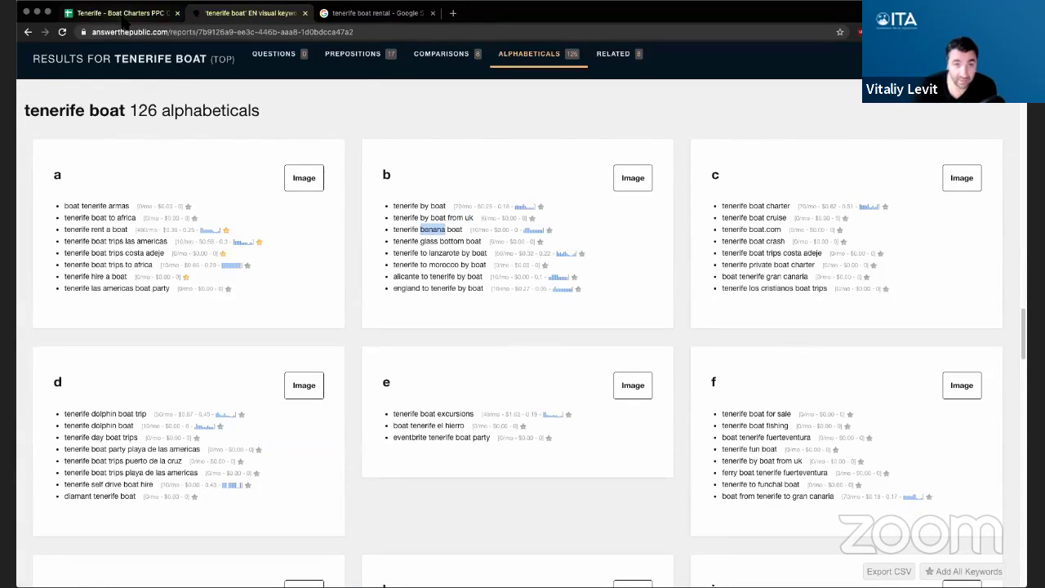
pyautogui.click(123, 13)
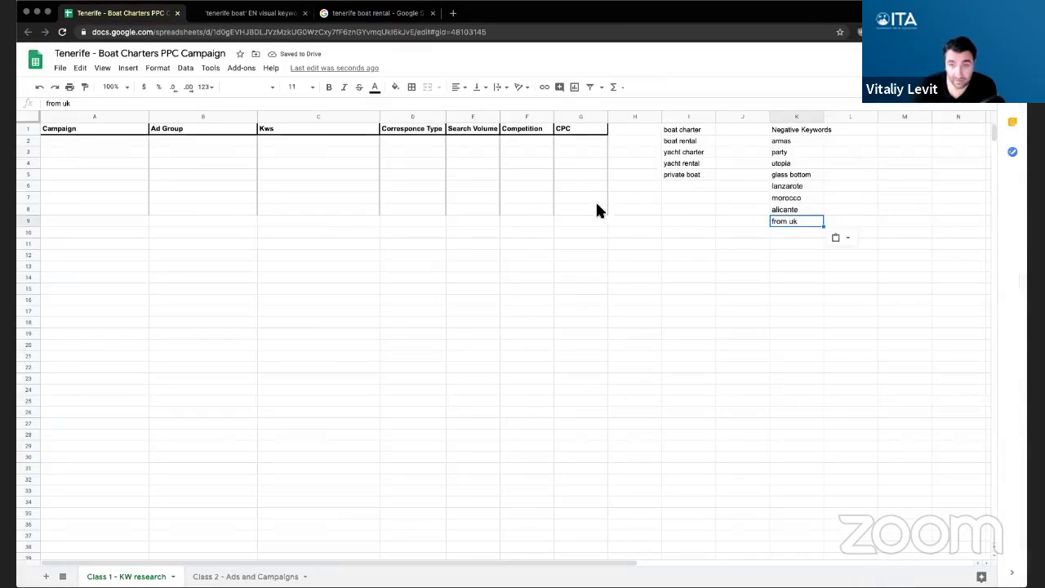
pyautogui.click(792, 232)
pyautogui.hotkey('ctrl', 'v')
pyautogui.press('Return')
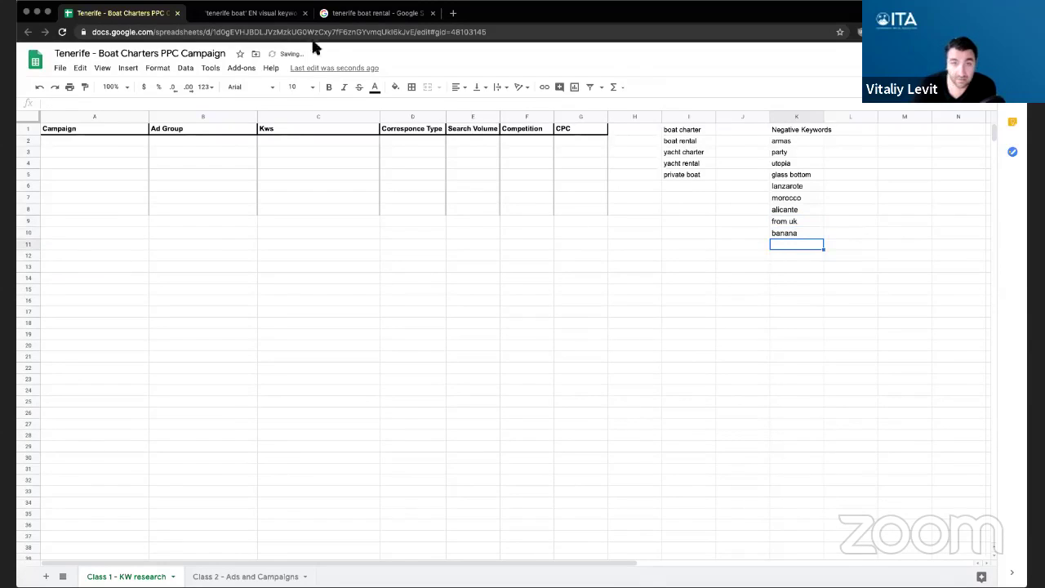
pyautogui.click(253, 14)
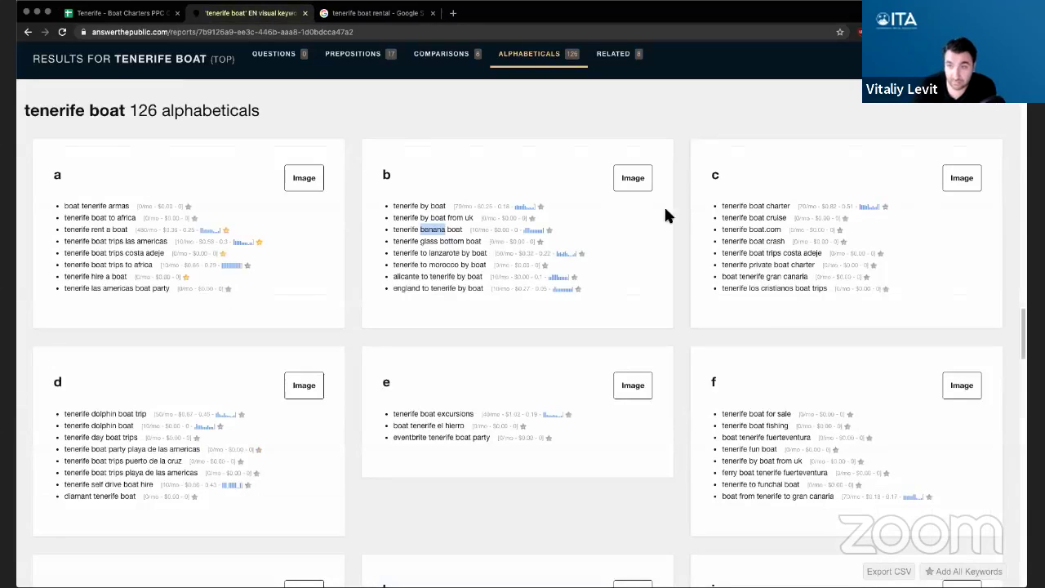
# - Star tenerife private boat charter and tenerife los cristianos boat trips in the c list
pyautogui.click(724, 208)
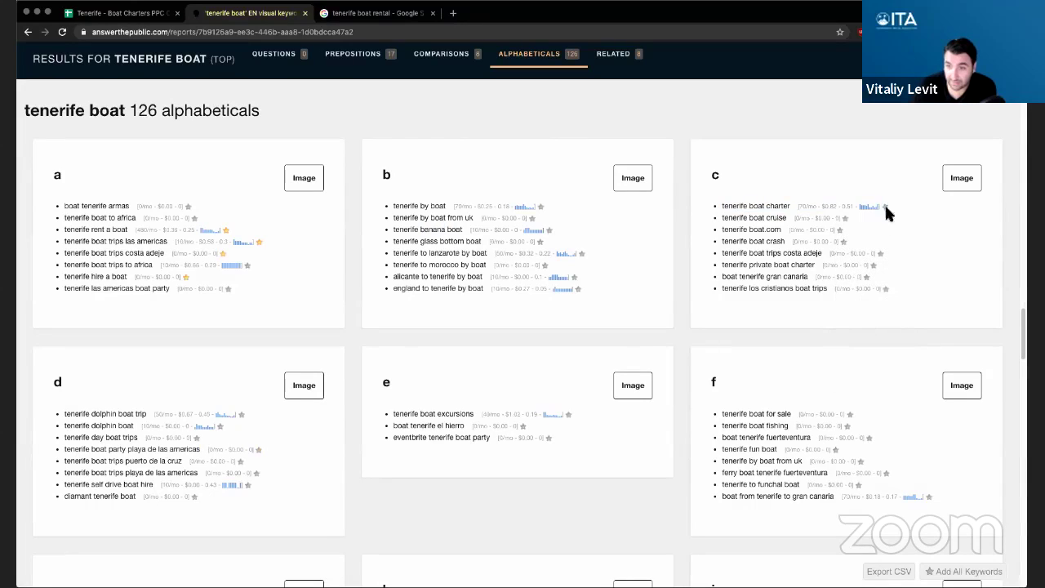
pyautogui.click(846, 218)
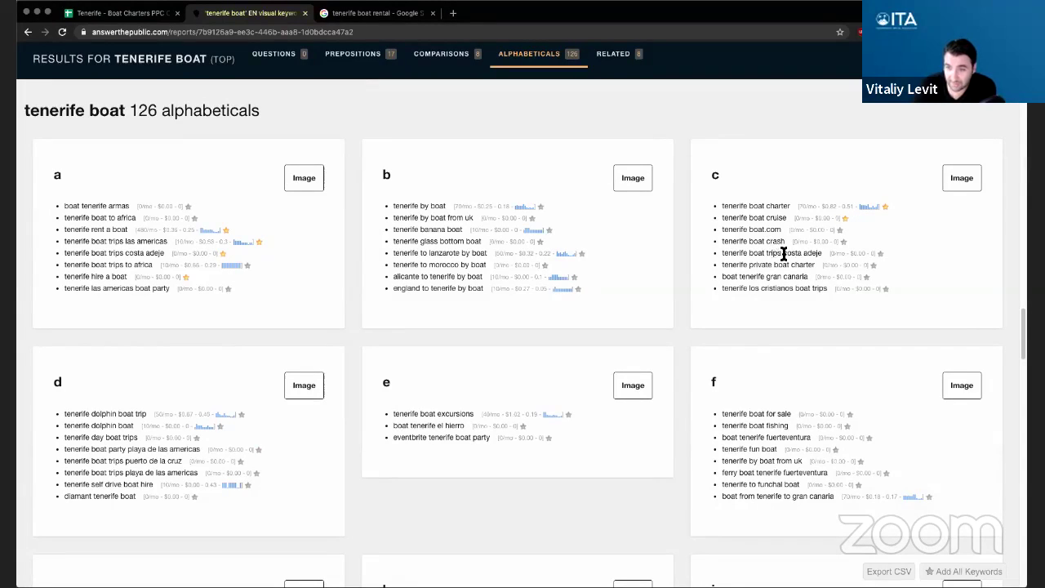
pyautogui.click(880, 254)
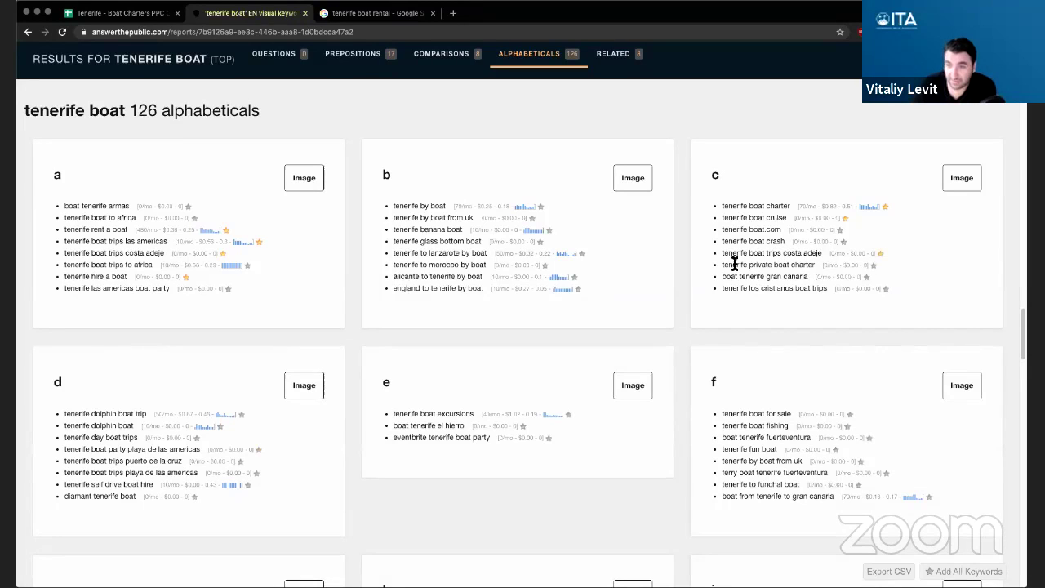
pyautogui.click(874, 266)
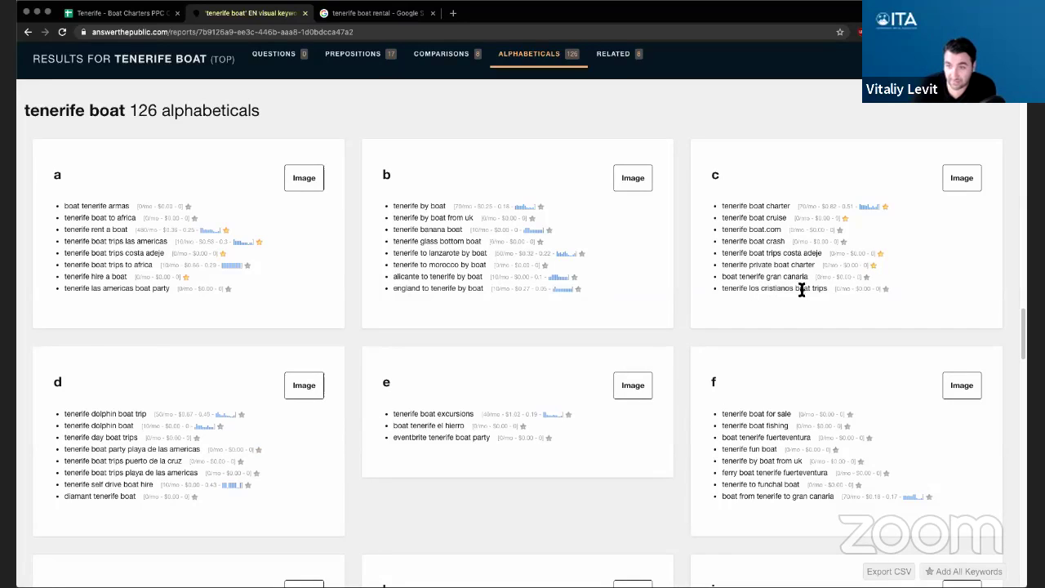
pyautogui.click(885, 289)
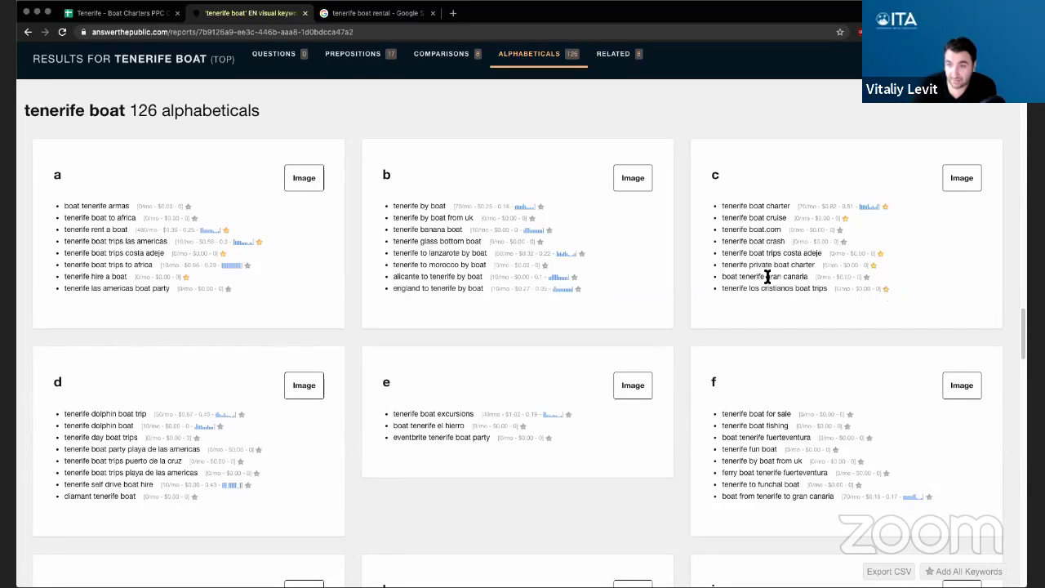
# - Copy gran canaria into K11 of the Negative Keywords column
pyautogui.moveTo(766, 276); pyautogui.dragTo(808, 279)
pyautogui.hotkey('ctrl', 'c')
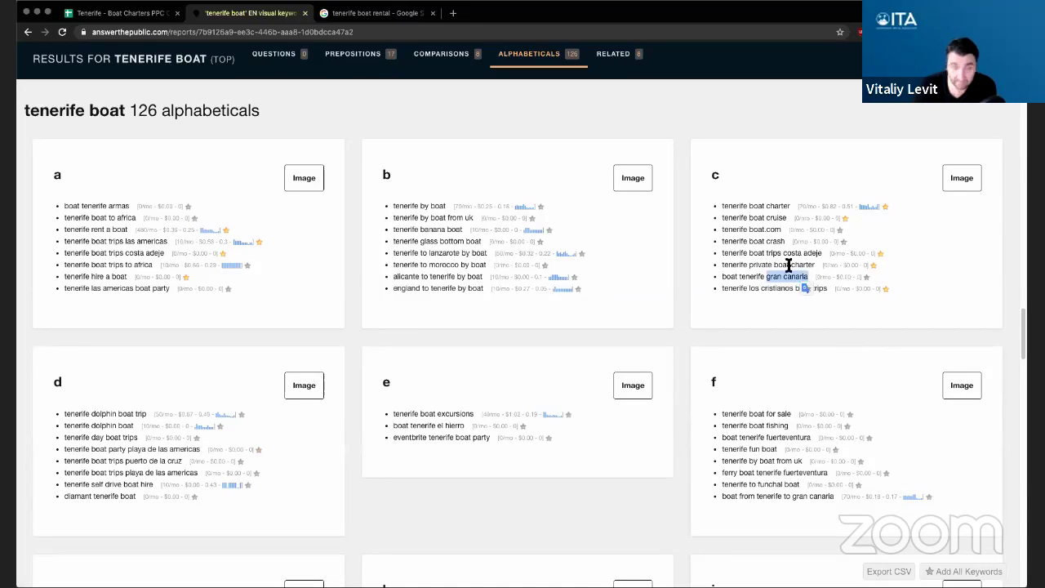
pyautogui.click(121, 18)
pyautogui.hotkey('ctrl', 'v')
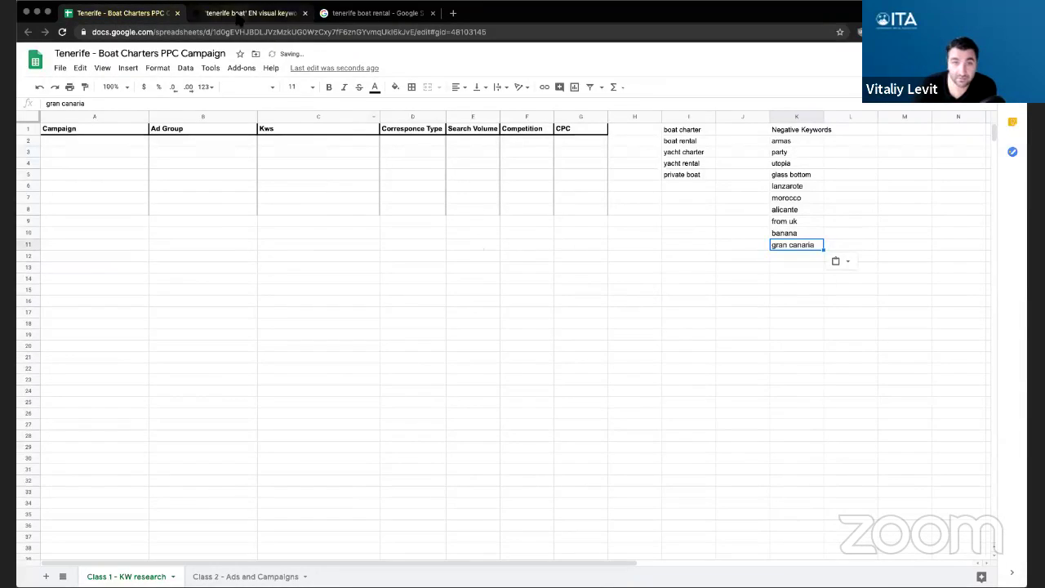
pyautogui.click(239, 14)
pyautogui.scroll(-1, 680, 298)
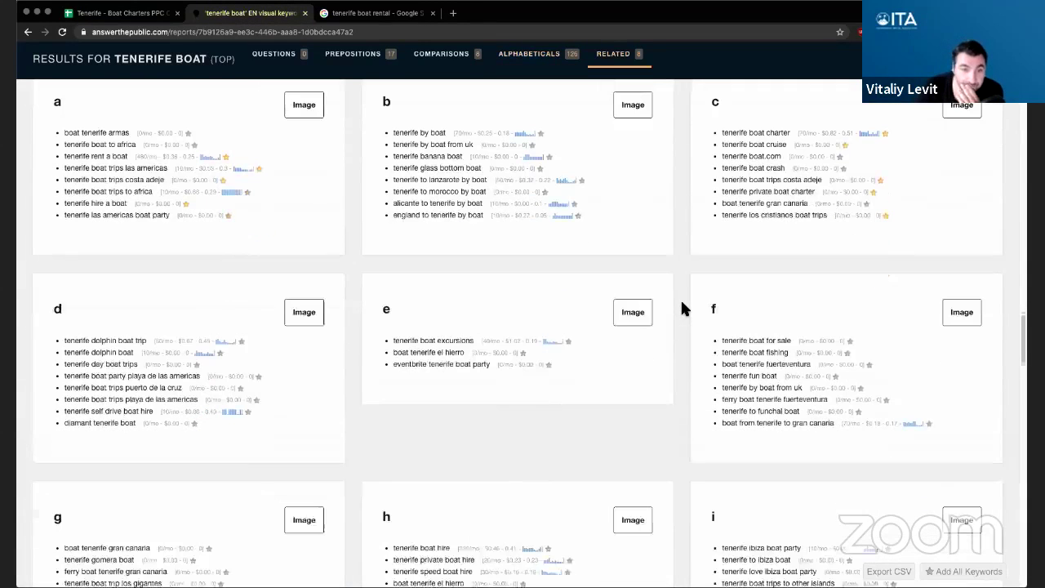
# - Star the d keywords tenerife dolphin boat and tenerife day boat trips
pyautogui.scroll(-1, 680, 305)
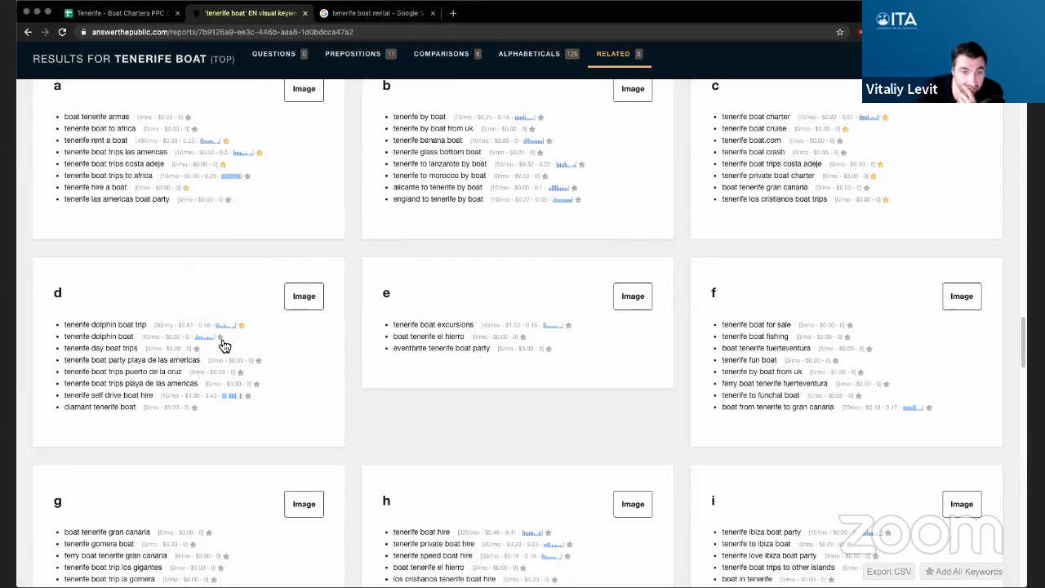
pyautogui.click(220, 337)
pyautogui.click(198, 349)
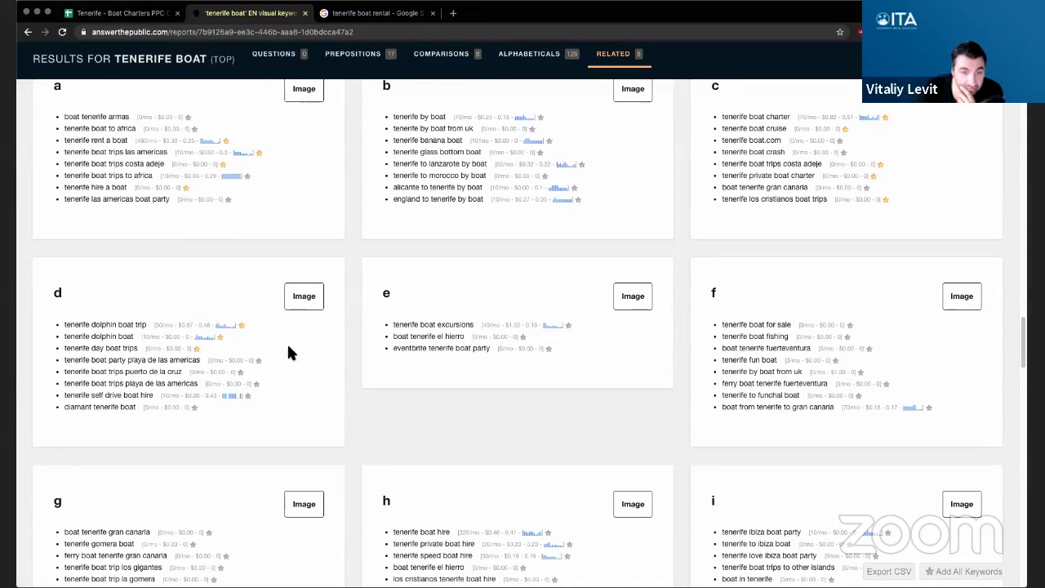
pyautogui.scroll(-1, 298, 347)
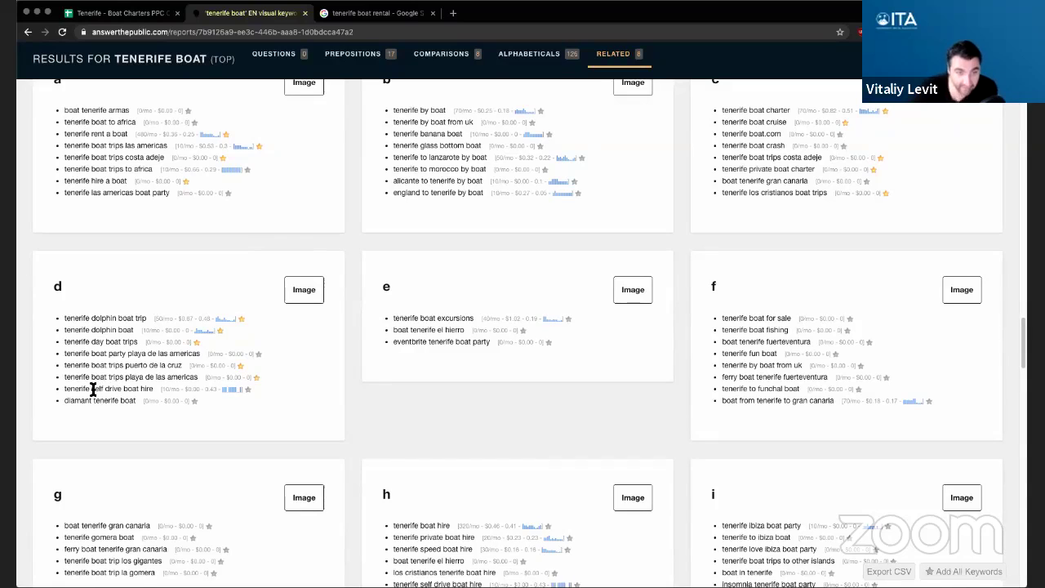
# - Add self drive to the Negative Keywords list in K12
pyautogui.moveTo(90, 390); pyautogui.dragTo(120, 393)
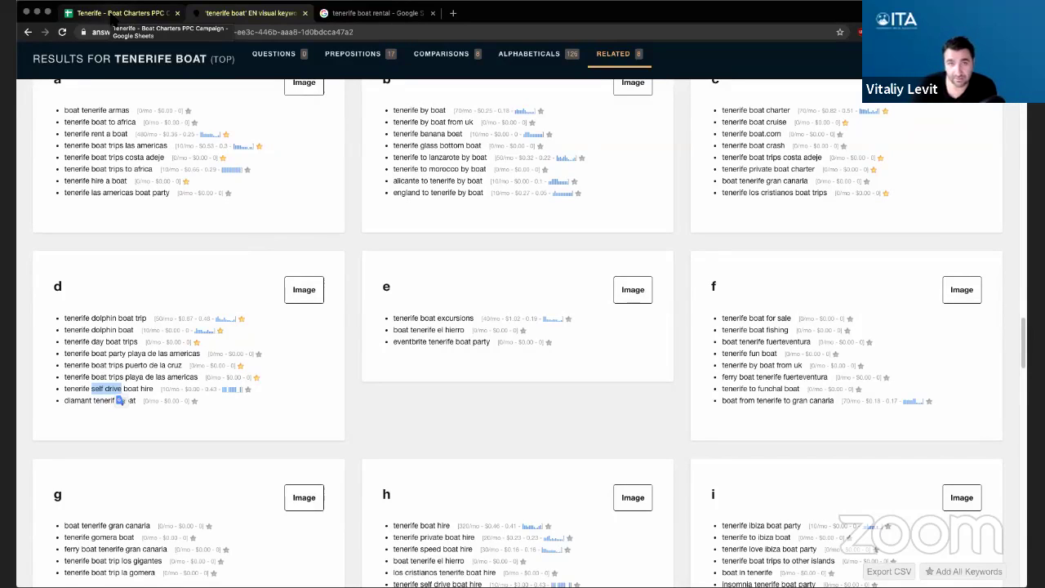
pyautogui.click(122, 13)
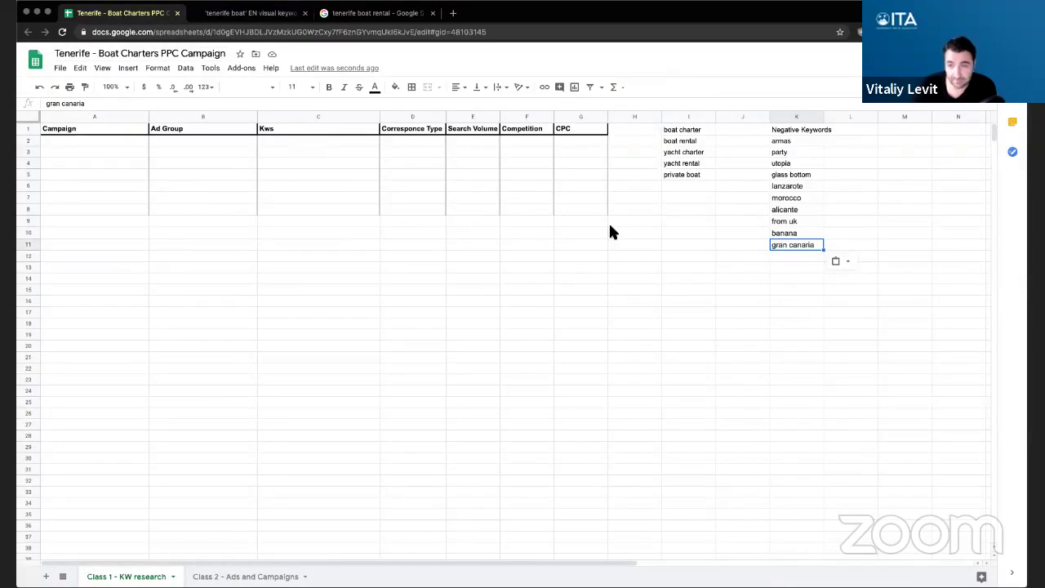
pyautogui.click(784, 258)
pyautogui.write('self drive')
pyautogui.press('Return')
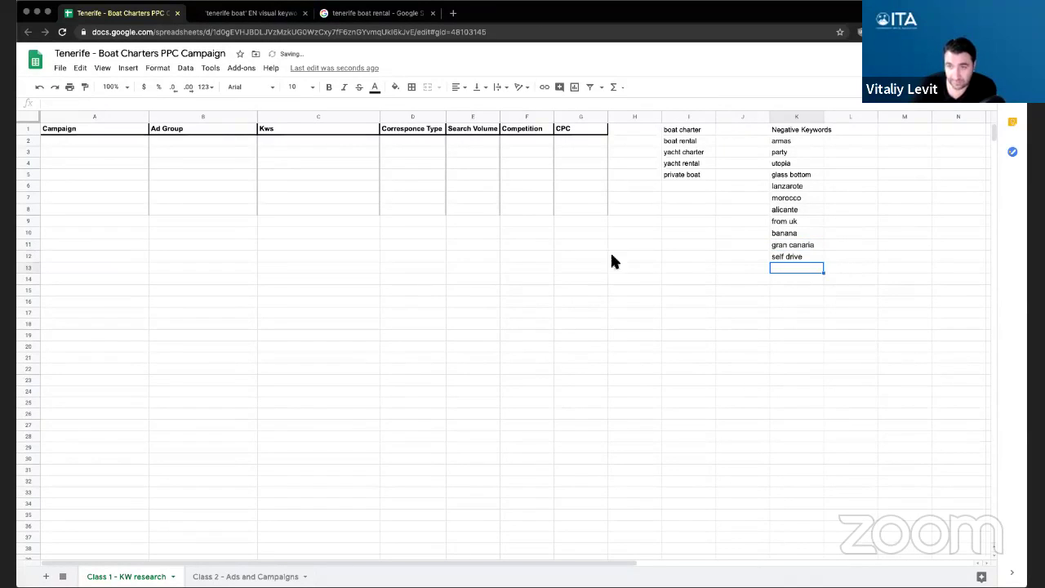
pyautogui.click(249, 13)
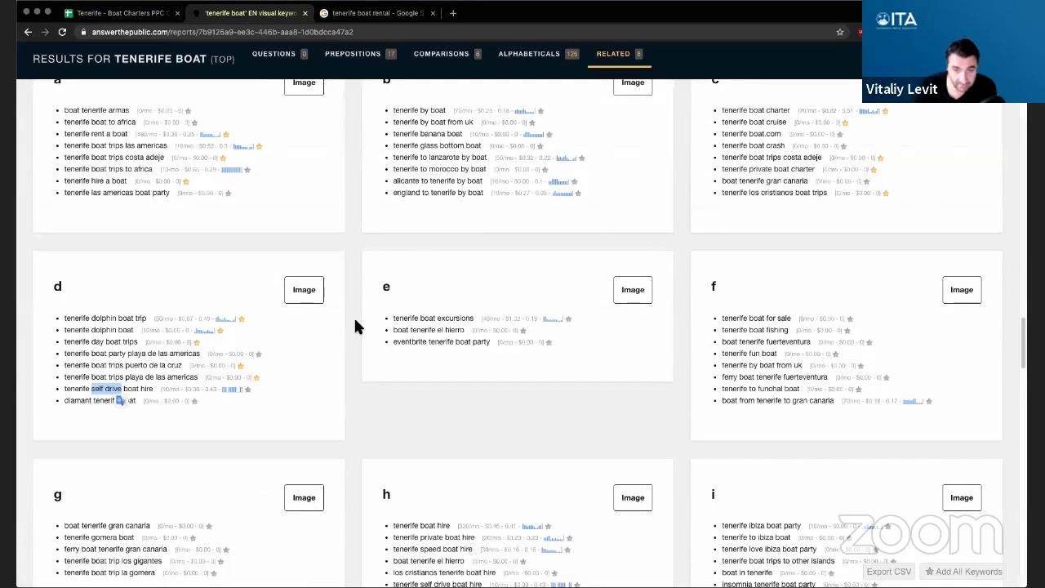
# - Copy el hierro from boat tenerife el hierro into K13
pyautogui.scroll(-1, 353, 326)
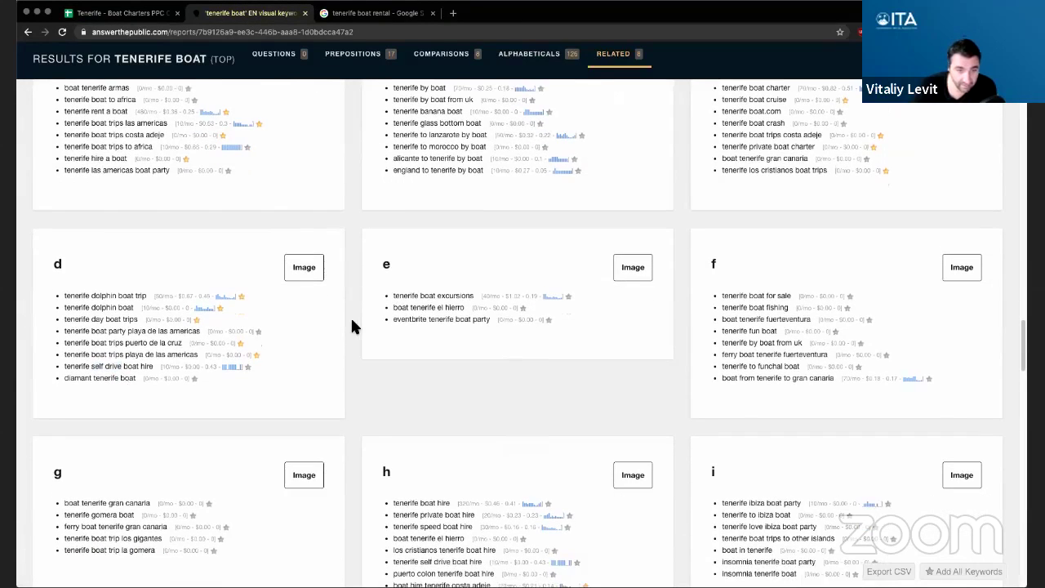
pyautogui.doubleClick(76, 379)
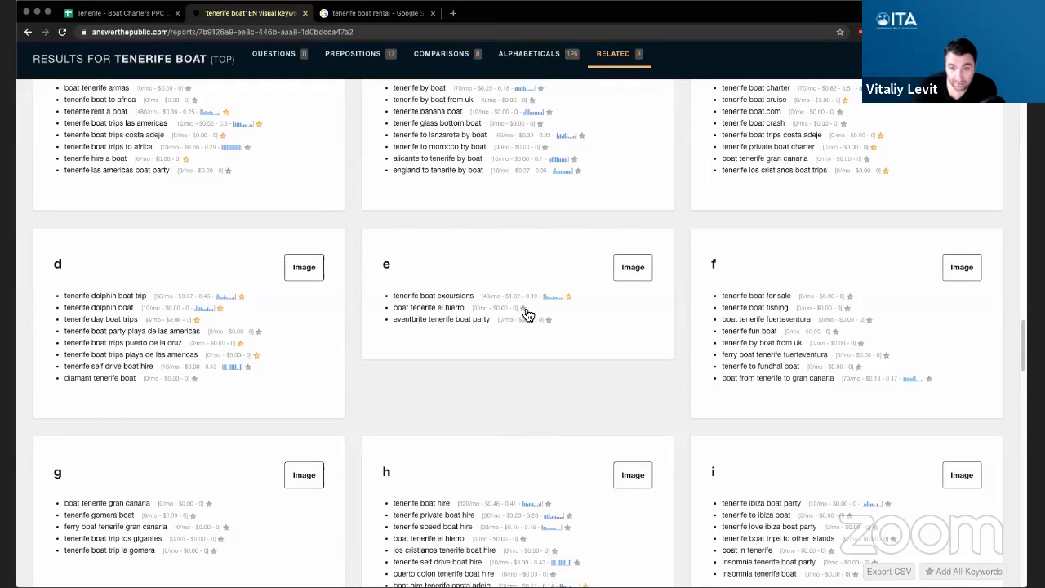
pyautogui.moveTo(435, 307); pyautogui.dragTo(463, 308)
pyautogui.hotkey('ctrl', 'c')
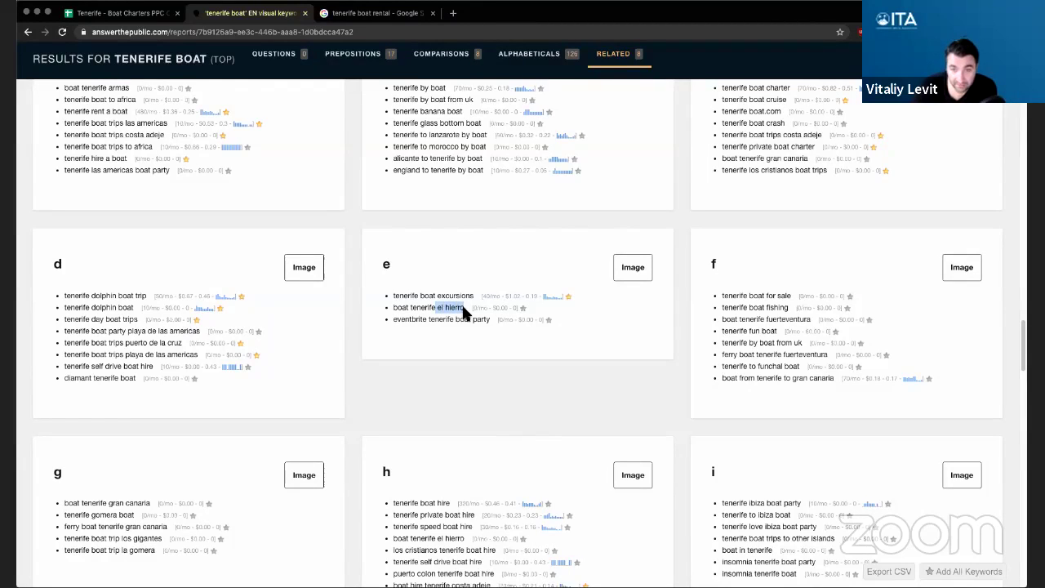
pyautogui.hotkey('ctrl', 'shift', 'Tab')
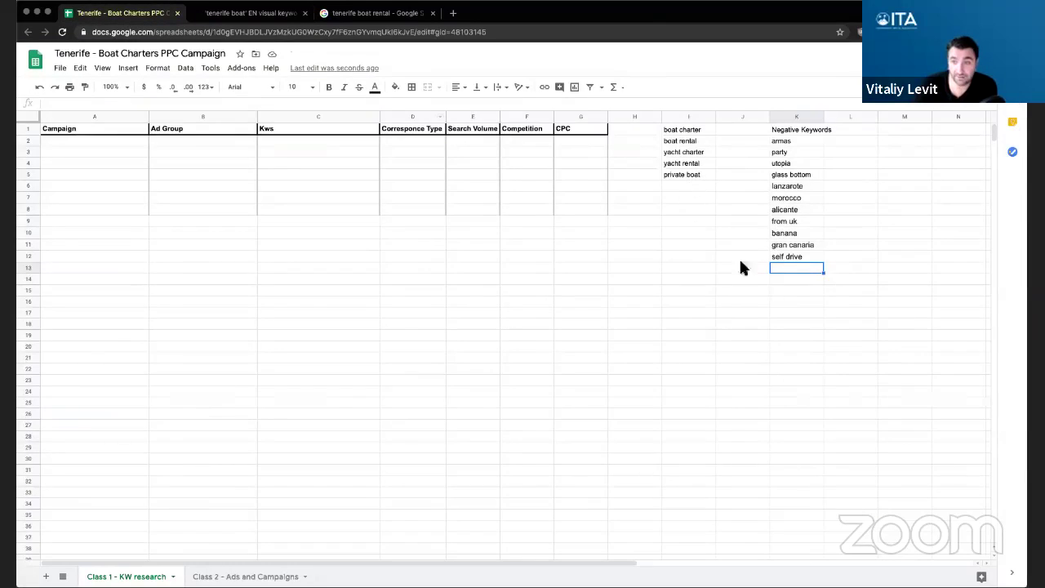
pyautogui.hotkey('ctrl', 'v')
pyautogui.press('Return')
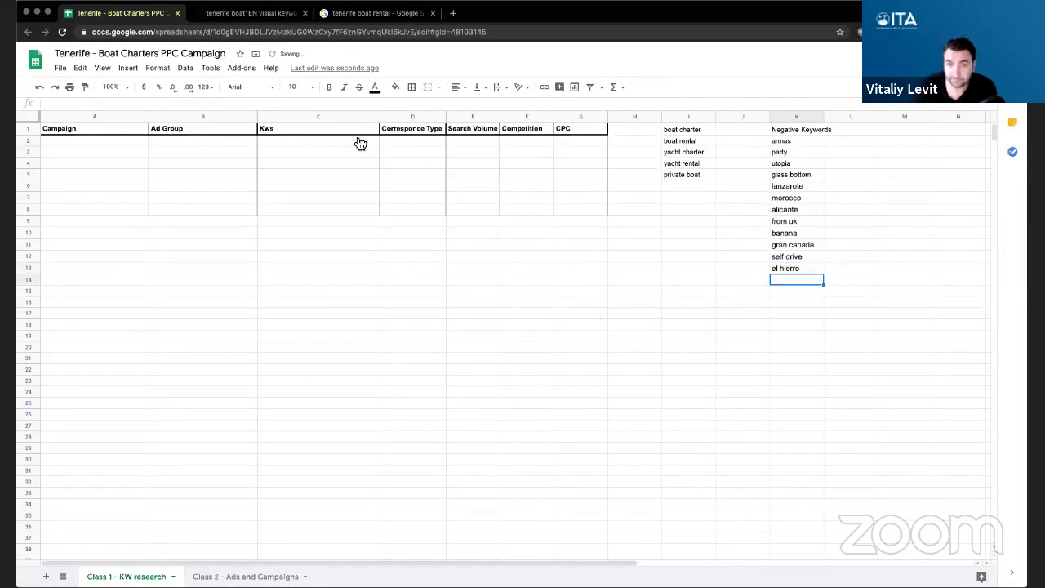
pyautogui.click(244, 16)
pyautogui.click(409, 333)
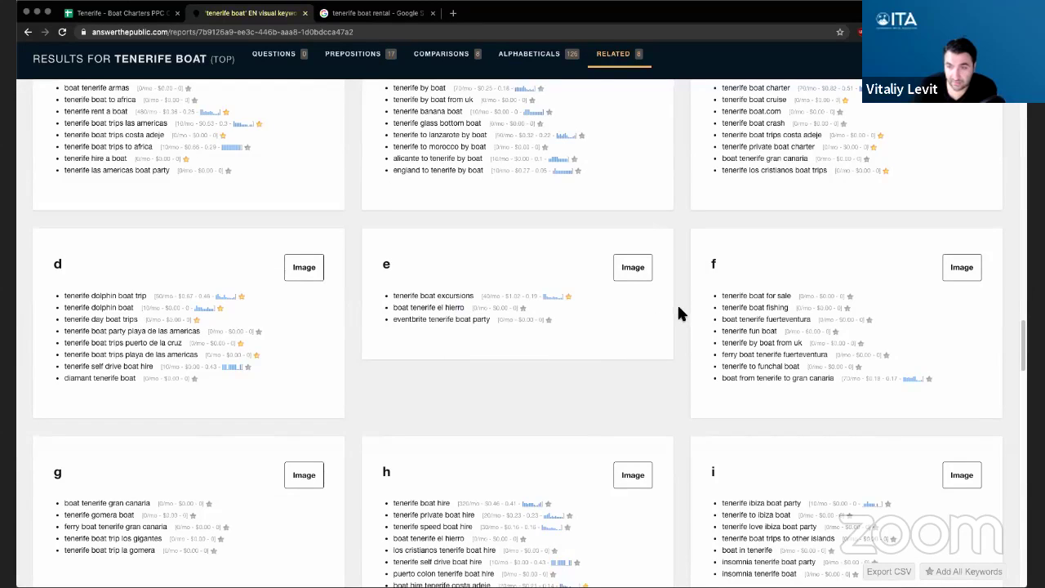
# - Add for sale to the Negative Keywords list in K14
pyautogui.scroll(-1, 676, 303)
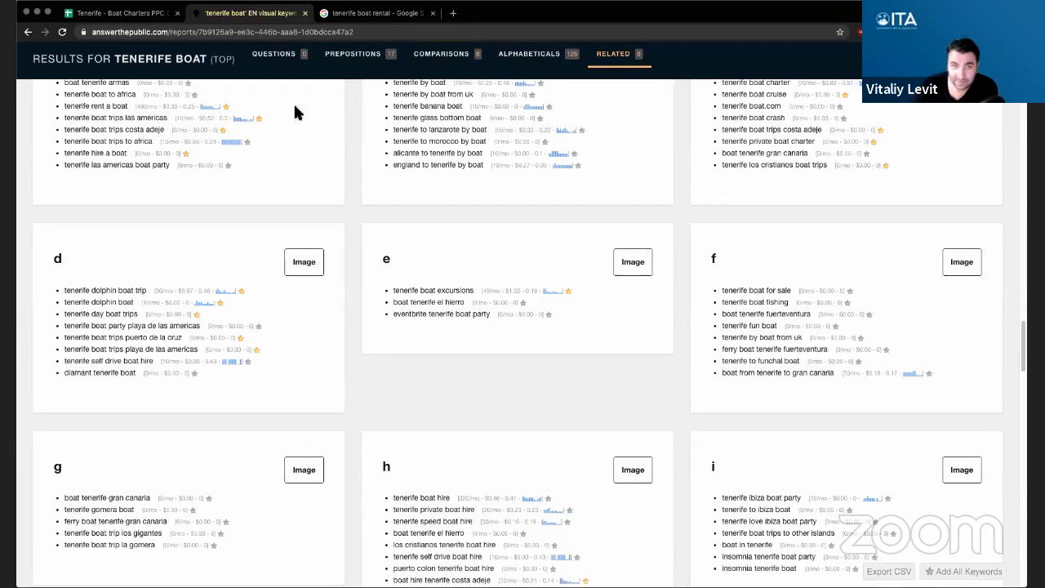
pyautogui.click(122, 13)
pyautogui.write('for s')
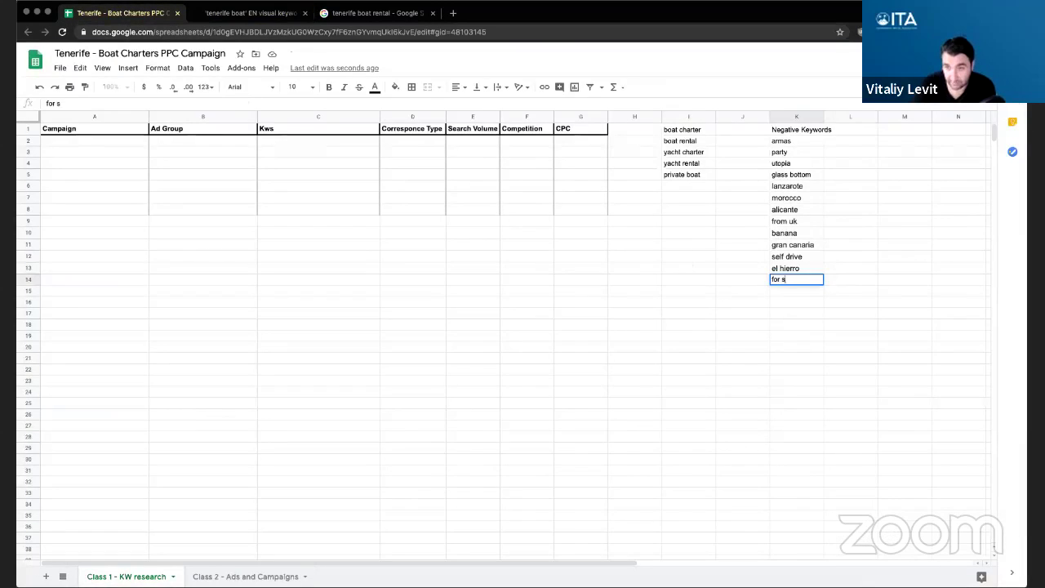
pyautogui.write('ale')
pyautogui.press('Return')
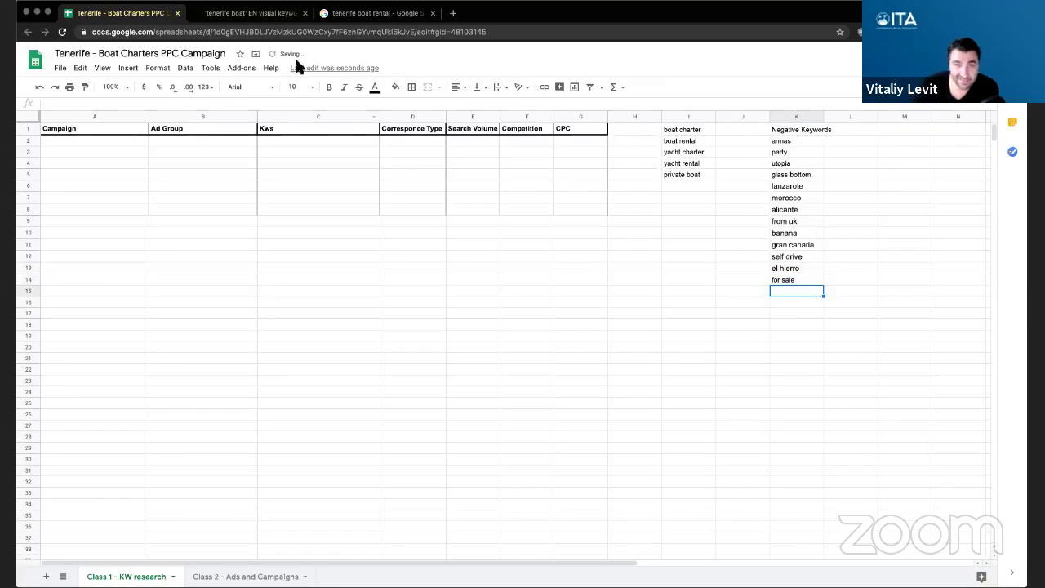
pyautogui.click(249, 15)
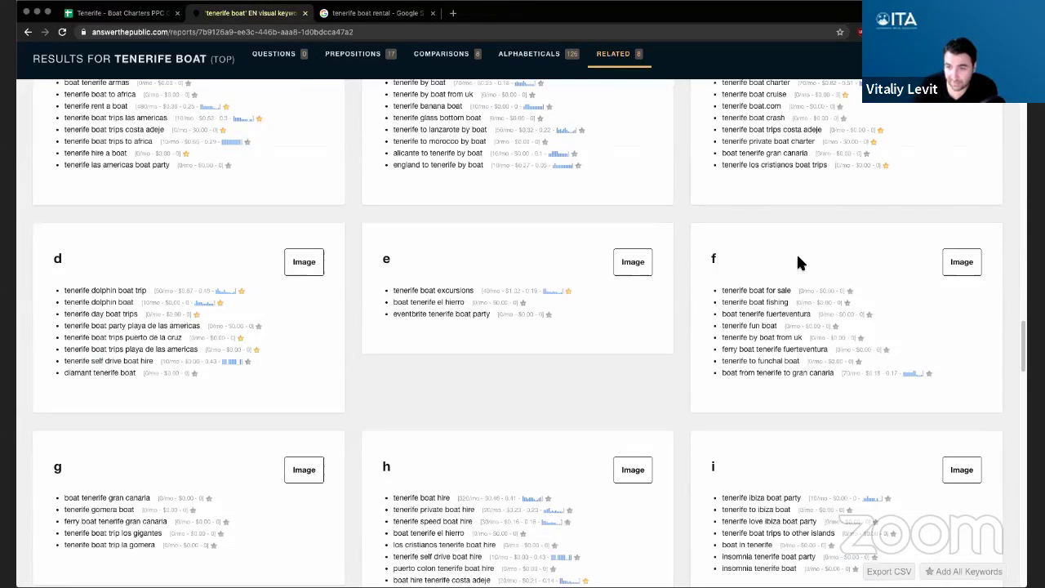
# - Copy fuerteventura from boat tenerife fuerteventura into K15
pyautogui.scroll(-1, 823, 239)
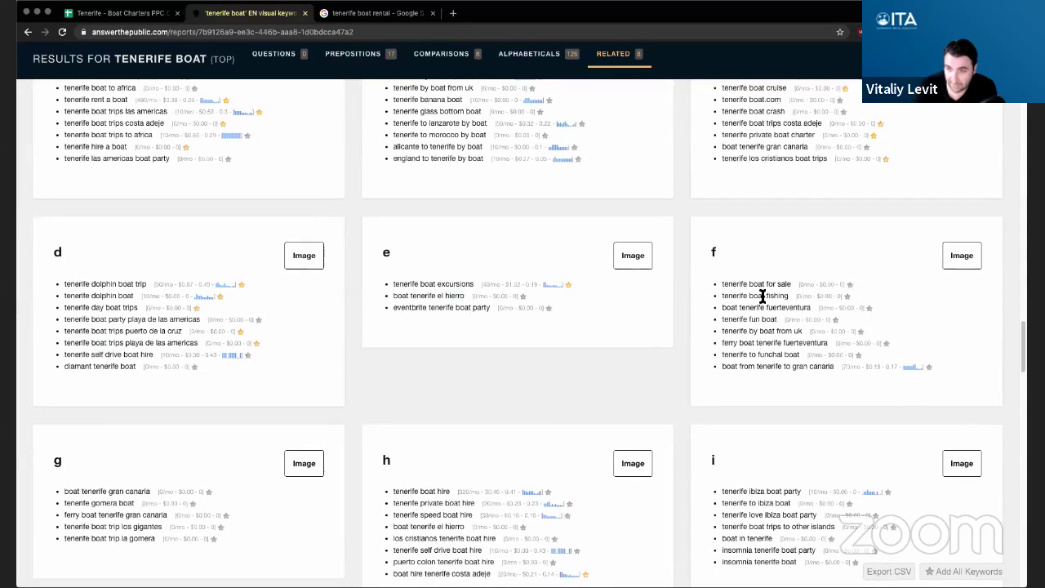
pyautogui.scroll(-1, 769, 297)
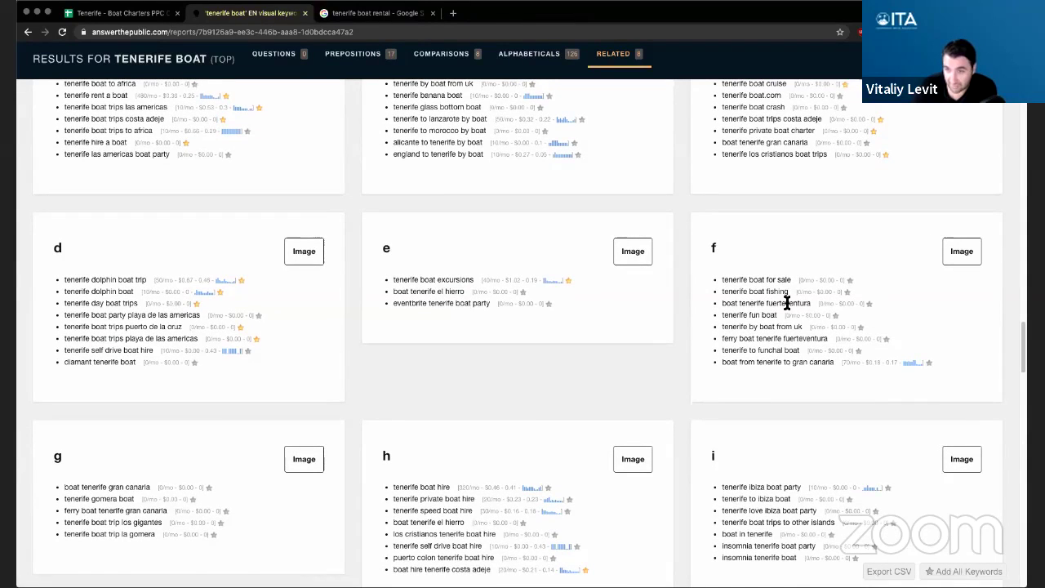
pyautogui.doubleClick(786, 302)
pyautogui.hotkey('ctrl', 'c')
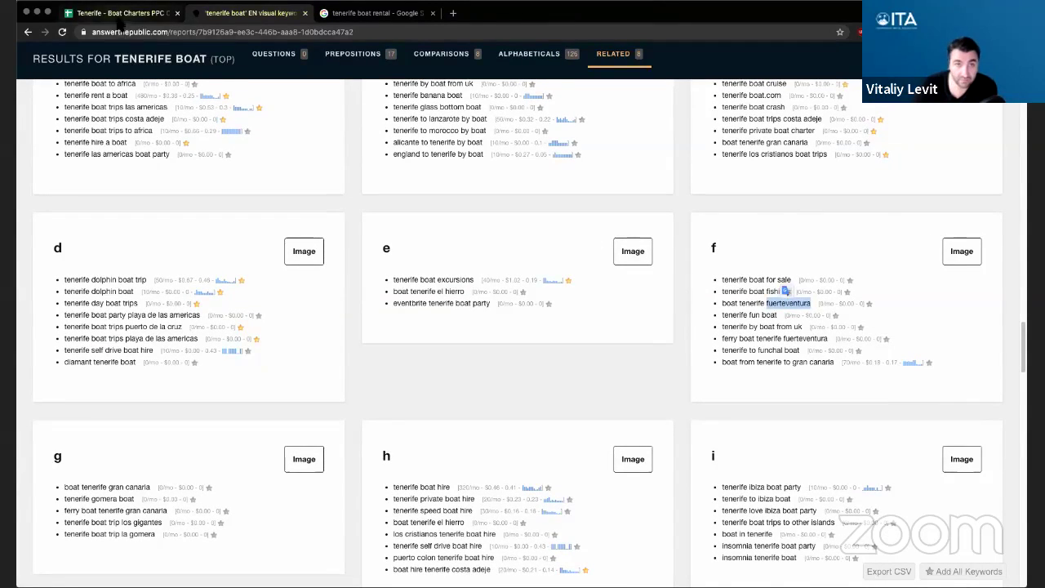
pyautogui.click(120, 13)
pyautogui.hotkey('ctrl', 'v')
pyautogui.press('Return')
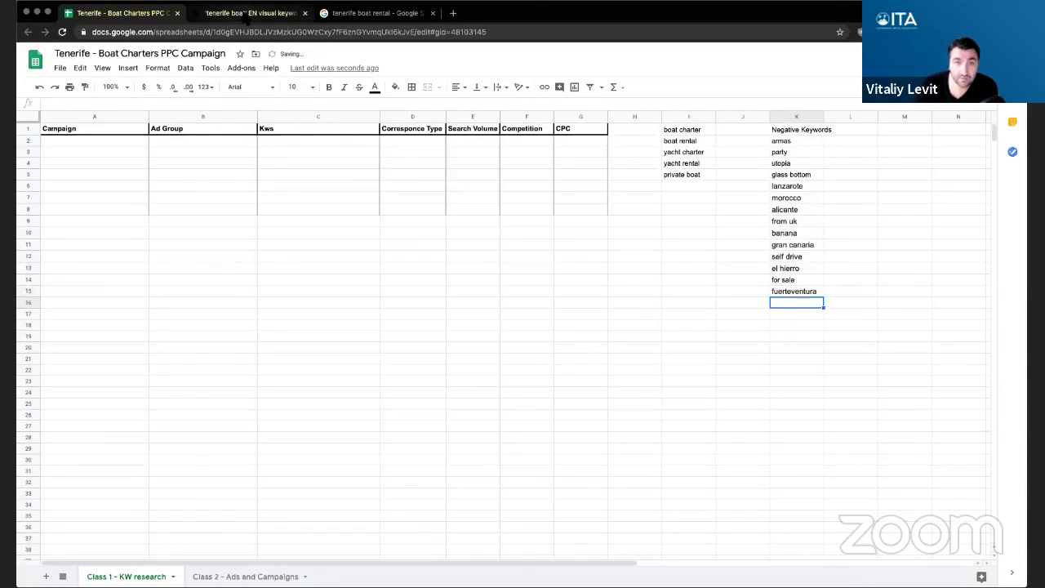
pyautogui.click(249, 14)
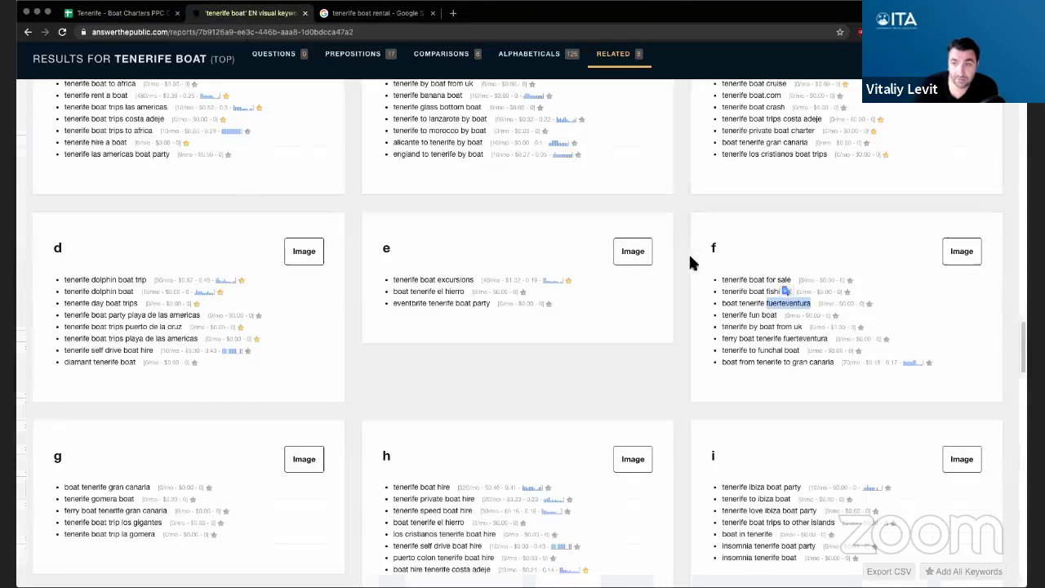
# - Star the tenerife fun boat keyword in the f list
pyautogui.doubleClick(752, 315)
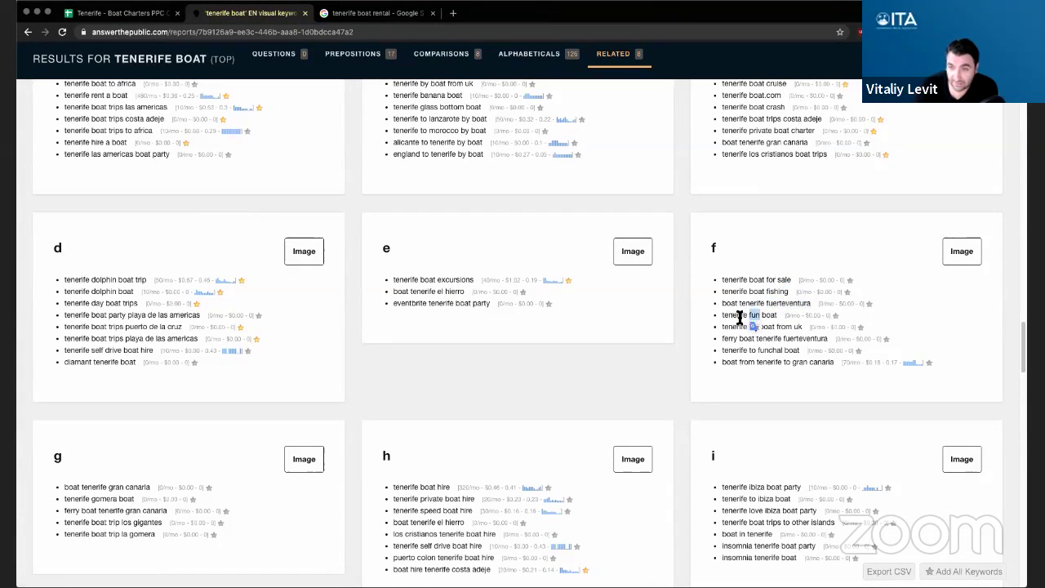
pyautogui.tripleClick(737, 316)
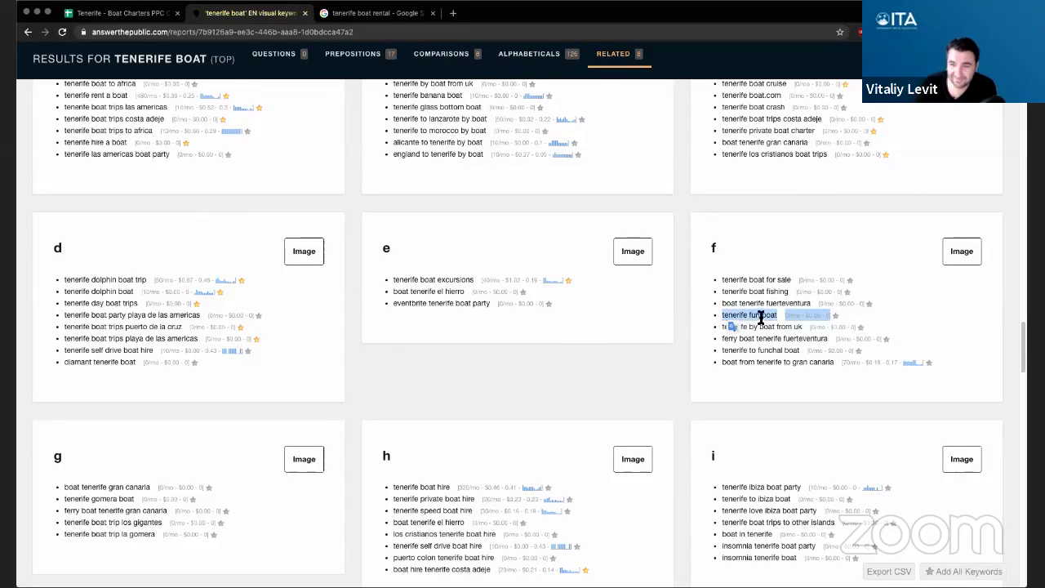
pyautogui.click(834, 315)
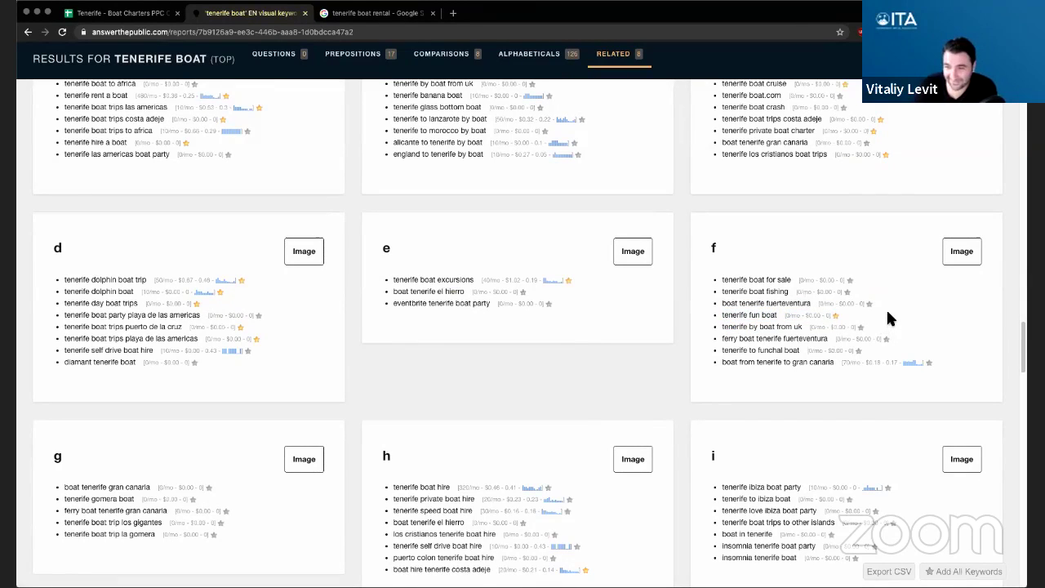
pyautogui.scroll(-1, 885, 319)
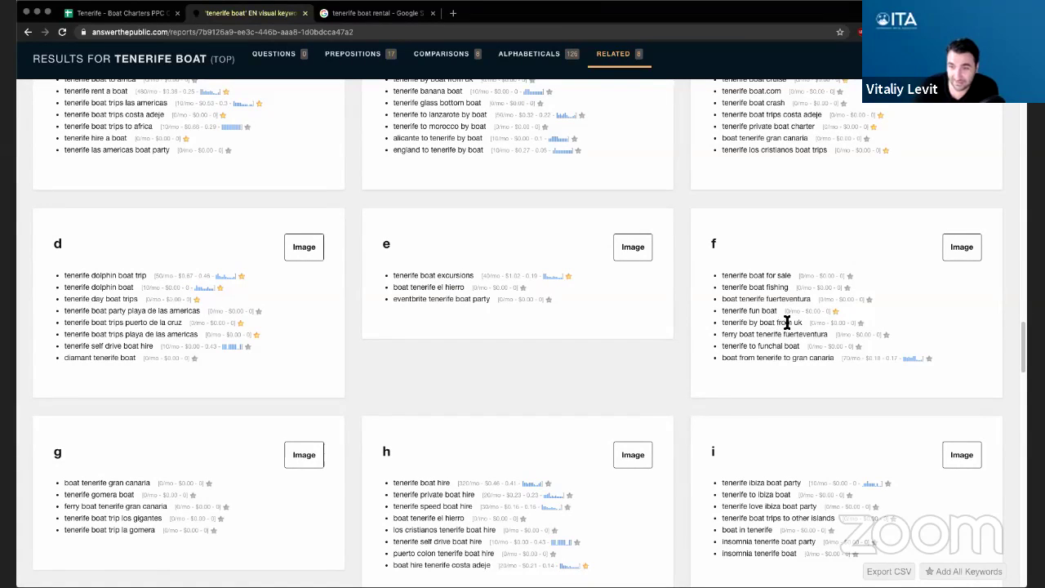
# - Paste ferry from the f list into the Negative Keywords column
pyautogui.doubleClick(730, 334)
pyautogui.hotkey('ctrl', 'c')
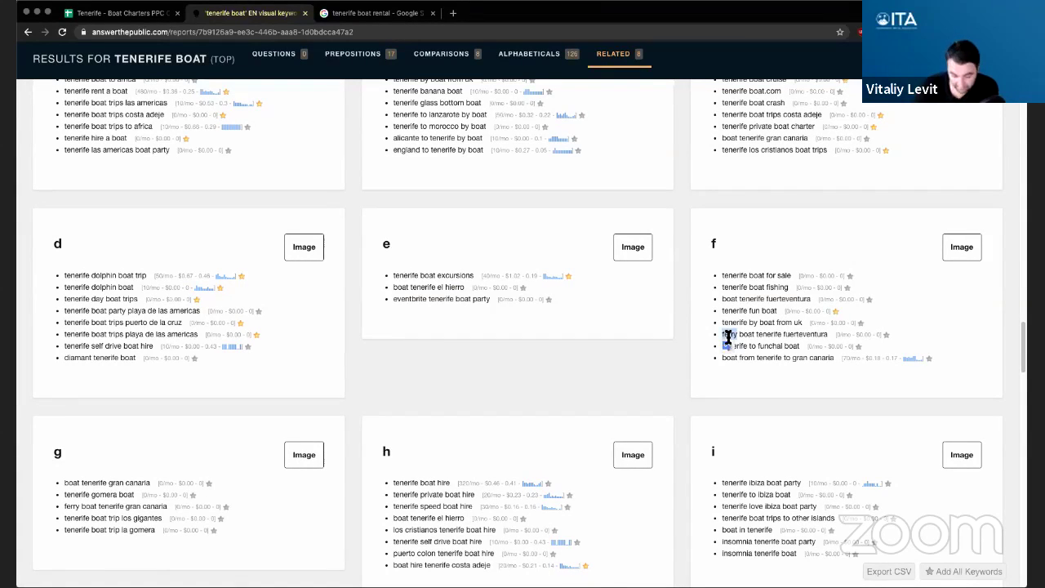
pyautogui.click(118, 13)
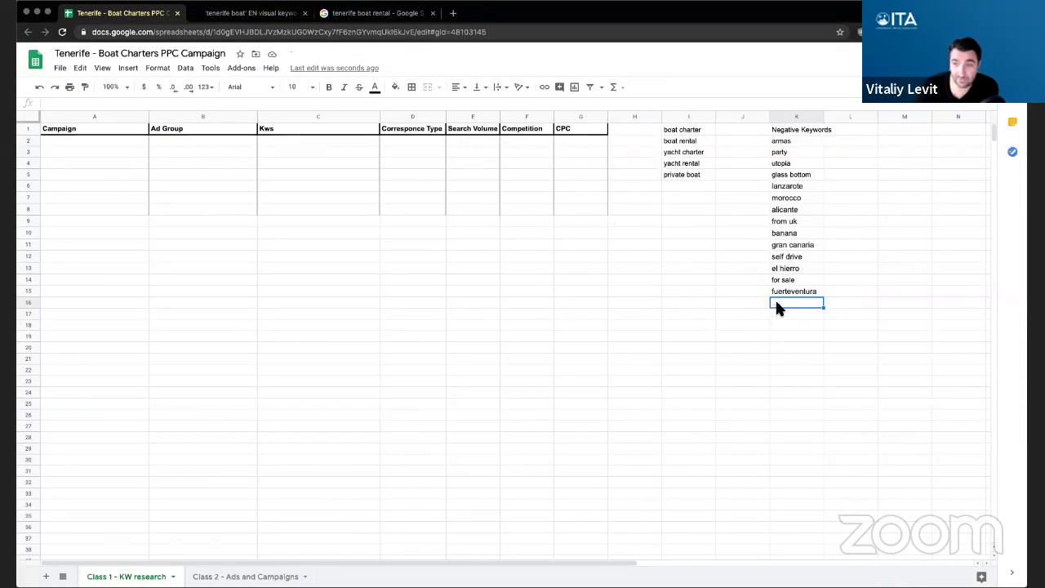
pyautogui.hotkey('ctrl', 'v')
pyautogui.click(249, 13)
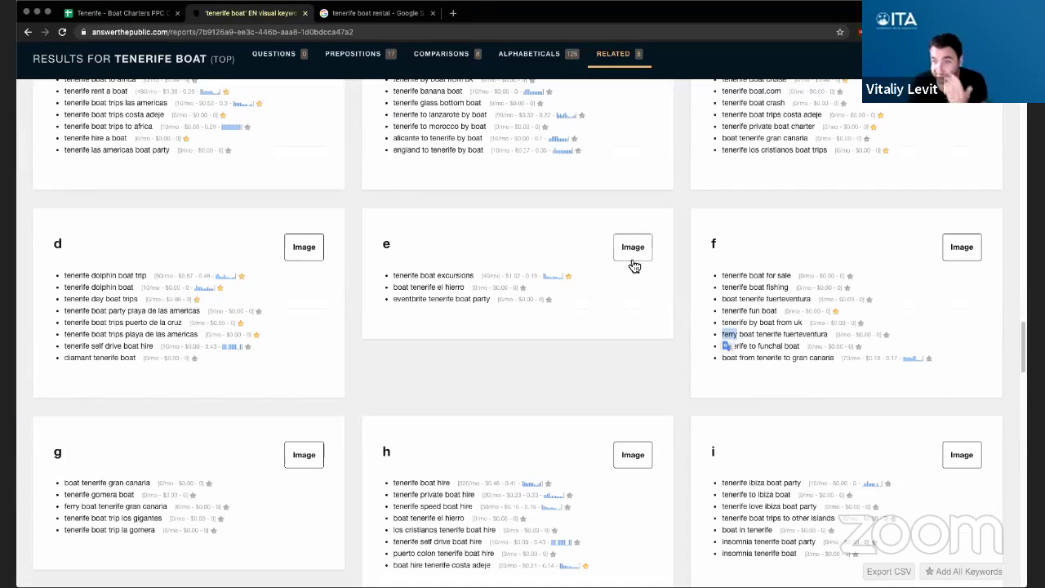
pyautogui.click(679, 337)
pyautogui.scroll(-2, 679, 342)
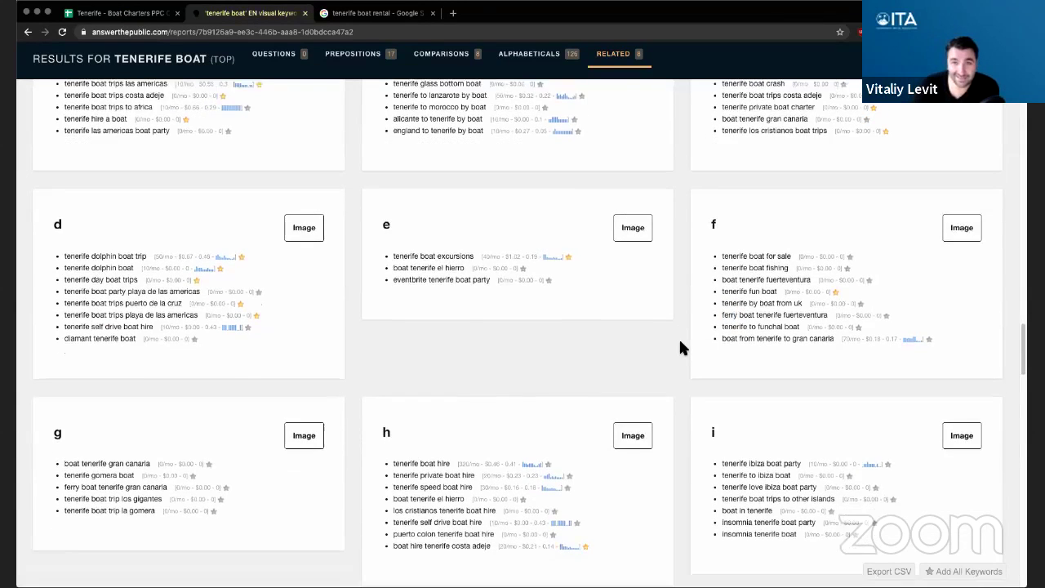
pyautogui.scroll(-1, 679, 342)
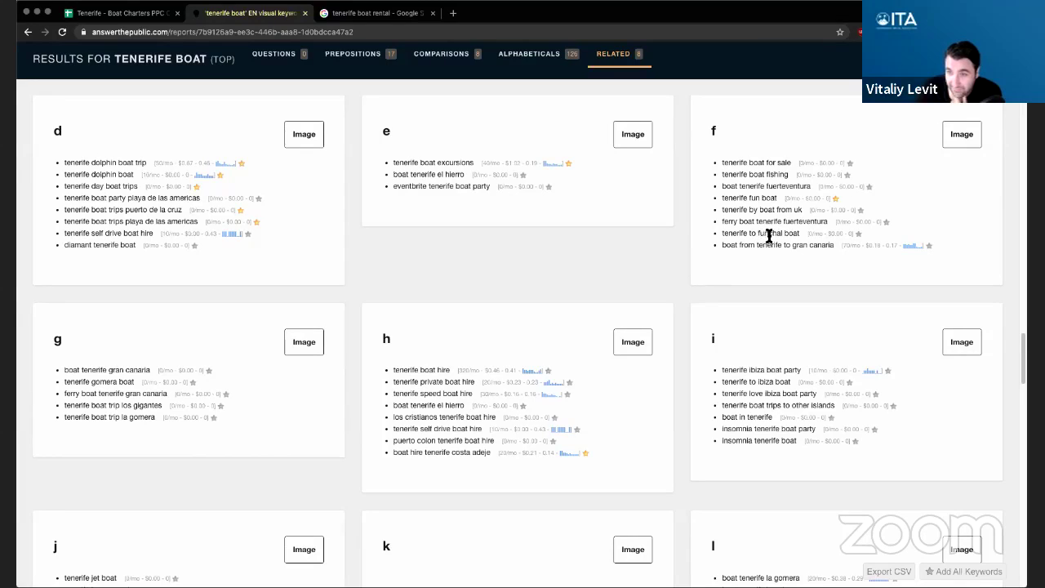
pyautogui.doubleClick(781, 234)
pyautogui.click(781, 240)
pyautogui.scroll(-1, 331, 378)
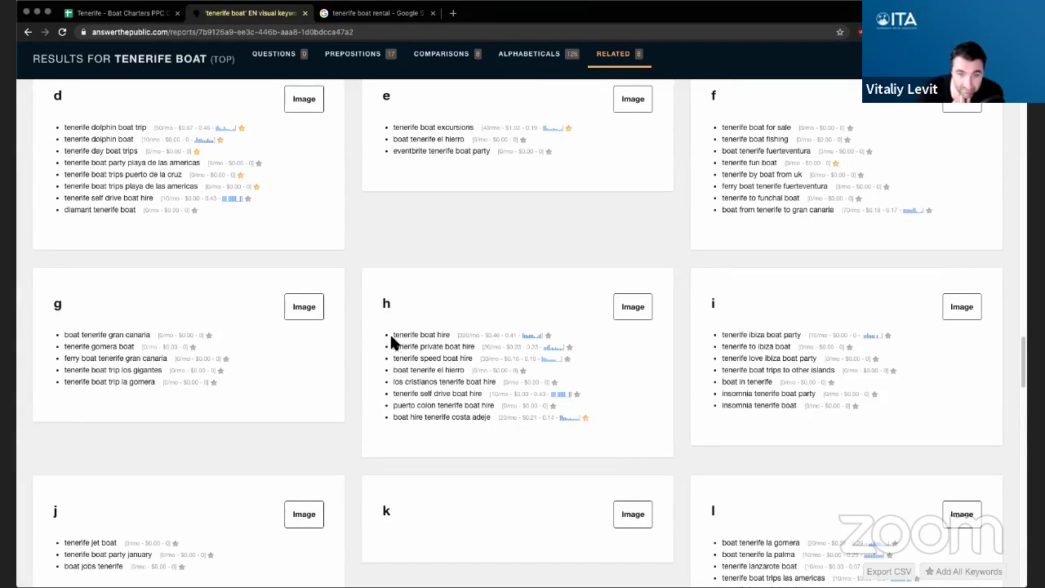
pyautogui.scroll(-1, 351, 360)
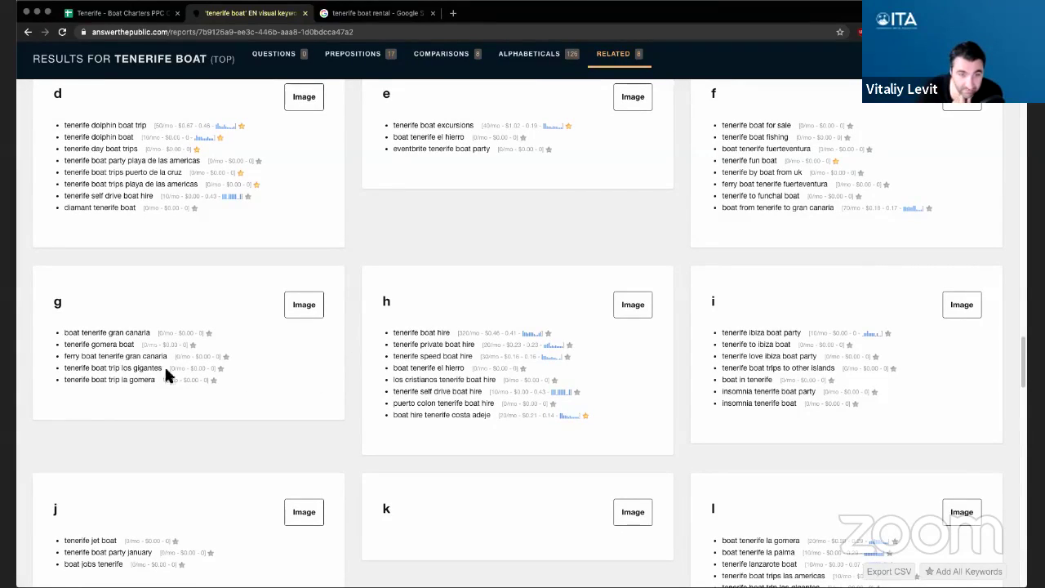
pyautogui.scroll(-1, 262, 376)
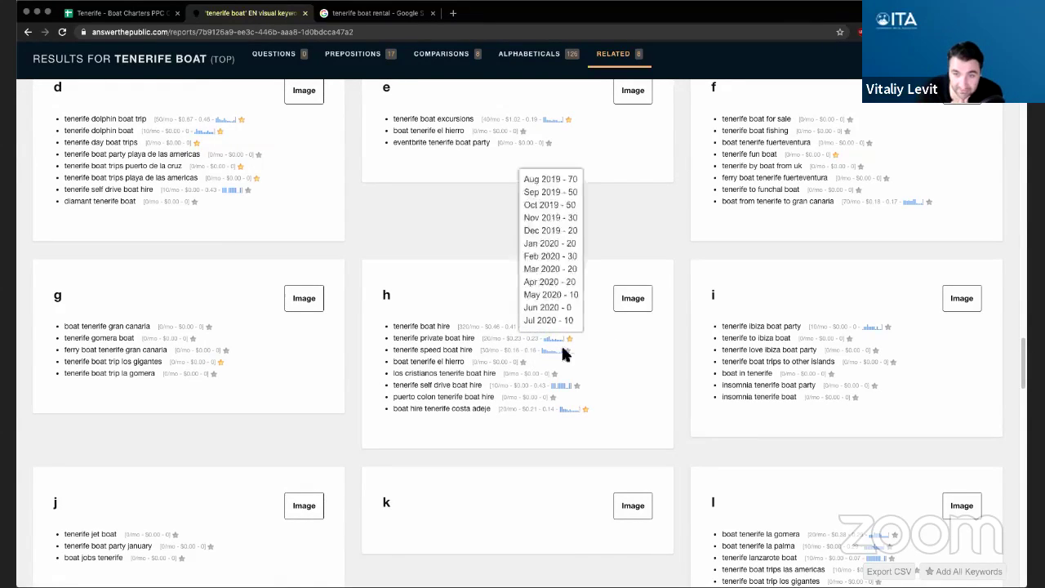
pyautogui.moveTo(531, 351)
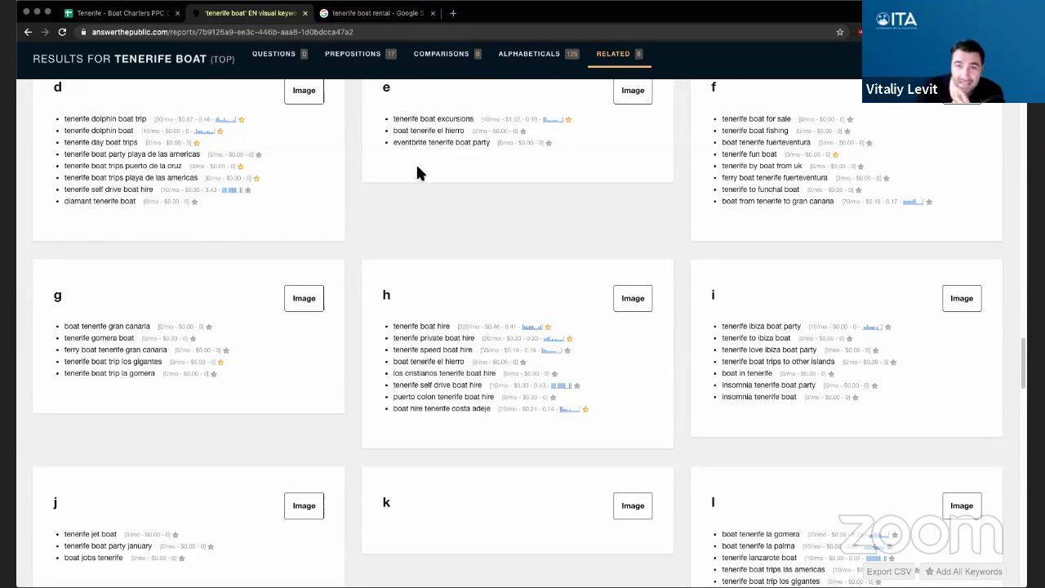
# - Search Google for cayman boat rental instead of tenerife boat rental
pyautogui.click(360, 14)
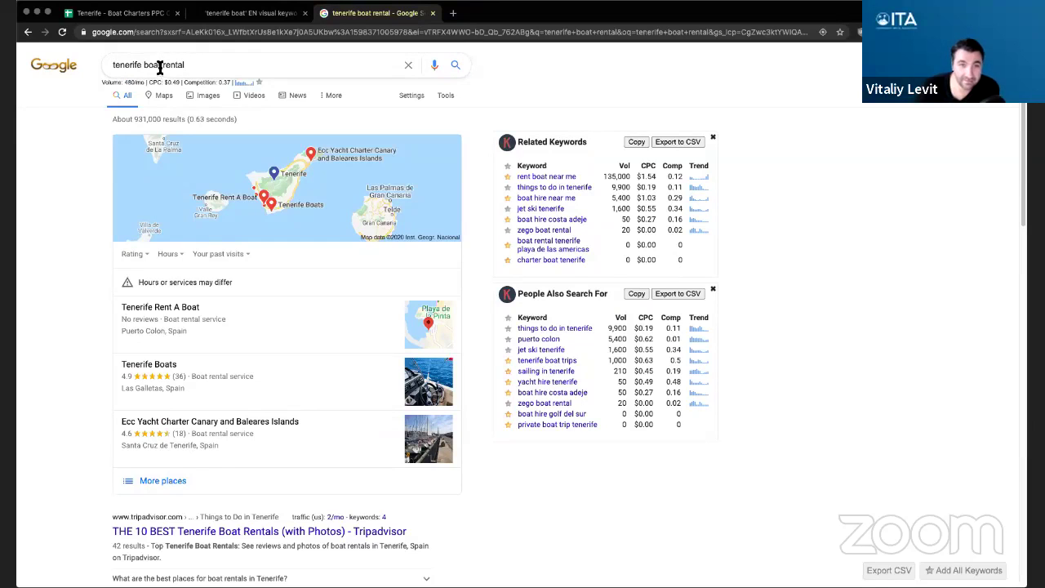
pyautogui.moveTo(143, 65); pyautogui.dragTo(193, 65)
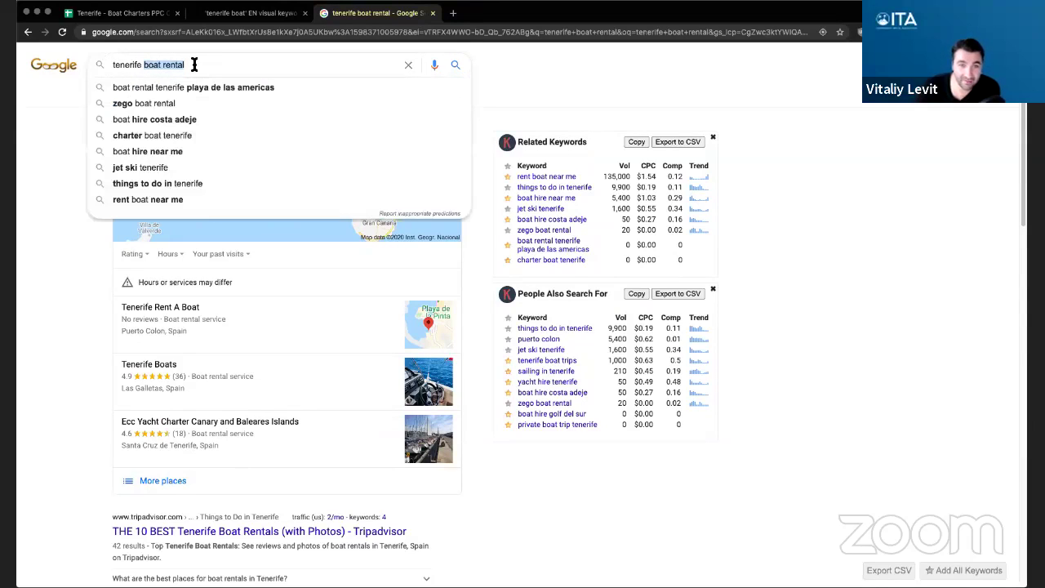
pyautogui.doubleClick(130, 65)
pyautogui.write('cayman')
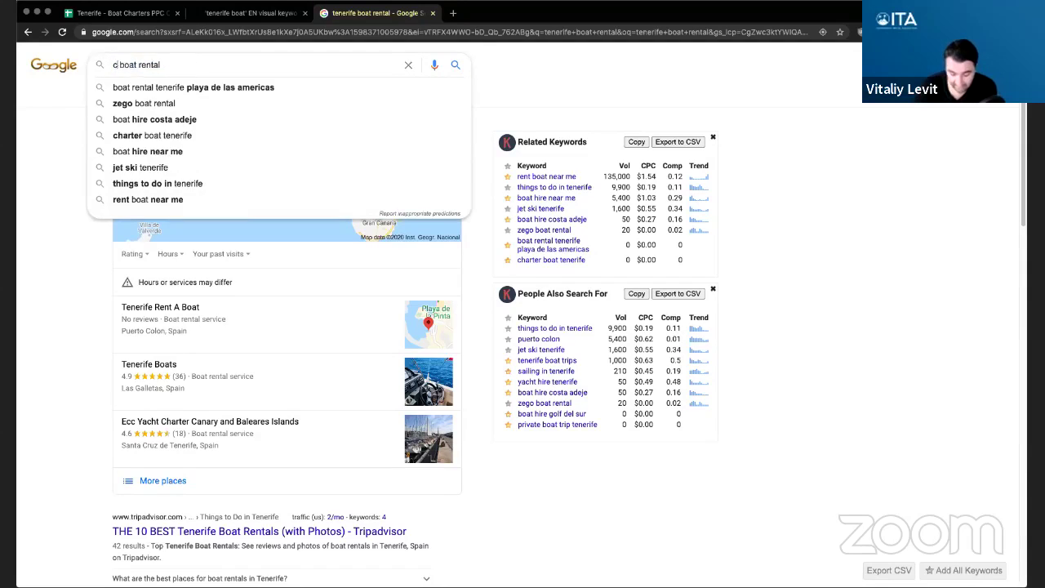
pyautogui.press('Return')
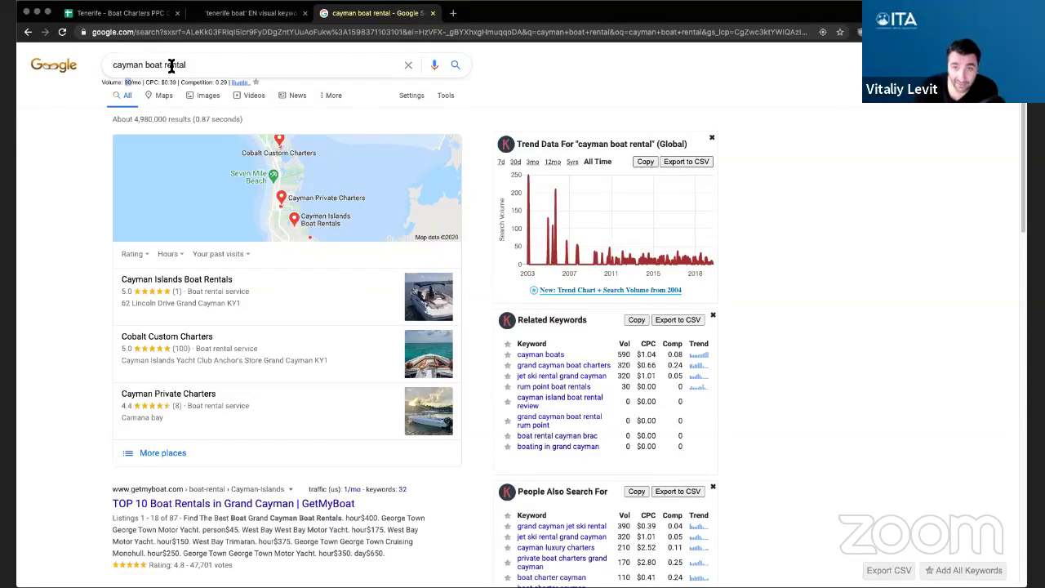
# - Change the search to cayman boat charter
pyautogui.moveTo(147, 65); pyautogui.dragTo(199, 65)
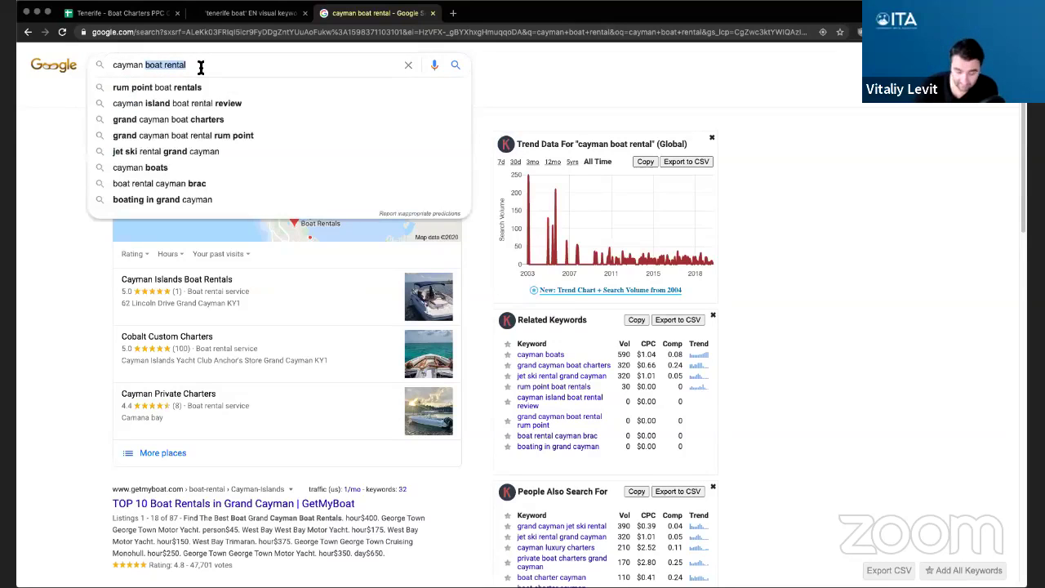
pyautogui.write('boat charter')
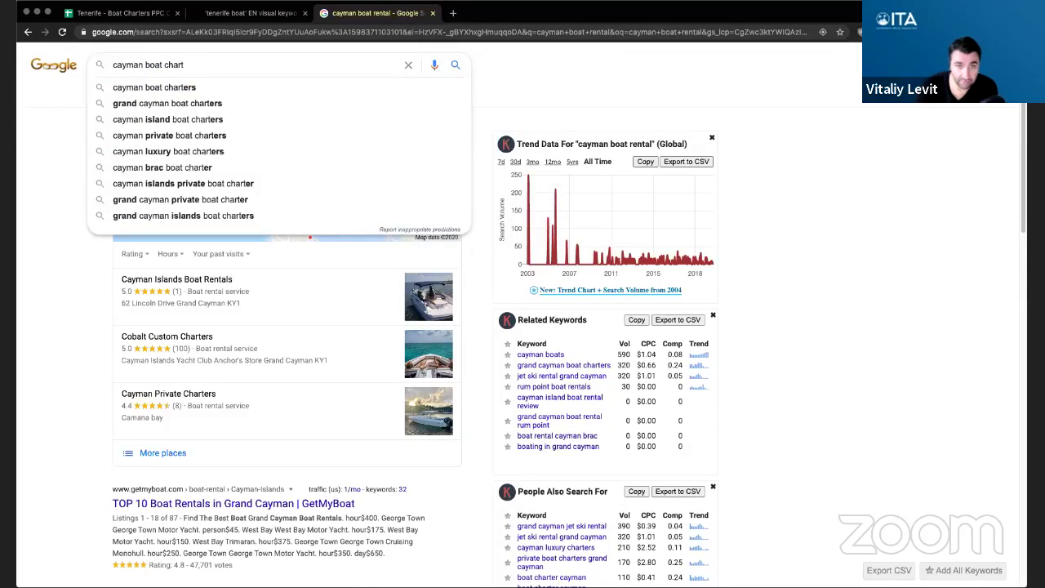
pyautogui.press('Return')
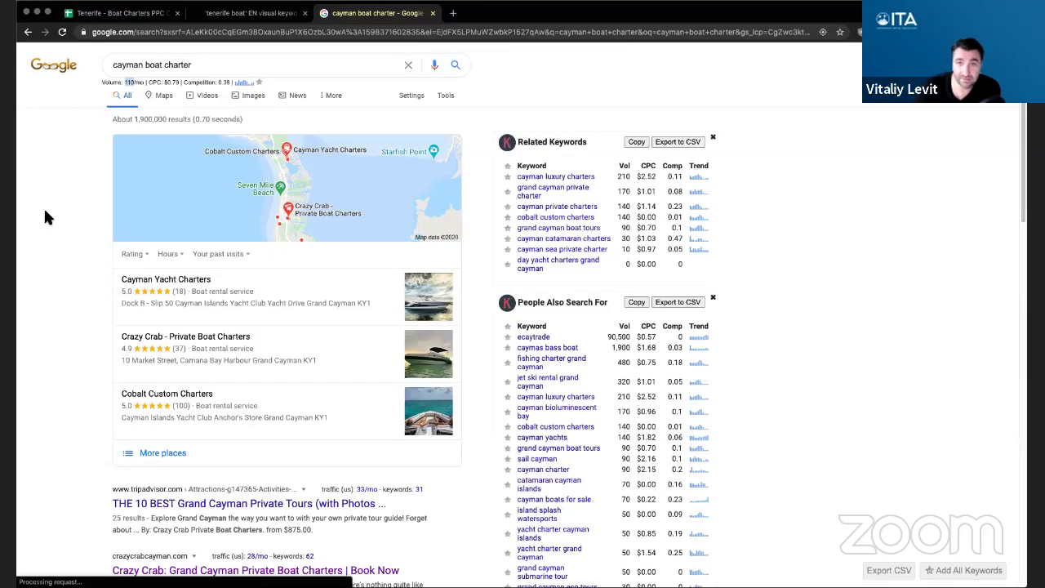
# - Switch the search back to tenerife boat charter
pyautogui.doubleClick(128, 66)
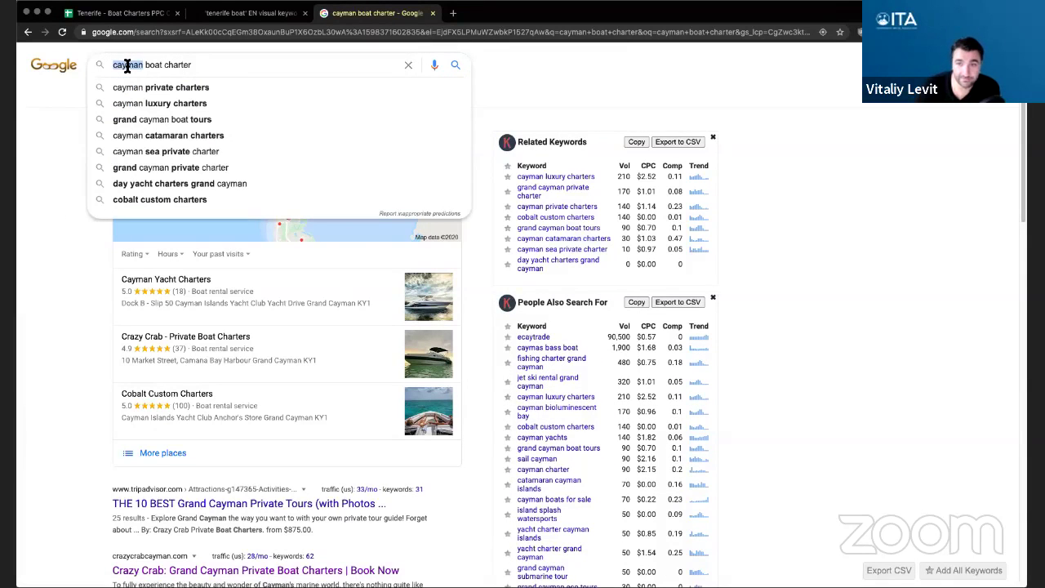
pyautogui.write('tenerife')
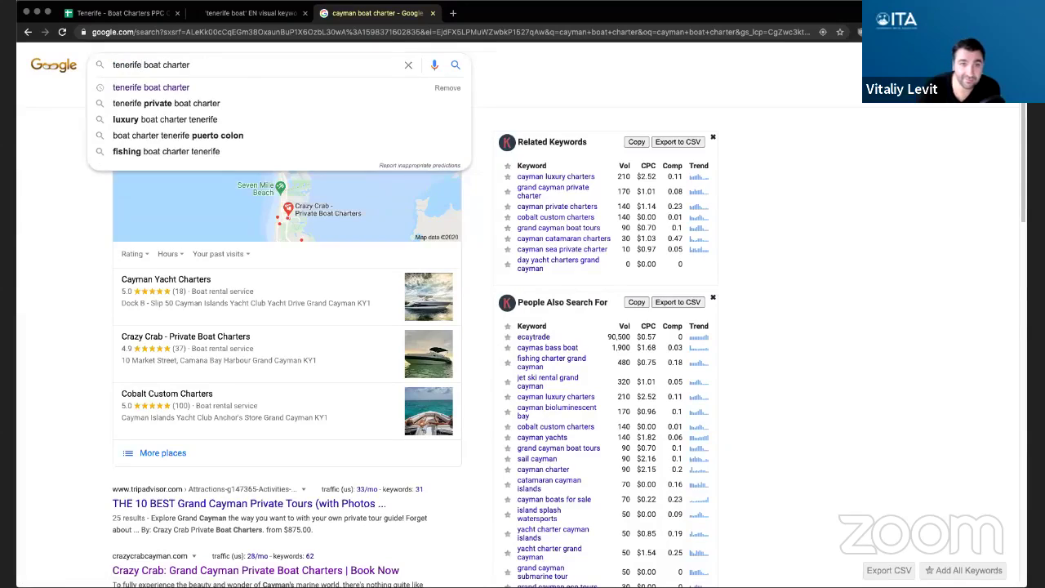
pyautogui.press('Return')
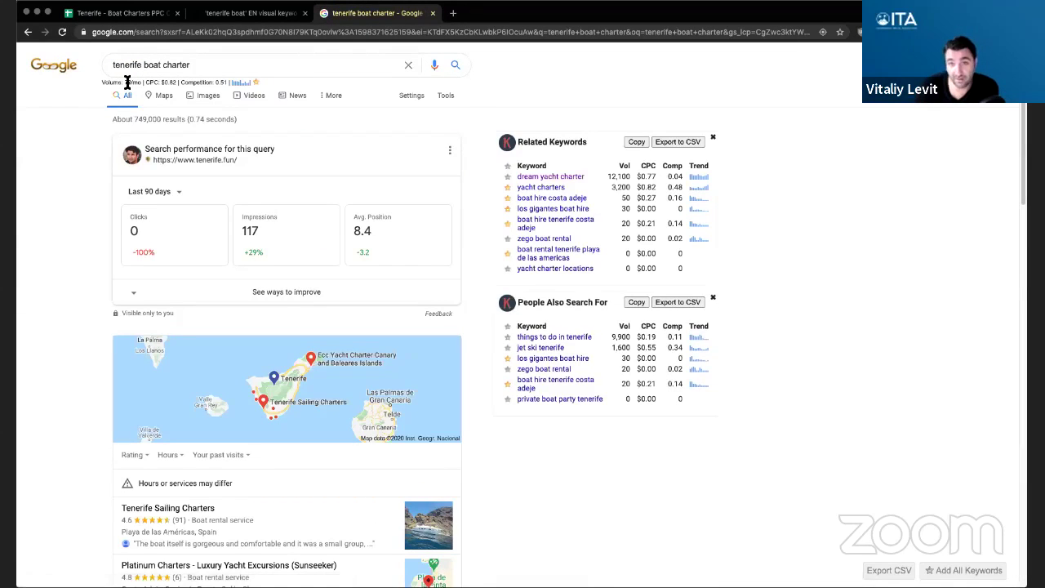
# - Search tenerife boat hire and check its 320/mo search volume
pyautogui.doubleClick(175, 65)
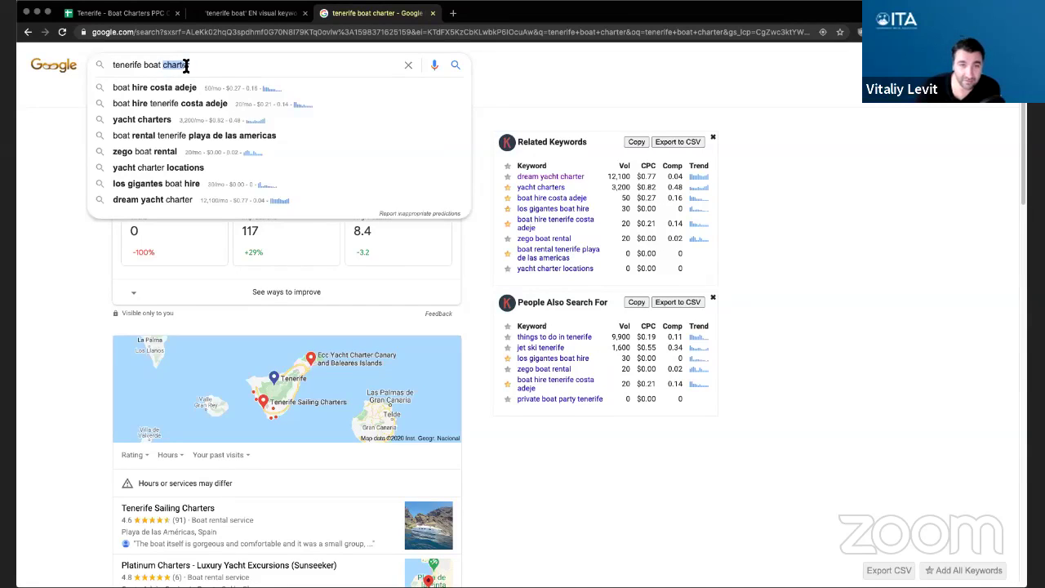
pyautogui.click(189, 65)
pyautogui.moveTo(144, 67); pyautogui.dragTo(208, 68)
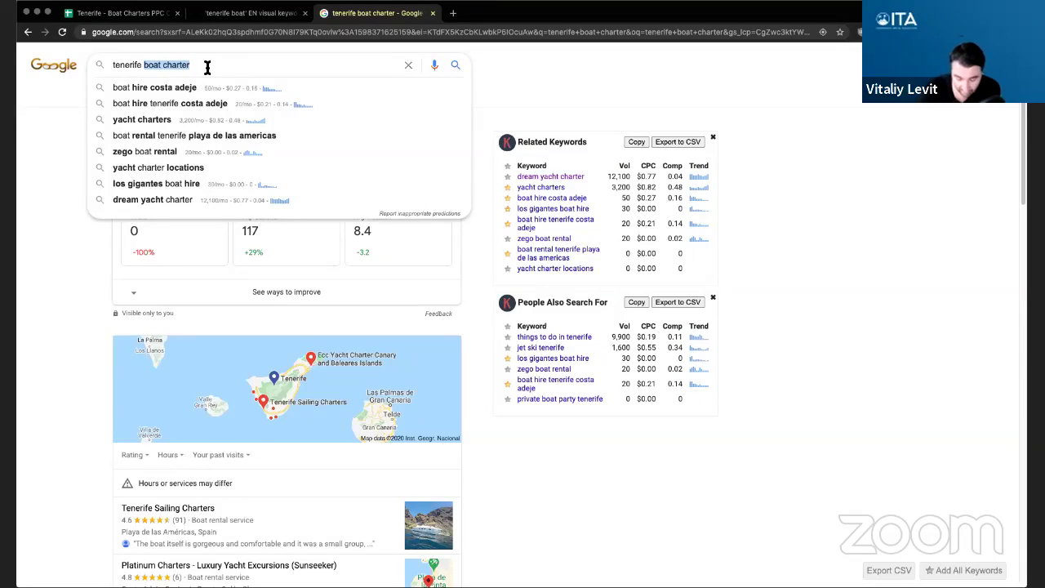
pyautogui.write('boat hire')
pyautogui.press('Return')
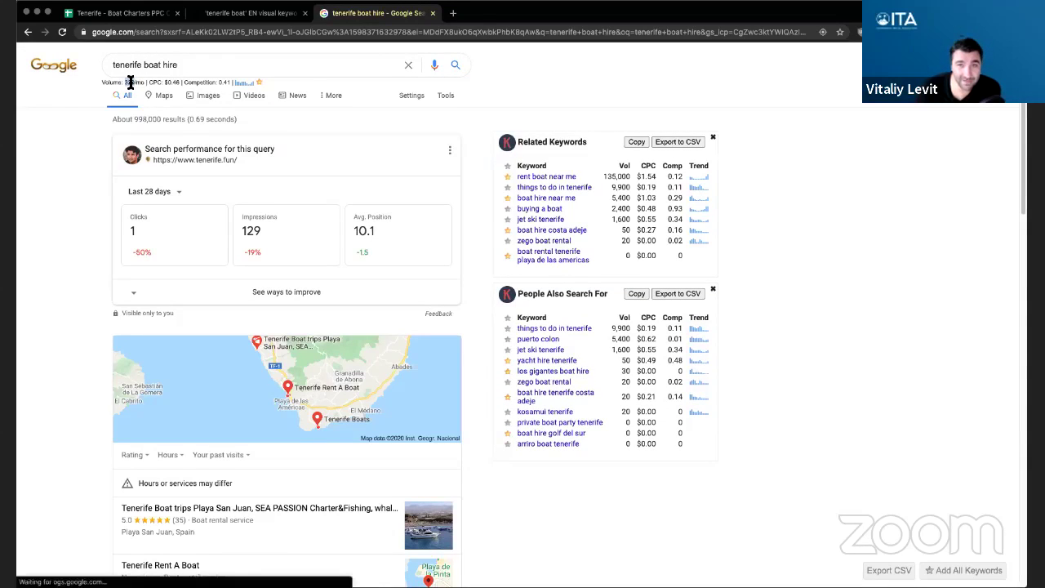
pyautogui.doubleClick(129, 81)
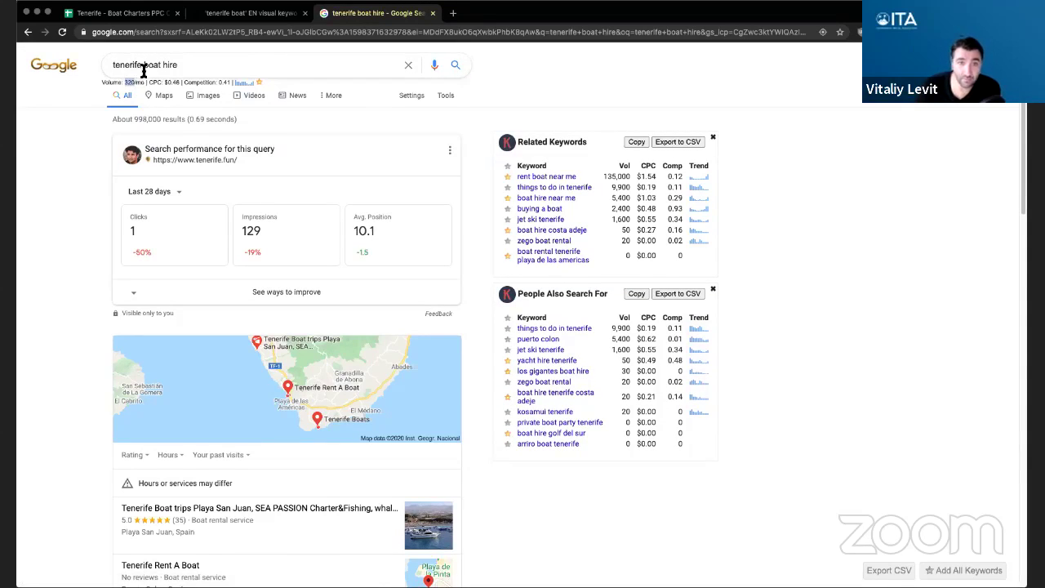
pyautogui.moveTo(144, 65); pyautogui.dragTo(197, 66)
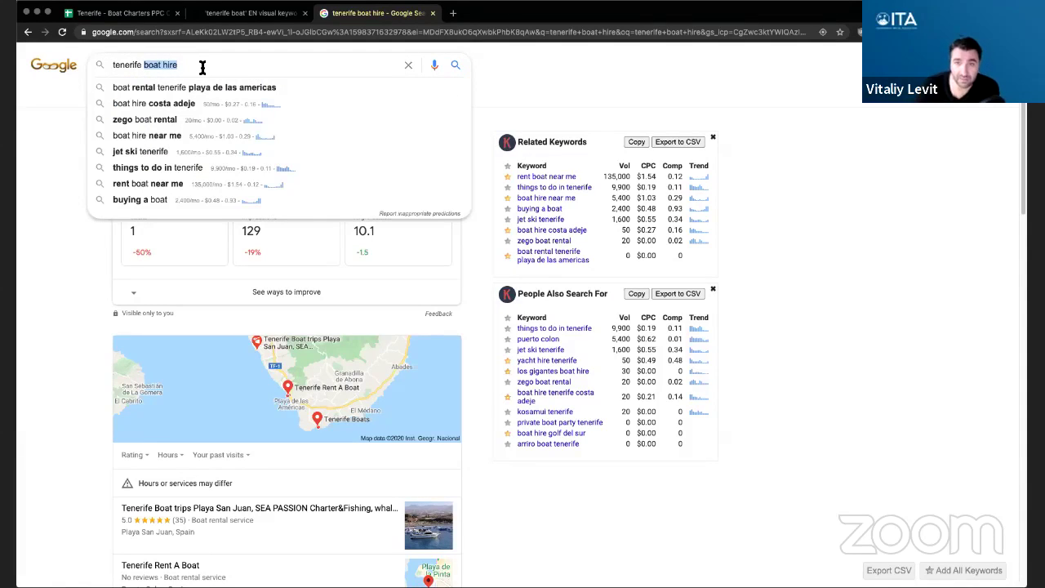
pyautogui.click(202, 67)
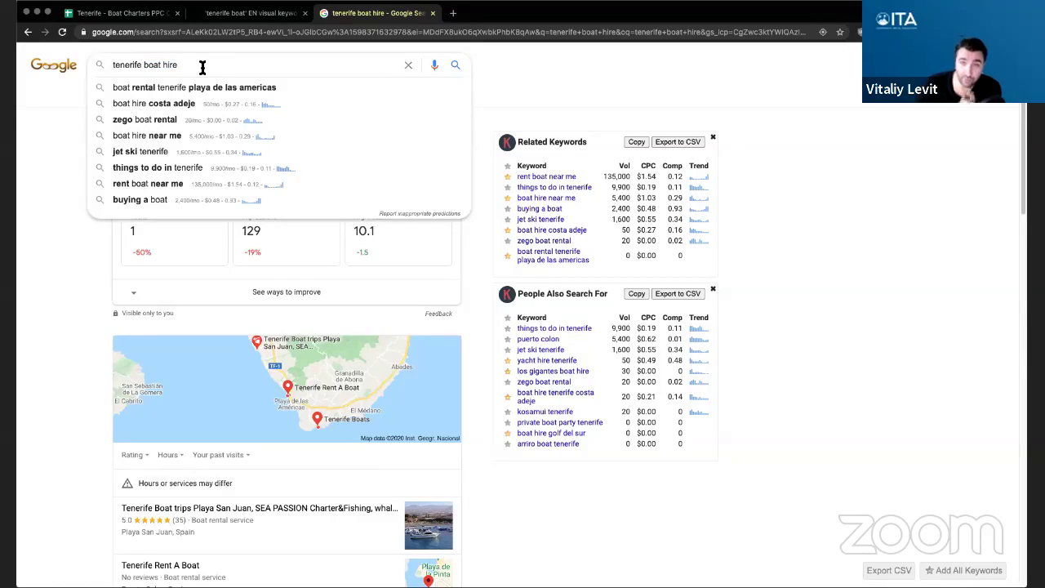
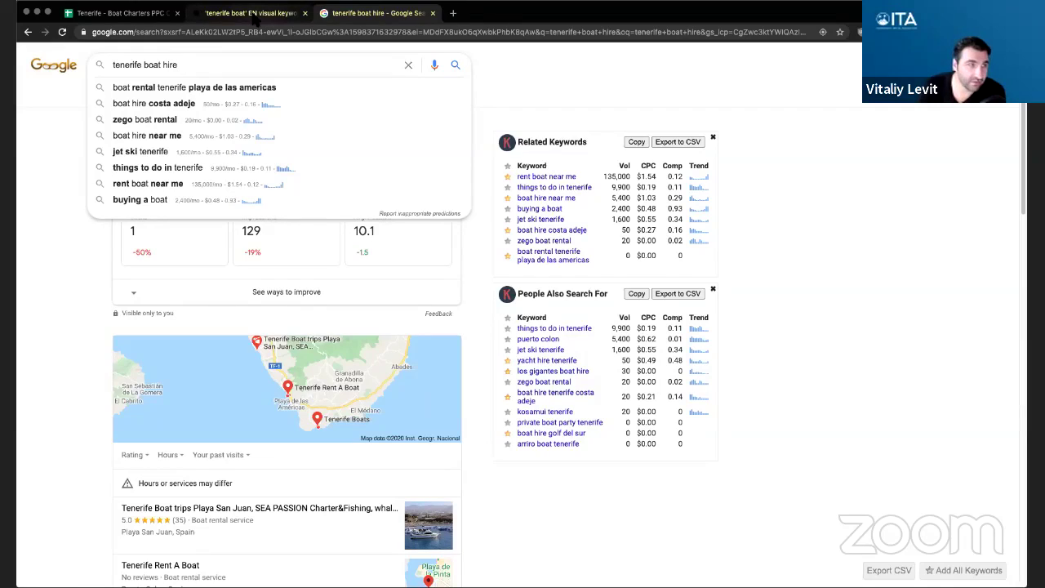
# - Return to AnswerThePublic's tenerife boat results and browse the Related keyword cards
pyautogui.click(244, 14)
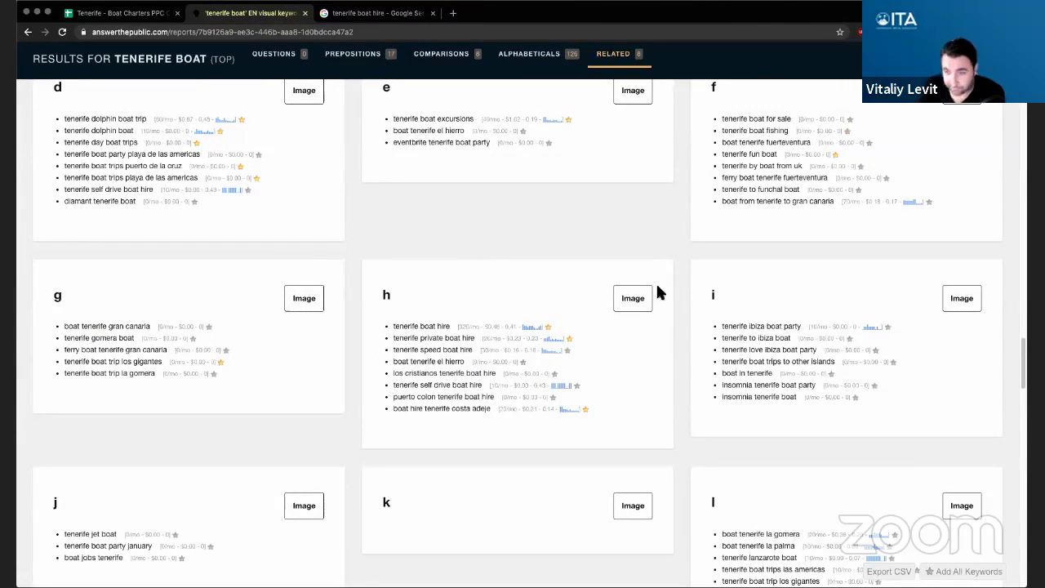
pyautogui.scroll(-1, 682, 377)
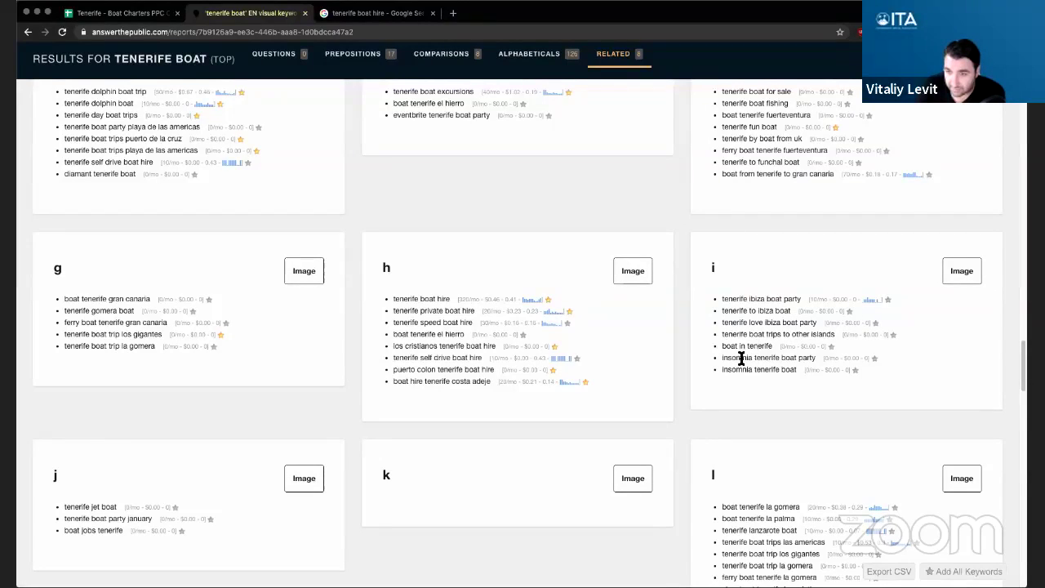
pyautogui.doubleClick(744, 374)
pyautogui.click(683, 343)
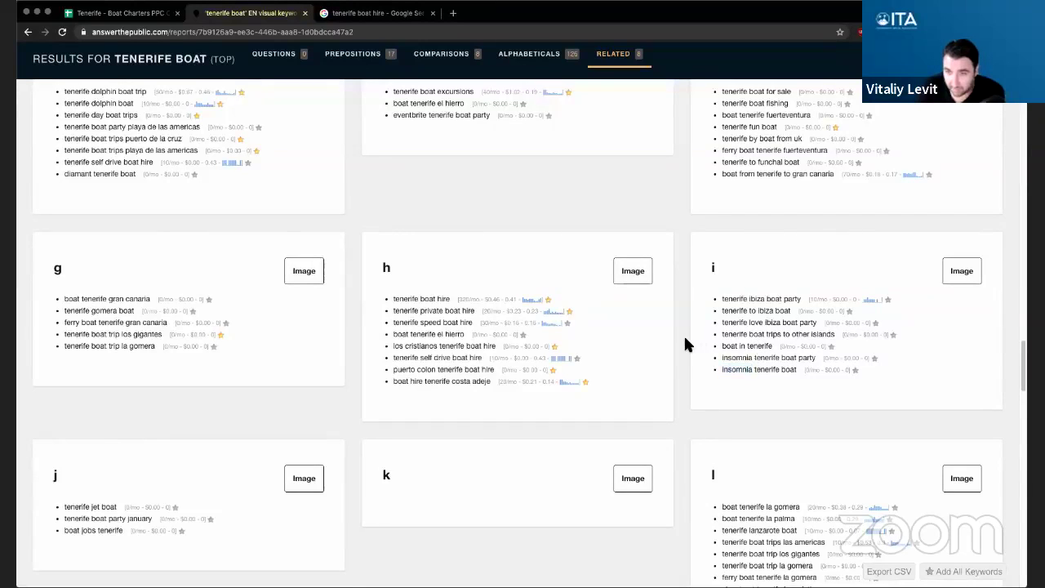
pyautogui.scroll(-2, 686, 345)
pyautogui.scroll(-3, 685, 344)
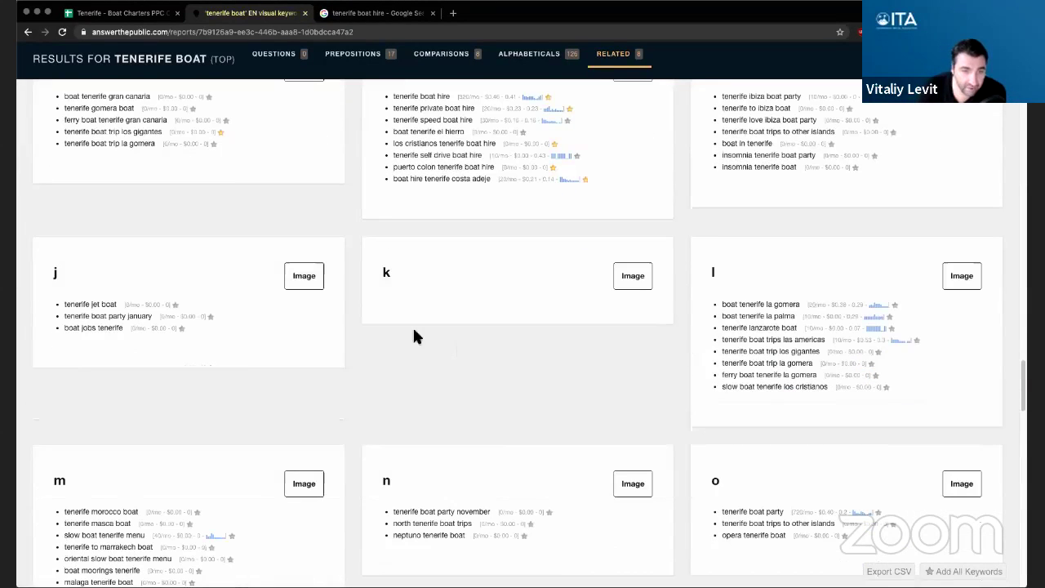
pyautogui.doubleClick(97, 304)
pyautogui.click(131, 272)
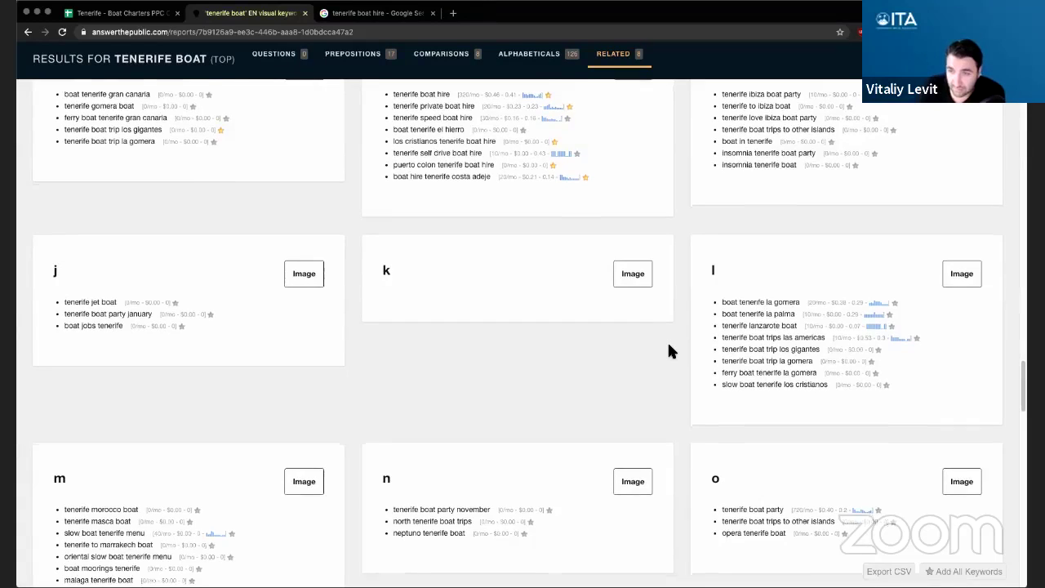
# - Star 'tenerife masca boat' as a saved keyword and keep browsing the cards
pyautogui.scroll(-1, 667, 340)
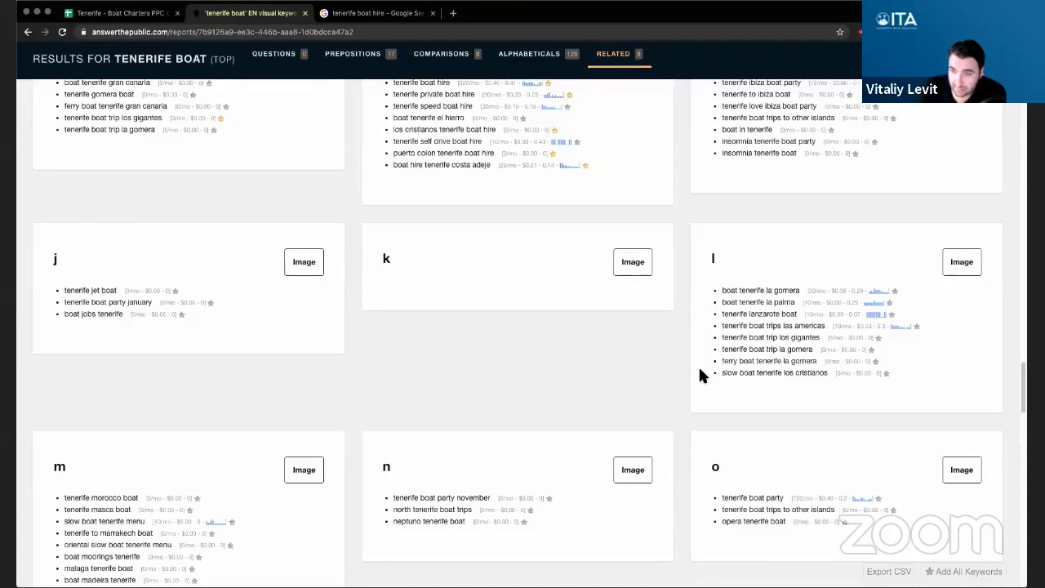
pyautogui.scroll(-1, 694, 369)
pyautogui.scroll(-2, 690, 367)
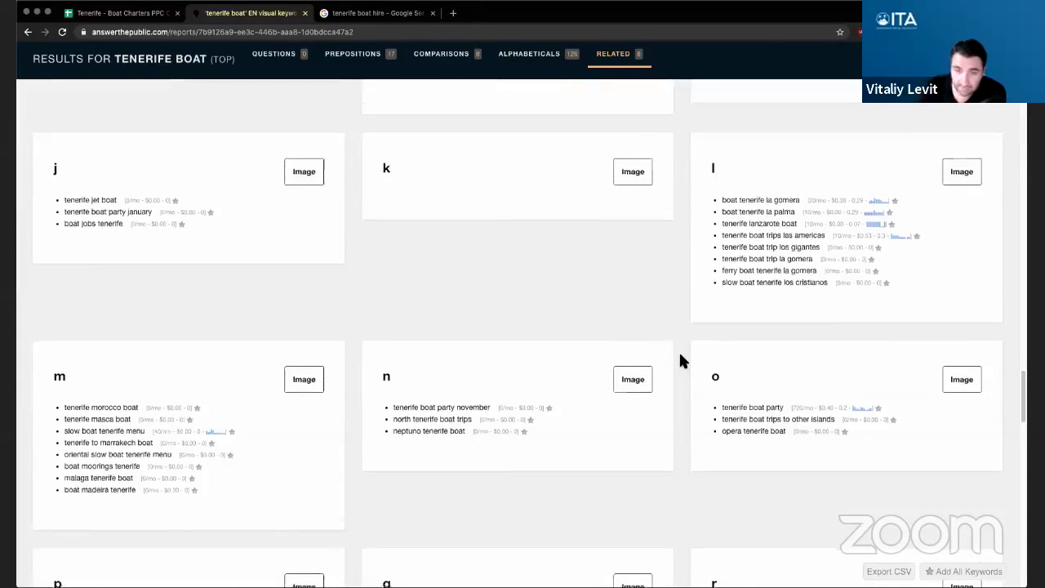
pyautogui.scroll(-2, 680, 359)
pyautogui.scroll(-2, 680, 361)
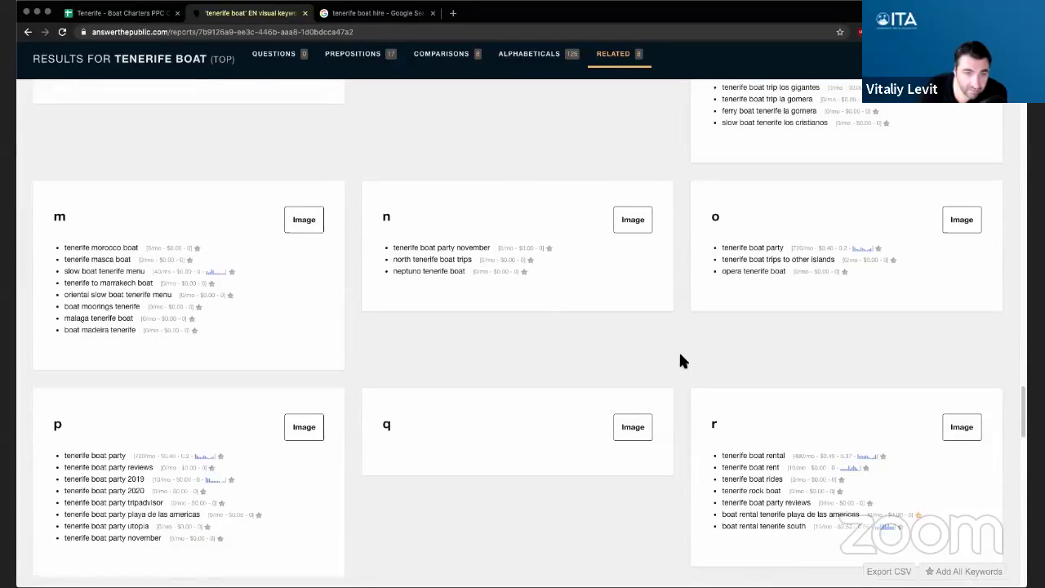
pyautogui.click(189, 255)
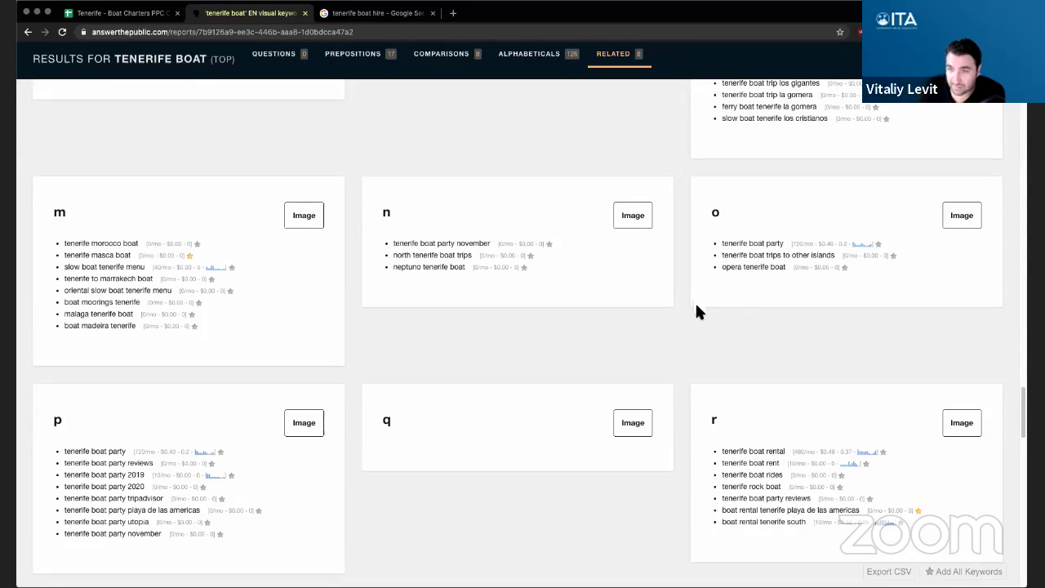
pyautogui.scroll(-4, 680, 291)
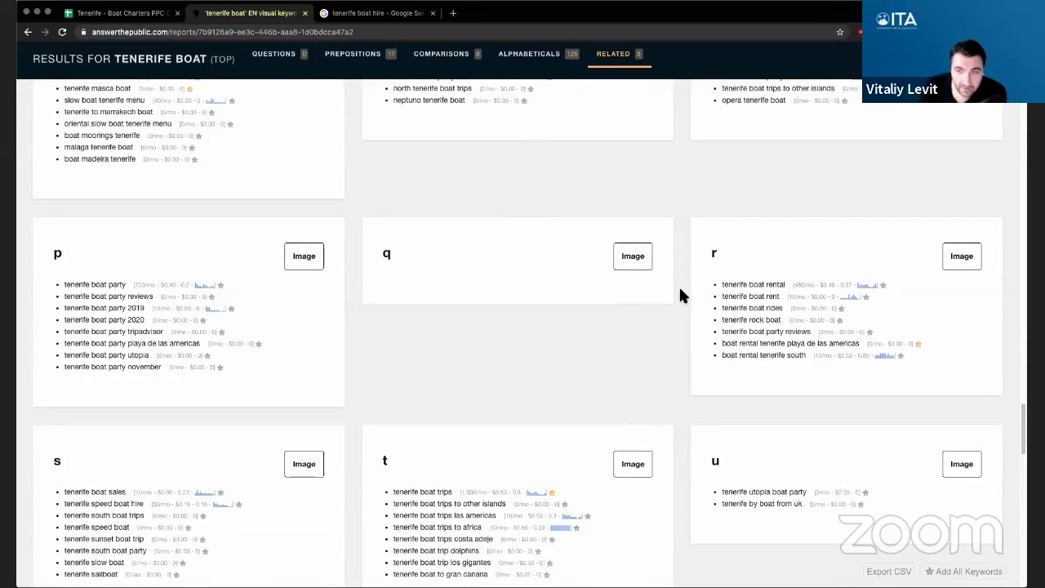
pyautogui.scroll(-1, 681, 296)
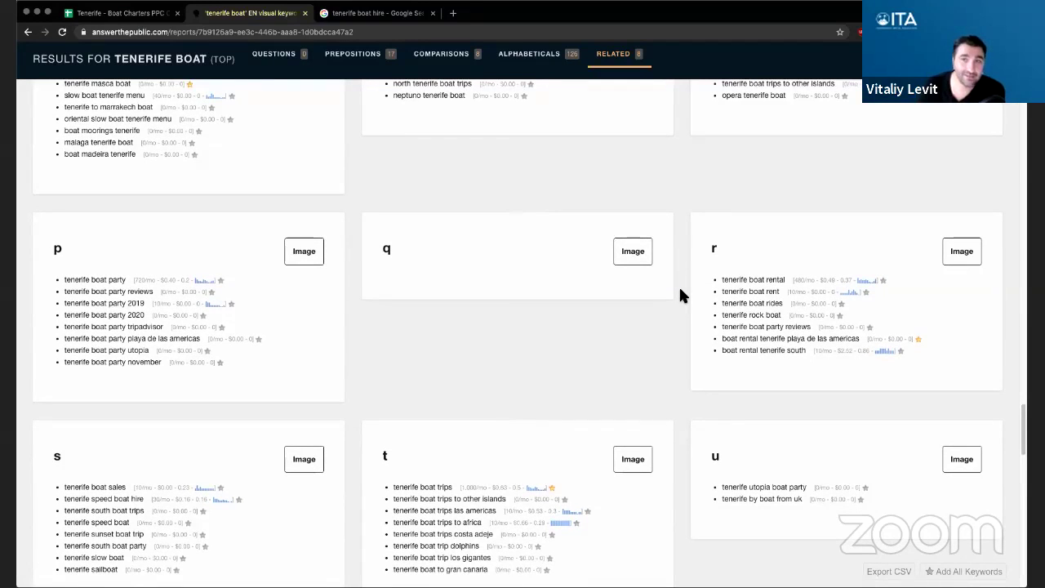
pyautogui.scroll(-1, 681, 296)
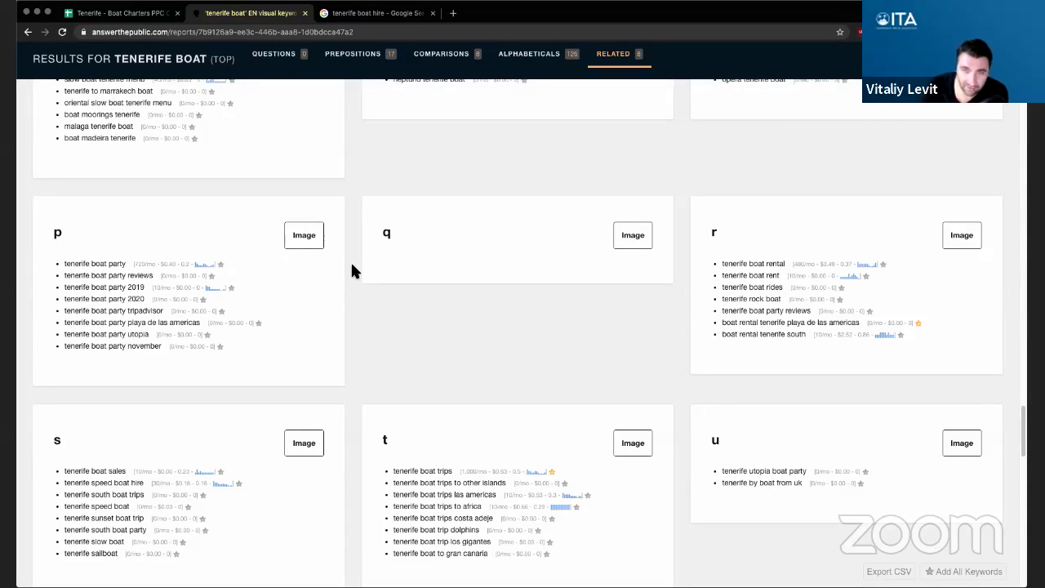
# - Star tenerife sailboat and the boat trip keywords for las americas, dolphins and los gigantes
pyautogui.scroll(-2, 352, 264)
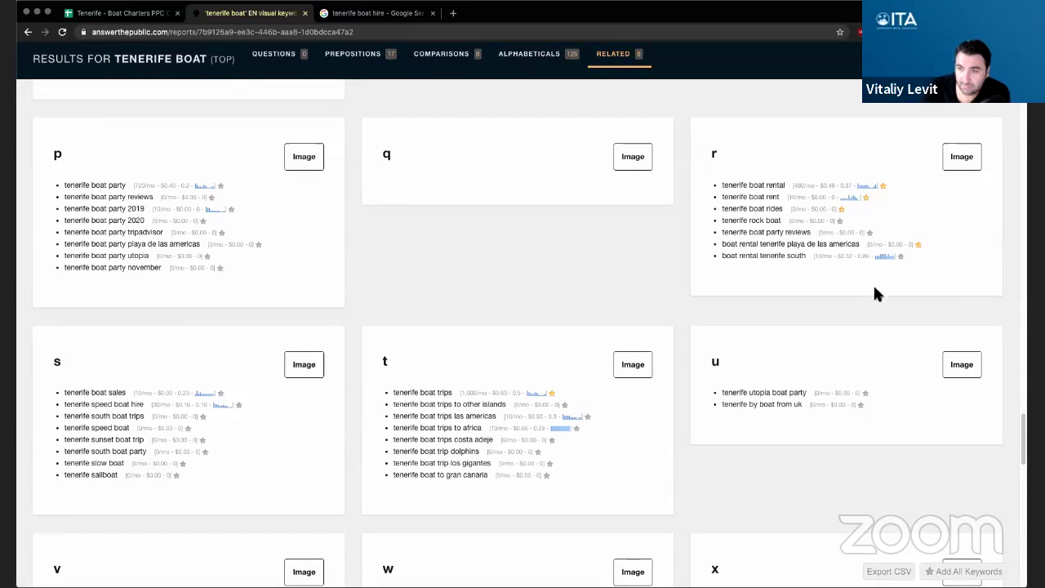
pyautogui.scroll(-2, 682, 359)
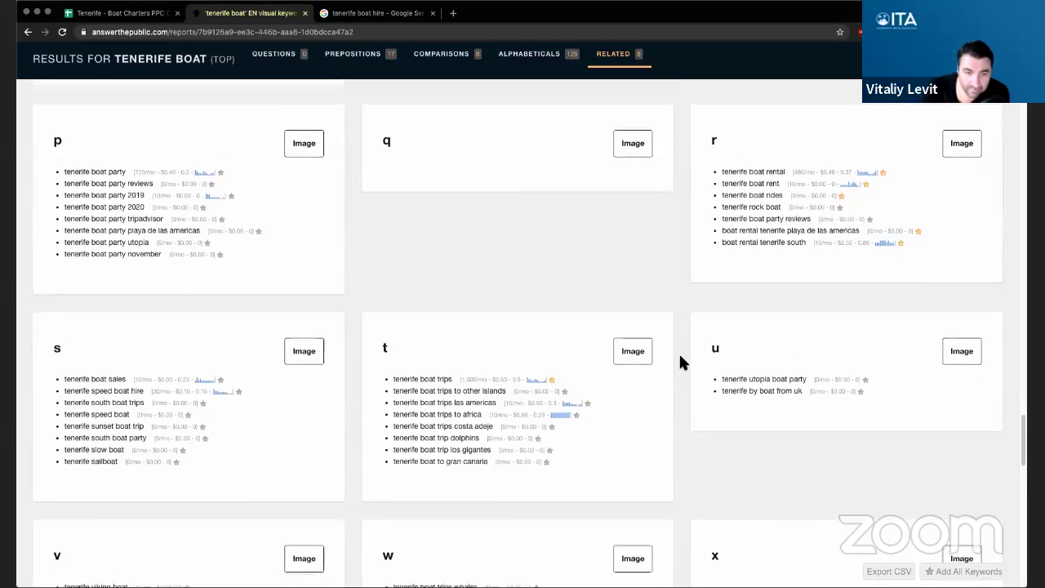
pyautogui.scroll(-2, 682, 363)
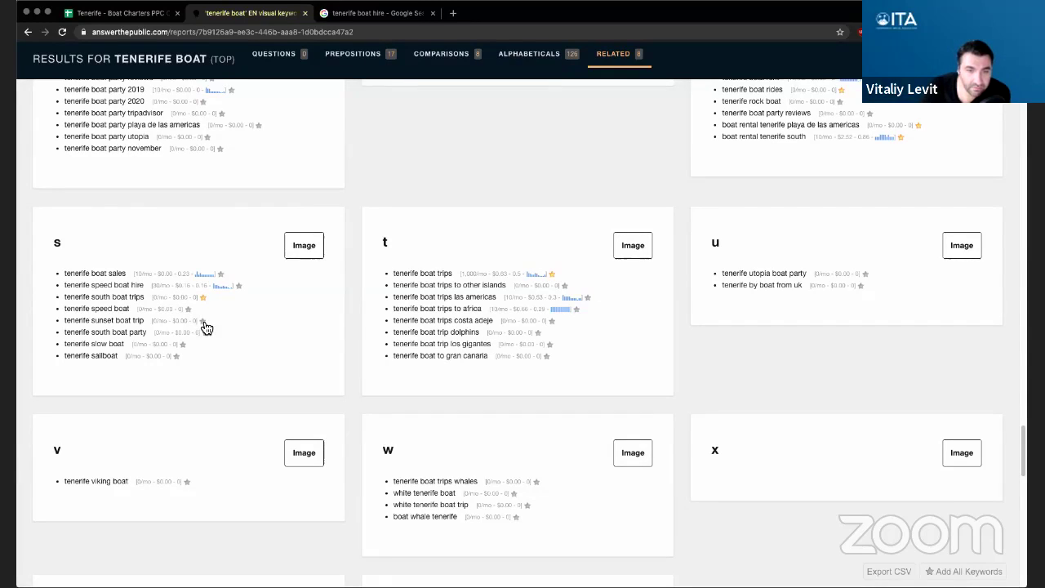
pyautogui.doubleClick(101, 355)
pyautogui.click(175, 355)
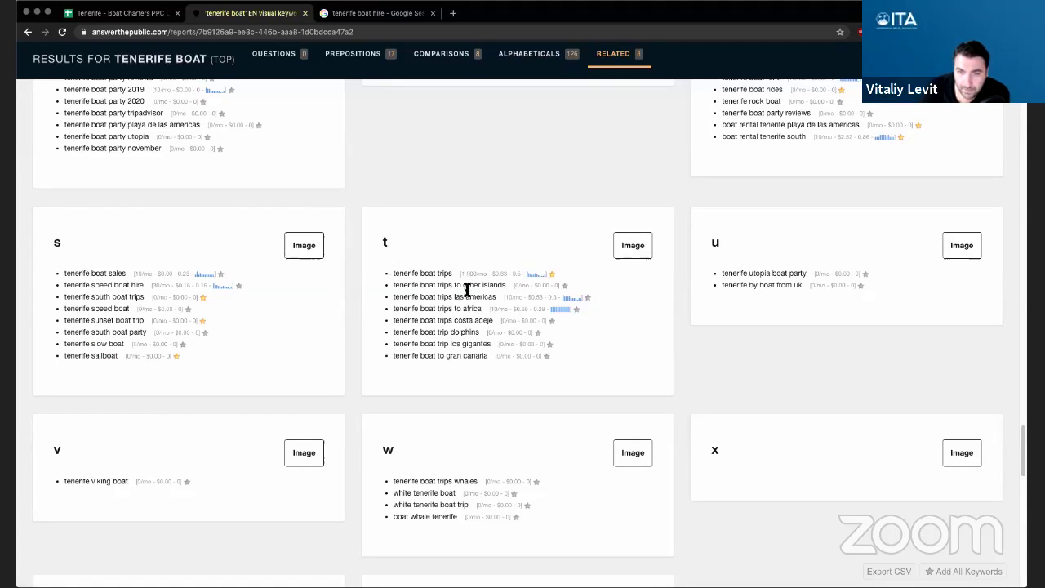
pyautogui.click(587, 298)
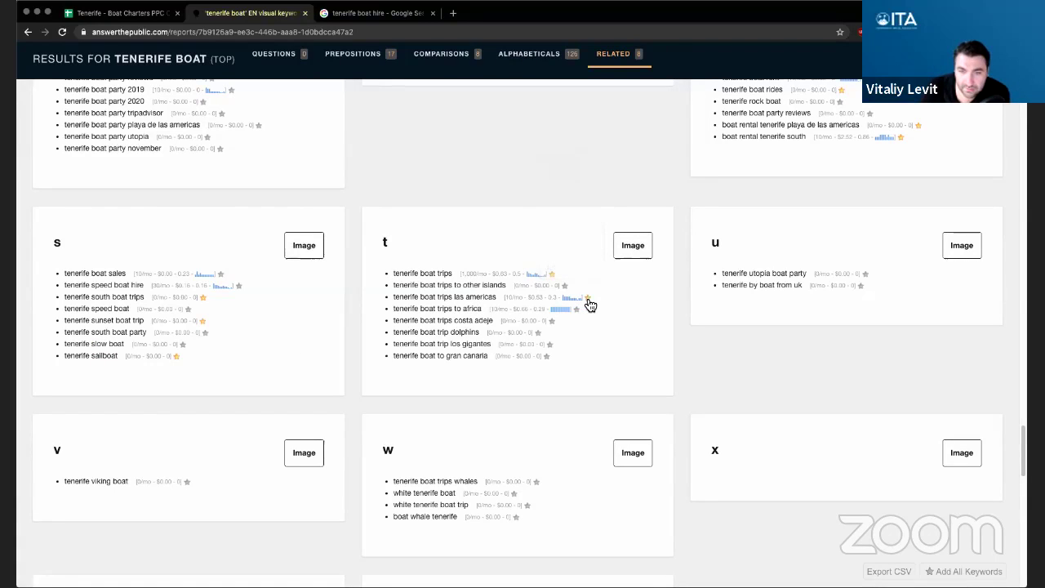
pyautogui.click(537, 333)
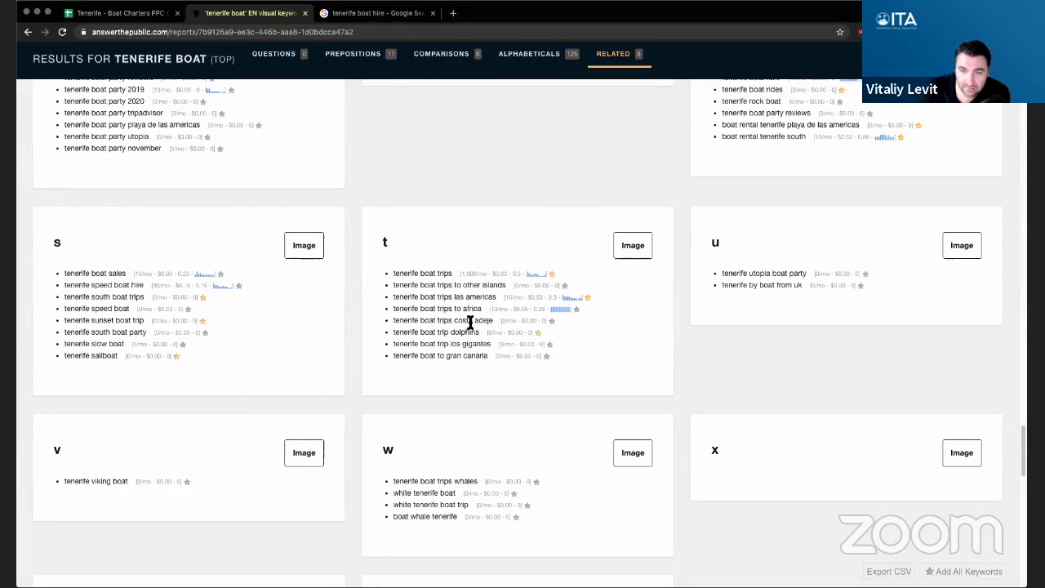
pyautogui.click(550, 347)
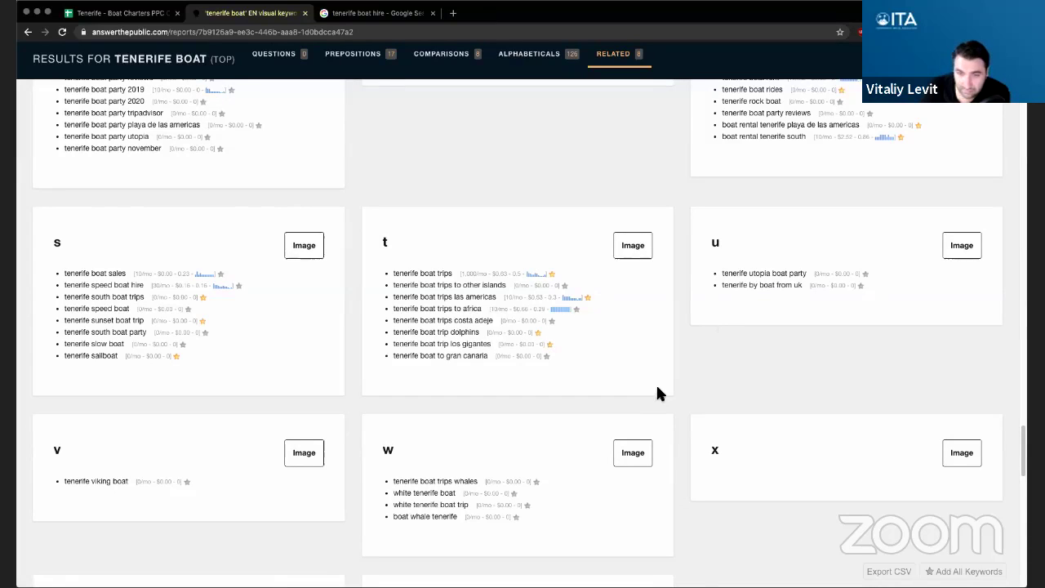
# - Star white tenerife boat, white tenerife boat trip and boat whale tenerife
pyautogui.scroll(-3, 656, 383)
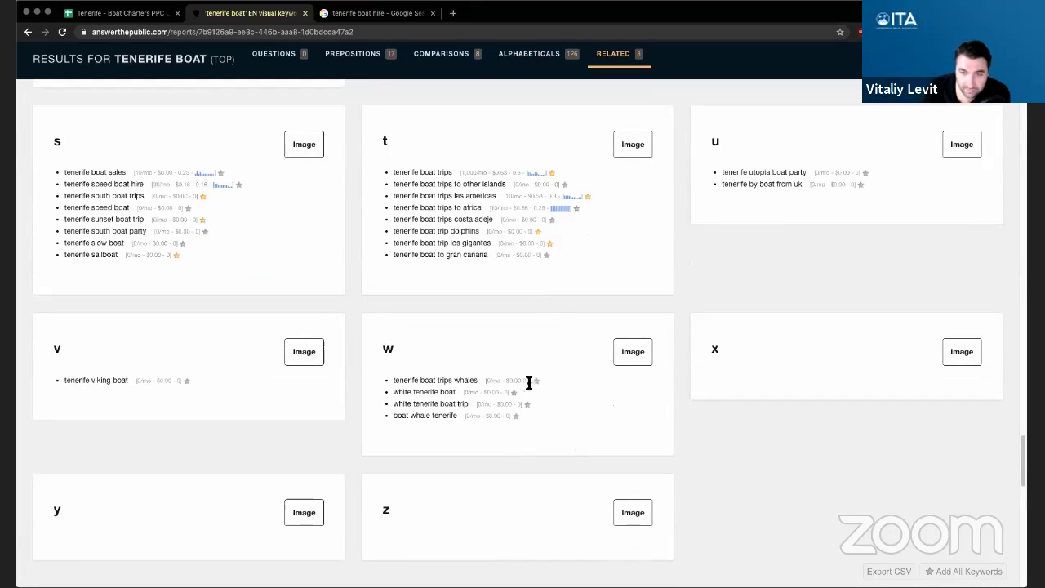
pyautogui.scroll(-1, 556, 379)
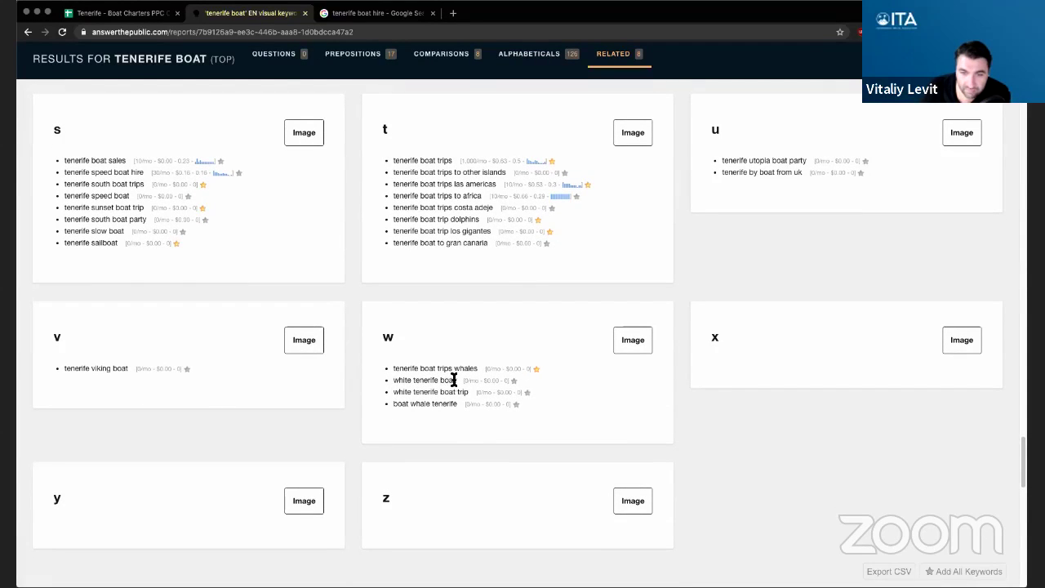
pyautogui.click(514, 381)
pyautogui.click(526, 392)
pyautogui.click(515, 404)
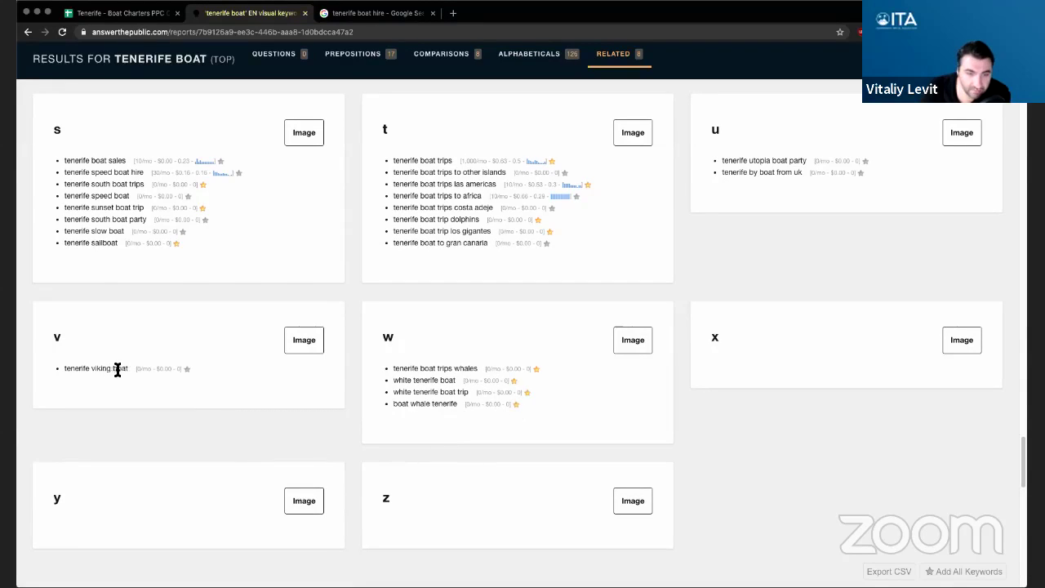
# - Open the 'tenerife boat hire' branch of the related-keywords diagram as a Google search
pyautogui.scroll(-5, 353, 417)
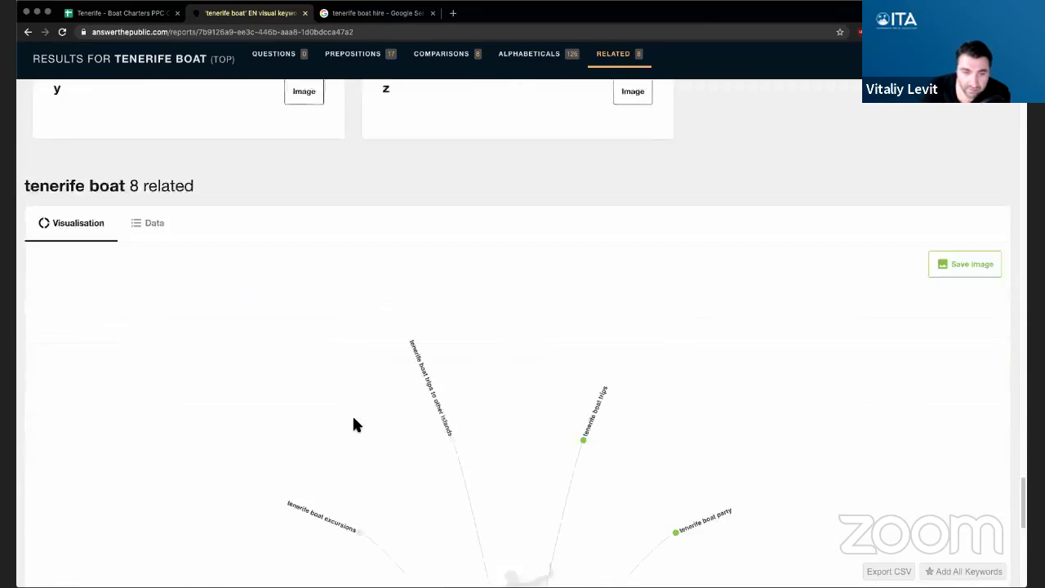
pyautogui.scroll(-6, 357, 427)
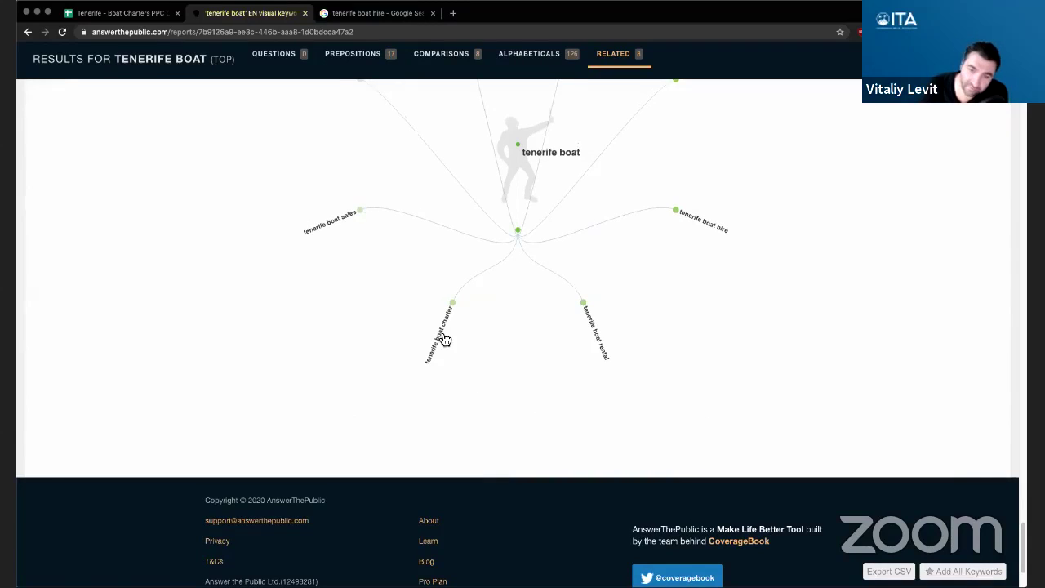
pyautogui.scroll(1, 455, 325)
pyautogui.scroll(2, 295, 292)
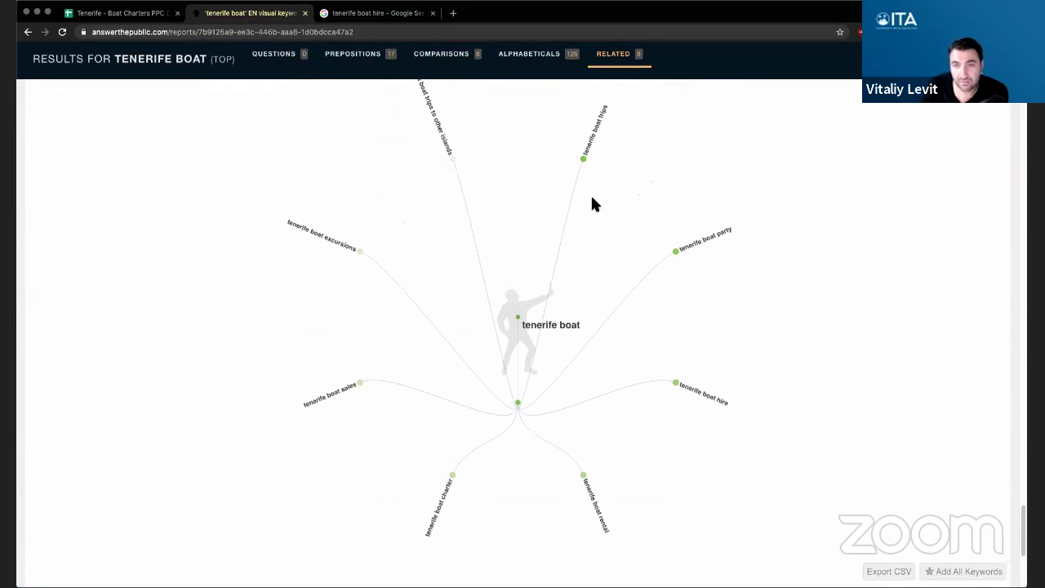
pyautogui.scroll(1, 591, 200)
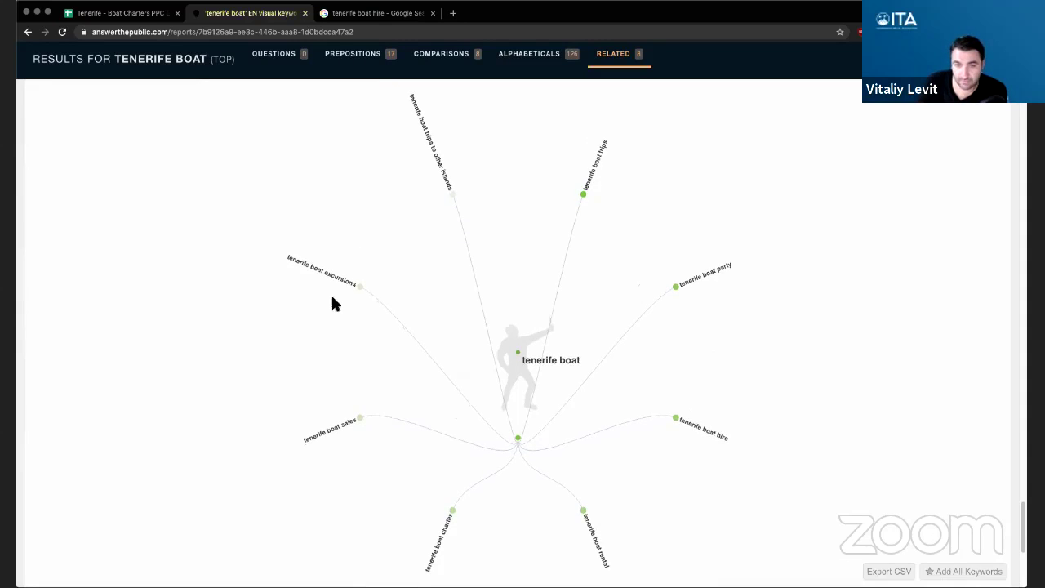
pyautogui.scroll(-5, 563, 398)
pyautogui.scroll(5, 560, 396)
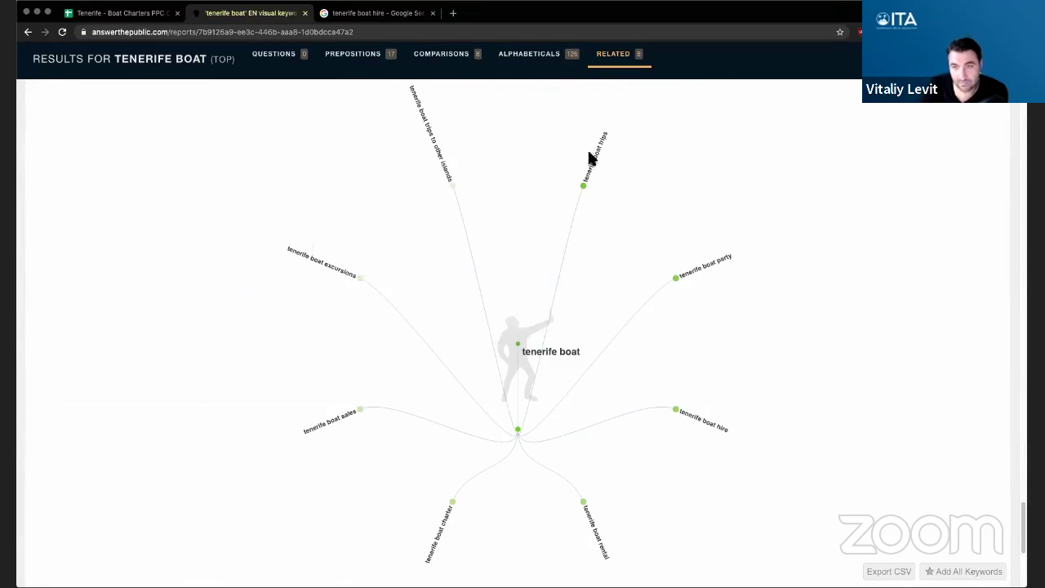
pyautogui.click(707, 425)
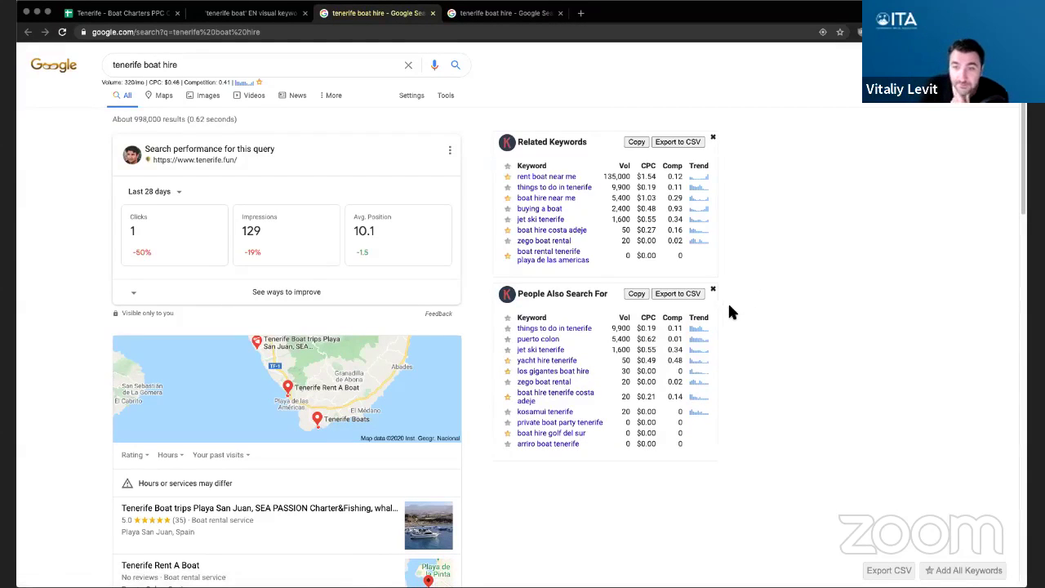
# - Open the Keywords Everywhere Import Keywords page, then a fresh blank browser tab
pyautogui.scroll(-1, 730, 311)
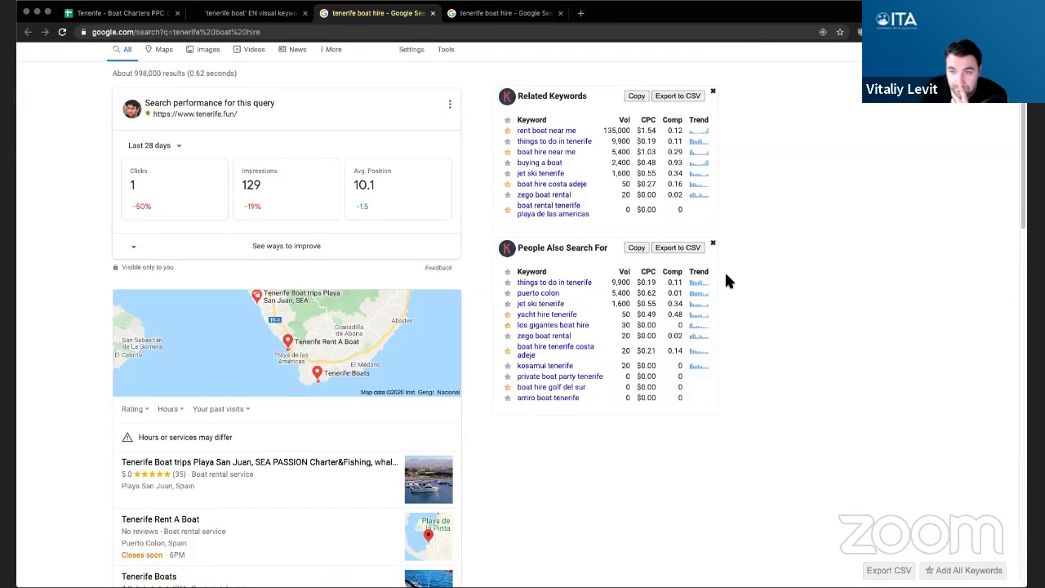
pyautogui.scroll(1, 729, 282)
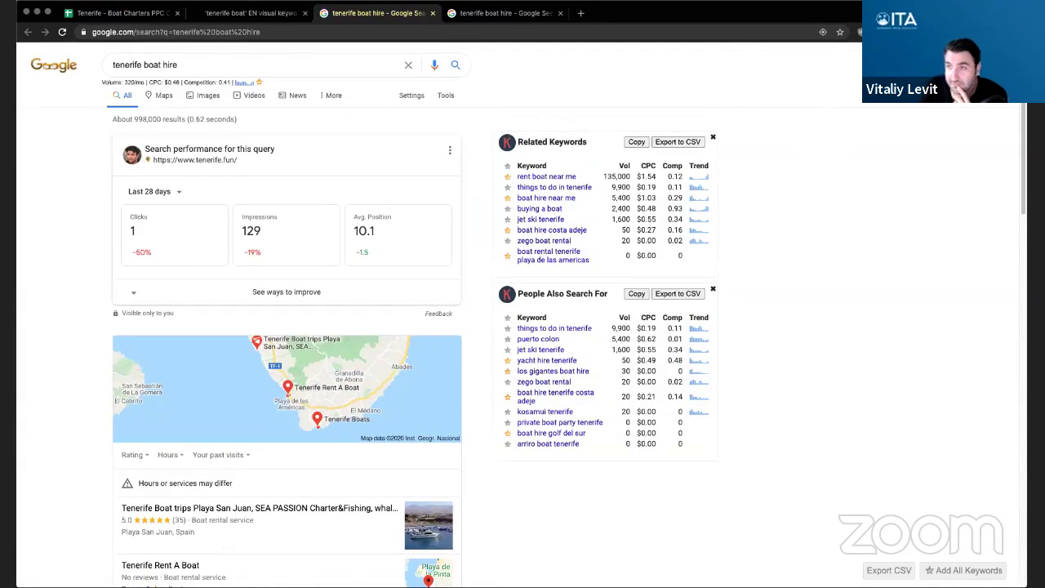
pyautogui.click(878, 31)
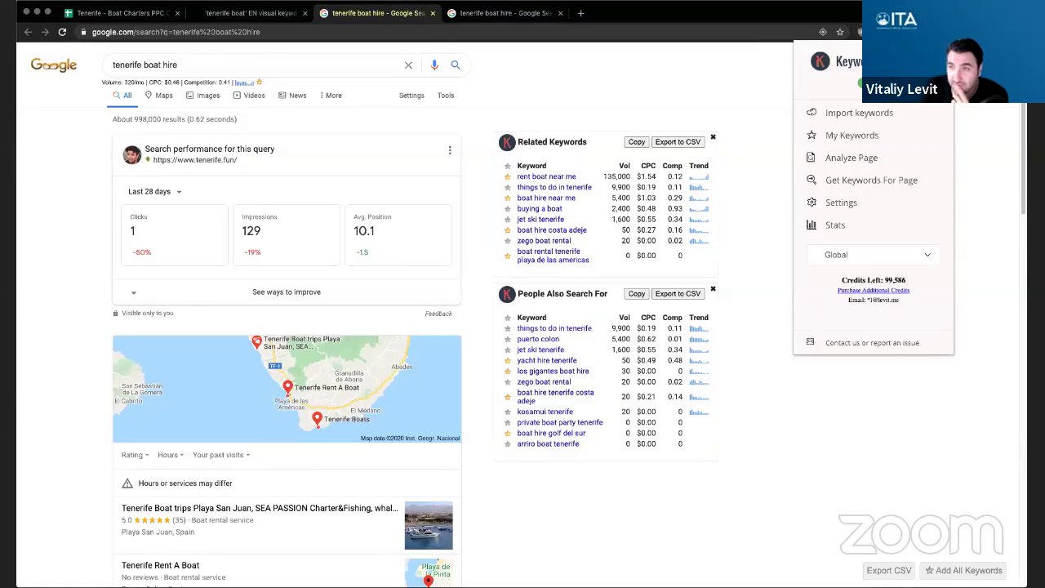
pyautogui.click(859, 114)
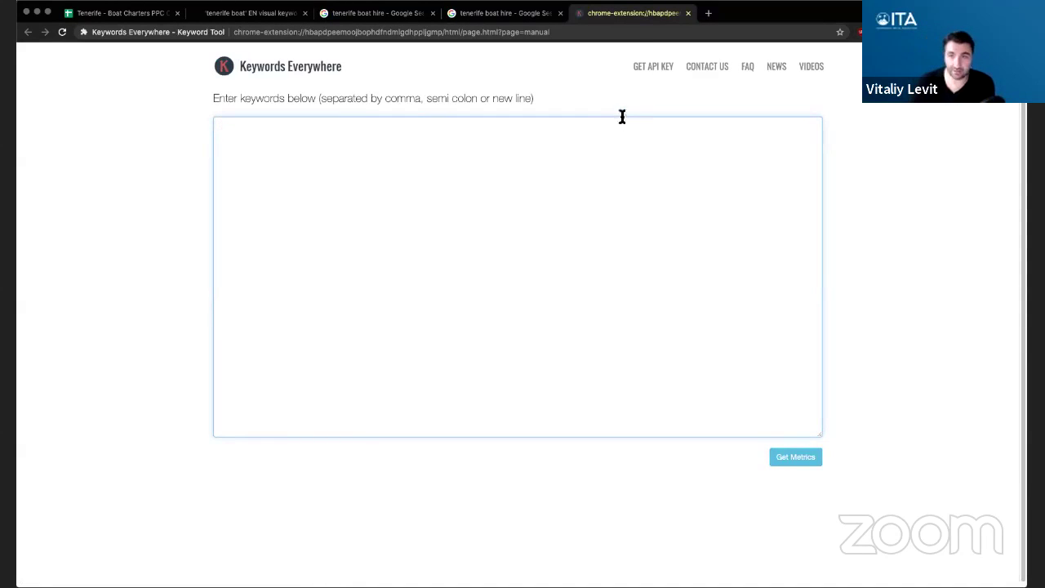
pyautogui.click(708, 13)
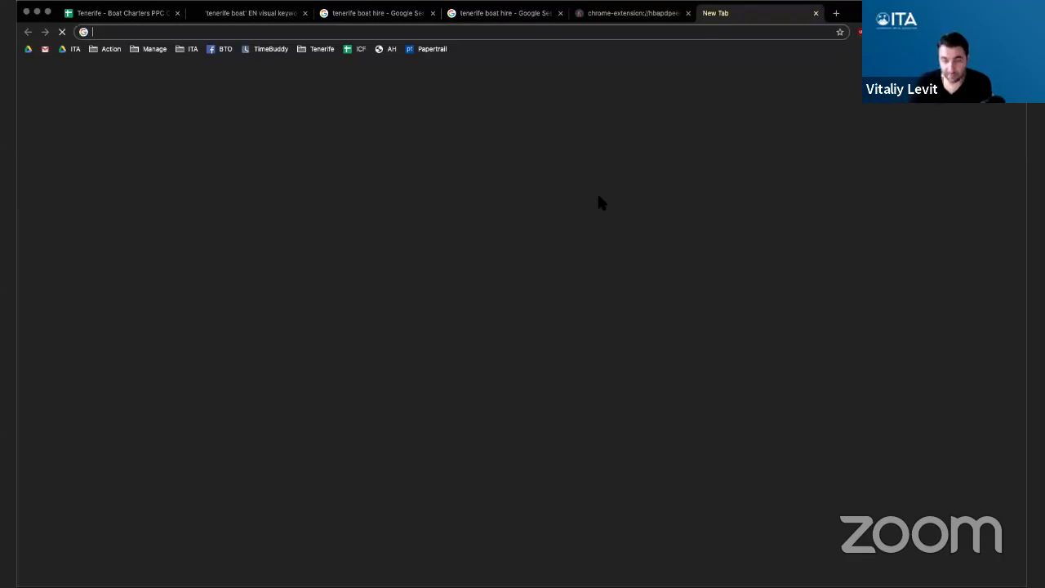
# - Find Searchbloom's Keyword Mixer Tool and enter tenerife and costa adeje in the first list
pyautogui.write('keyword mixer')
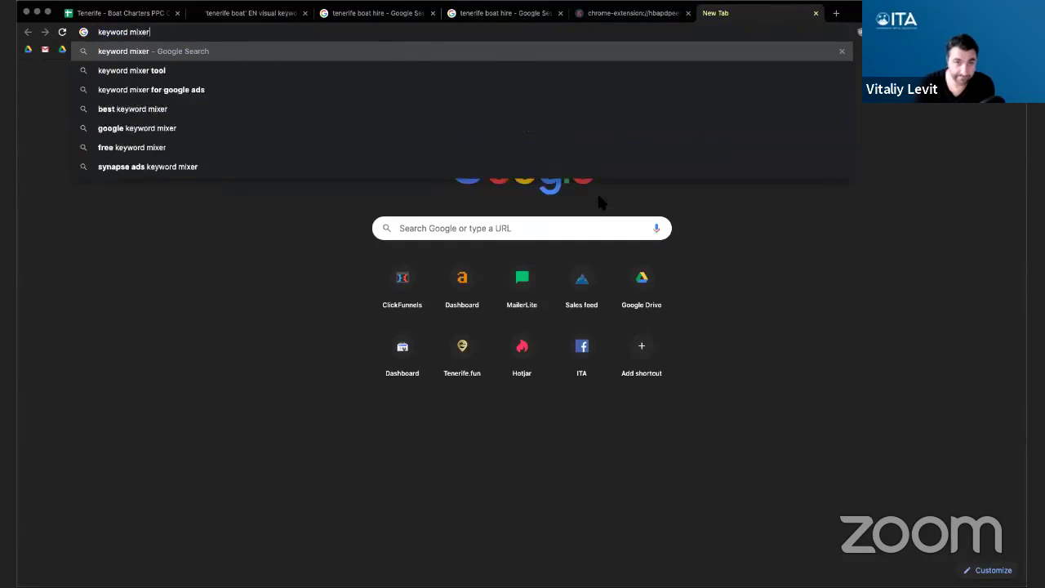
pyautogui.press('Return')
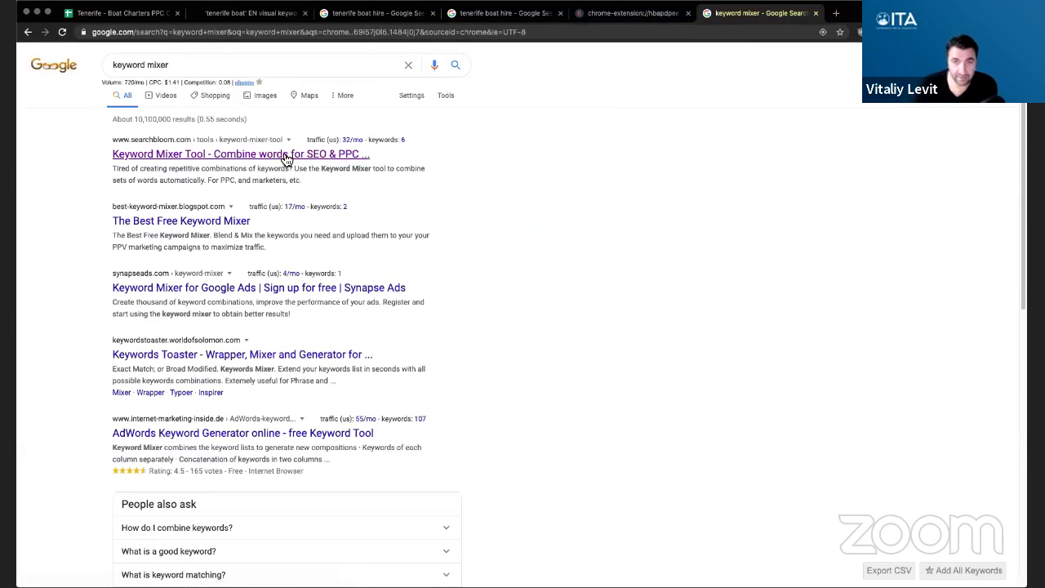
pyautogui.click(280, 155)
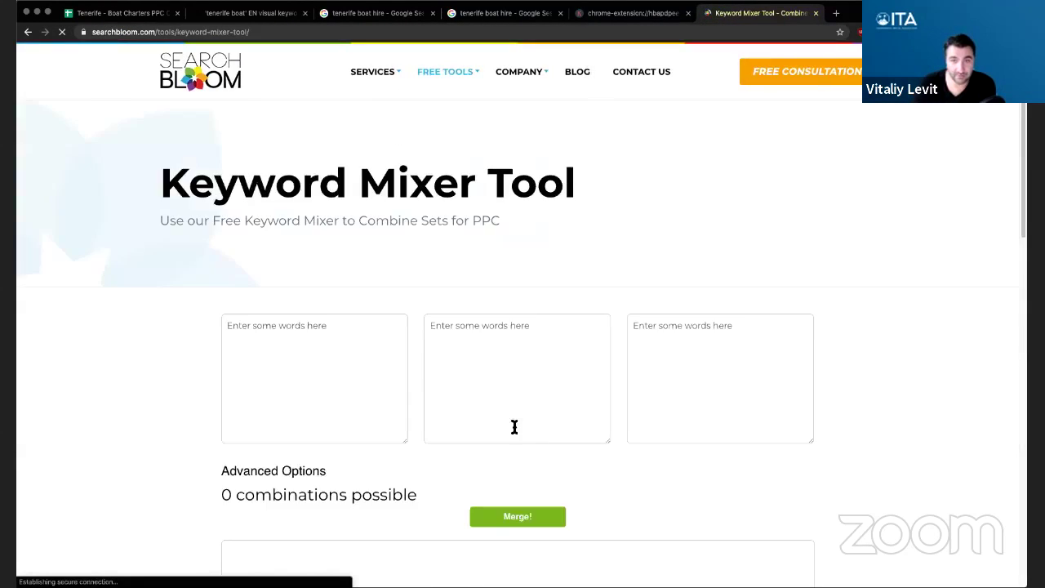
pyautogui.click(315, 377)
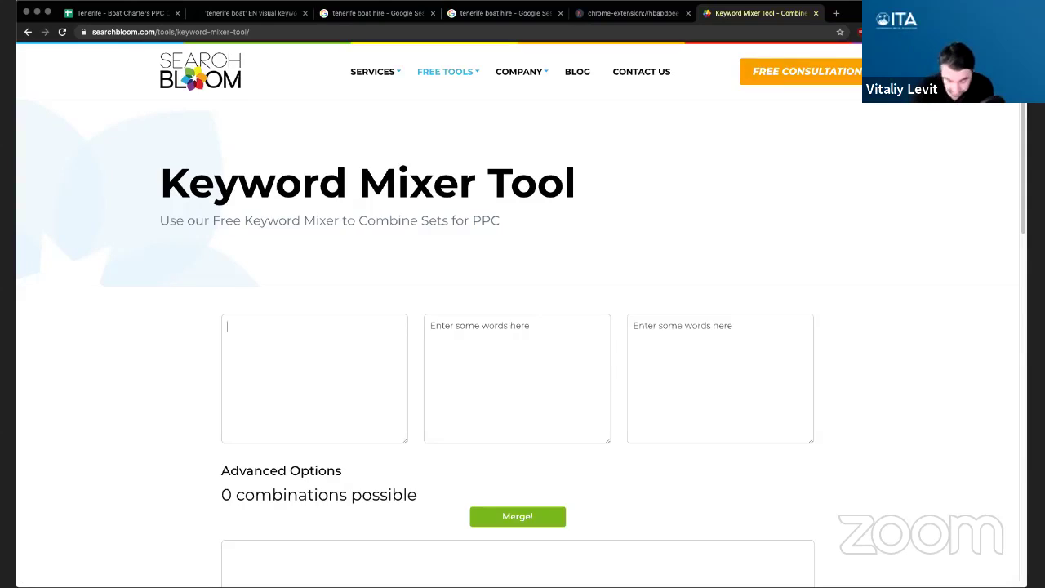
pyautogui.write('tenerife')
pyautogui.press('Return')
pyautogui.write('cos')
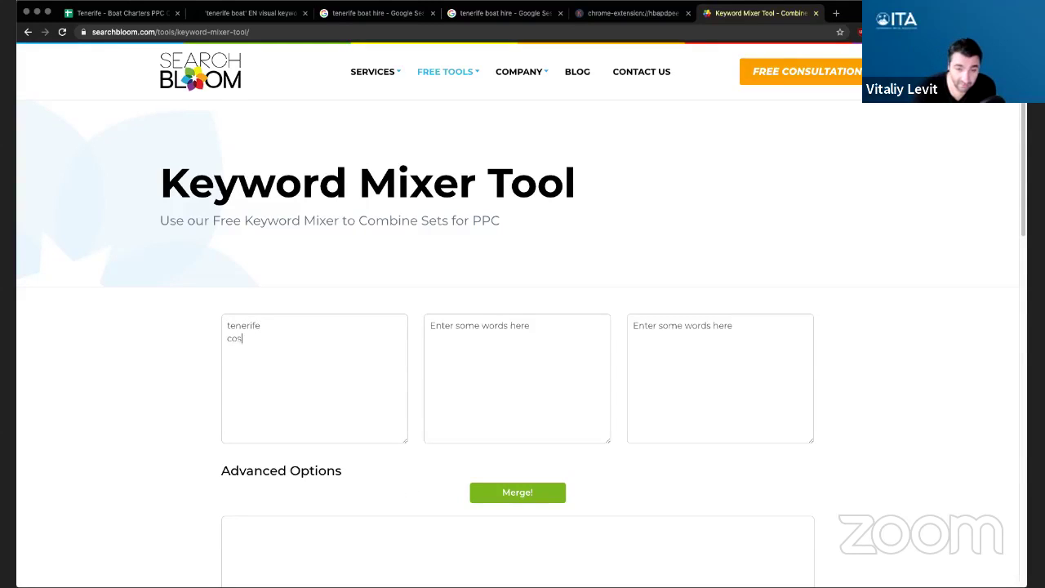
pyautogui.write('ta adeje')
pyautogui.press('Return')
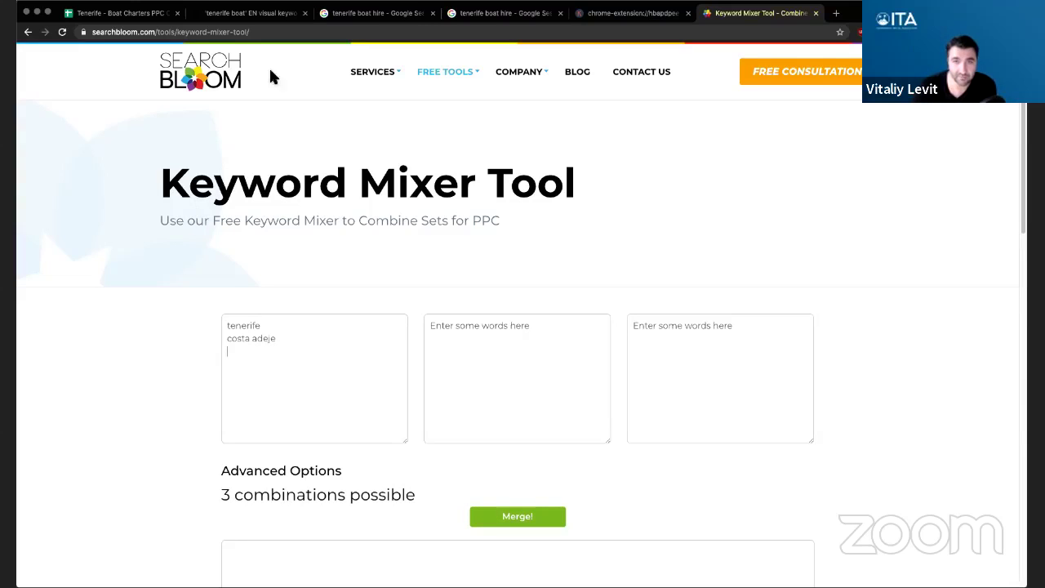
# - Dismiss the 'Before you leave' popup and open the Keywords Everywhere My Keywords list
pyautogui.moveTo(112, 34)
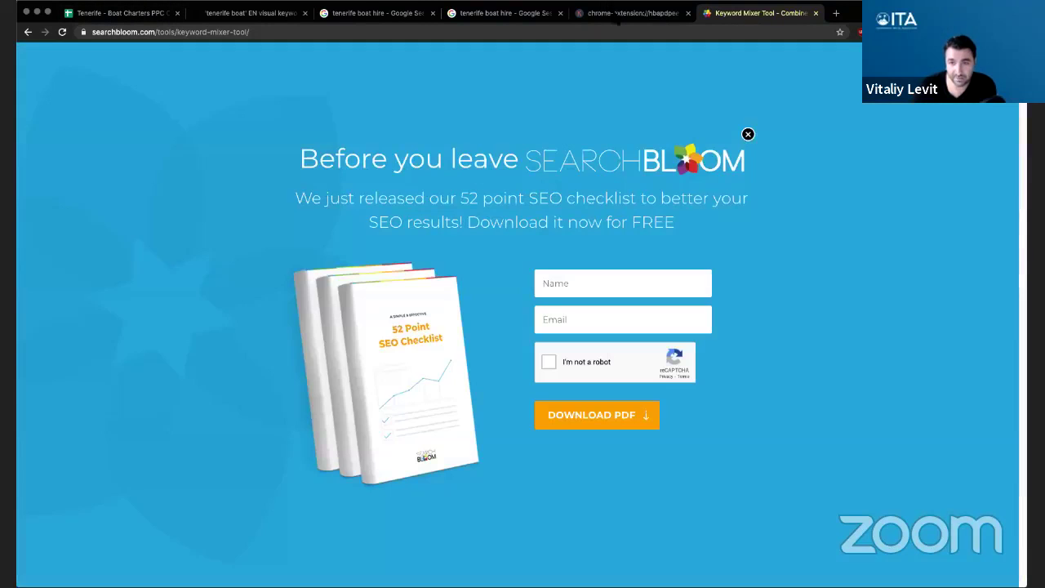
pyautogui.click(747, 133)
pyautogui.click(630, 13)
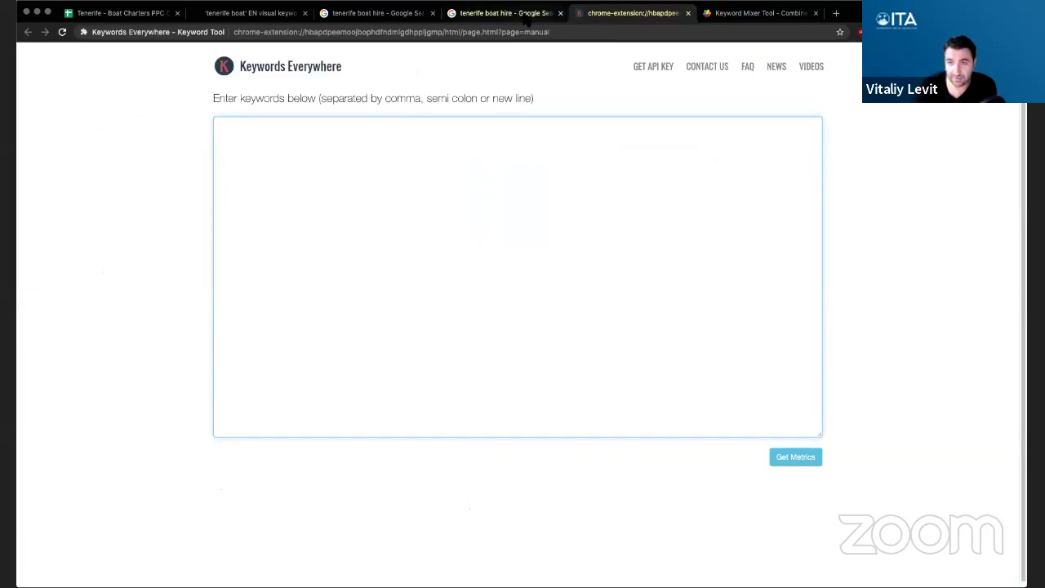
pyautogui.click(739, 13)
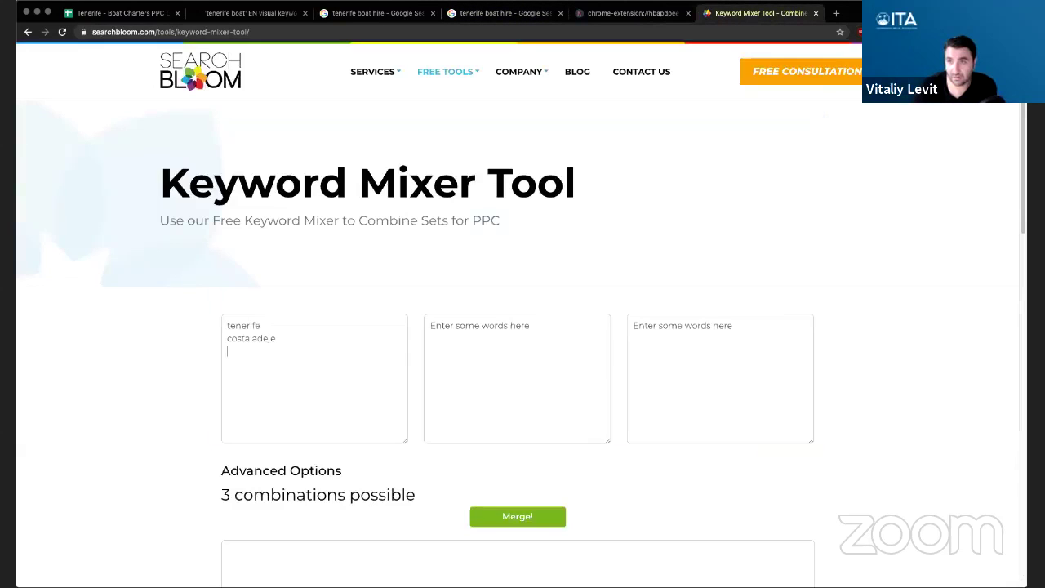
pyautogui.click(922, 32)
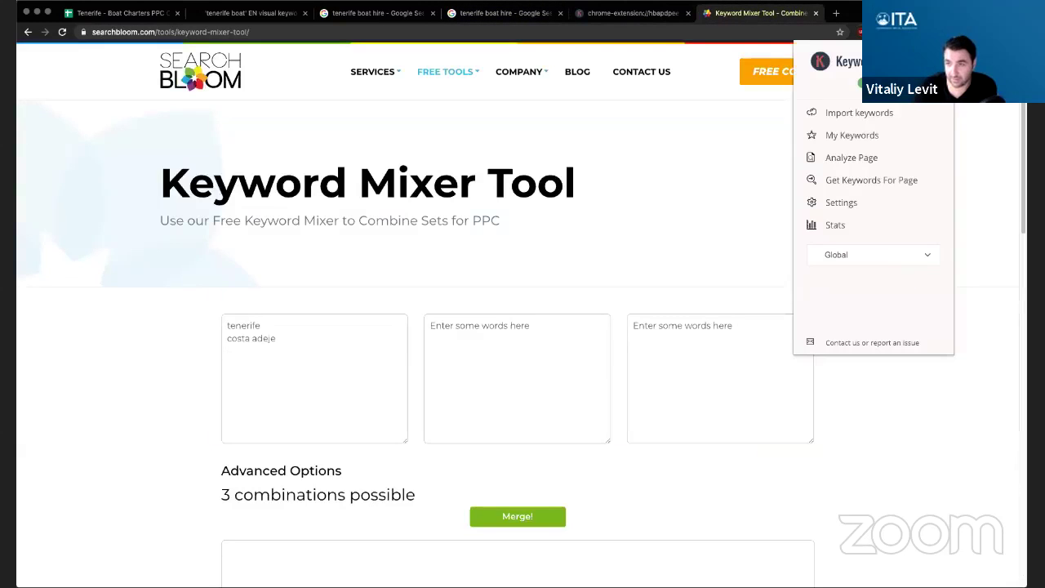
pyautogui.click(863, 137)
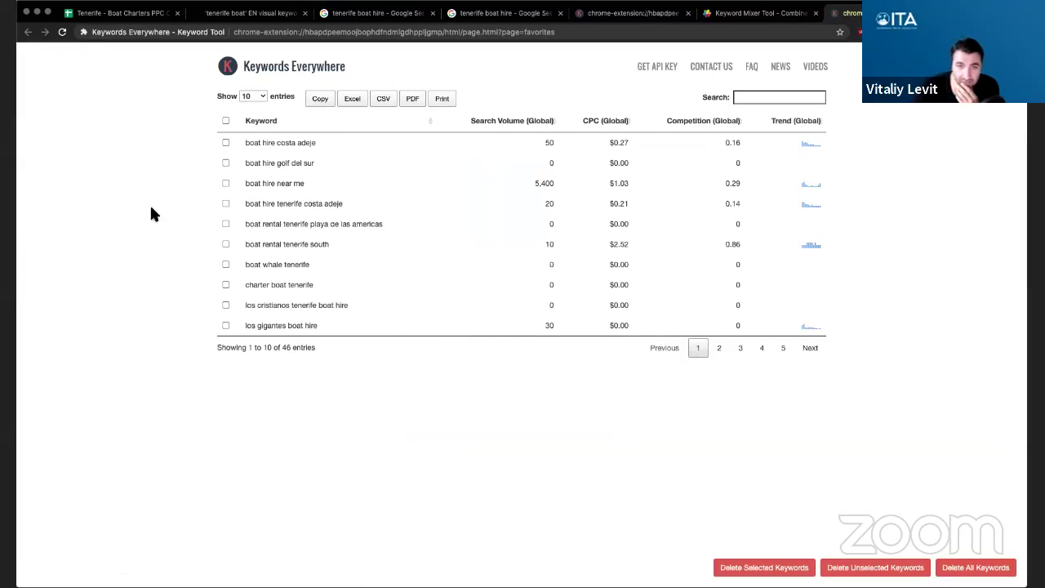
# - Show 500 saved keywords and copy 'playa de las americas' into the mixer's first list
pyautogui.click(245, 97)
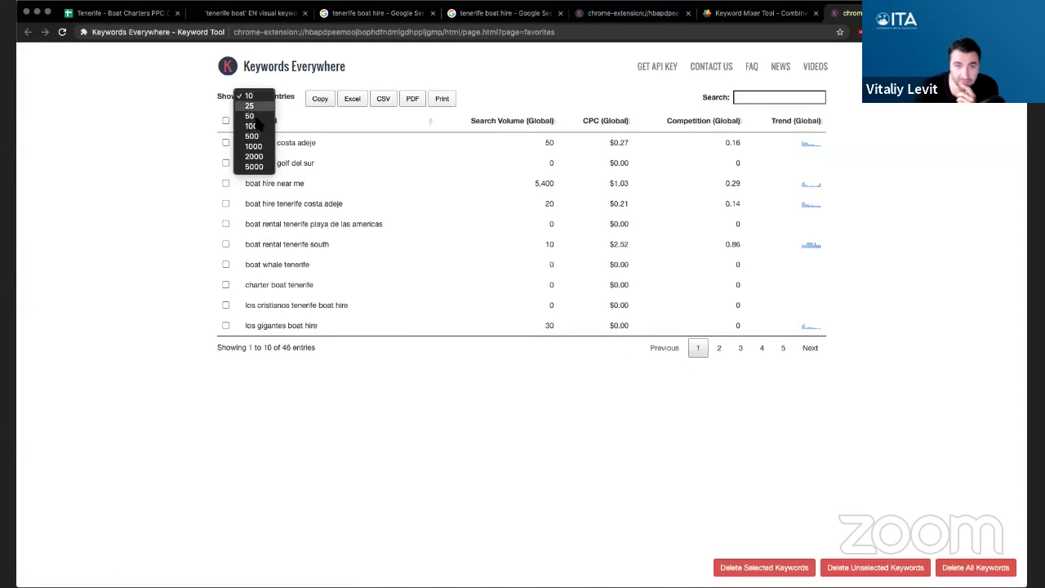
pyautogui.click(253, 136)
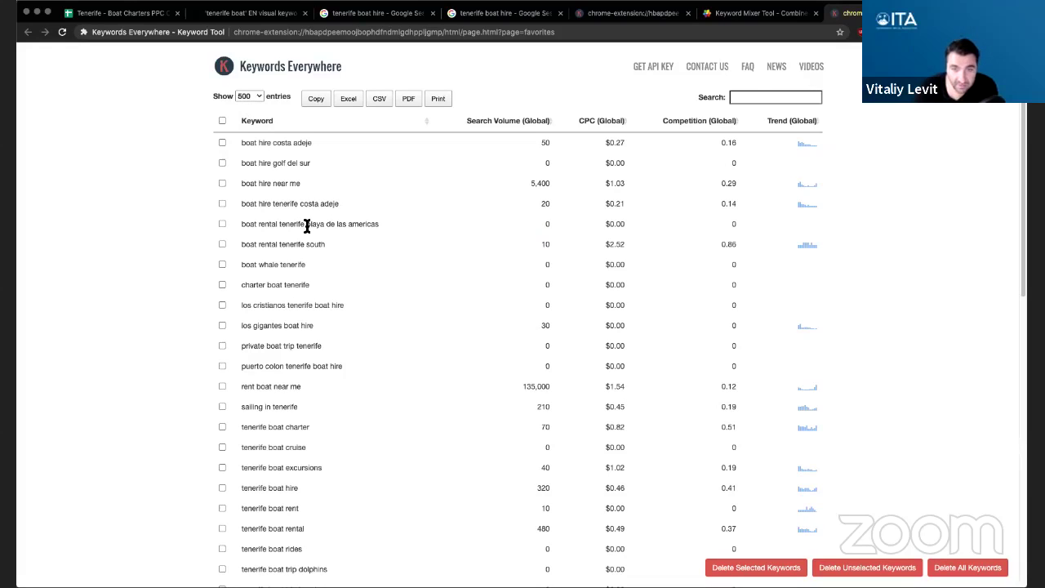
pyautogui.moveTo(307, 226); pyautogui.dragTo(377, 227)
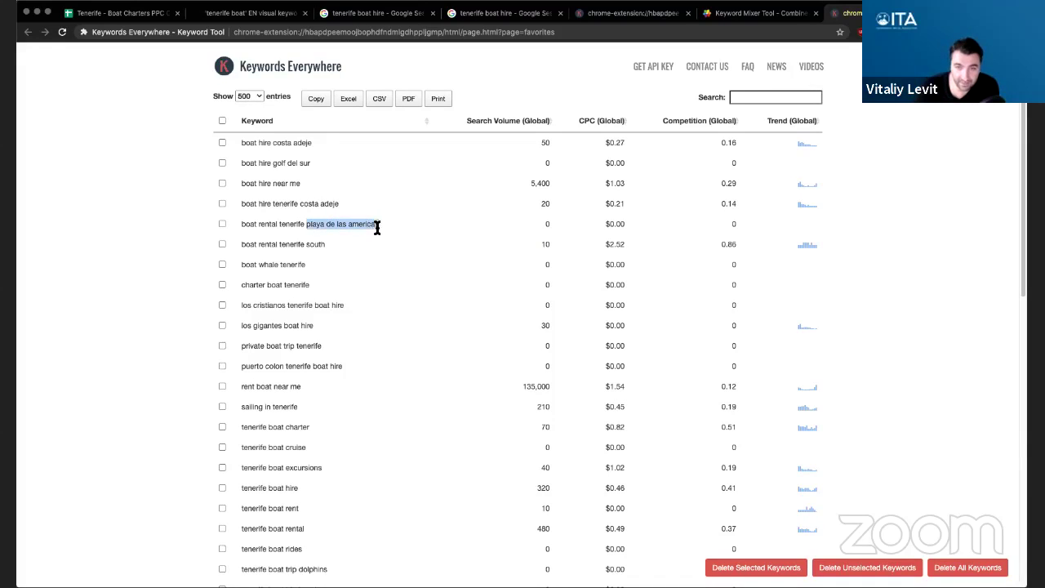
pyautogui.press('super+c')
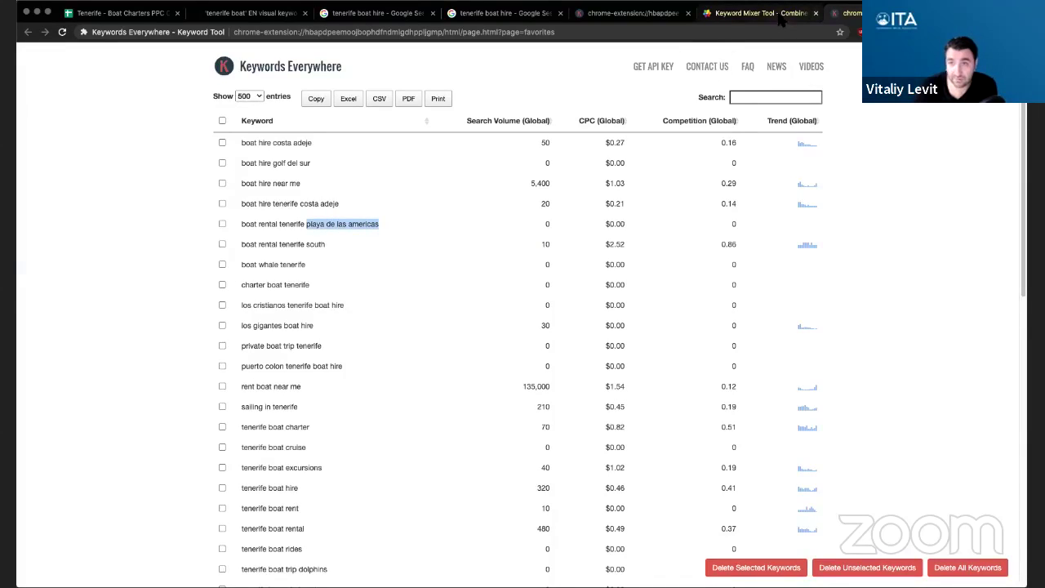
pyautogui.click(759, 13)
pyautogui.press('super+v')
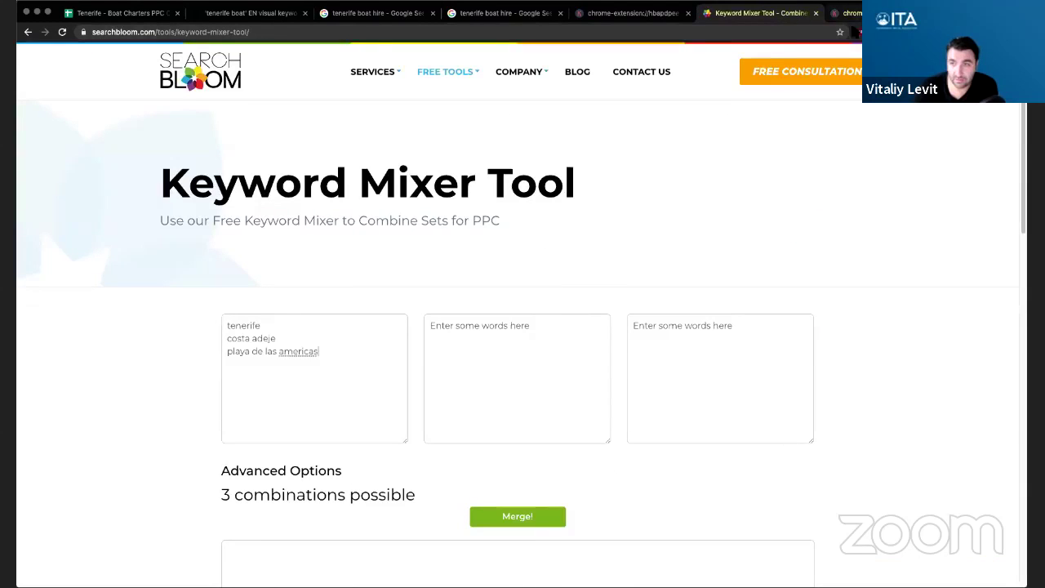
# - Add 'los cristianos' from the saved keywords to the first word list
pyautogui.hotkey('ctrl', 'Tab')
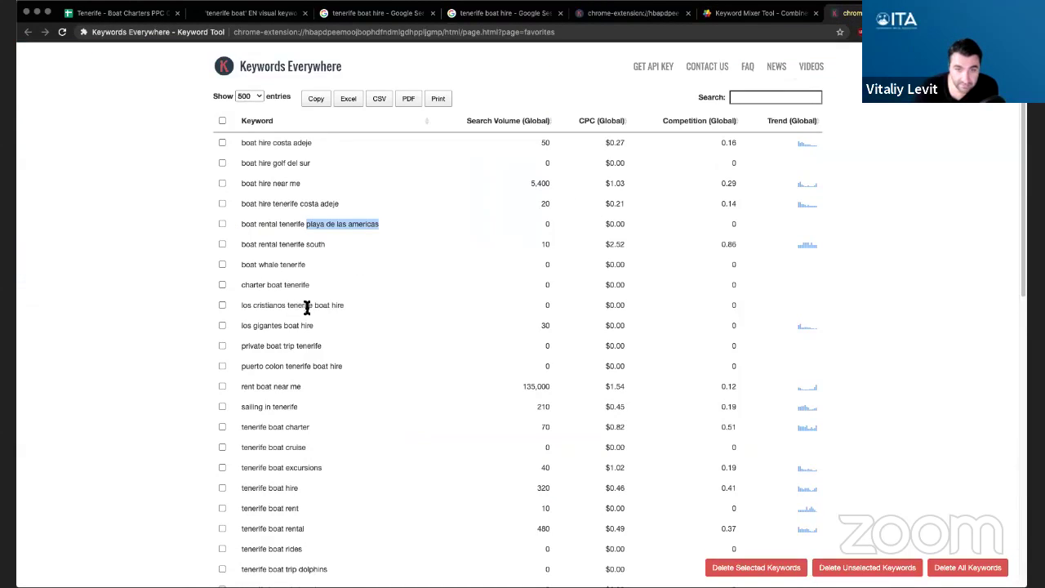
pyautogui.moveTo(242, 306); pyautogui.dragTo(287, 304)
pyautogui.click(755, 13)
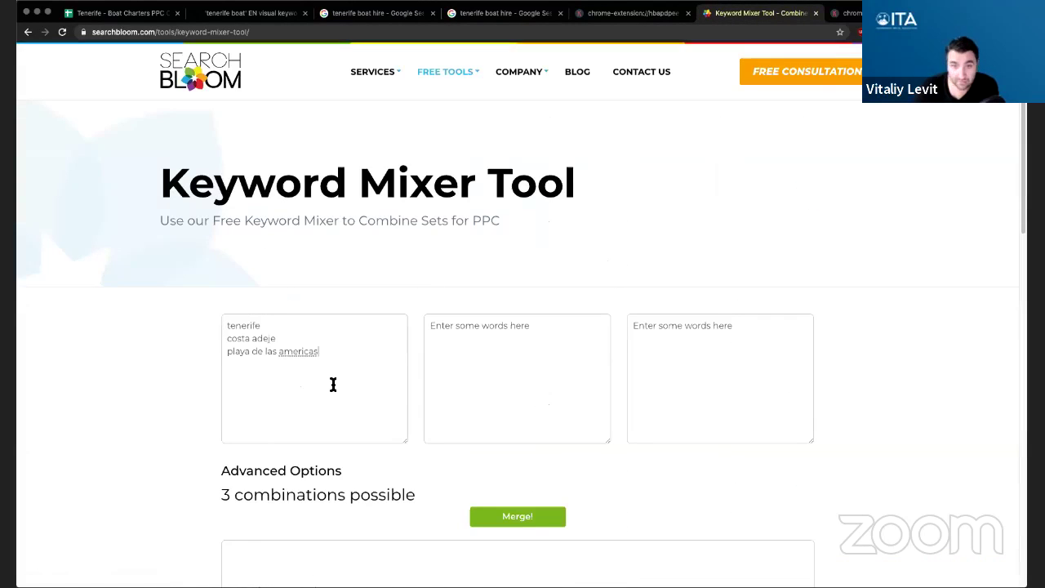
pyautogui.click(329, 389)
pyautogui.press('Return')
pyautogui.press('super+v')
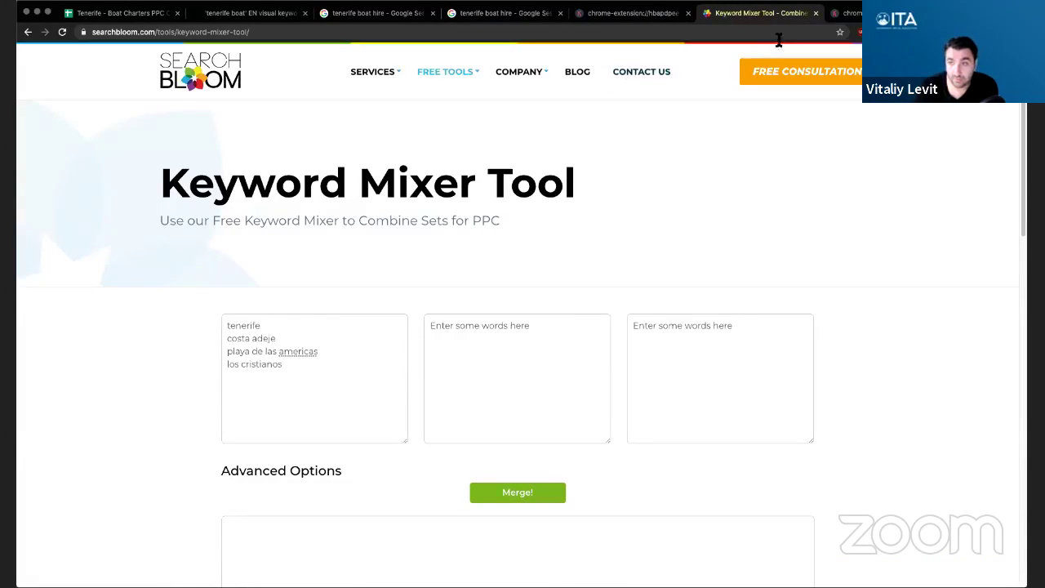
# - Copy 'puerto colon' from the saved keywords into the first word list
pyautogui.click(848, 13)
pyautogui.scroll(-1, 304, 325)
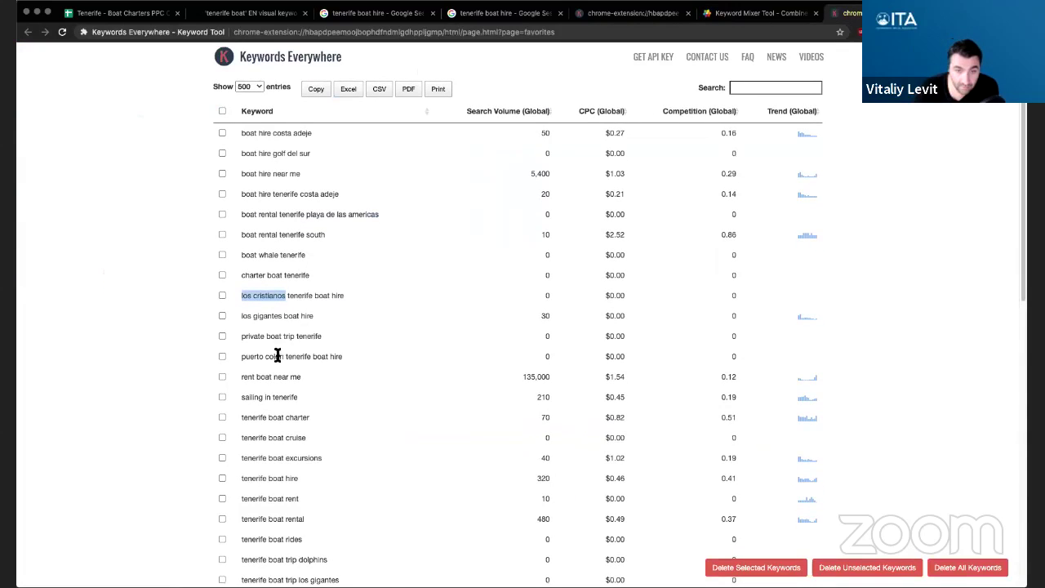
pyautogui.moveTo(242, 356); pyautogui.dragTo(283, 356)
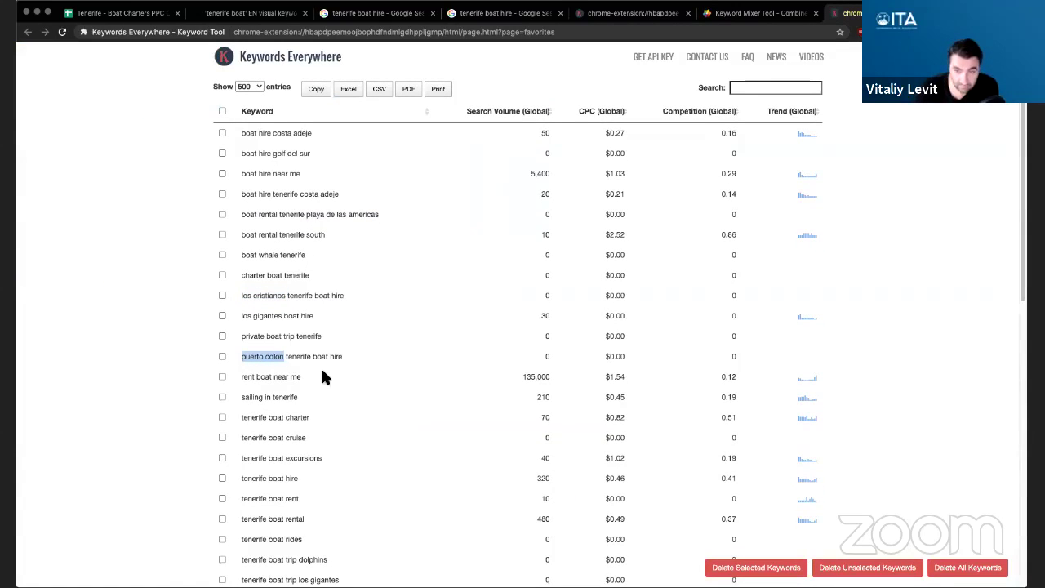
pyautogui.click(624, 13)
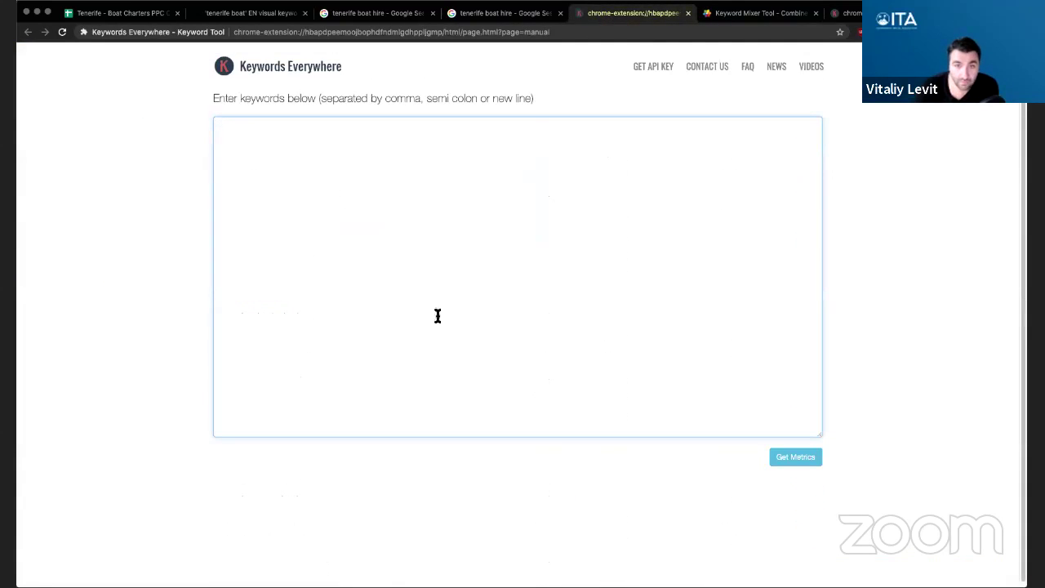
pyautogui.click(759, 14)
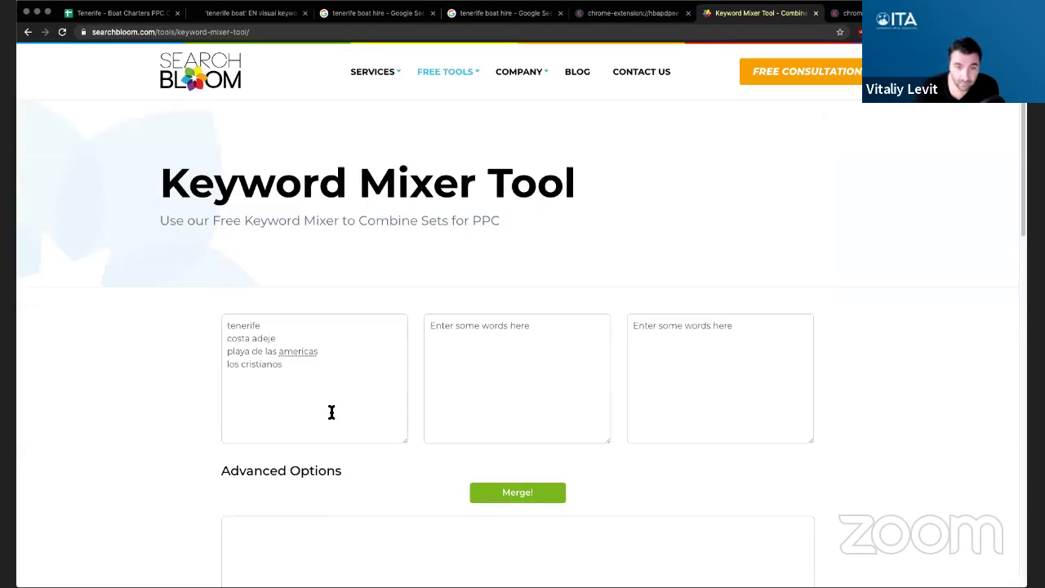
pyautogui.hotkey('ctrl', 'v')
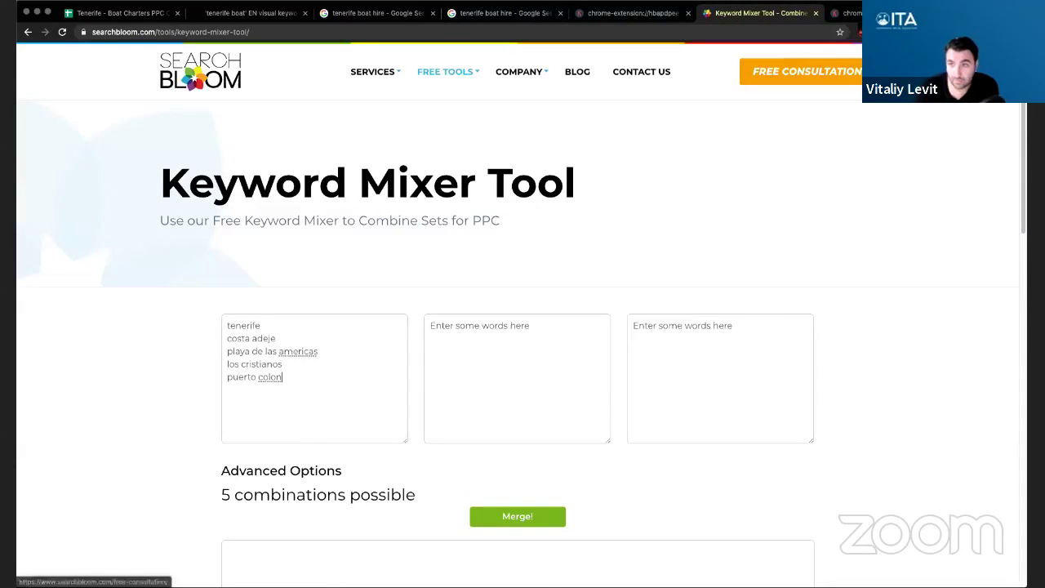
# - Add 'tenerife south' and 'los gigantes', completing seven locations with 7 combinations possible
pyautogui.click(847, 13)
pyautogui.scroll(-2, 394, 298)
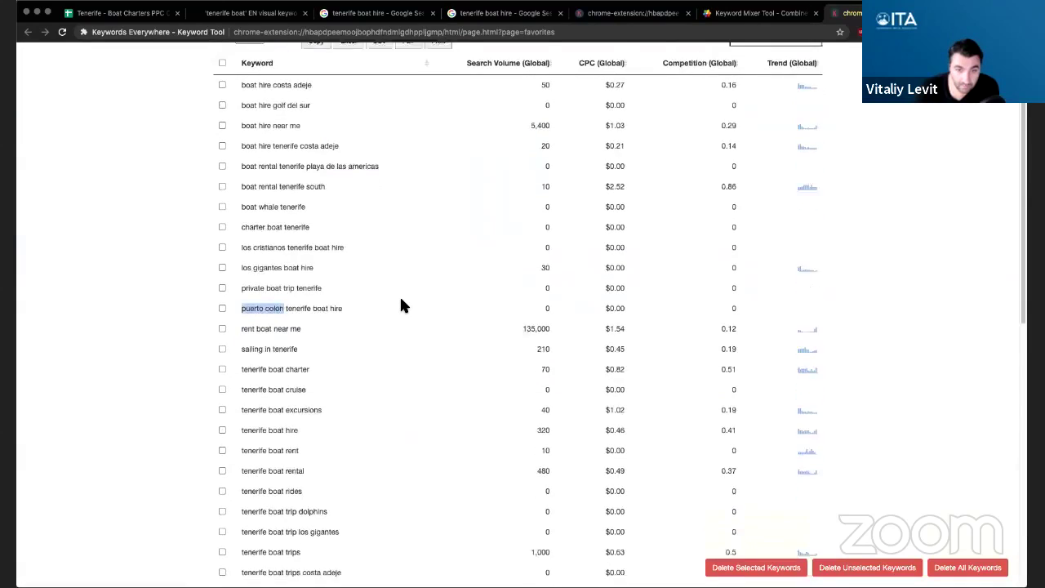
pyautogui.scroll(-7, 401, 302)
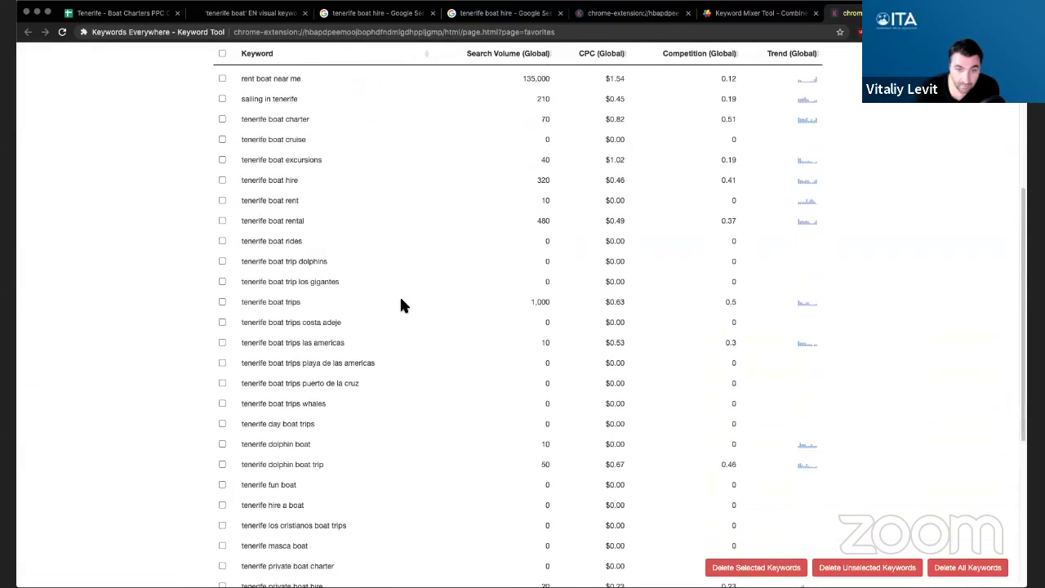
pyautogui.click(755, 13)
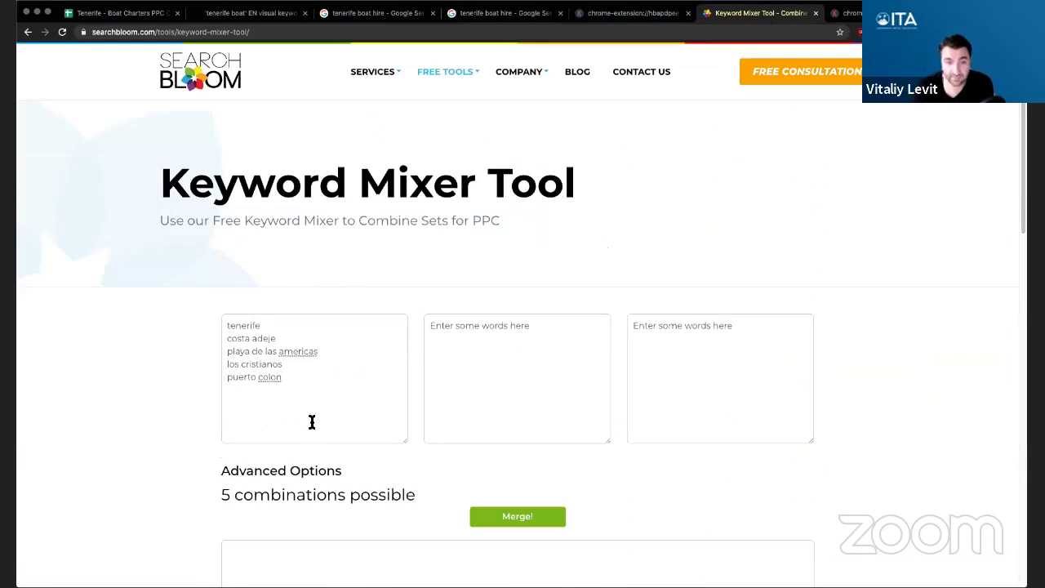
pyautogui.press('Return')
pyautogui.write('tenerife sou')
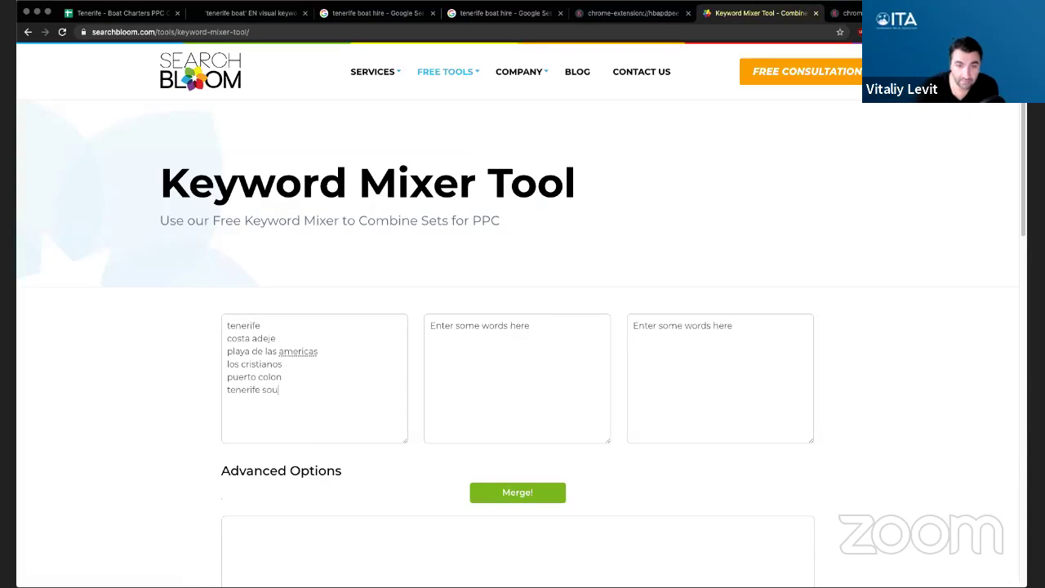
pyautogui.write('th')
pyautogui.press('Return')
pyautogui.write('los gigantes')
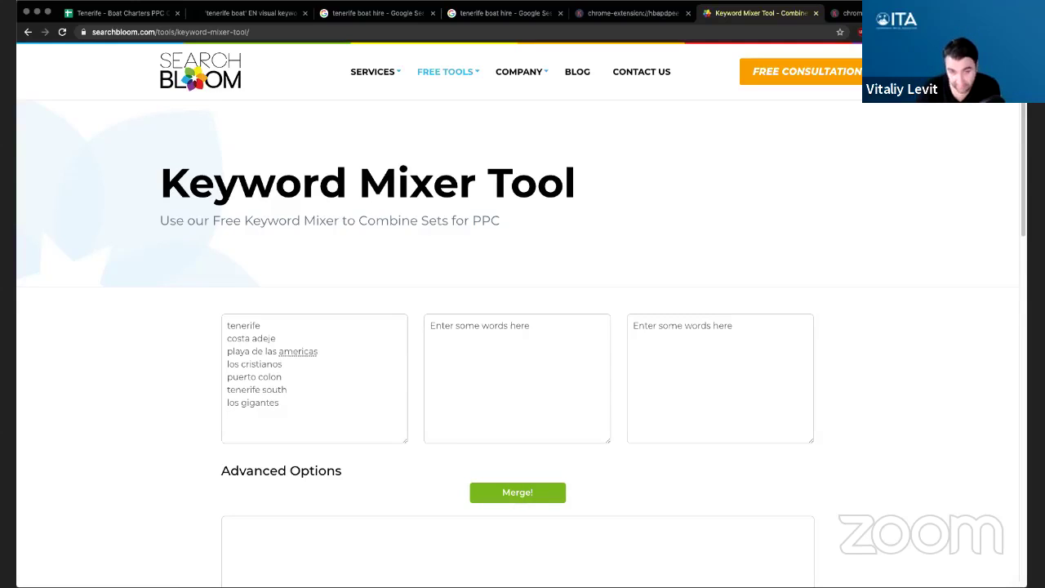
pyautogui.click(492, 364)
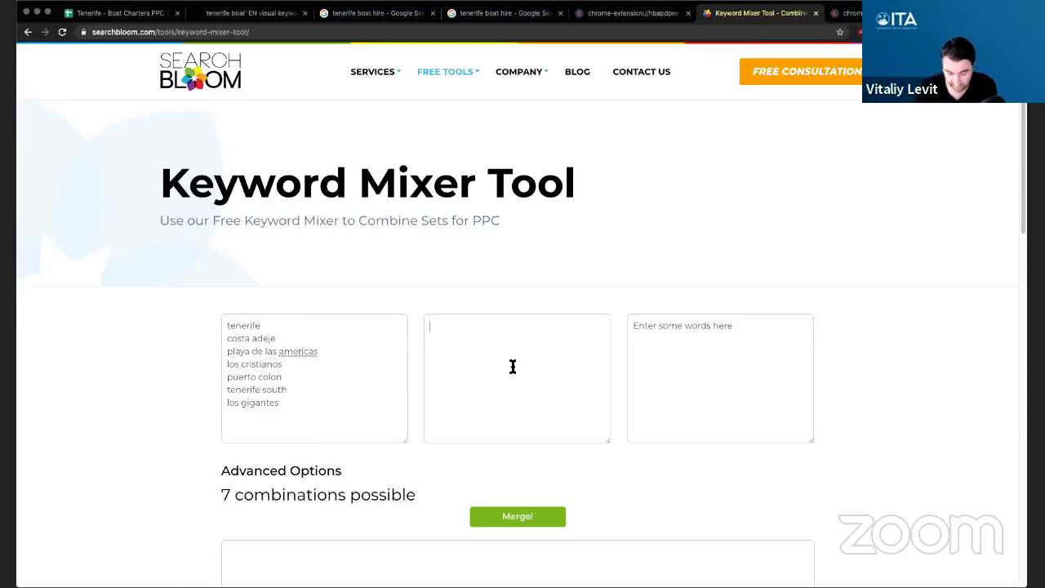
# - Enter boat, yacht, sail, sailing, boating, yachting and charter in the second word list
pyautogui.write('boat')
pyautogui.press('Return')
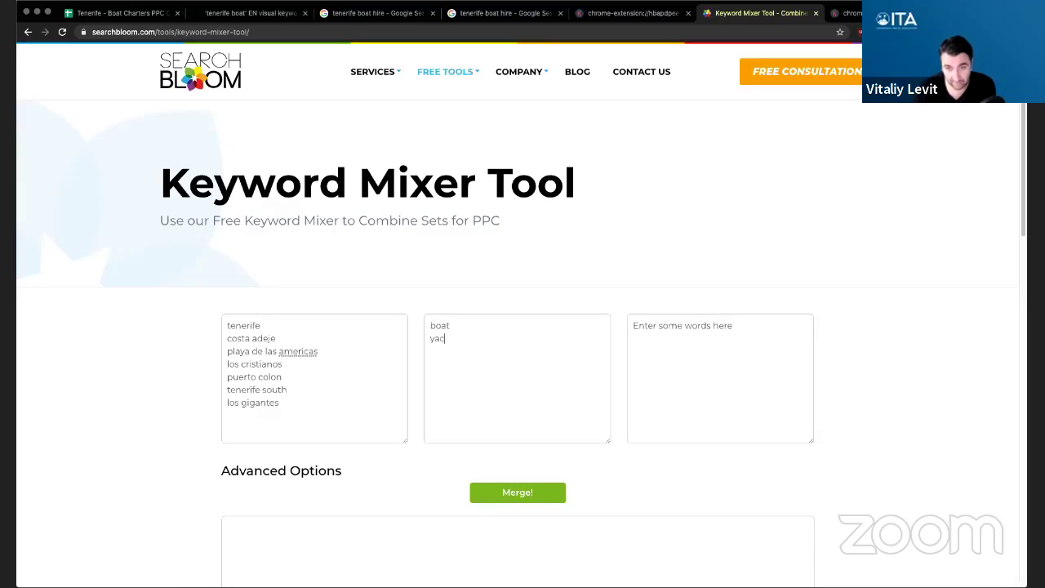
pyautogui.write('yacht')
pyautogui.press('Return')
pyautogui.write('sai')
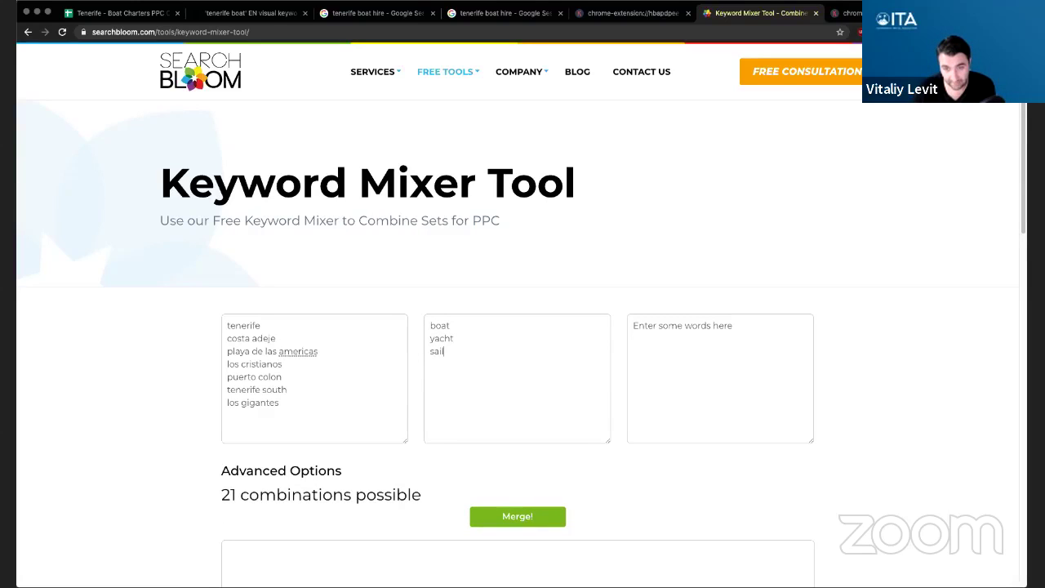
pyautogui.write('l')
pyautogui.press('Return')
pyautogui.write('sailing')
pyautogui.press('Return')
pyautogui.write('boat')
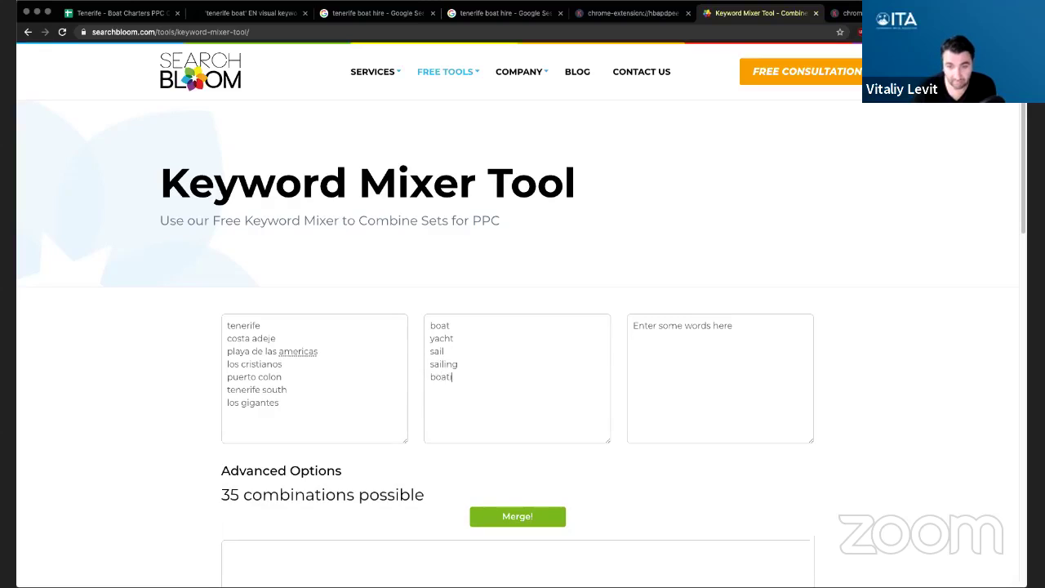
pyautogui.write('ing ')
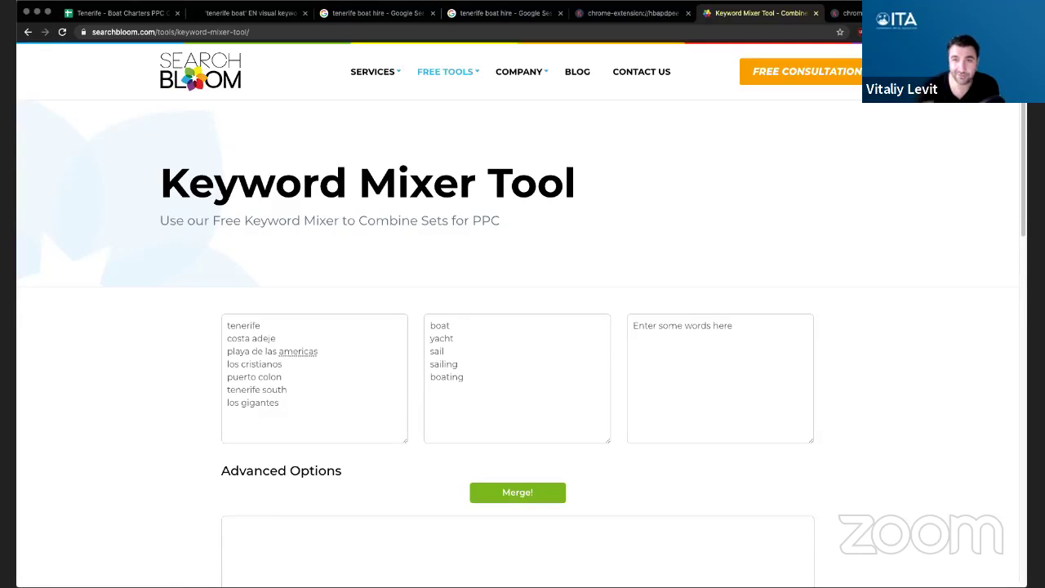
pyautogui.write('yachting')
pyautogui.press('Return')
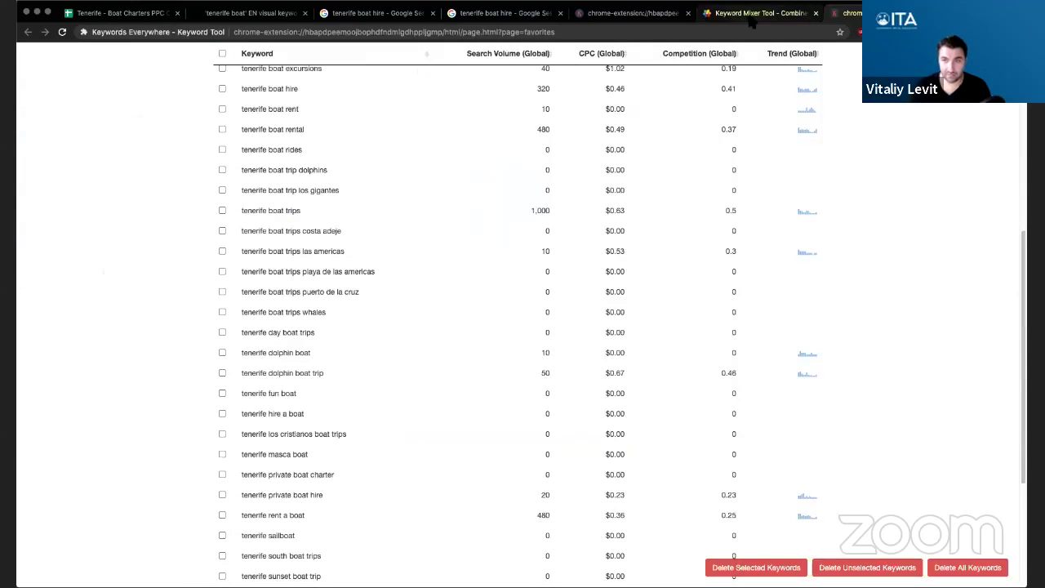
pyautogui.write('chart')
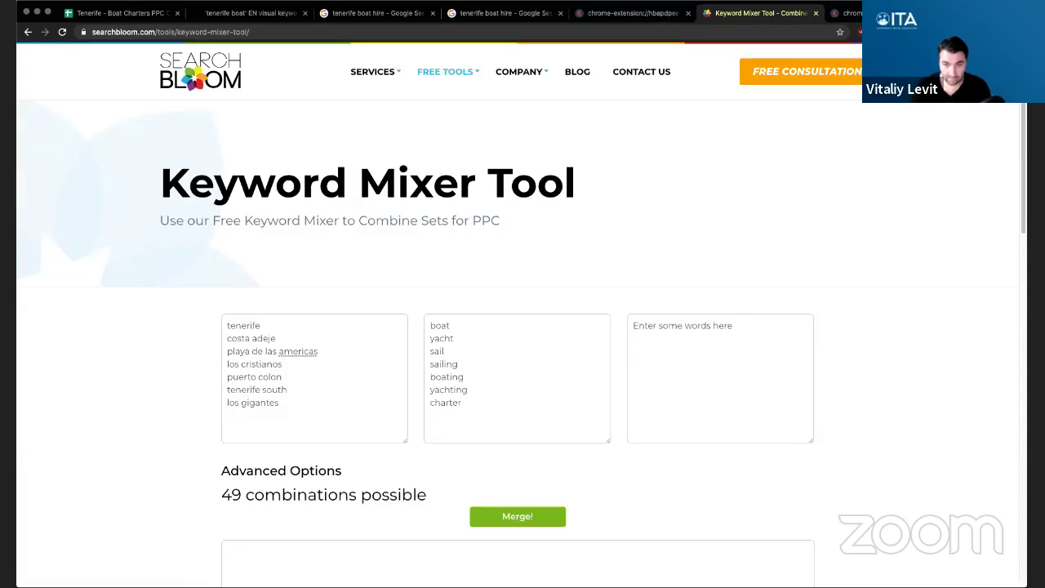
pyautogui.write('er')
pyautogui.press('Return')
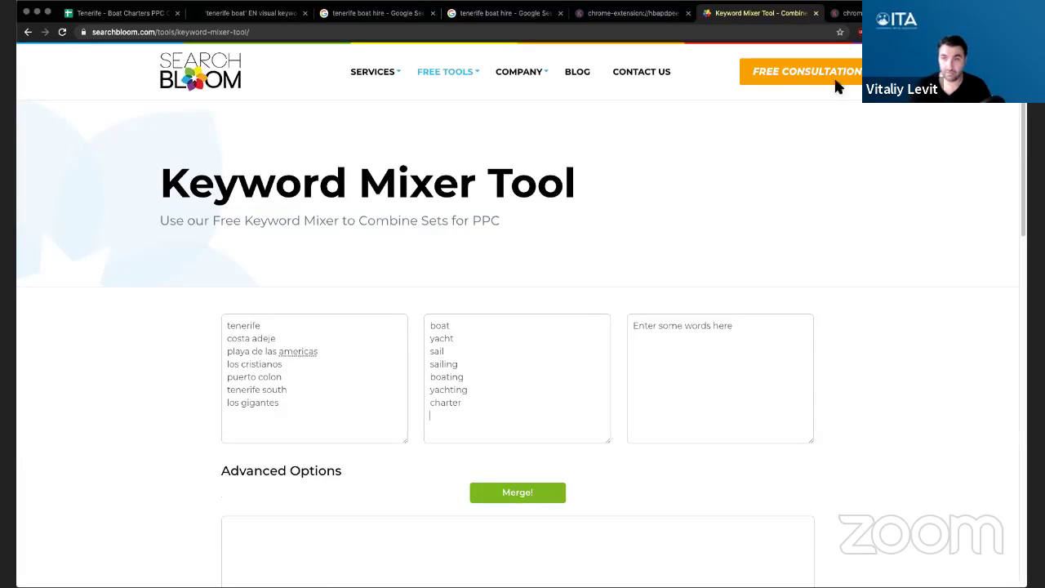
# - After checking the saved keywords, add dolphin and whale and remove the trailing empty line
pyautogui.click(846, 13)
pyautogui.scroll(-1, 438, 308)
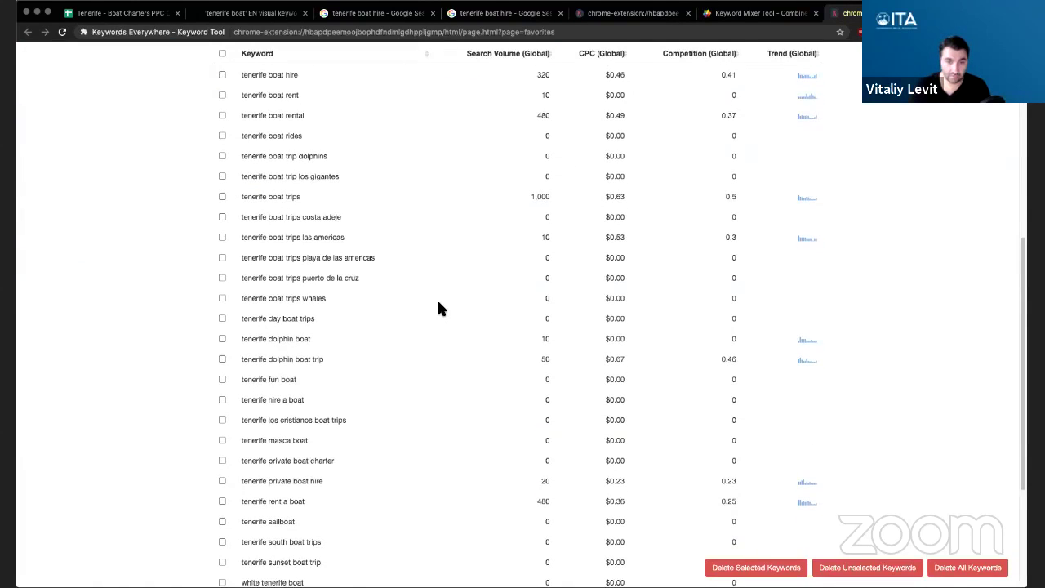
pyautogui.scroll(-1, 421, 347)
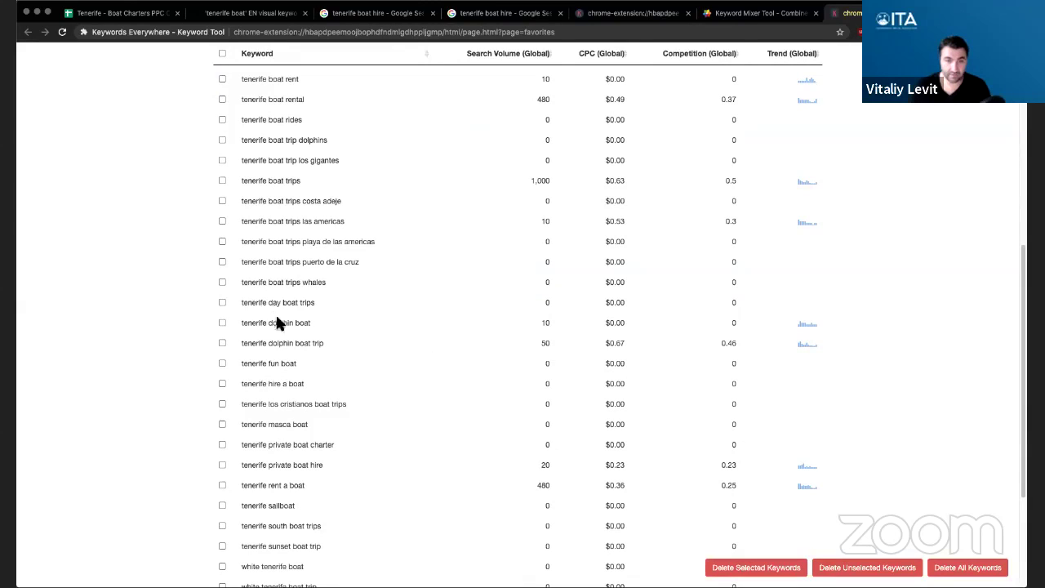
pyautogui.click(767, 13)
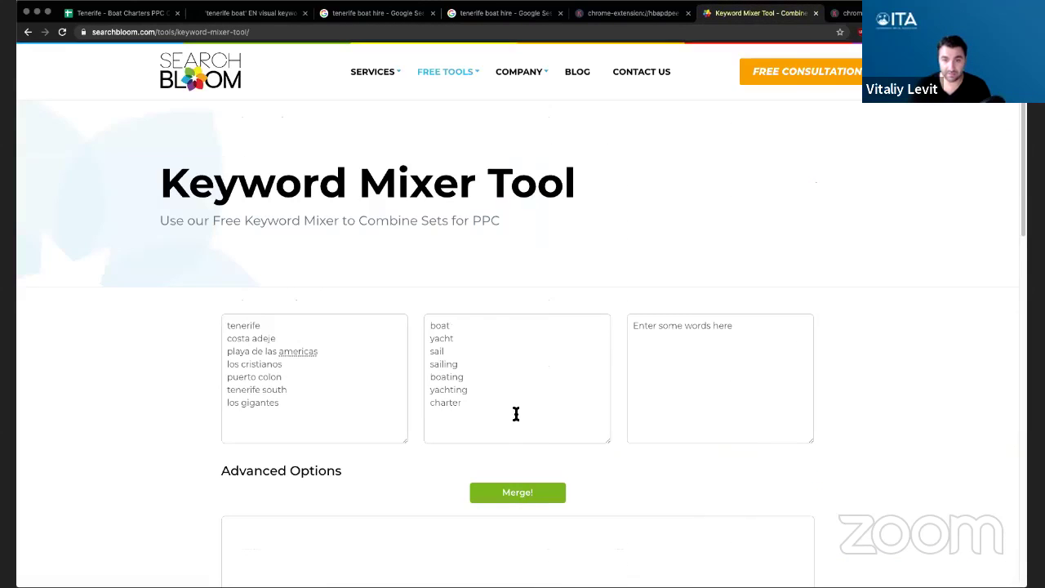
pyautogui.write('dolphin')
pyautogui.press('Return')
pyautogui.write('whale')
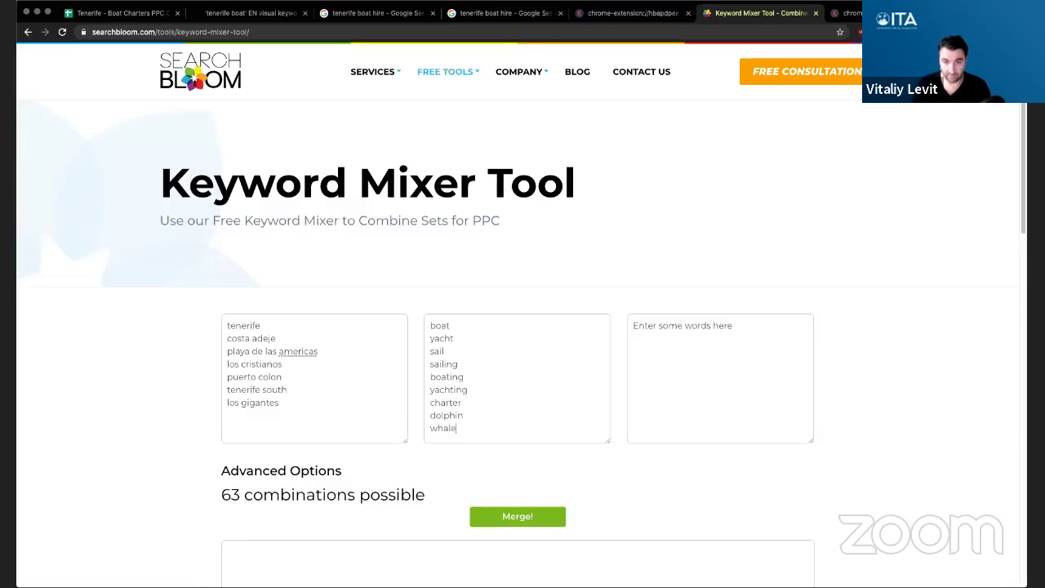
pyautogui.press('Return')
pyautogui.press('BackSpace')
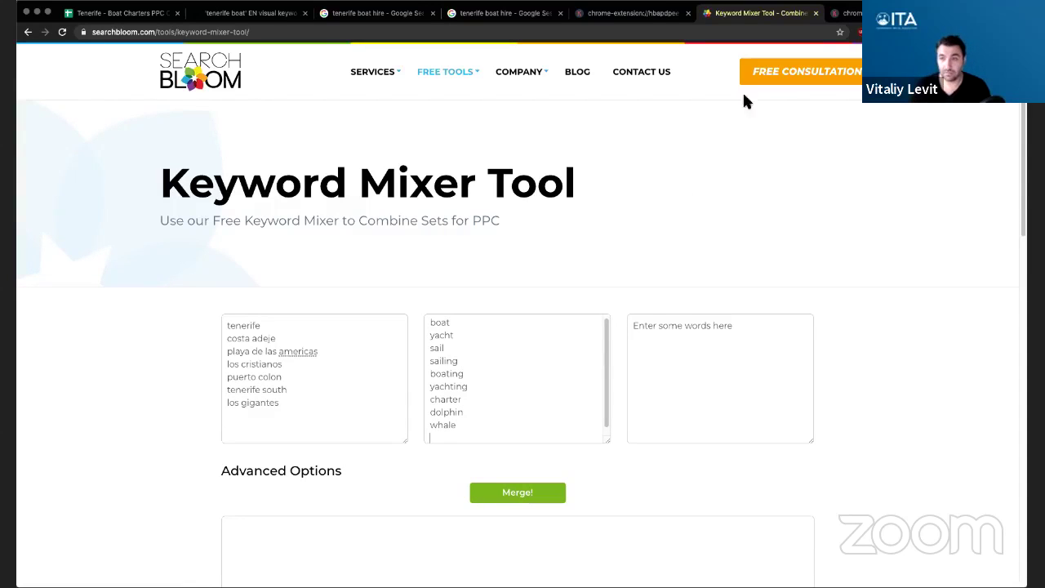
# - Review the Keywords Everywhere saved keyword metrics table against the mixer lists
pyautogui.hotkey('ctrl', 'Tab')
pyautogui.scroll(-3, 453, 314)
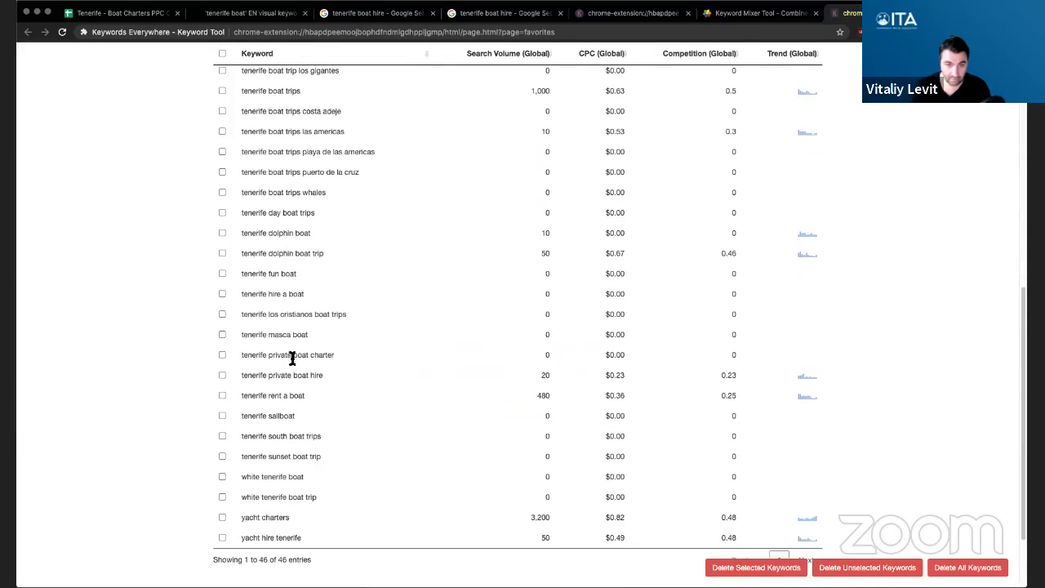
pyautogui.scroll(-1, 373, 392)
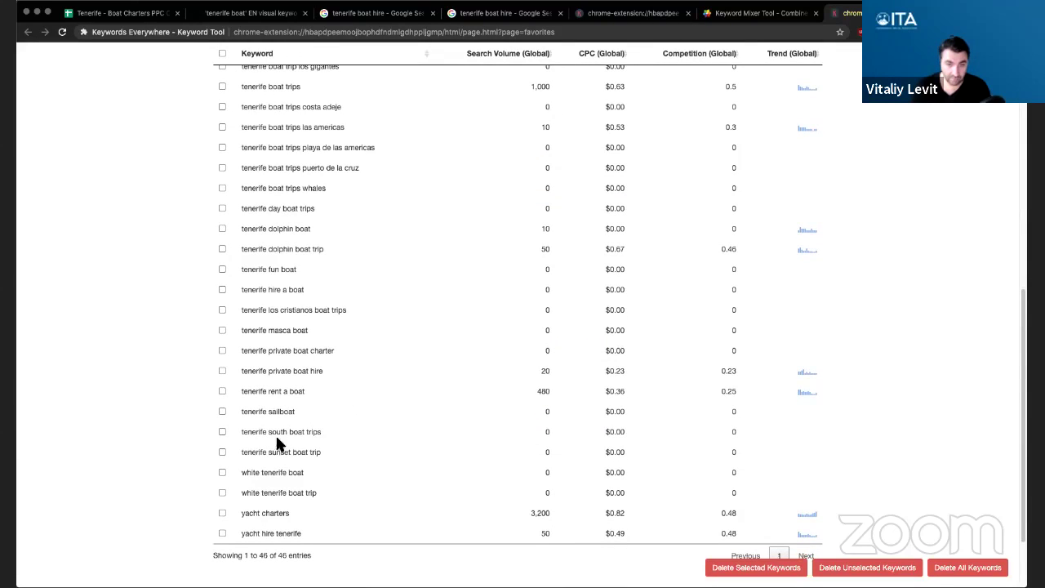
pyautogui.scroll(-1, 432, 389)
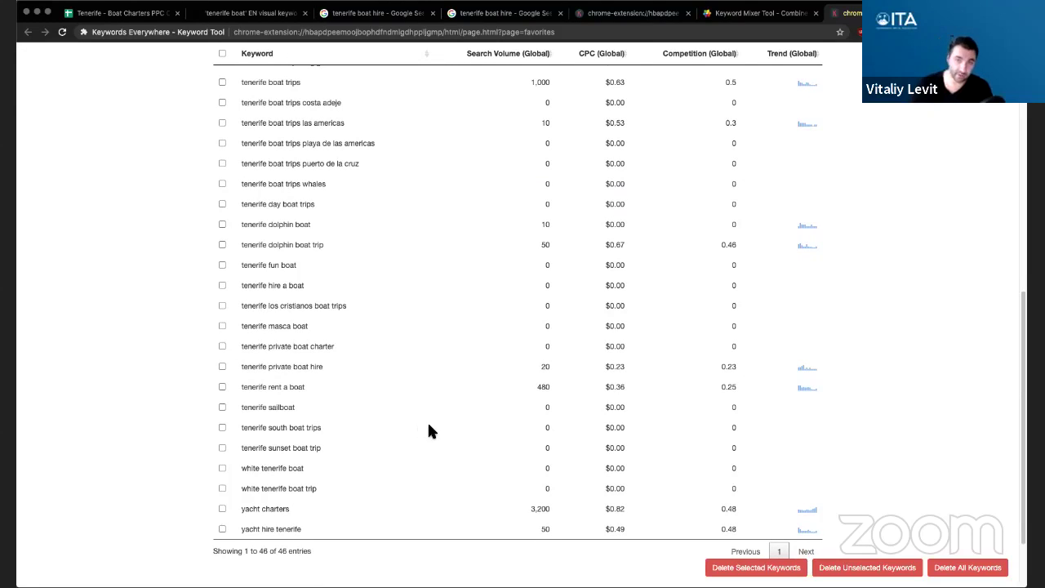
pyautogui.scroll(-1, 427, 426)
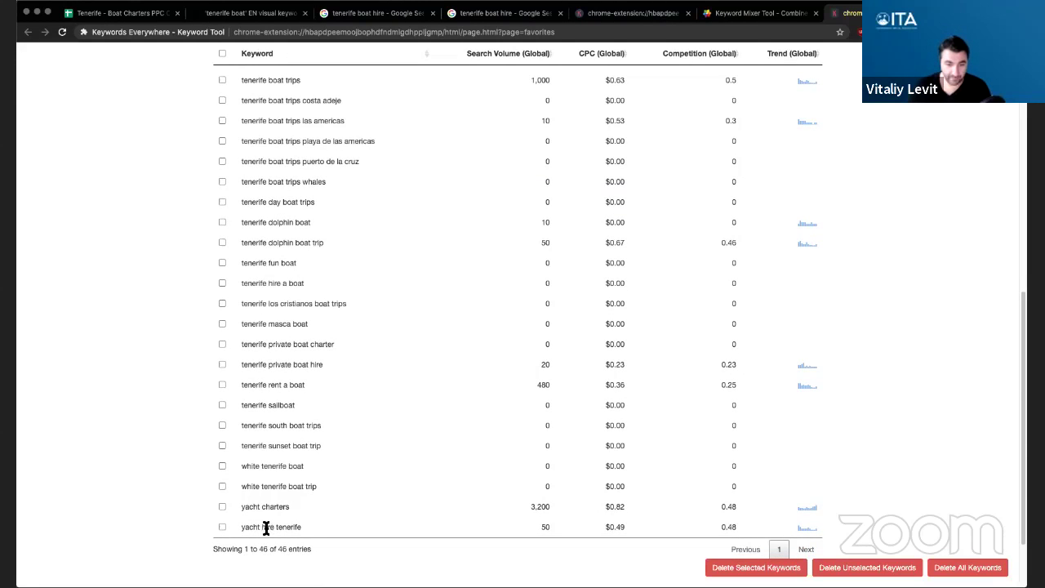
pyautogui.click(759, 13)
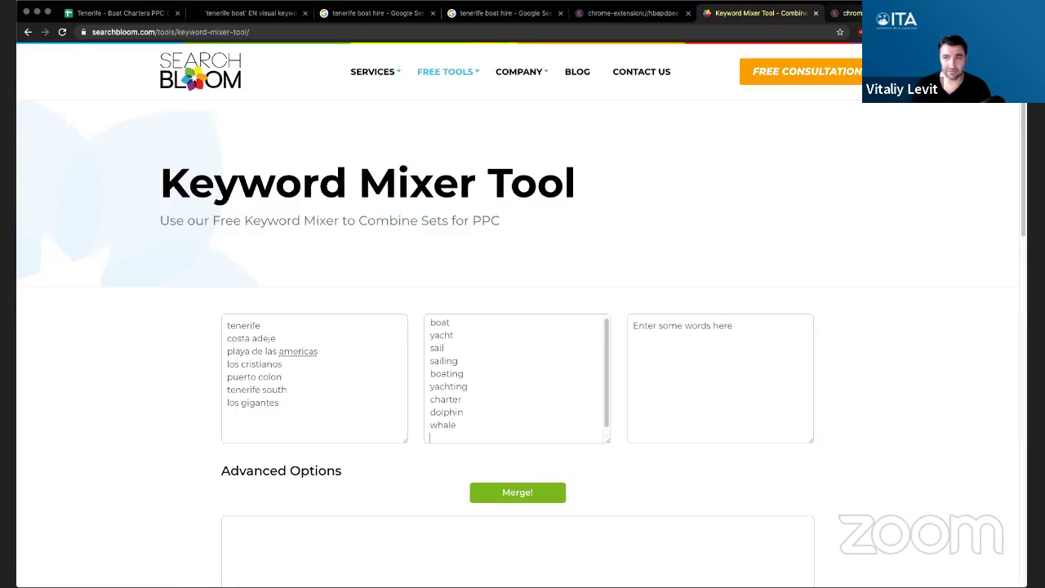
pyautogui.click(848, 13)
pyautogui.scroll(10, 450, 225)
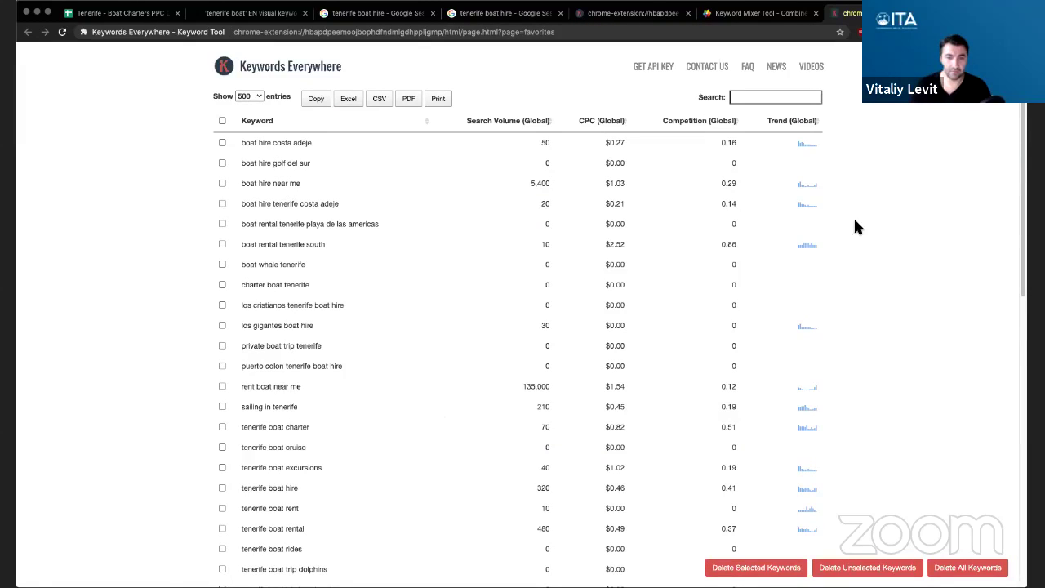
# - Fill the third word list with tour, excursion, private, rental and hire for 420 combinations
pyautogui.click(759, 13)
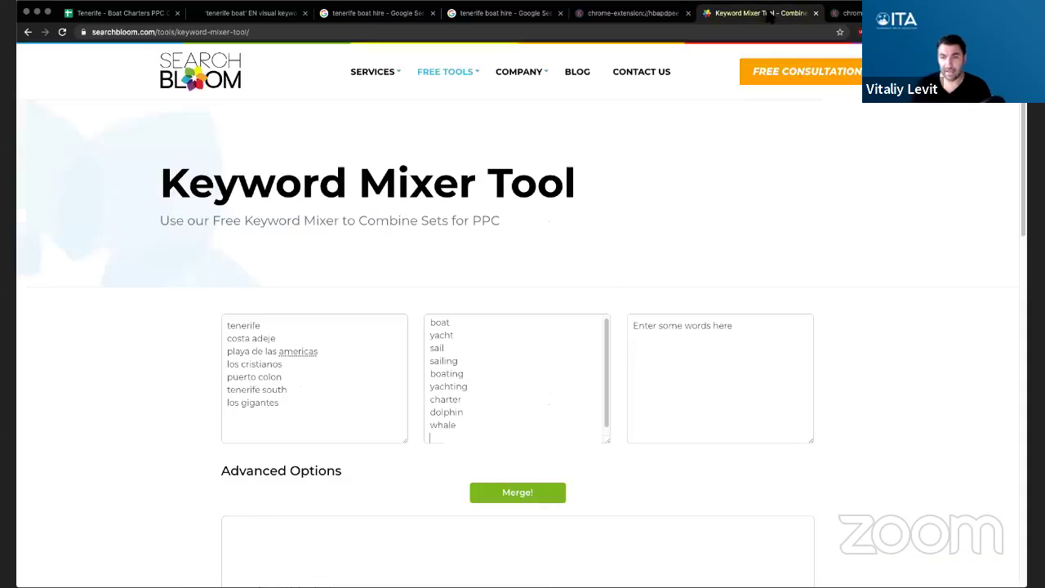
pyautogui.click(691, 398)
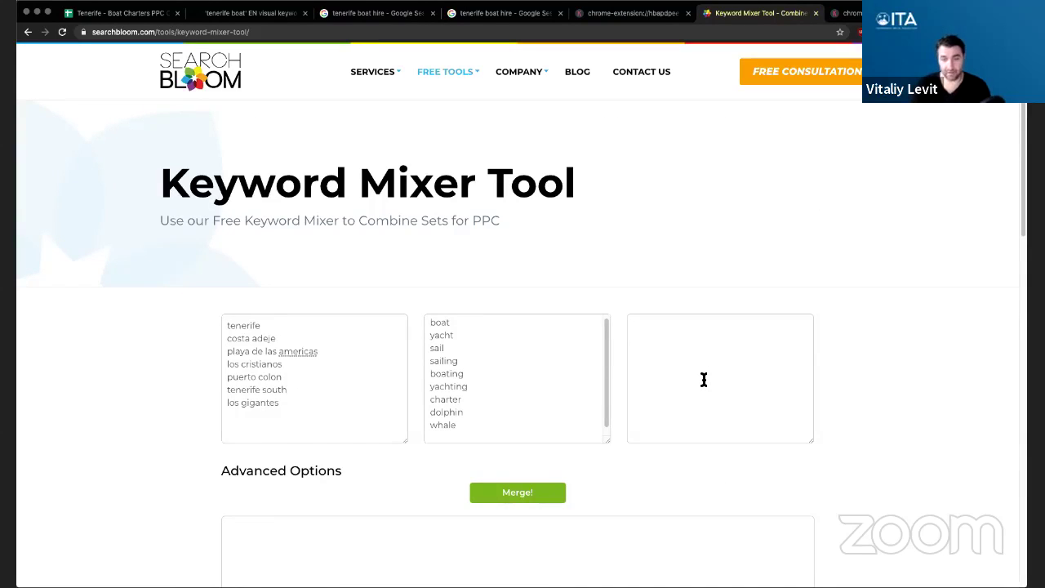
pyautogui.write('tour')
pyautogui.press('Return')
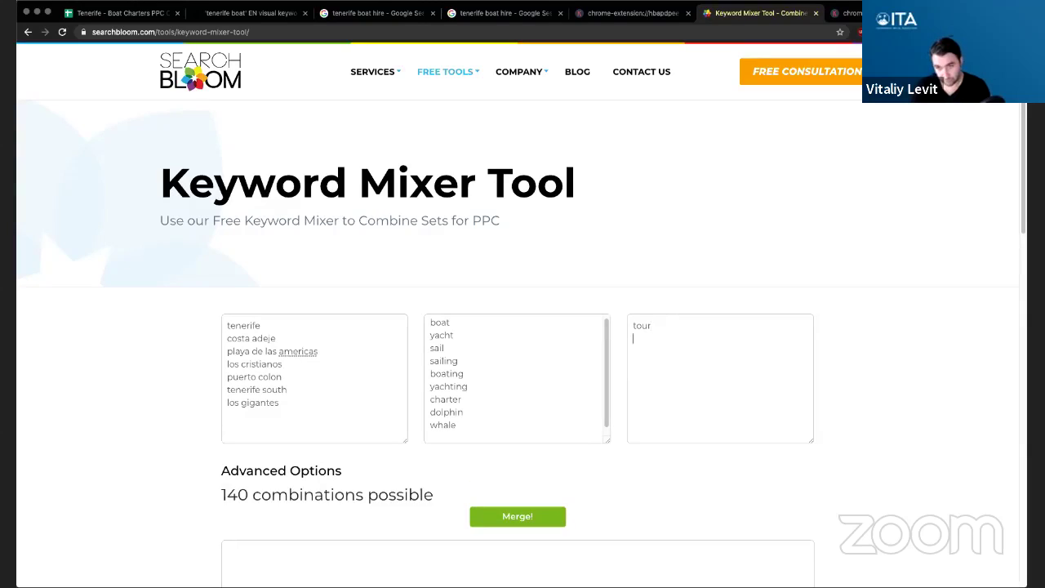
pyautogui.write('excursion')
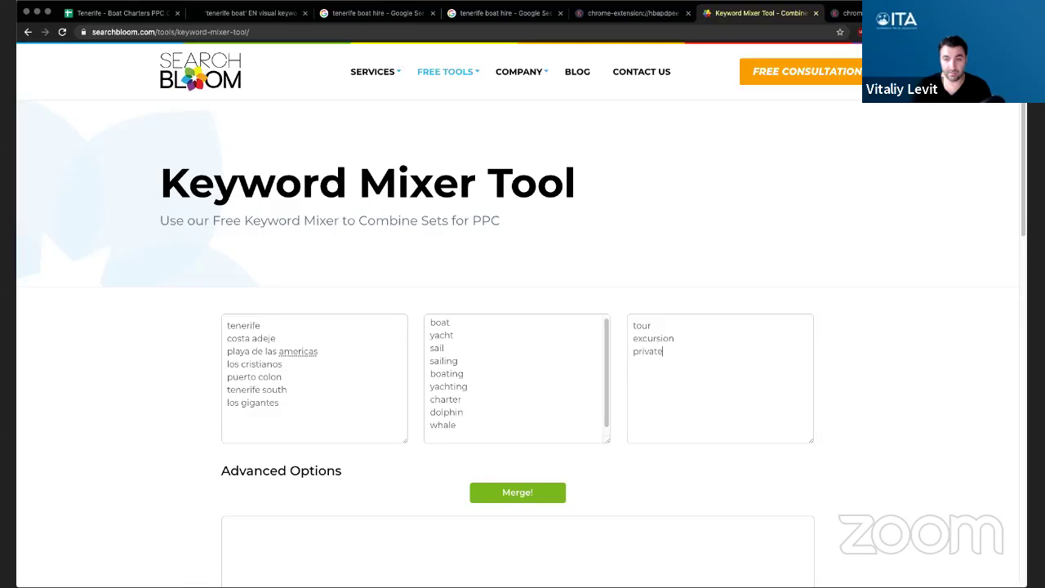
pyautogui.press('Return')
pyautogui.write('hire')
pyautogui.press('Return')
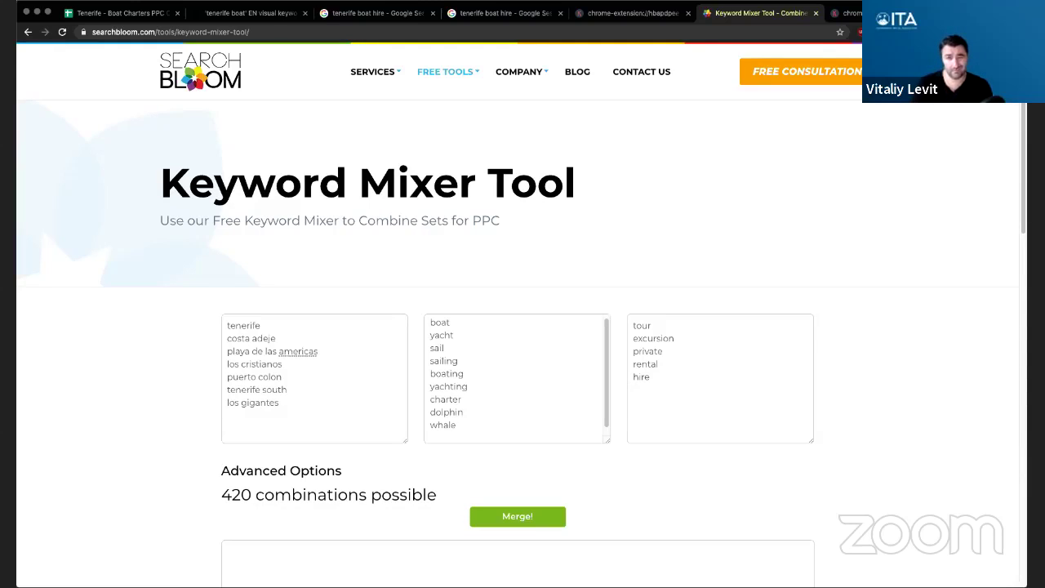
pyautogui.click(630, 13)
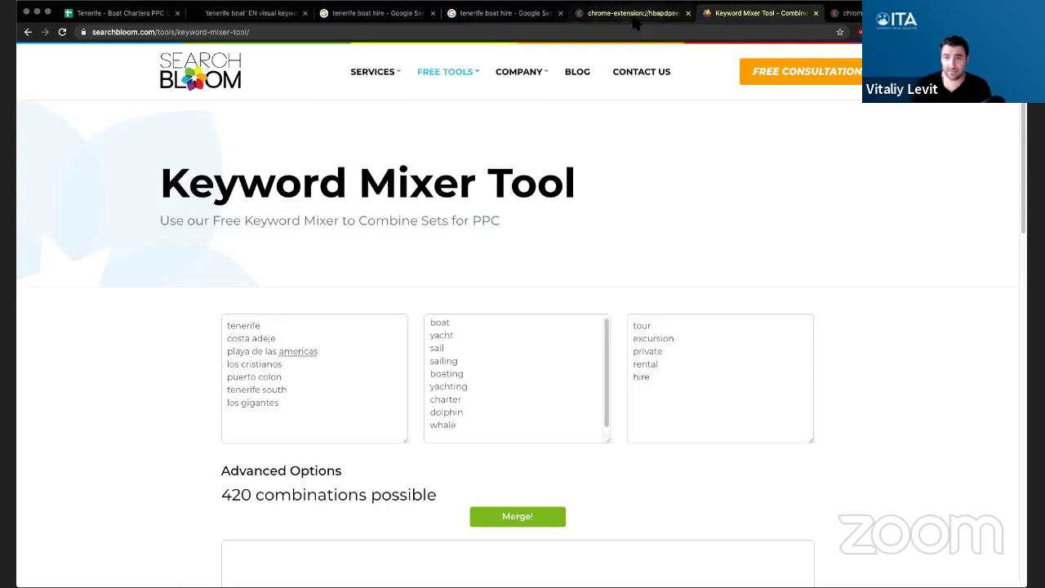
pyautogui.click(844, 13)
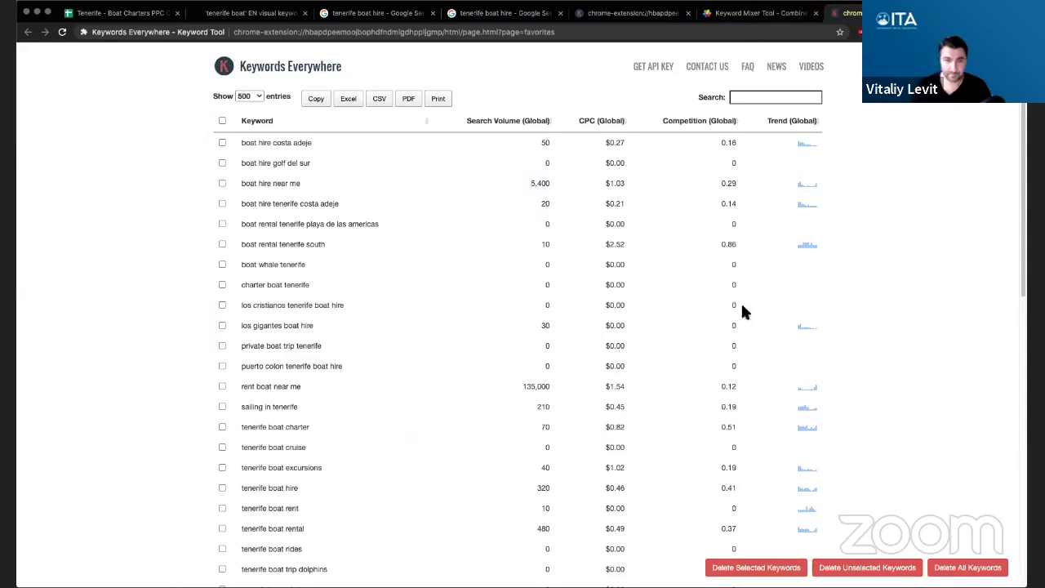
pyautogui.scroll(-1, 419, 318)
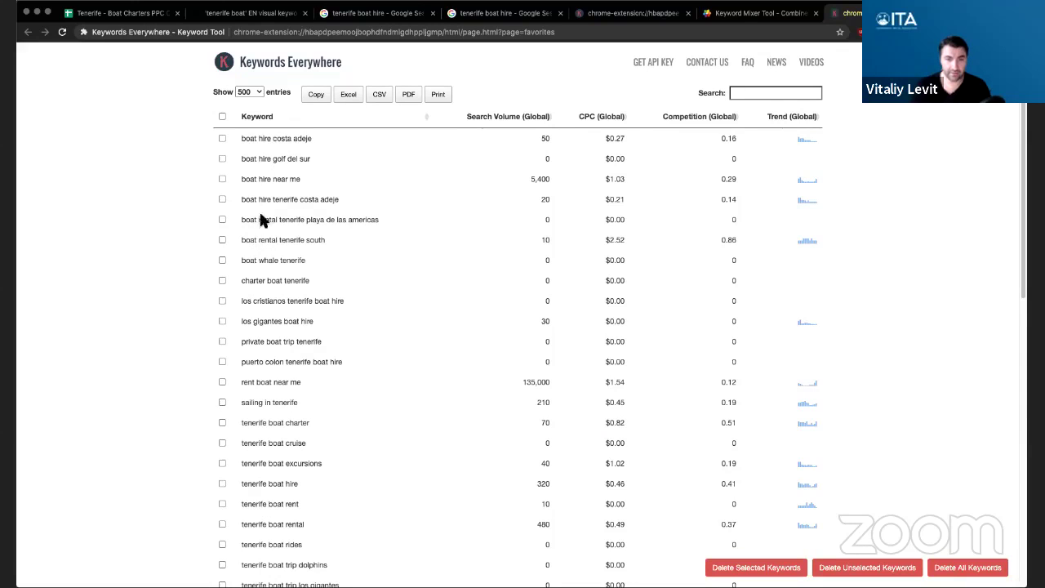
pyautogui.scroll(-2, 351, 323)
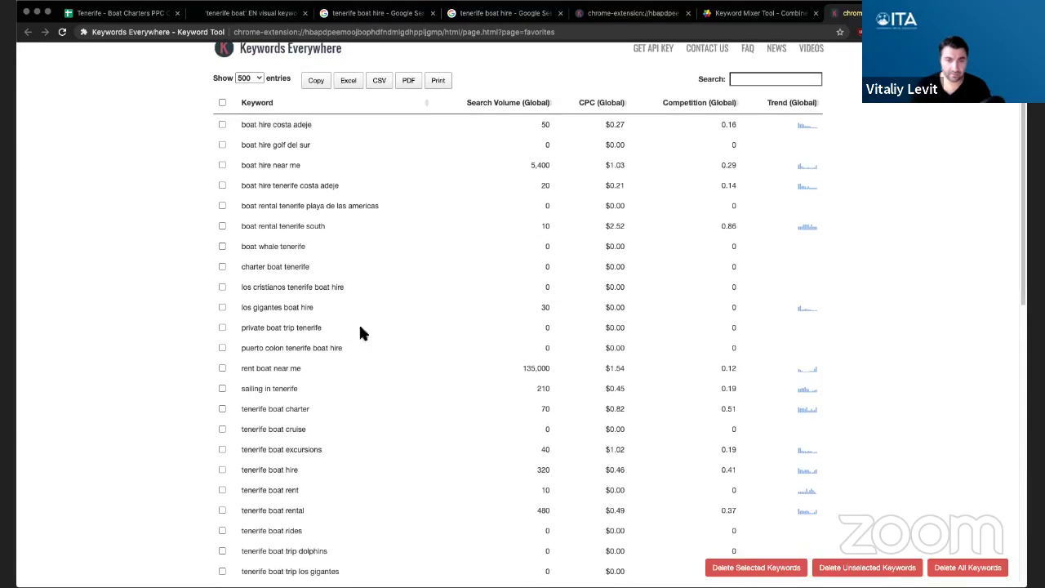
pyautogui.scroll(-3, 381, 328)
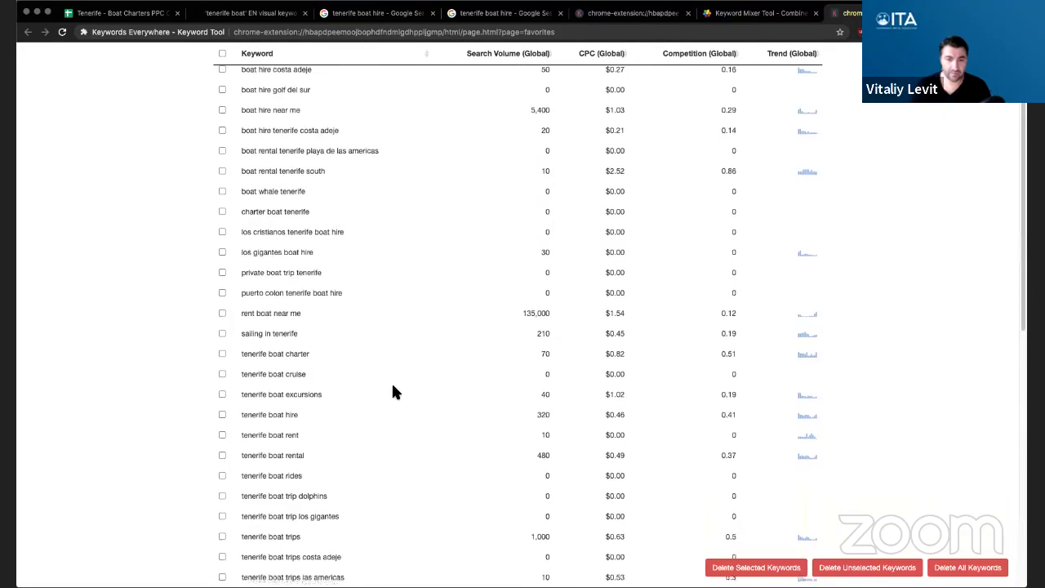
pyautogui.scroll(-2, 391, 381)
pyautogui.click(744, 13)
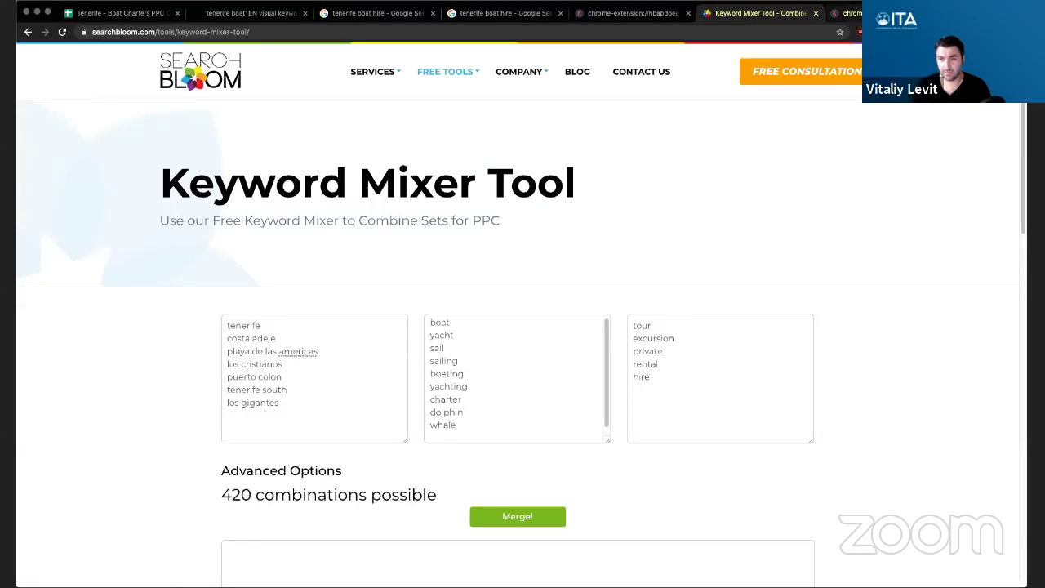
# - Add ride, rides, tours, excursions and rentals to the third list, reaching 700 combinations
pyautogui.hotkey('ctrl', 'Tab')
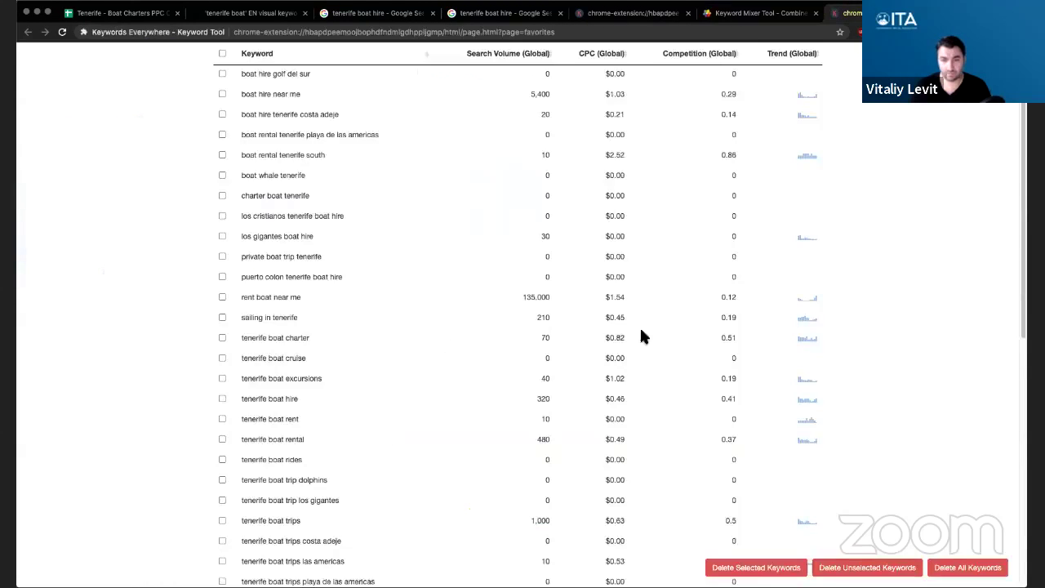
pyautogui.scroll(-3, 418, 343)
pyautogui.scroll(-2, 421, 343)
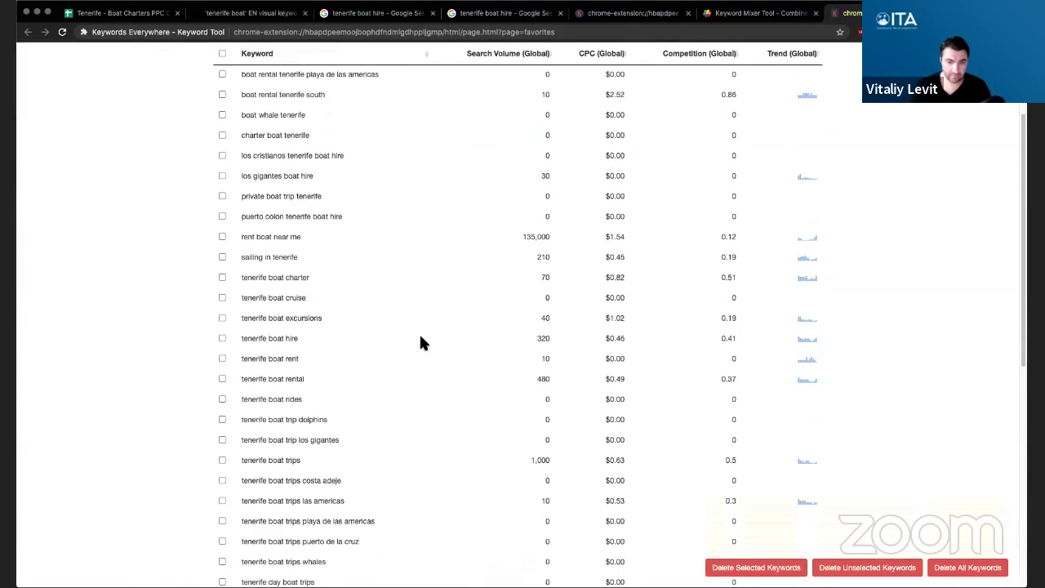
pyautogui.click(744, 14)
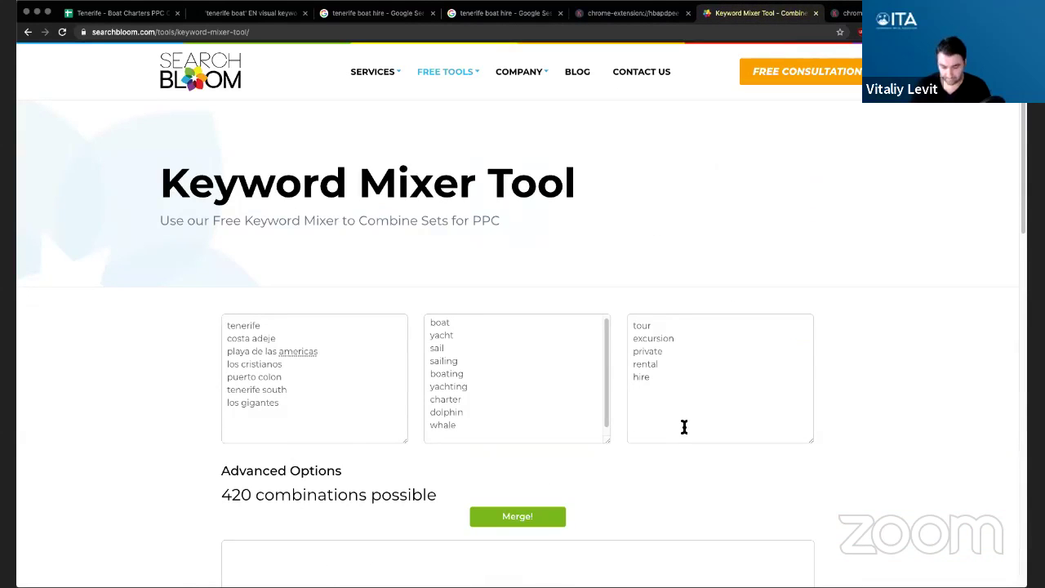
pyautogui.write('rides')
pyautogui.press('BackSpace')
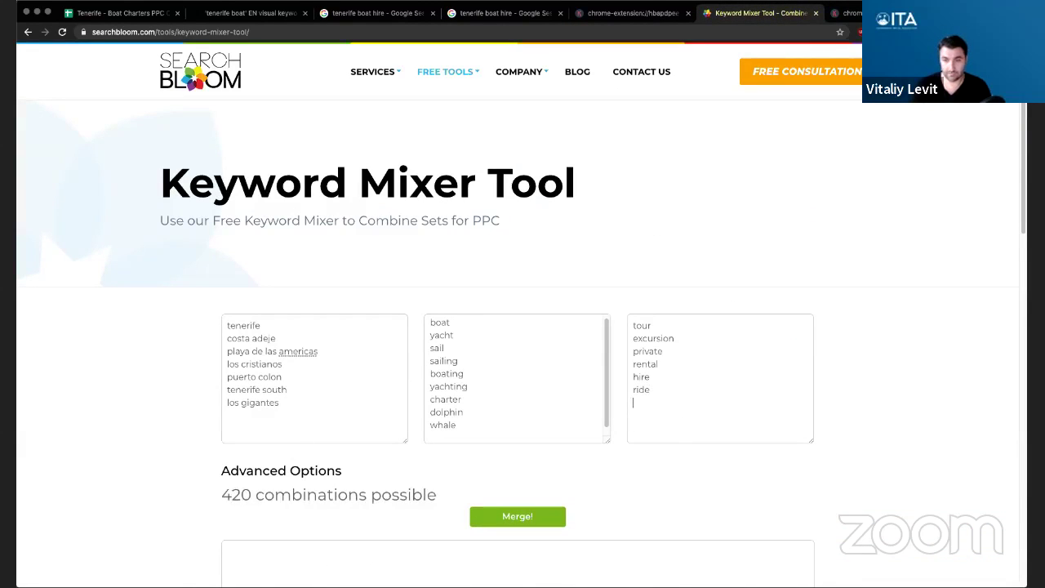
pyautogui.press('Return')
pyautogui.write('rides ')
pyautogui.write('tours')
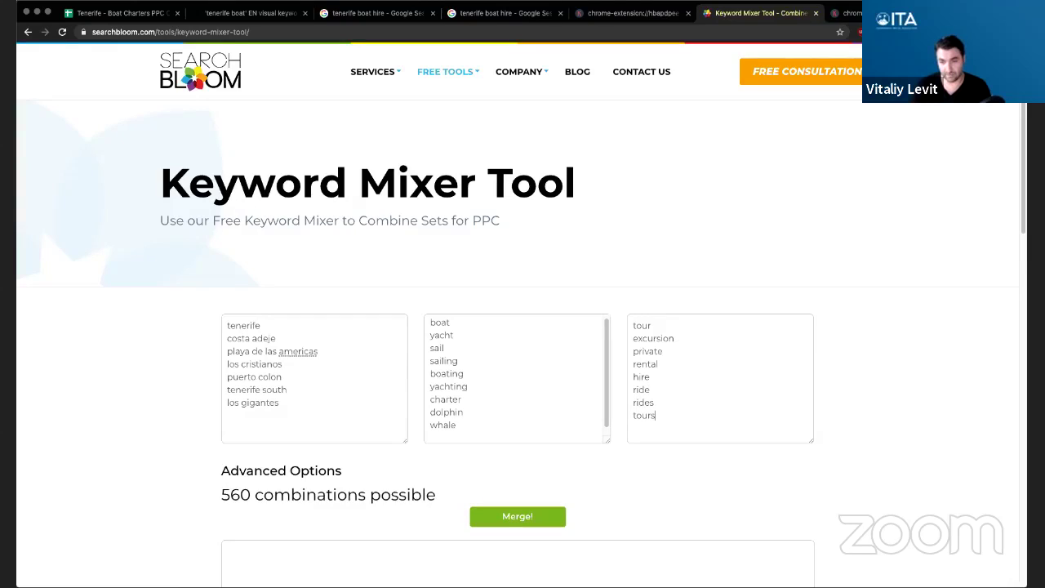
pyautogui.press('Return')
pyautogui.write('excursion')
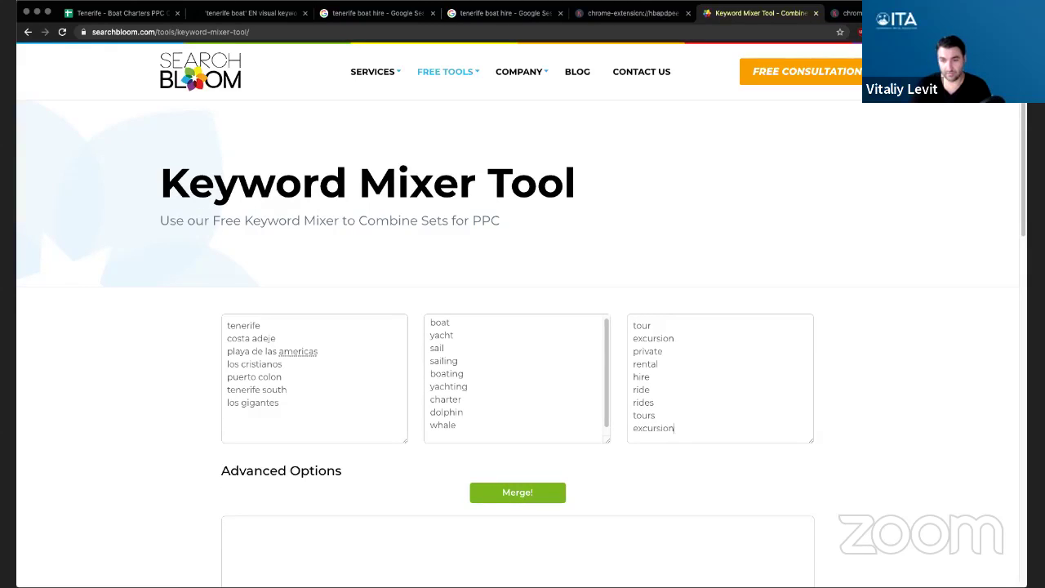
pyautogui.write('s rentals')
pyautogui.press('Return')
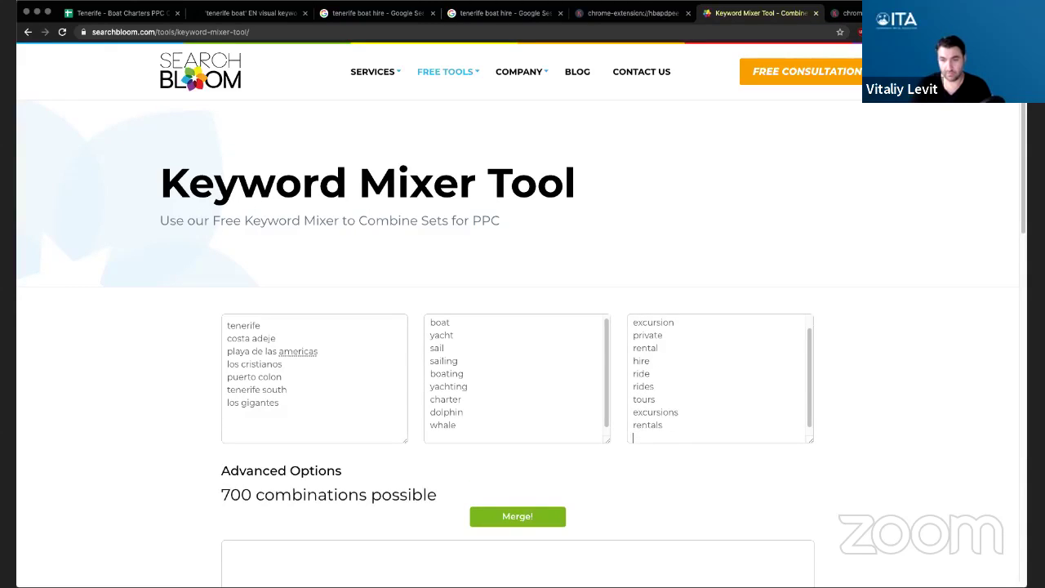
# - Scroll through the Keywords Everywhere favorites table to compare keyword metrics
pyautogui.hotkey('ctrl', 'Tab')
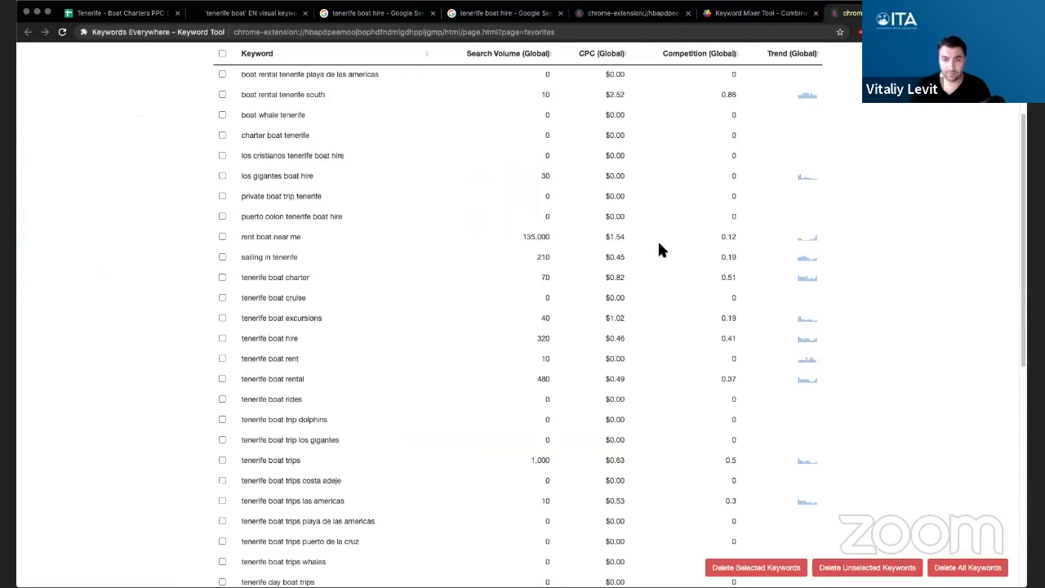
pyautogui.scroll(-2, 423, 340)
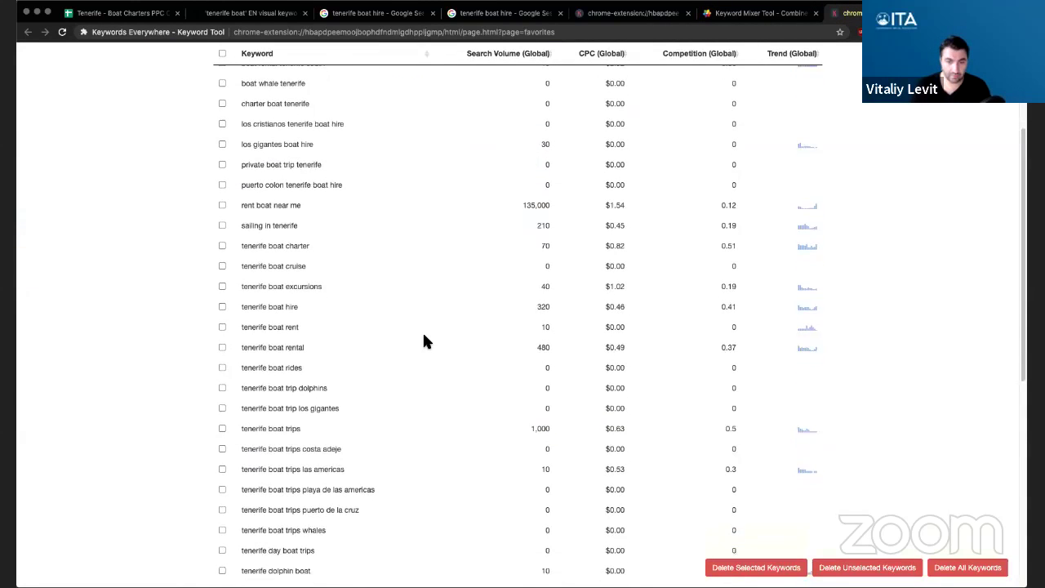
pyautogui.scroll(-5, 422, 340)
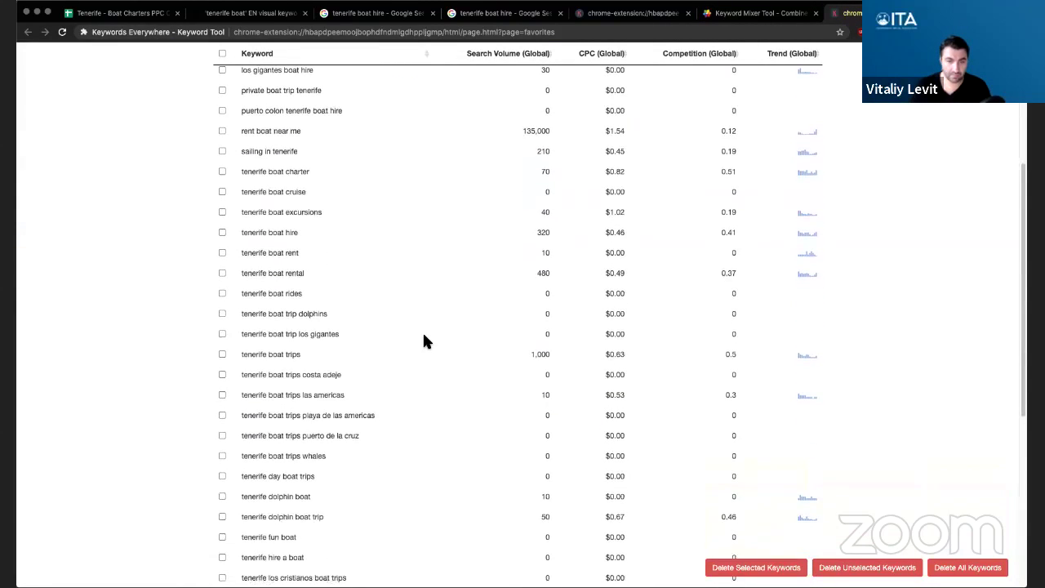
pyautogui.scroll(-1, 388, 387)
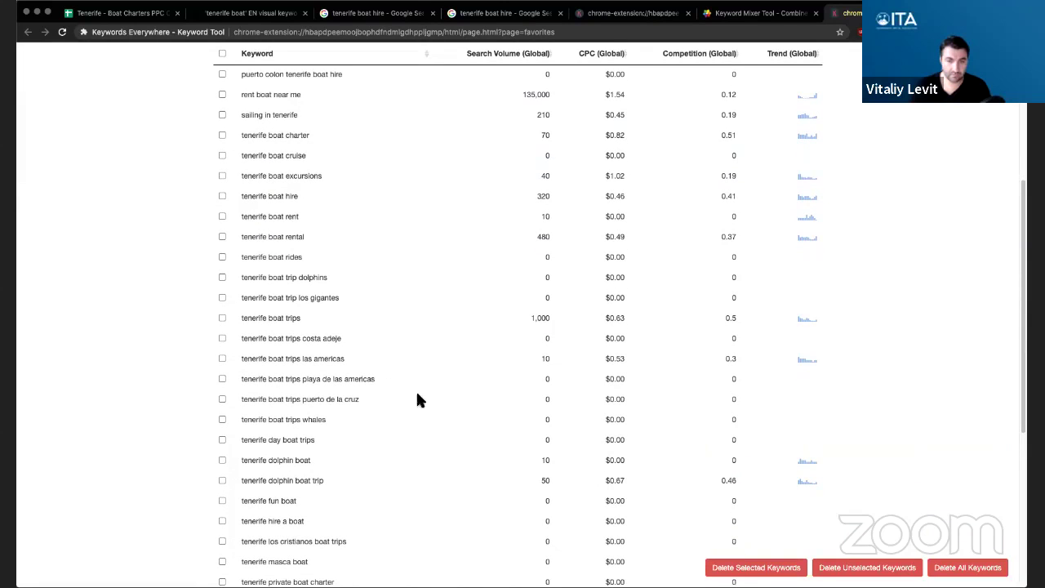
pyautogui.scroll(-1, 396, 410)
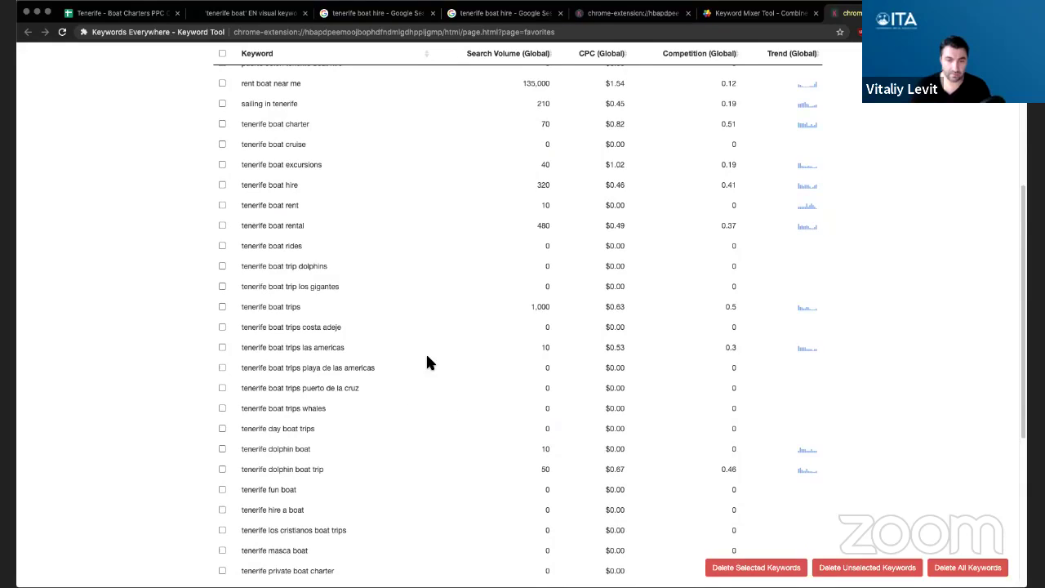
pyautogui.scroll(-3, 425, 362)
# - Back in Keyword Mixer, add trip and trips to the end of the third keyword set
pyautogui.click(759, 14)
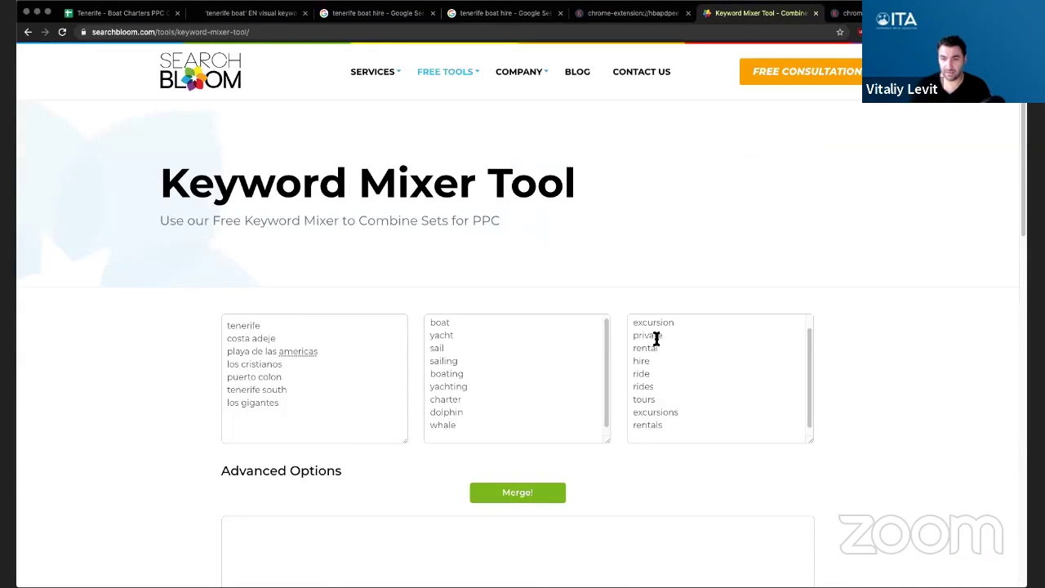
pyautogui.write('trip')
pyautogui.press('Return')
pyautogui.write('trip')
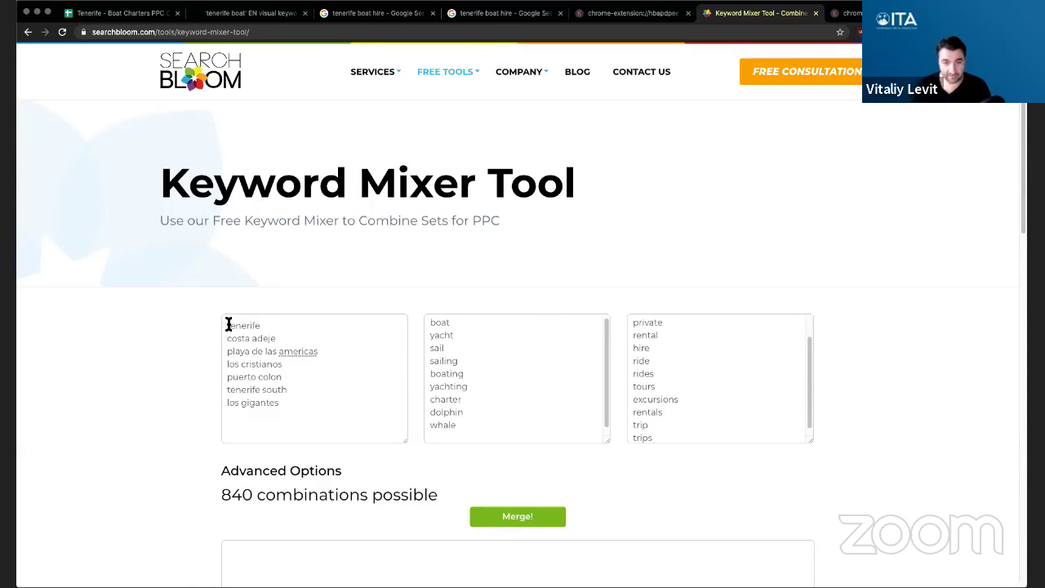
# - Select all in the location, boat and third keyword sets to review each list
pyautogui.click(280, 373)
pyautogui.press('super+a')
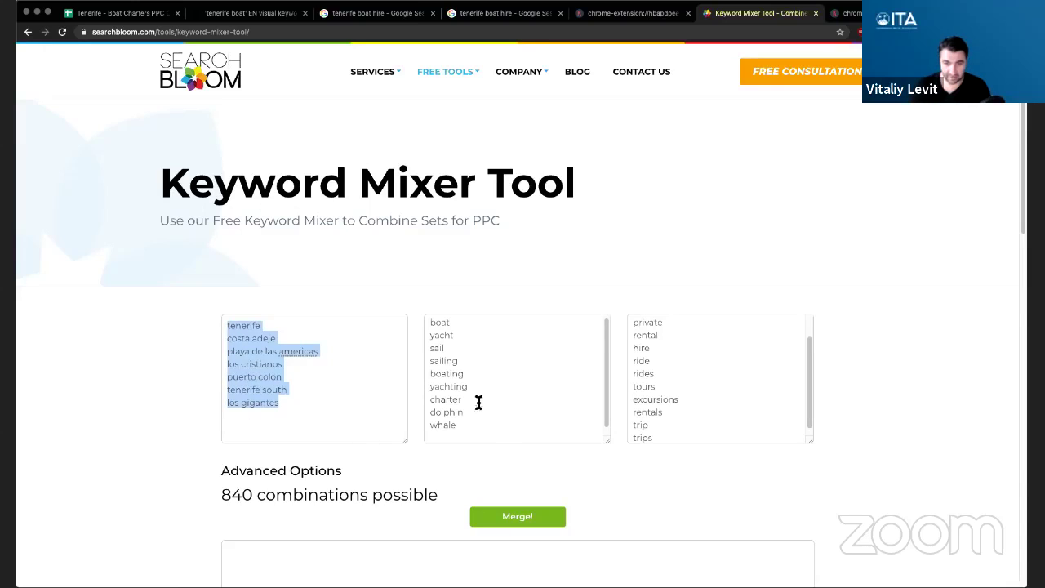
pyautogui.click(507, 436)
pyautogui.press('super+a')
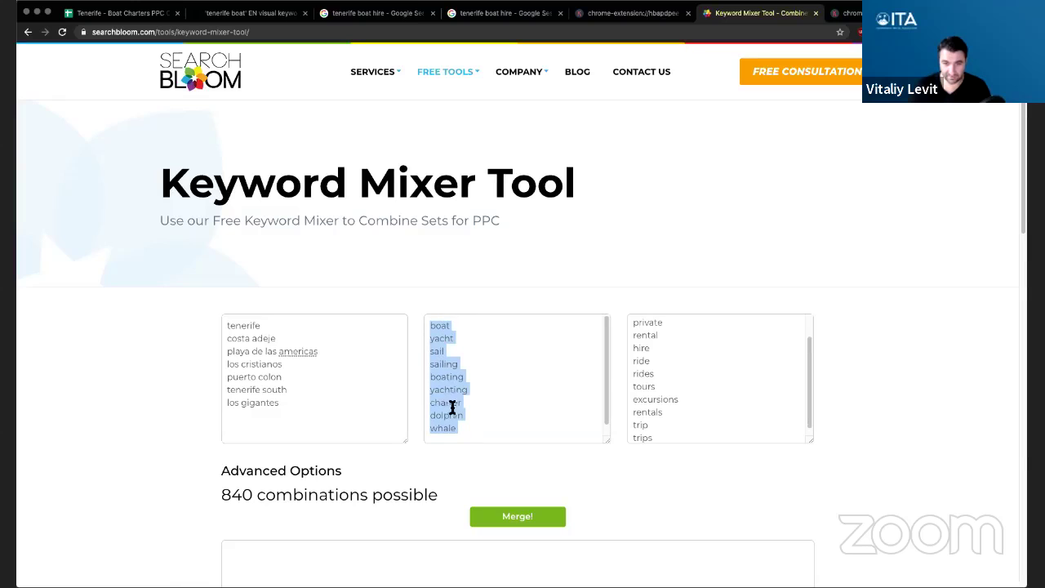
pyautogui.click(710, 381)
pyautogui.scroll(2, 710, 380)
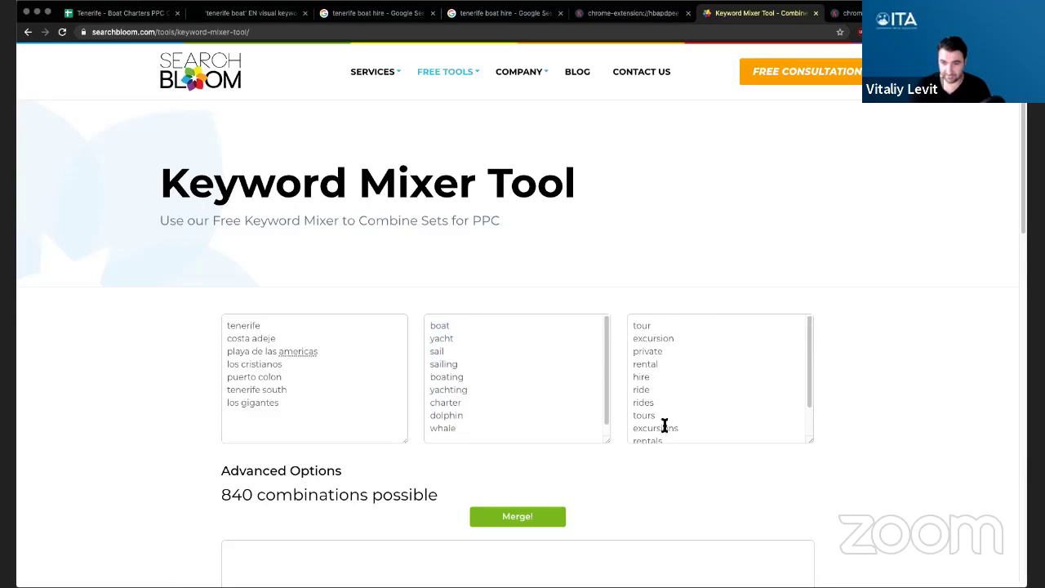
pyautogui.scroll(-2, 717, 384)
pyautogui.scroll(2, 711, 369)
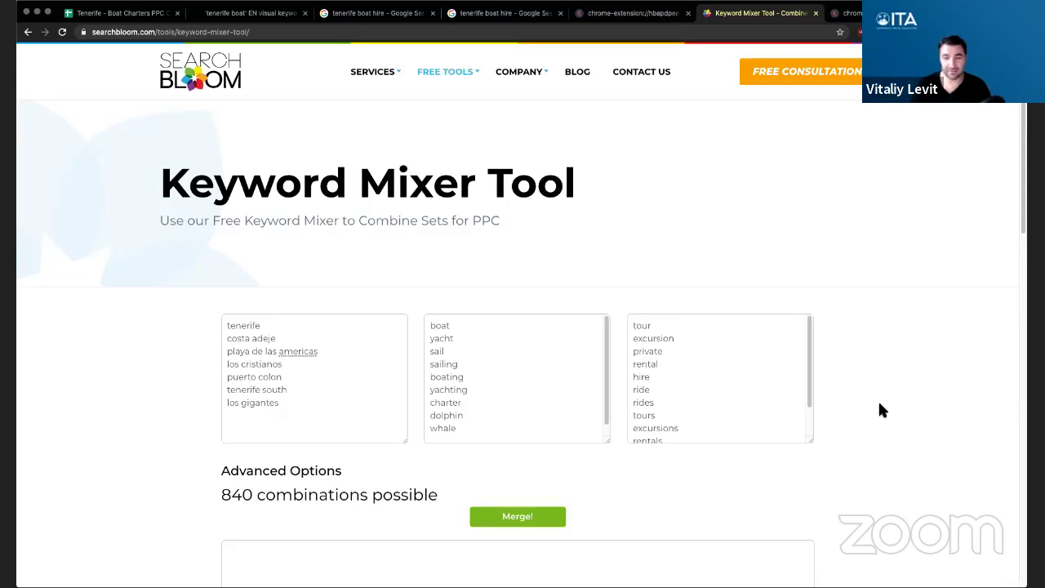
pyautogui.scroll(-1, 881, 405)
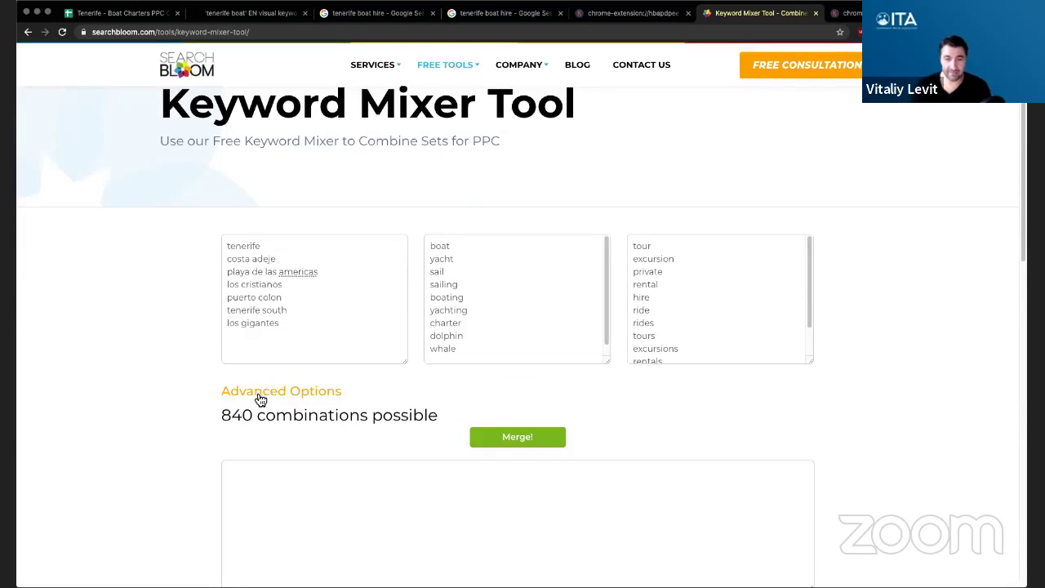
# - Check the 840 combinations count and merge the three sets into keyword combinations
pyautogui.doubleClick(235, 416)
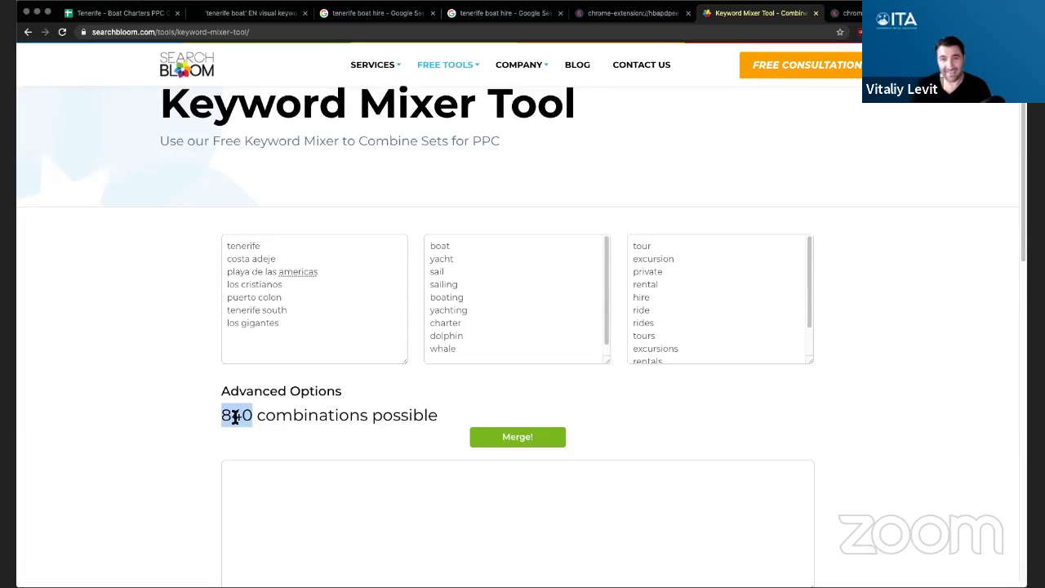
pyautogui.click(284, 397)
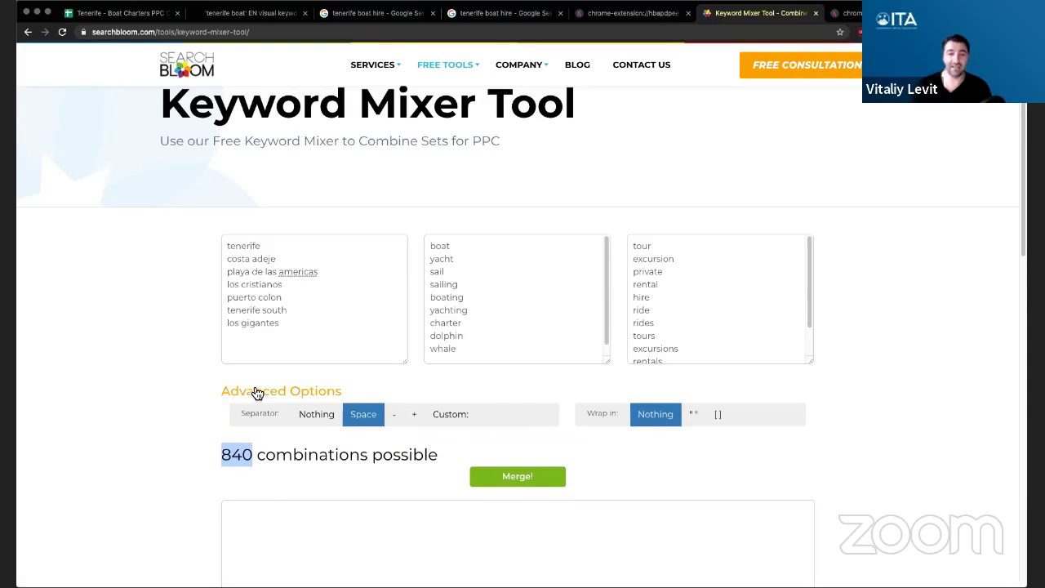
pyautogui.click(262, 399)
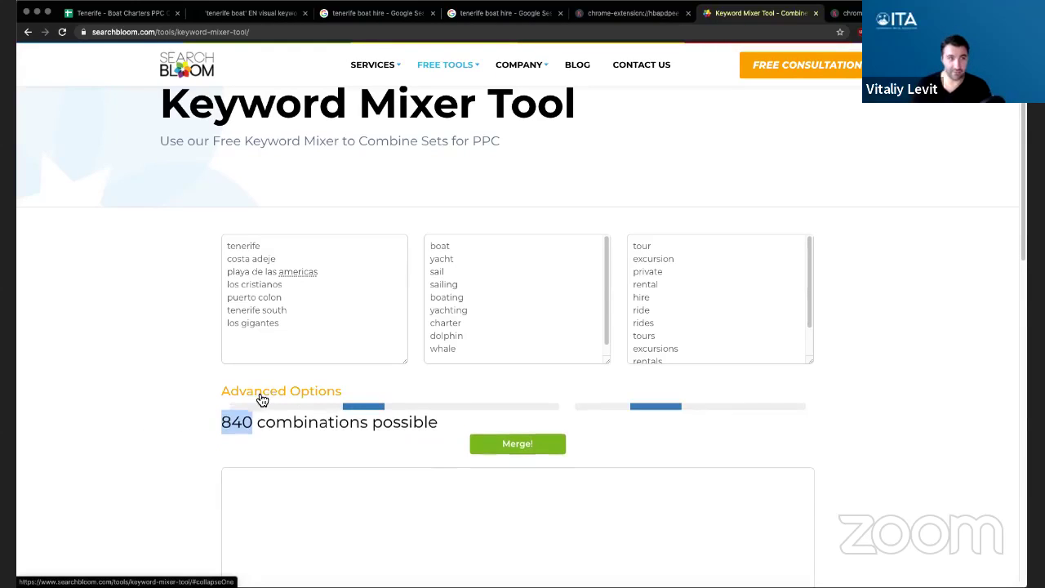
pyautogui.click(276, 413)
pyautogui.click(500, 443)
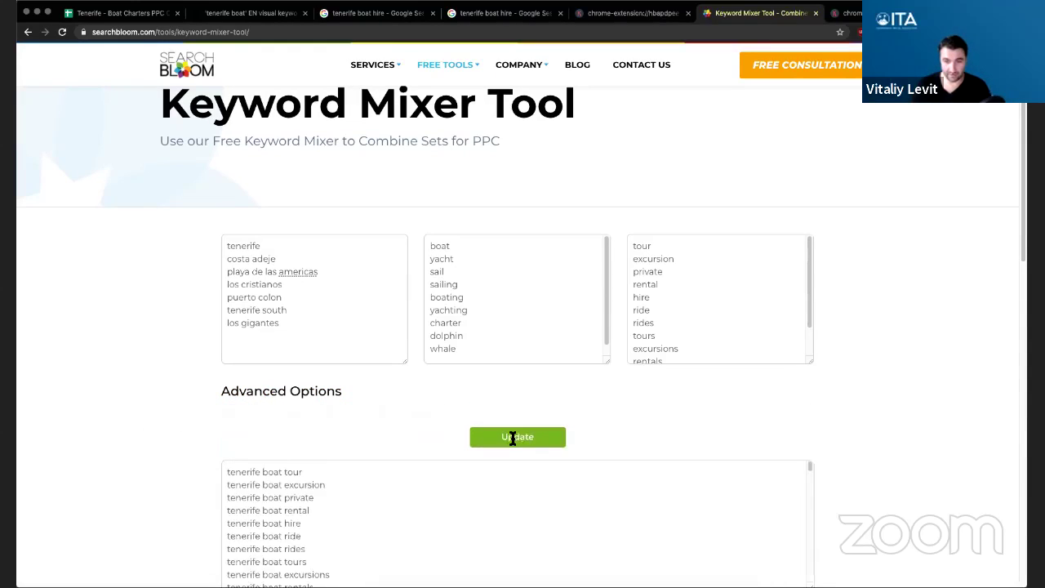
# - Scroll through the merged output to review the combined Tenerife keyword phrases
pyautogui.scroll(-2, 889, 444)
pyautogui.scroll(-5, 496, 387)
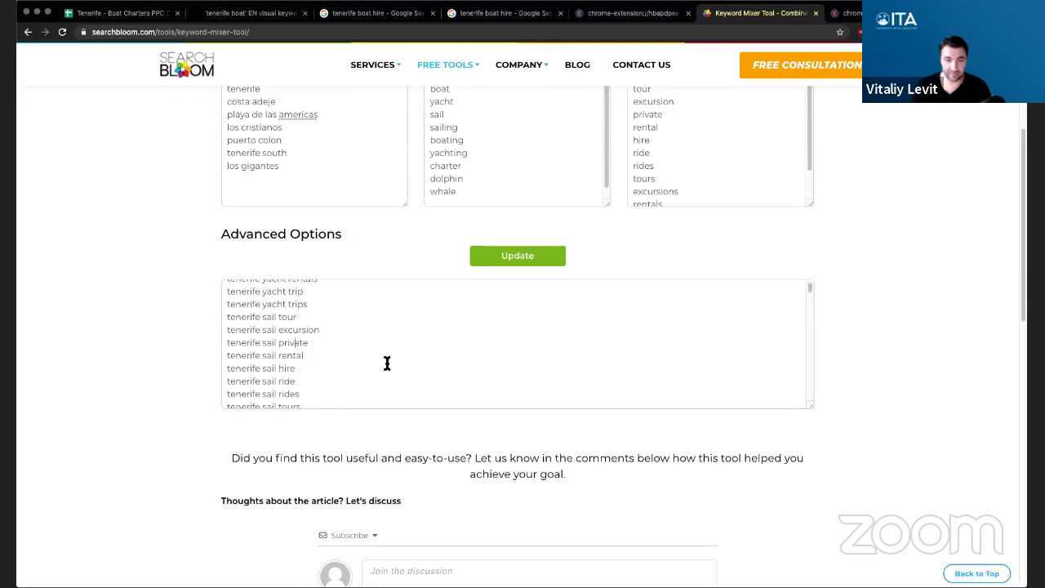
pyautogui.scroll(-3, 409, 359)
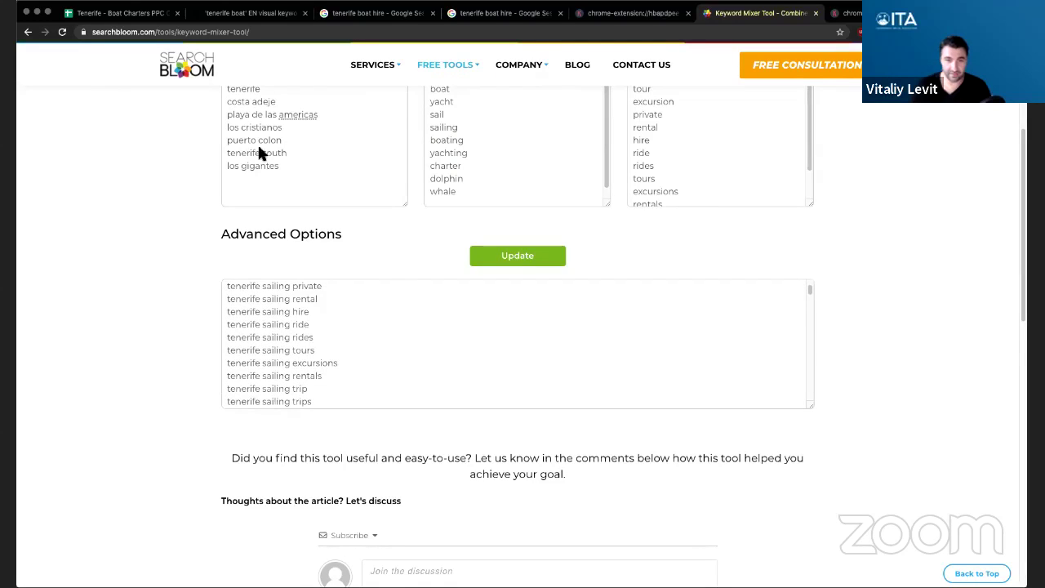
pyautogui.scroll(-6, 438, 373)
pyautogui.scroll(-1, 432, 372)
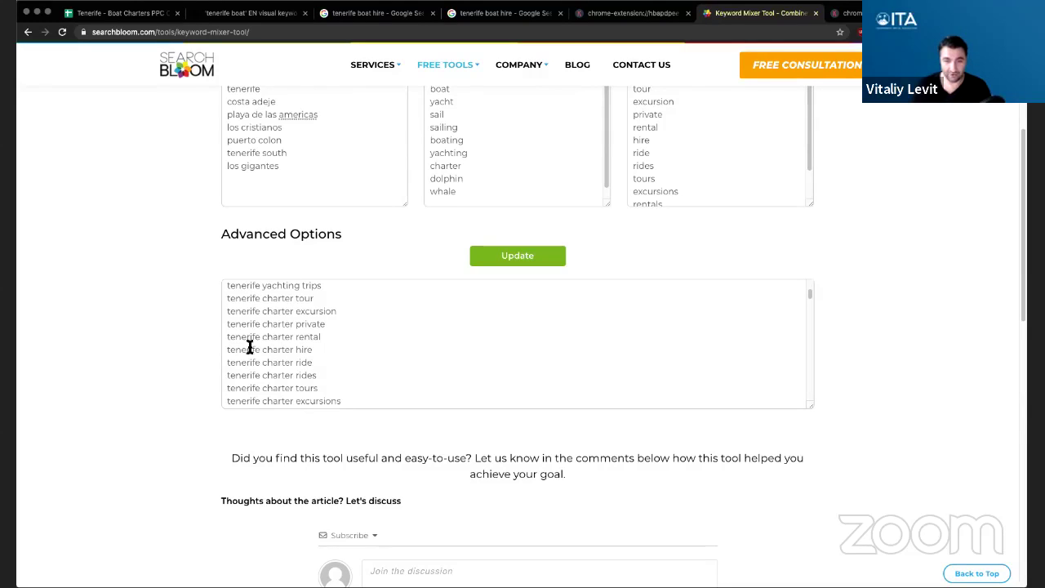
pyautogui.scroll(-1, 512, 356)
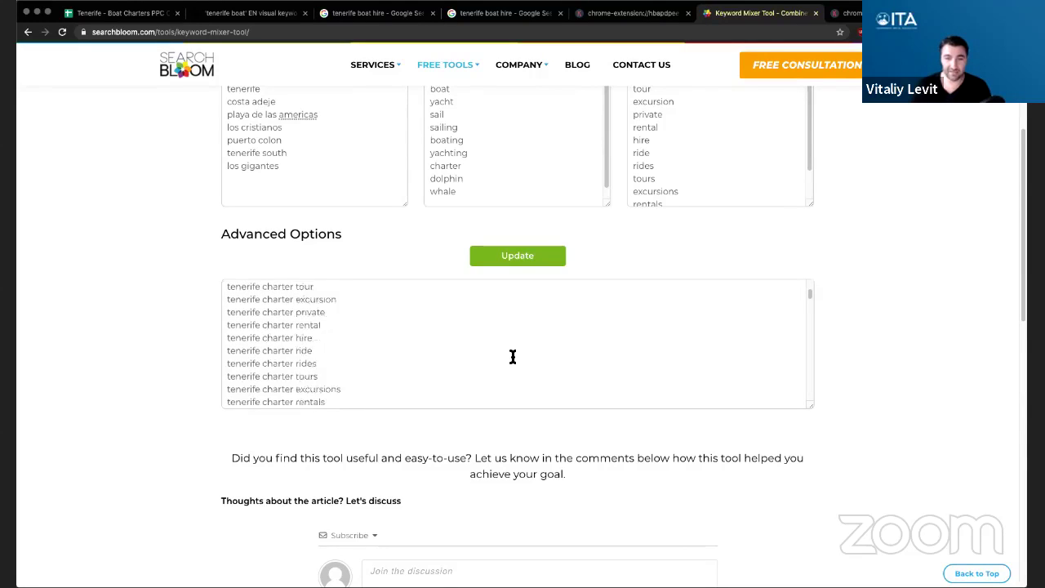
pyautogui.scroll(-10, 512, 357)
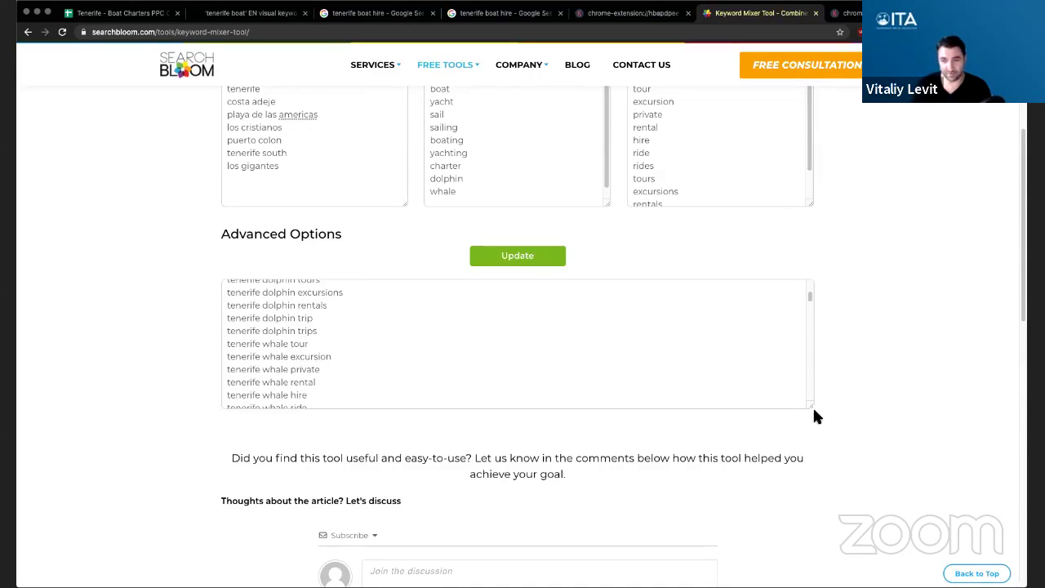
pyautogui.moveTo(813, 410); pyautogui.dragTo(812, 520)
pyautogui.scroll(-15, 503, 437)
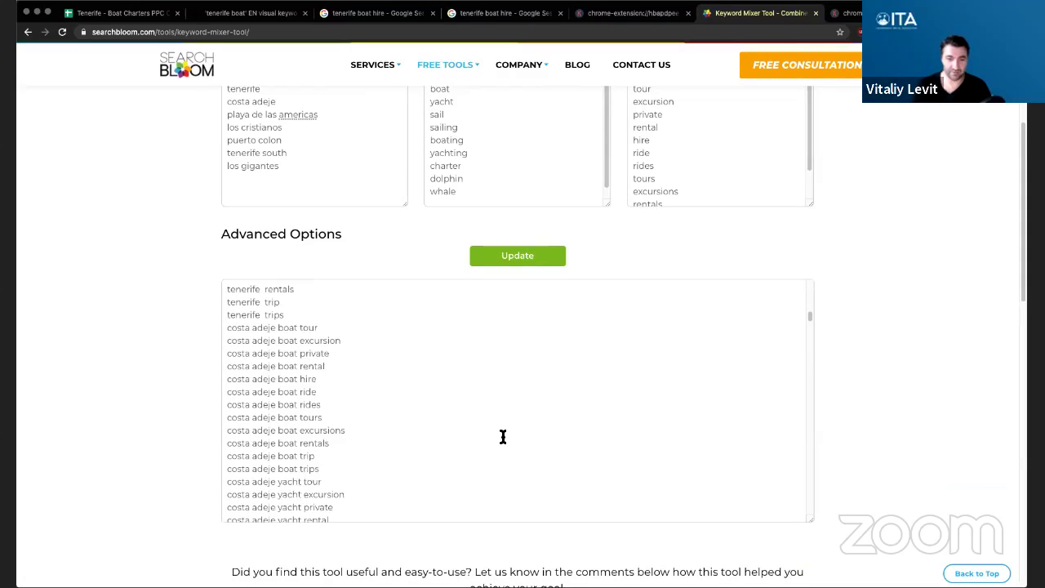
pyautogui.scroll(8, 503, 437)
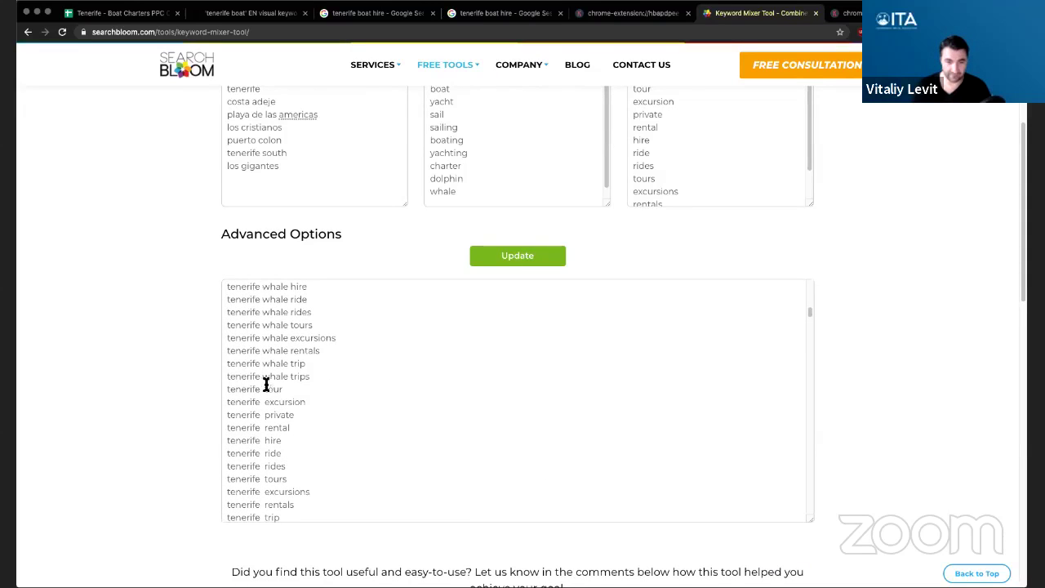
pyautogui.moveTo(301, 459); pyautogui.dragTo(237, 389)
pyautogui.click(506, 420)
pyautogui.scroll(-15, 506, 420)
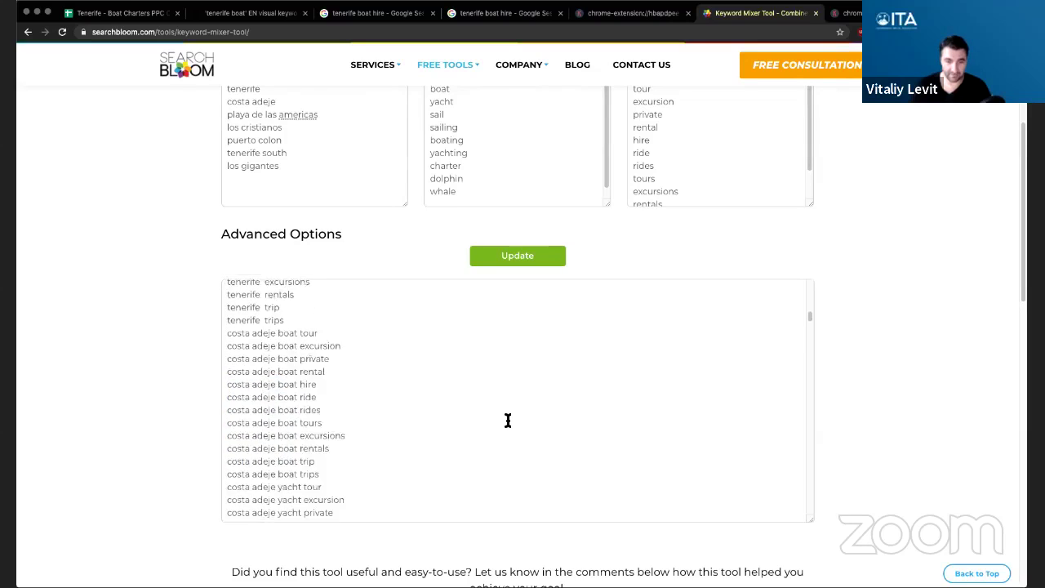
pyautogui.scroll(-20, 508, 419)
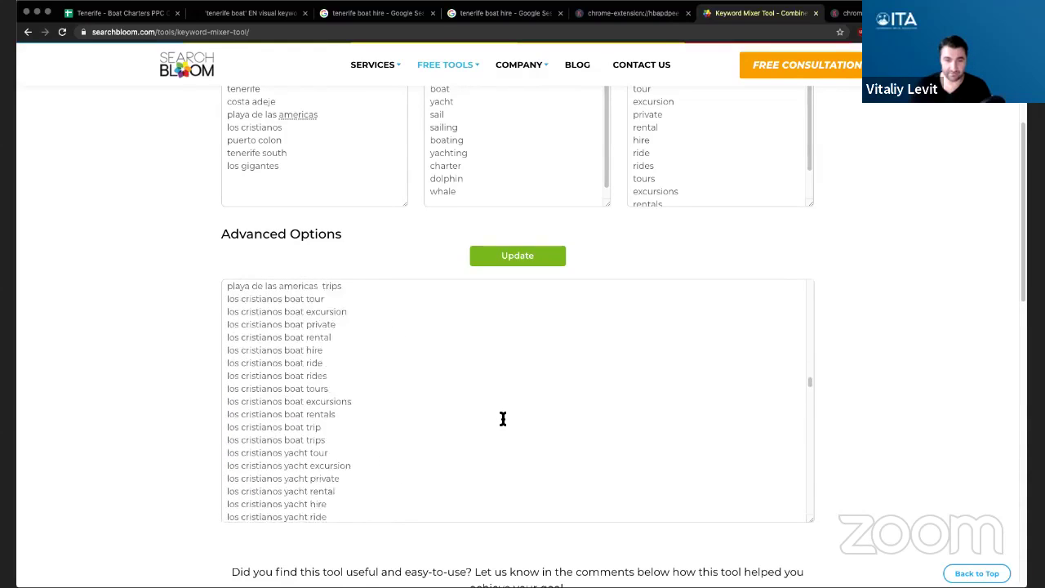
pyautogui.scroll(-5, 502, 419)
pyautogui.scroll(20, 498, 433)
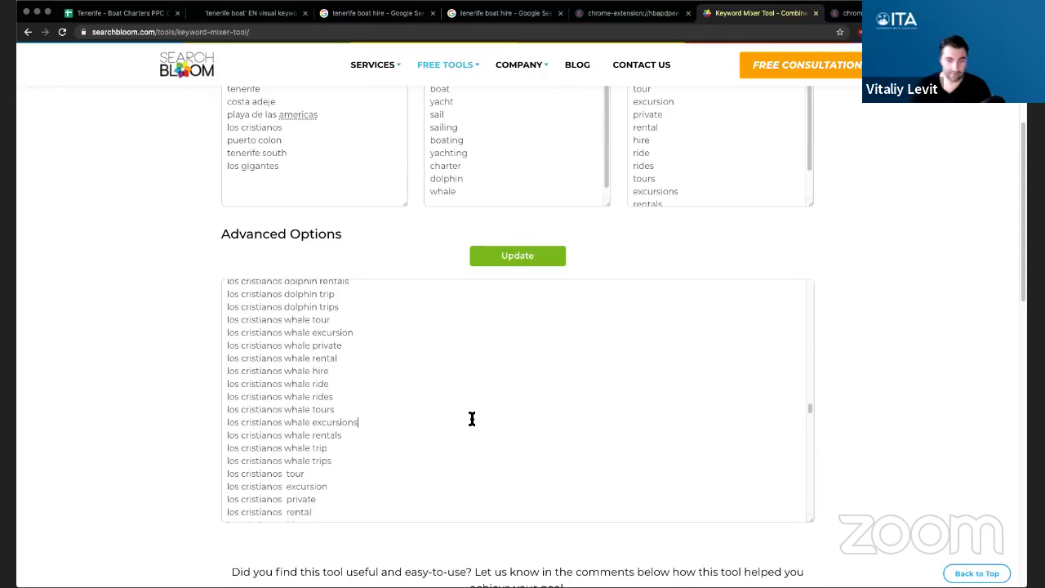
# - Select and copy the entire combined keyword list from the output box
pyautogui.press('super+a')
pyautogui.rightClick(280, 335)
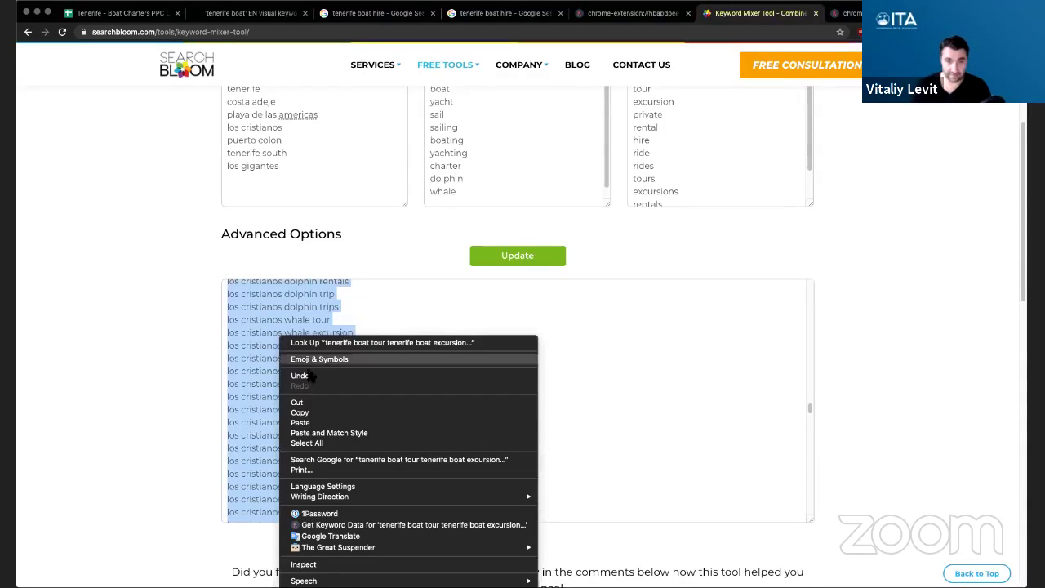
pyautogui.click(306, 412)
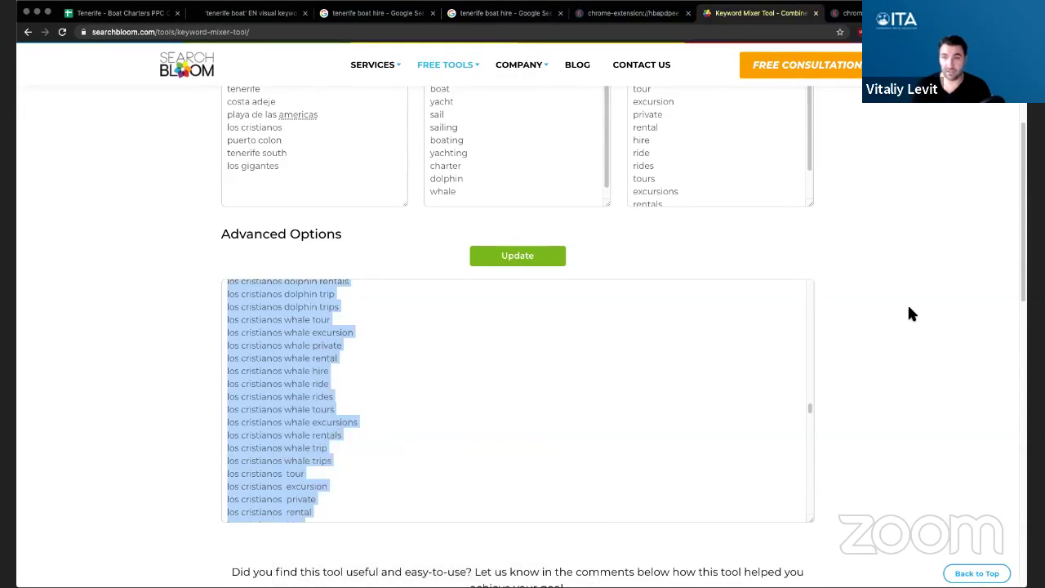
pyautogui.click(911, 313)
# - Paste the copied combinations into Keywords Everywhere's manual entry box and fetch their metrics
pyautogui.click(628, 13)
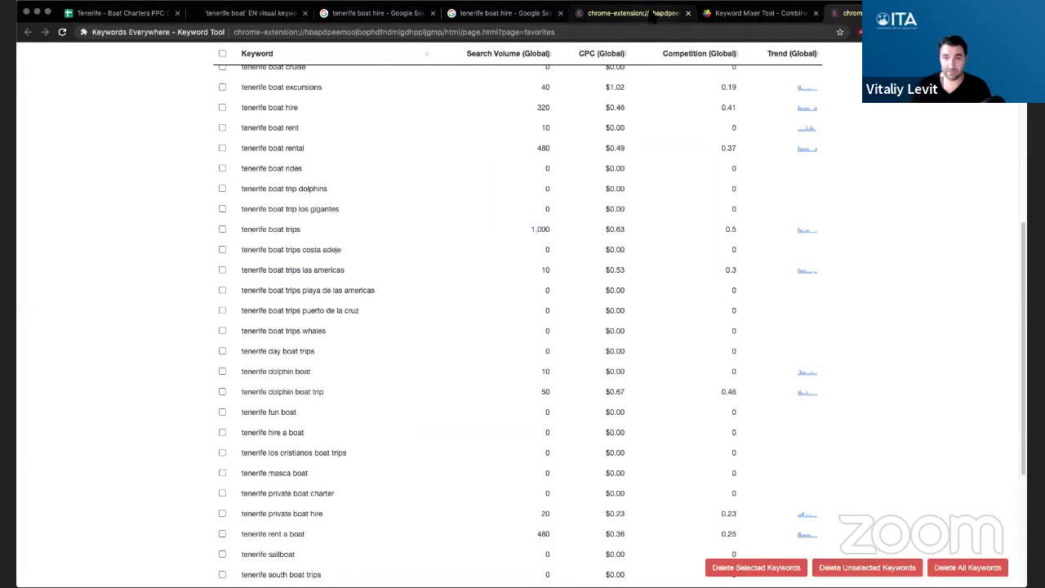
pyautogui.press('super+bracketleft')
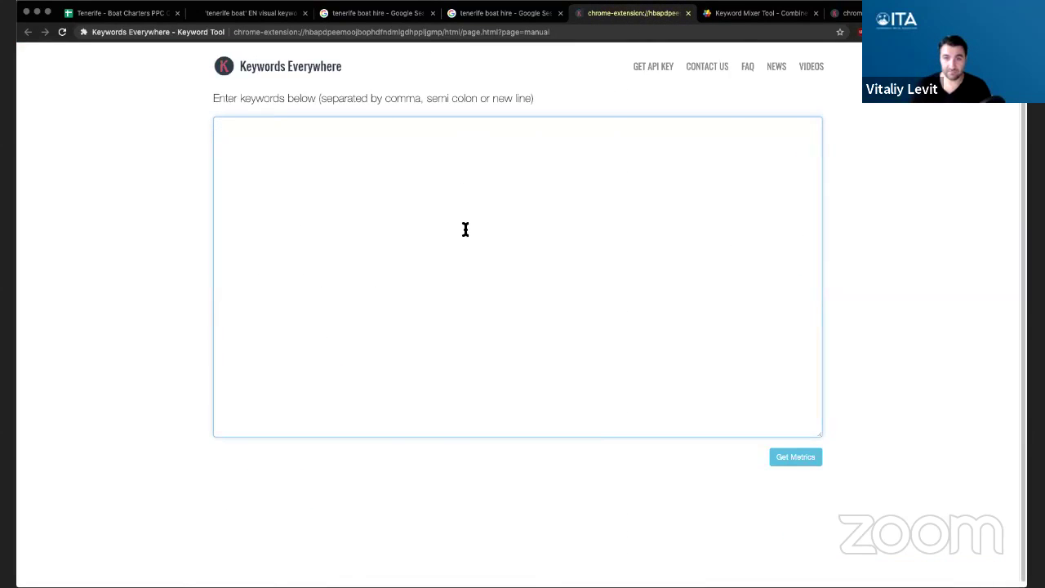
pyautogui.rightClick(464, 229)
pyautogui.click(520, 308)
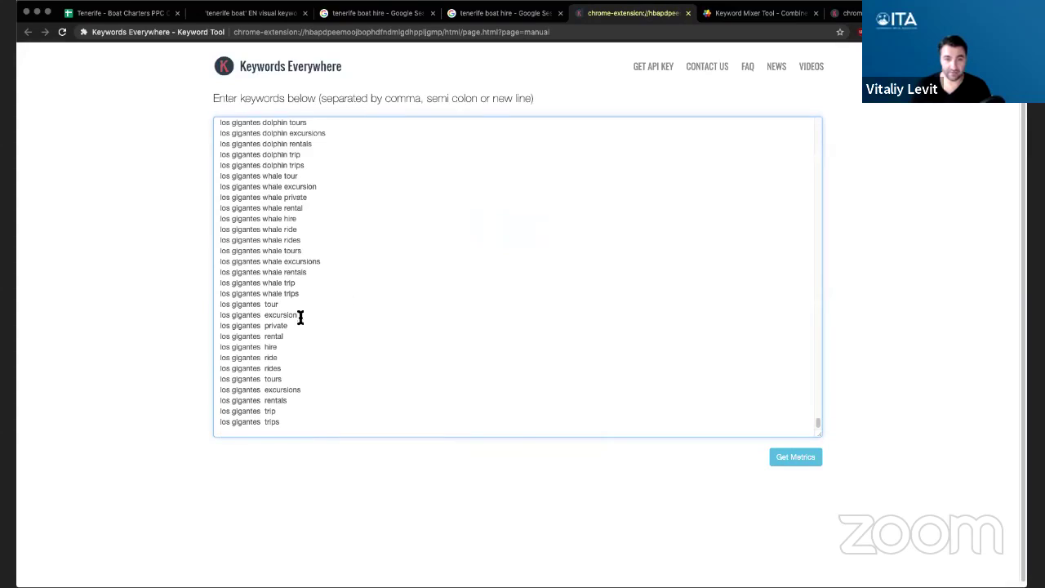
pyautogui.scroll(15, 404, 296)
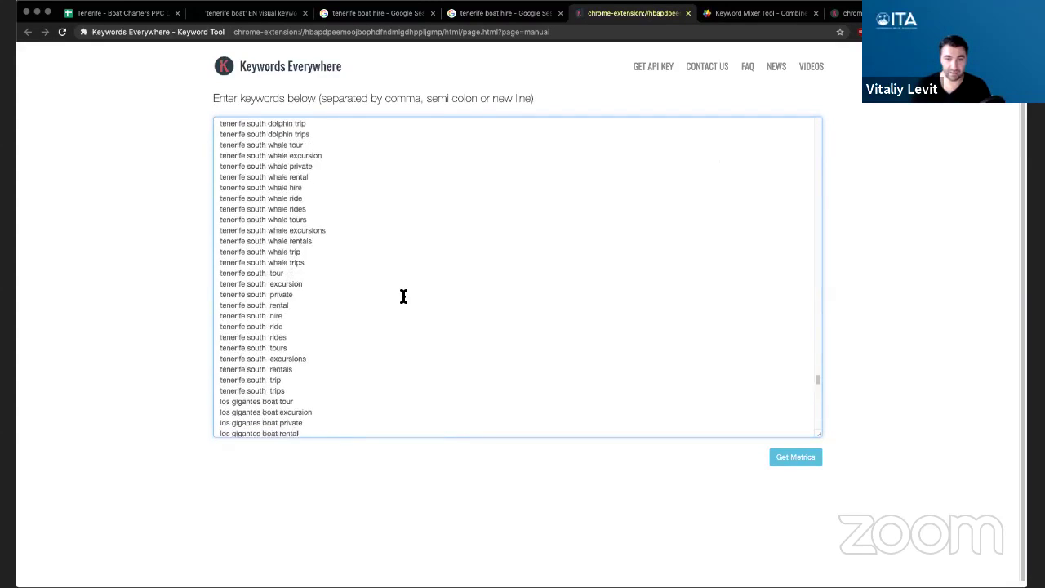
pyautogui.scroll(15, 403, 297)
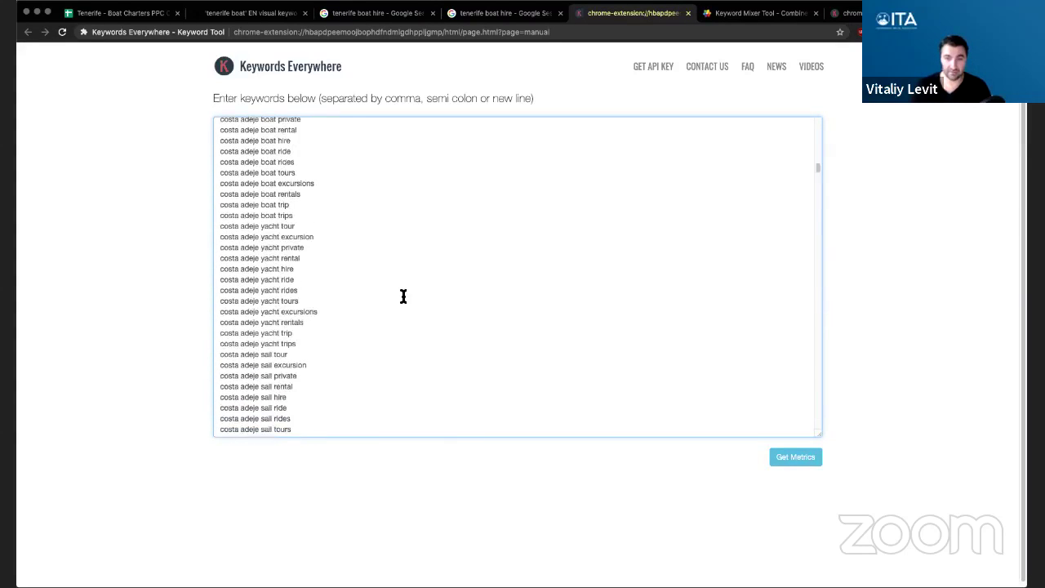
pyautogui.click(795, 460)
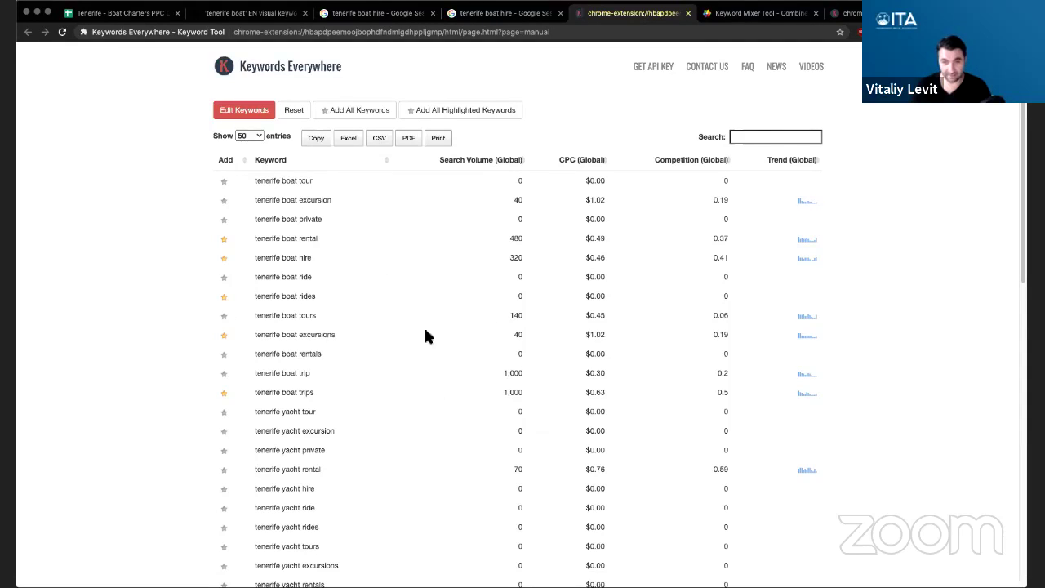
# - Sort results by search volume, highest first, and star tenerife boat trip
pyautogui.click(475, 161)
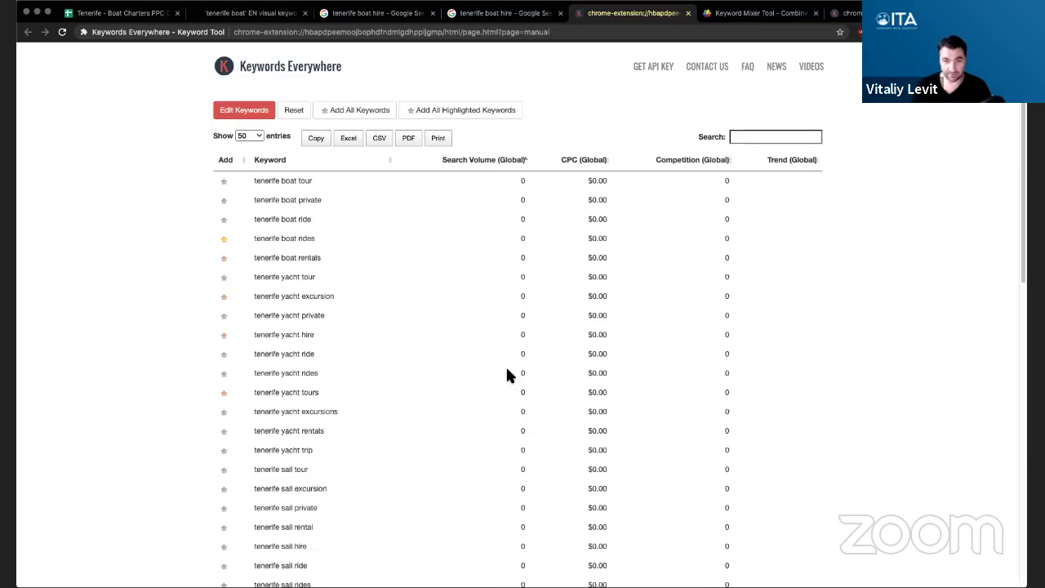
pyautogui.click(488, 163)
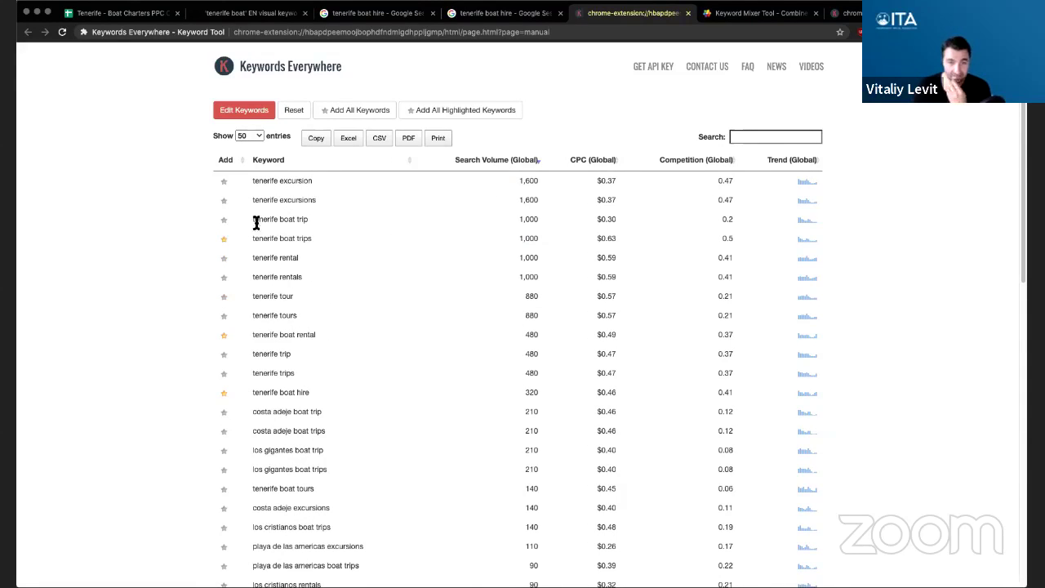
pyautogui.click(224, 218)
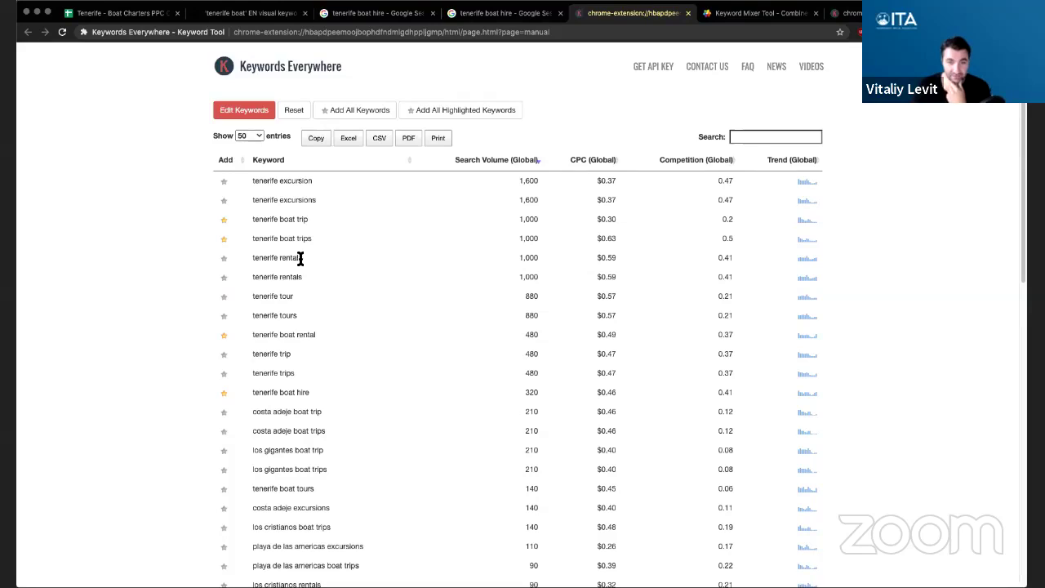
pyautogui.doubleClick(289, 258)
pyautogui.click(340, 264)
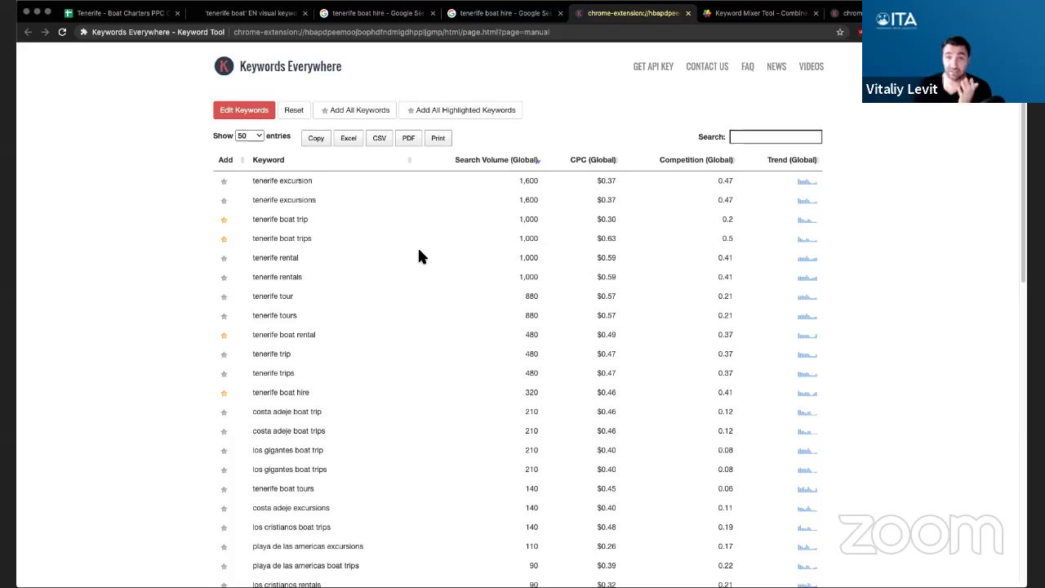
# - Star tenerife tour, tenerife excursions, tenerife excursion, tenerife trip and tenerife trips
pyautogui.scroll(-1, 419, 256)
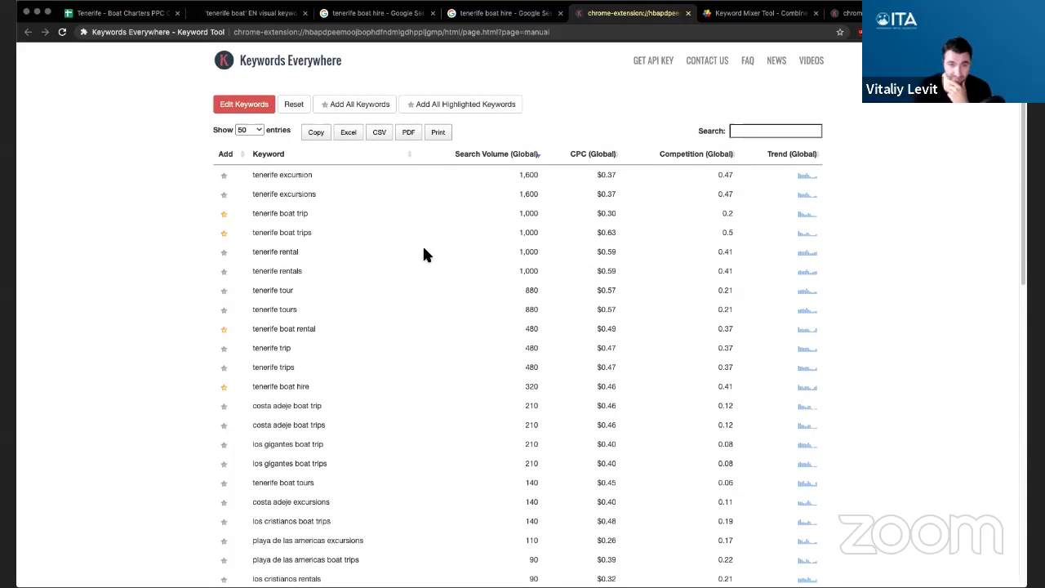
pyautogui.scroll(-1, 400, 269)
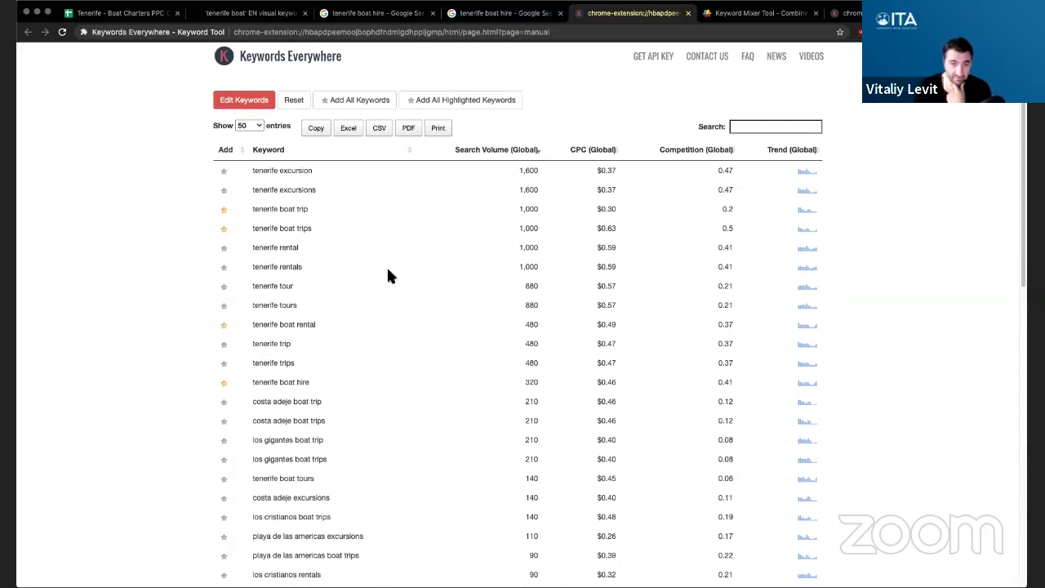
pyautogui.click(225, 287)
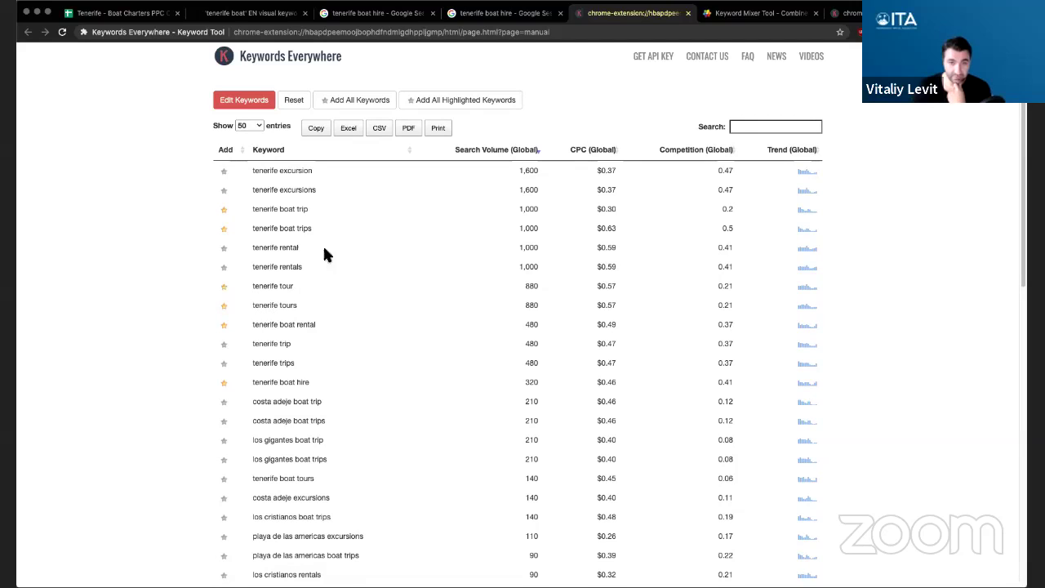
pyautogui.click(225, 191)
pyautogui.click(224, 172)
pyautogui.scroll(-1, 400, 311)
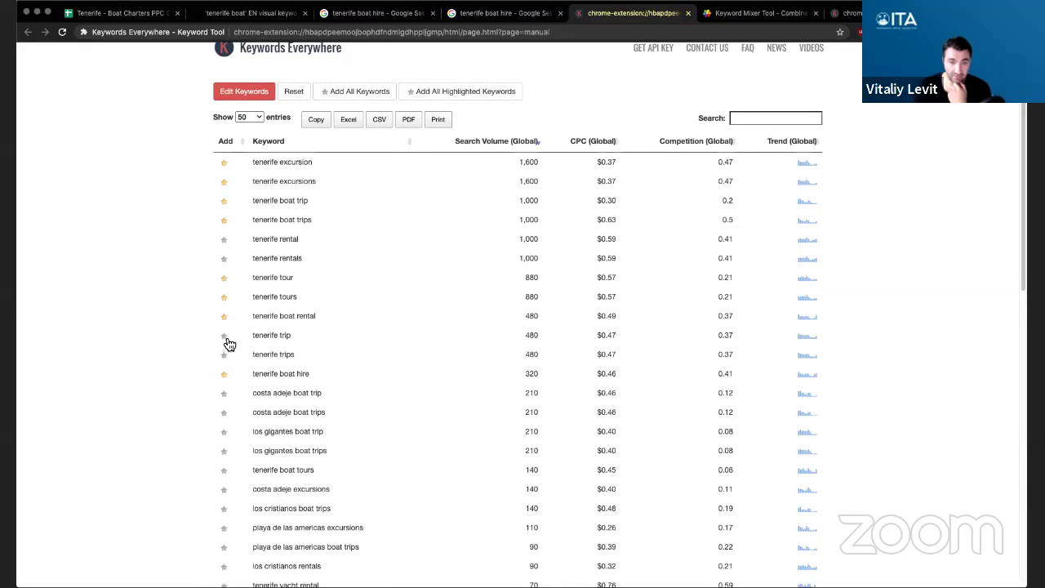
pyautogui.click(225, 336)
pyautogui.click(224, 356)
pyautogui.scroll(-2, 397, 328)
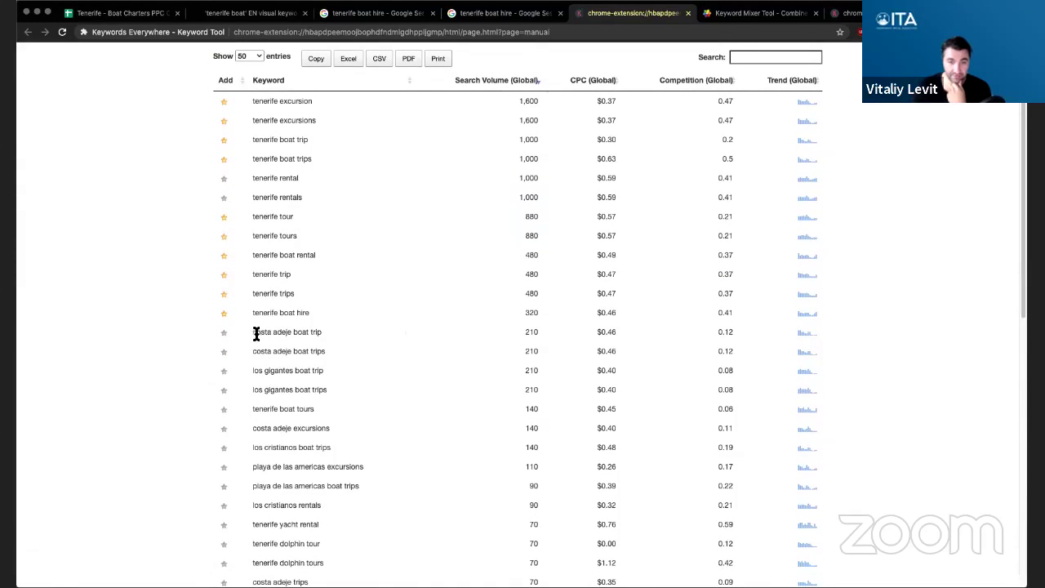
pyautogui.moveTo(255, 333); pyautogui.dragTo(289, 333)
pyautogui.click(303, 333)
# - Star costa adeje boat trip(s), los gigantes boat trips, tenerife boat tours and costa adeje excursions
pyautogui.scroll(-2, 369, 327)
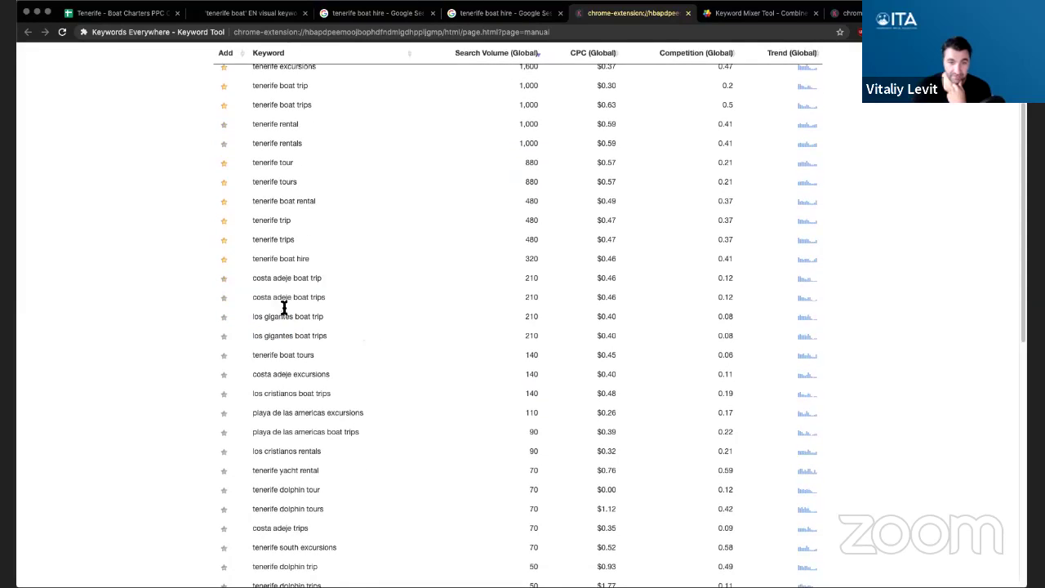
pyautogui.click(225, 279)
pyautogui.click(225, 298)
pyautogui.click(225, 337)
pyautogui.click(225, 357)
pyautogui.scroll(-1, 418, 349)
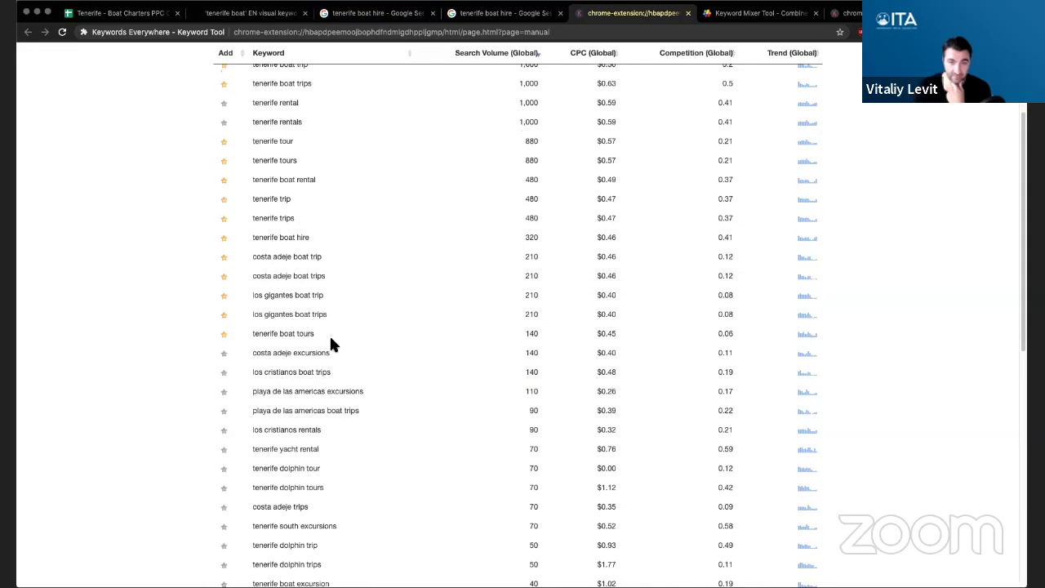
pyautogui.moveTo(331, 339); pyautogui.dragTo(286, 258)
pyautogui.click(434, 307)
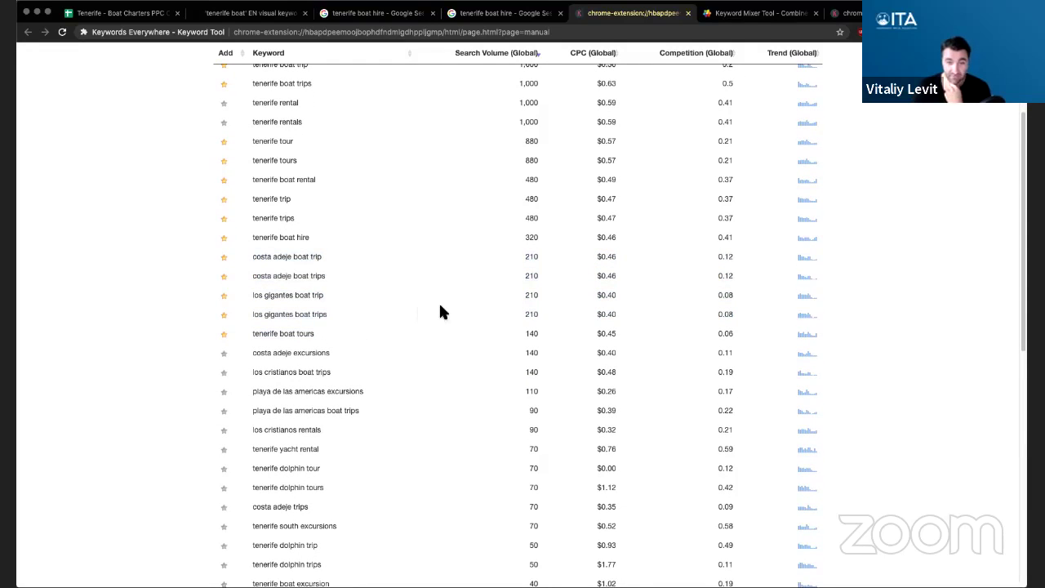
pyautogui.scroll(-1, 428, 306)
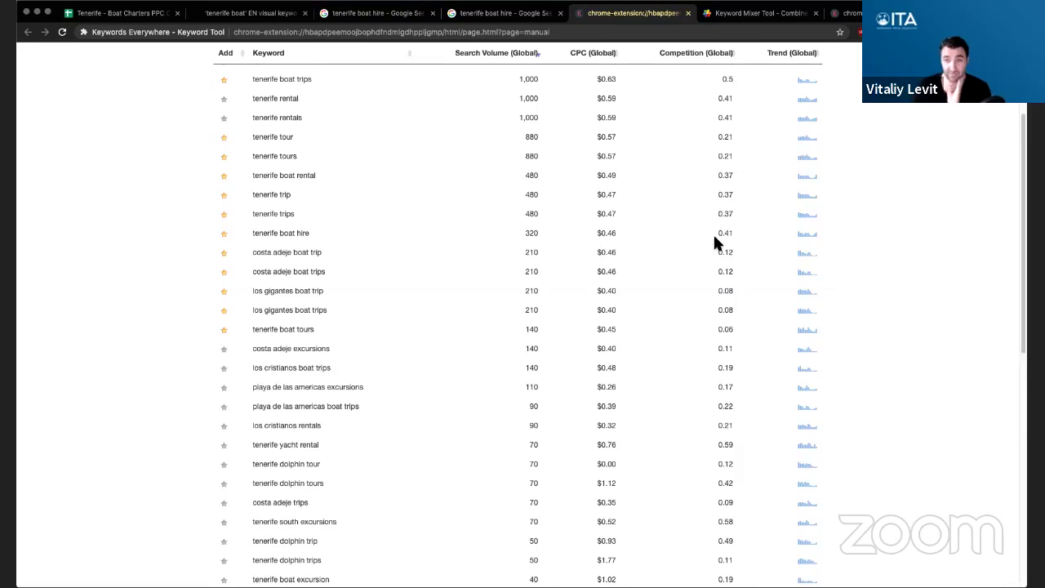
pyautogui.scroll(2, 712, 232)
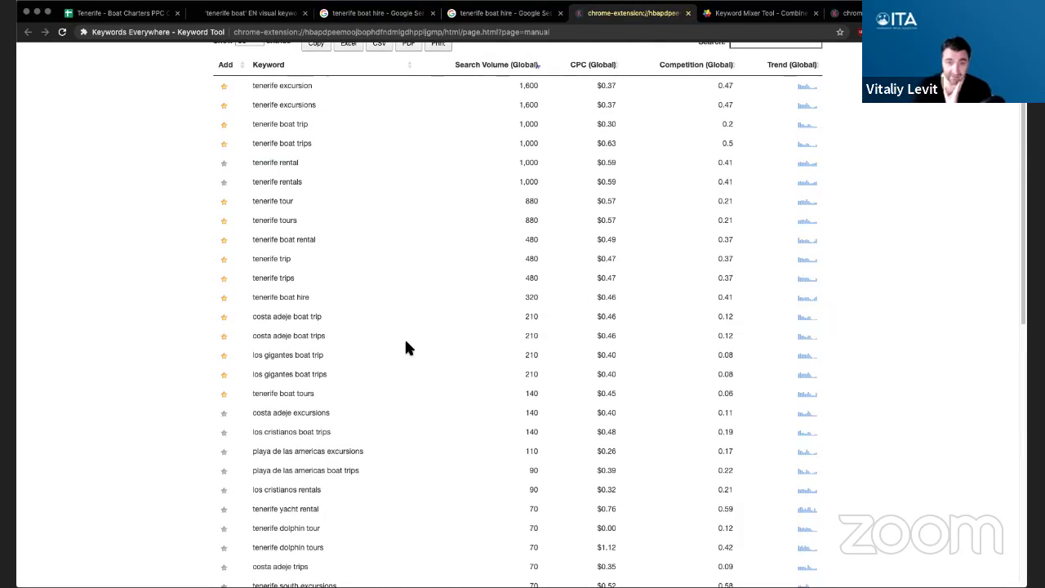
pyautogui.scroll(-2, 406, 337)
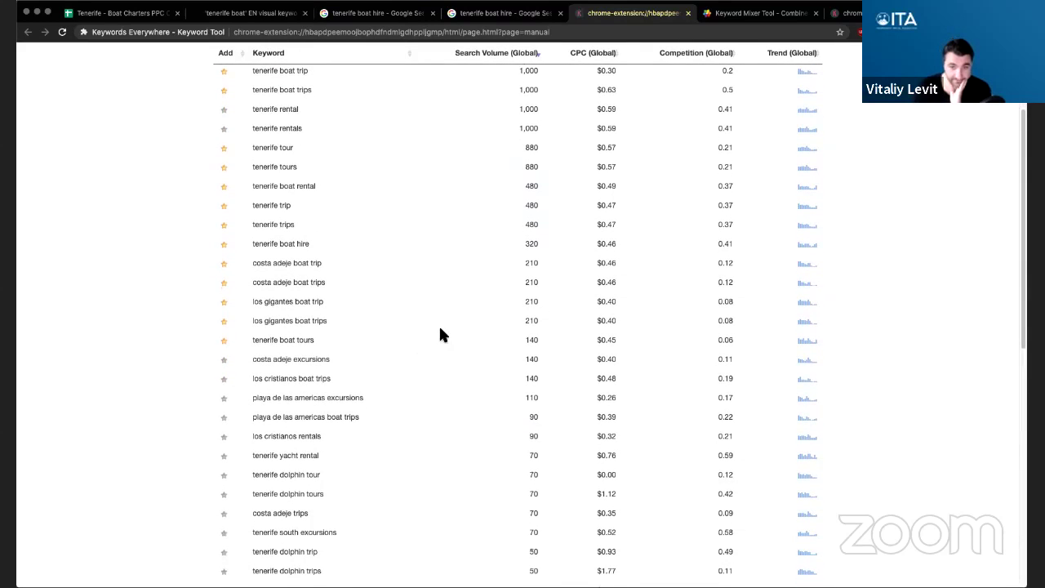
pyautogui.scroll(-1, 438, 330)
pyautogui.click(225, 344)
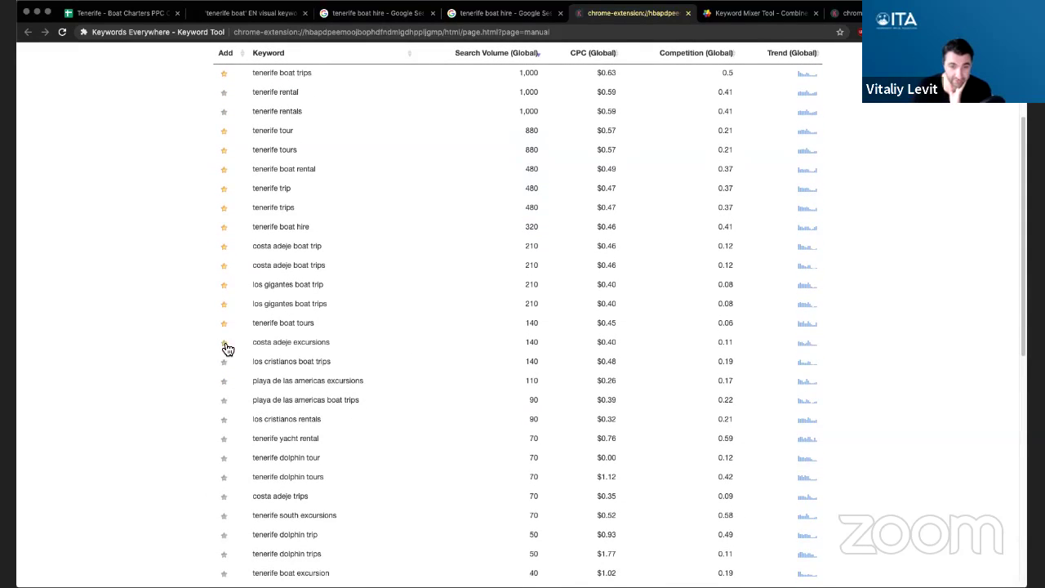
# - Star los cristianos boat trips, playa de las americas excursions/boat trips, tenerife yacht rental, dolphin tours, costa adeje trips, tenerife south excursions
pyautogui.click(226, 365)
pyautogui.scroll(-5, 420, 318)
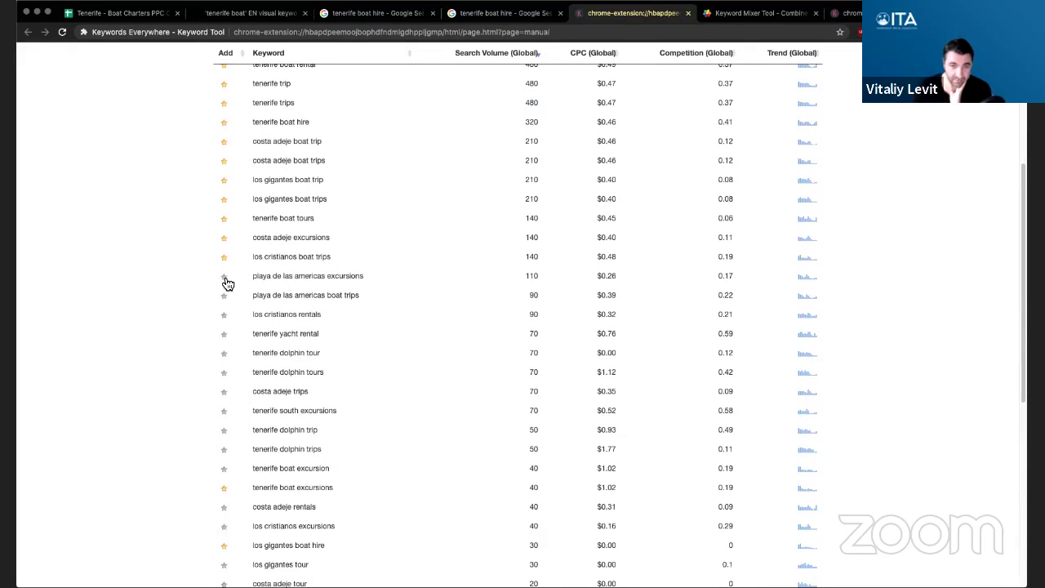
pyautogui.click(224, 278)
pyautogui.click(225, 296)
pyautogui.click(223, 334)
pyautogui.scroll(-1, 330, 335)
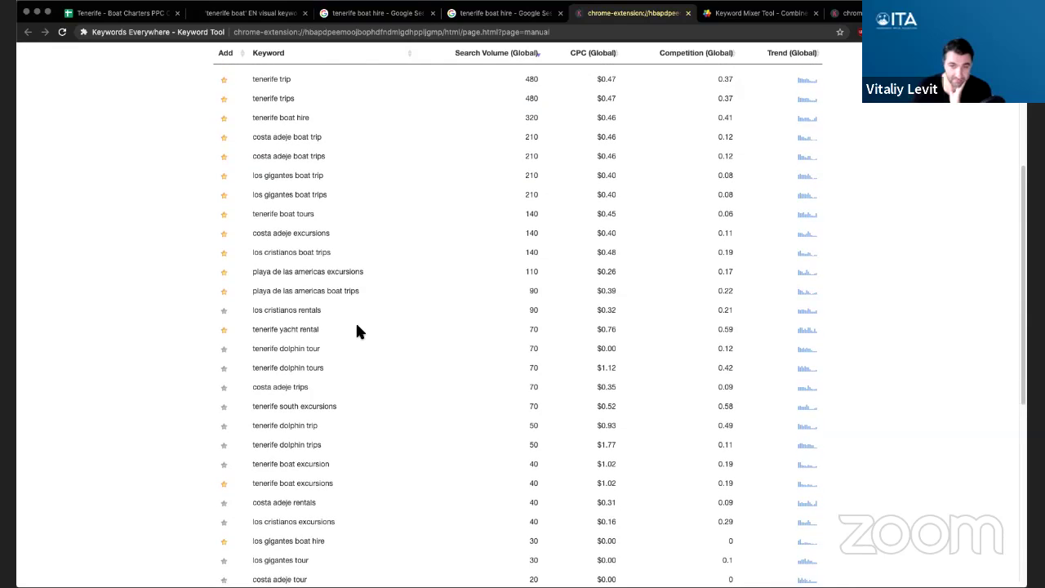
pyautogui.scroll(-1, 342, 327)
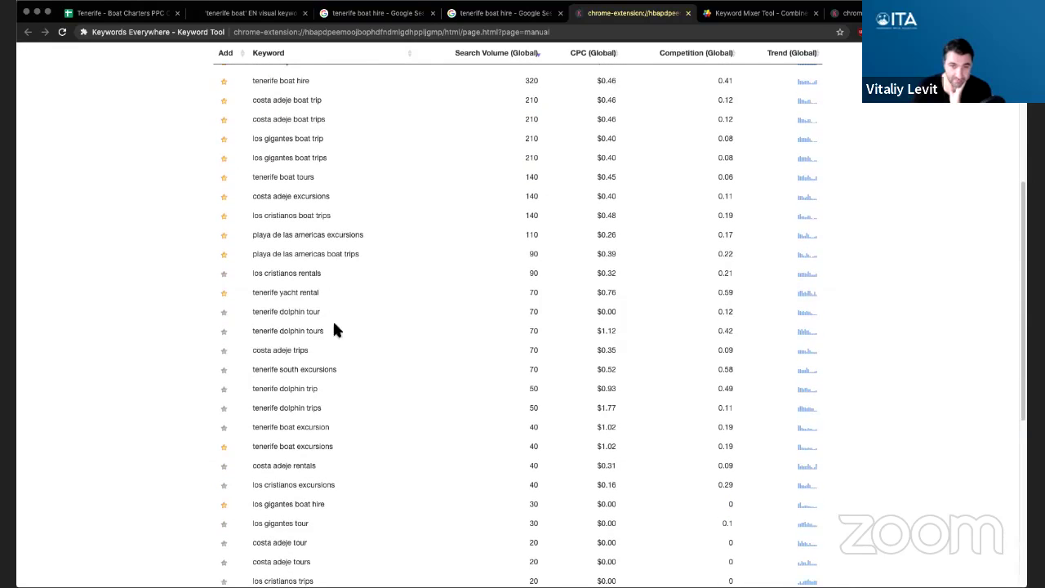
pyautogui.click(225, 313)
pyautogui.click(225, 333)
pyautogui.click(225, 352)
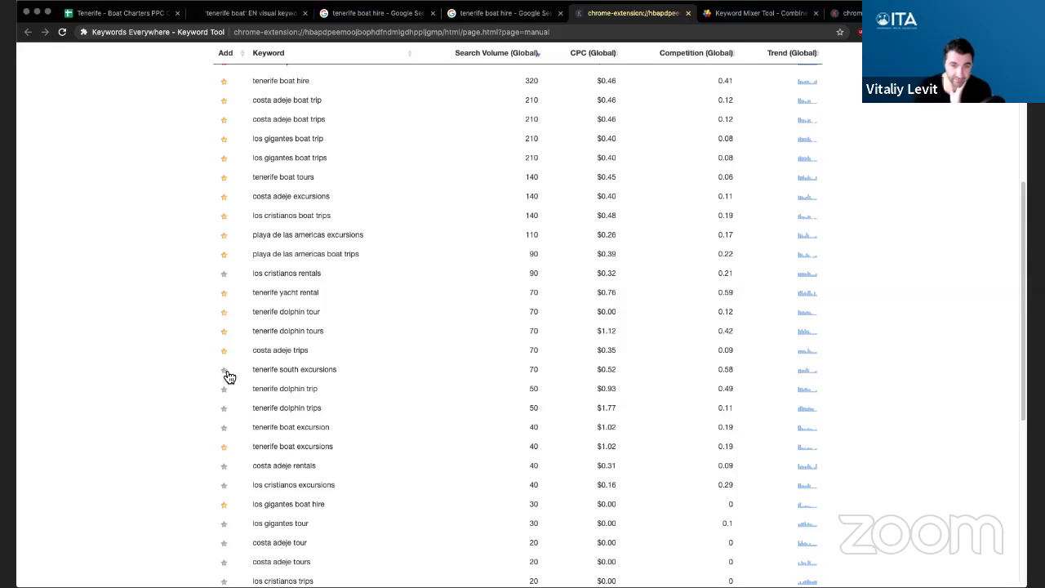
pyautogui.click(225, 371)
# - Star tenerife dolphin trip(s), boat excursion, los cristianos excursions/trips, costa adeje tour(s) and puerto colon boat trips
pyautogui.scroll(-2, 420, 327)
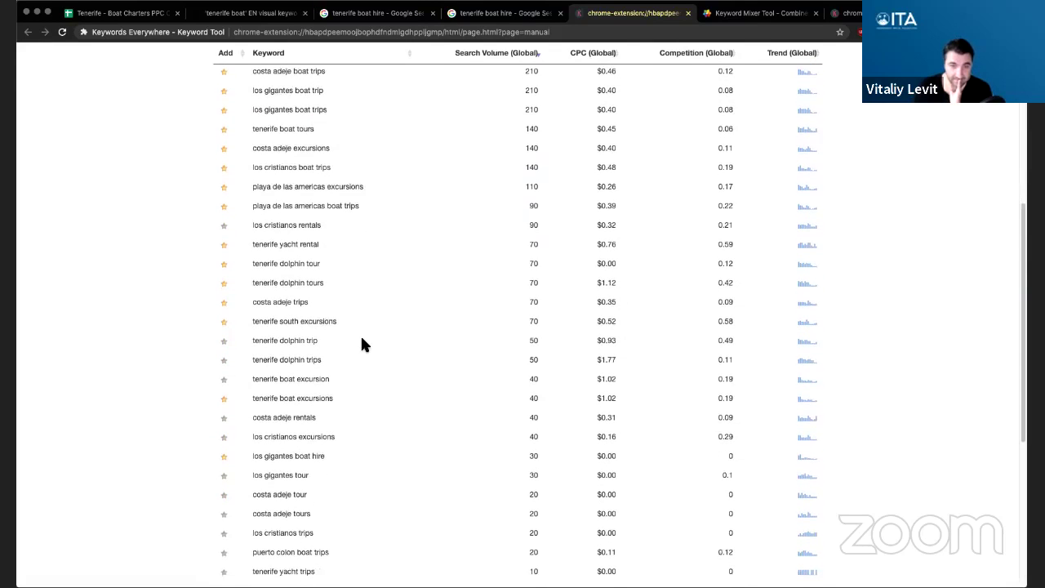
pyautogui.scroll(-2, 361, 339)
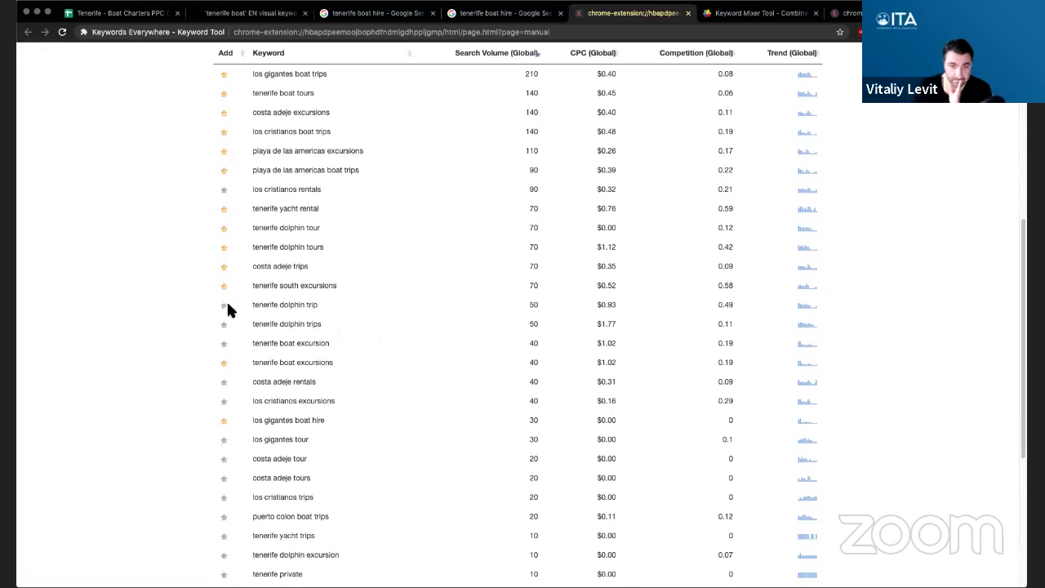
pyautogui.click(226, 306)
pyautogui.click(224, 324)
pyautogui.click(225, 344)
pyautogui.scroll(-1, 339, 339)
pyautogui.scroll(-1, 390, 338)
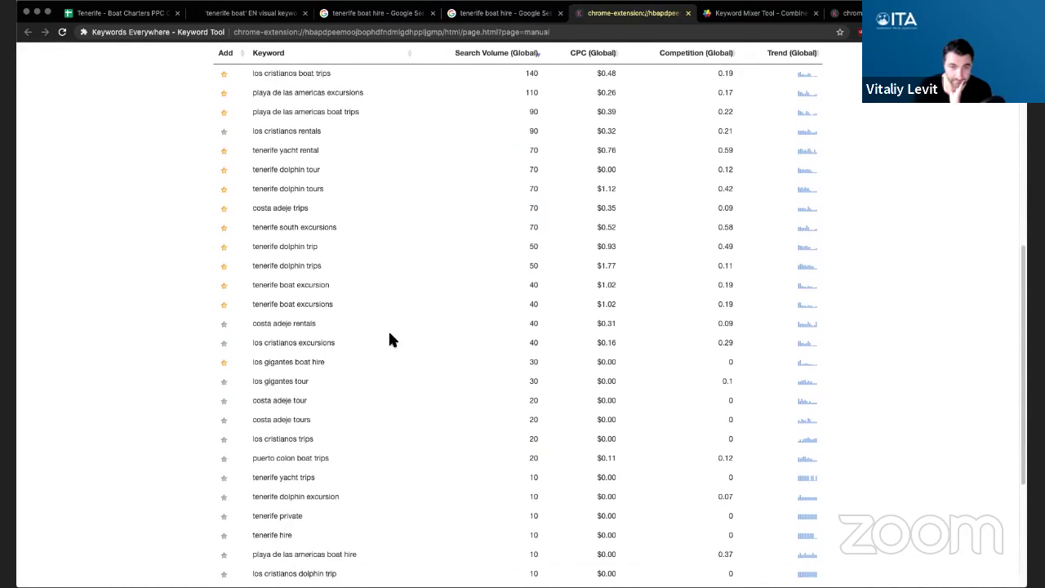
pyautogui.click(228, 350)
pyautogui.scroll(-2, 378, 329)
pyautogui.scroll(-1, 378, 329)
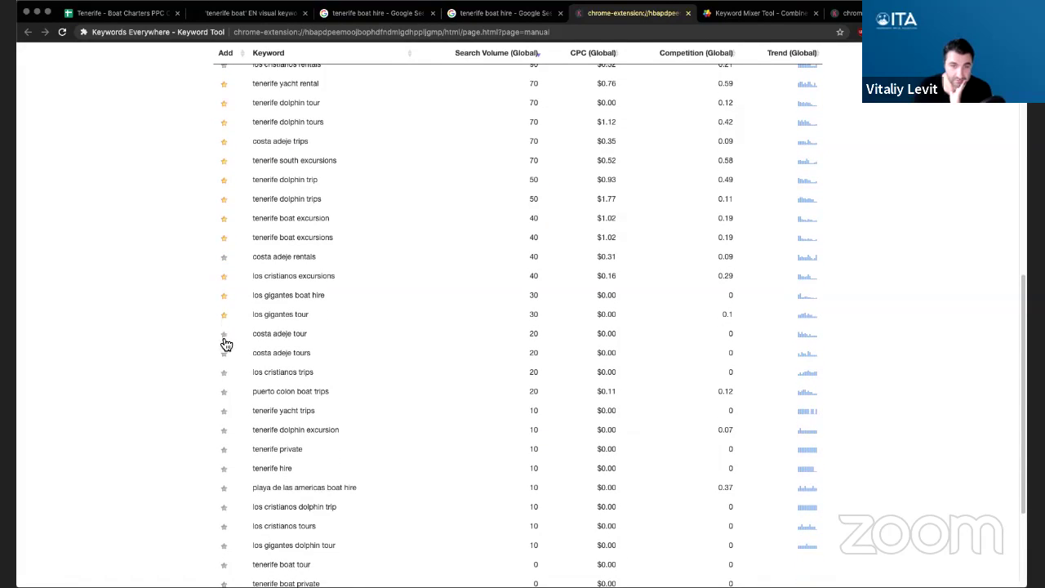
pyautogui.click(225, 336)
pyautogui.click(224, 354)
pyautogui.click(225, 374)
pyautogui.click(225, 394)
# - Star tenerife dolphin excursion, playa de las americas boat hire, los cristianos dolphin trip/tours, tenerife boat tour and ride
pyautogui.scroll(-3, 438, 352)
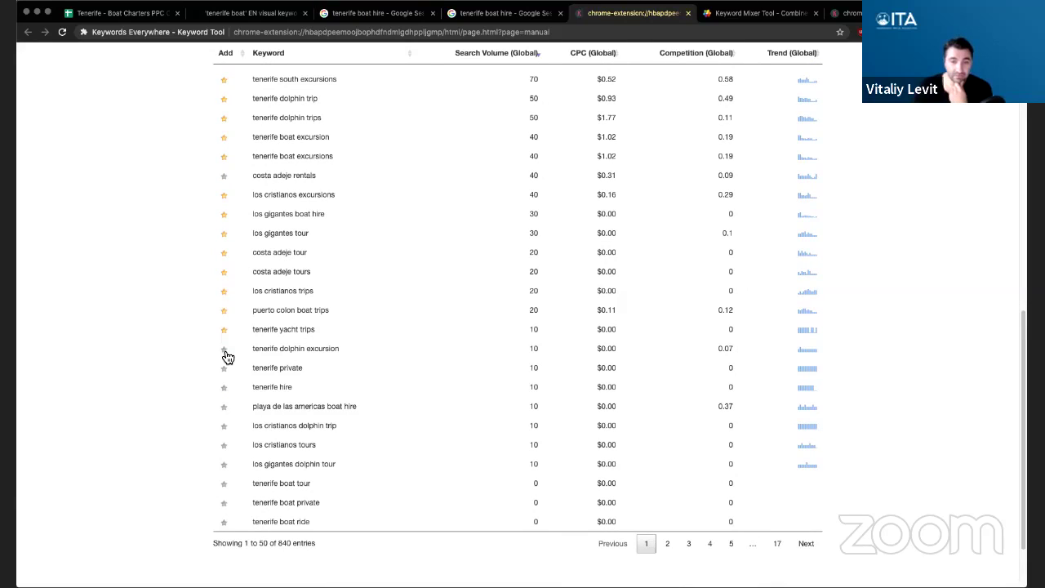
pyautogui.click(224, 350)
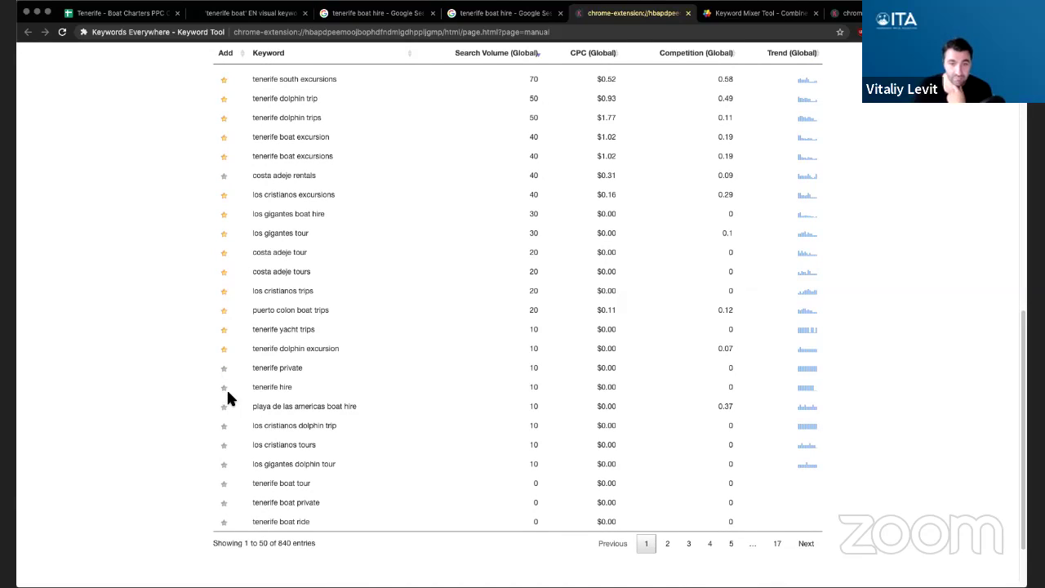
pyautogui.click(223, 407)
pyautogui.click(225, 426)
pyautogui.click(224, 444)
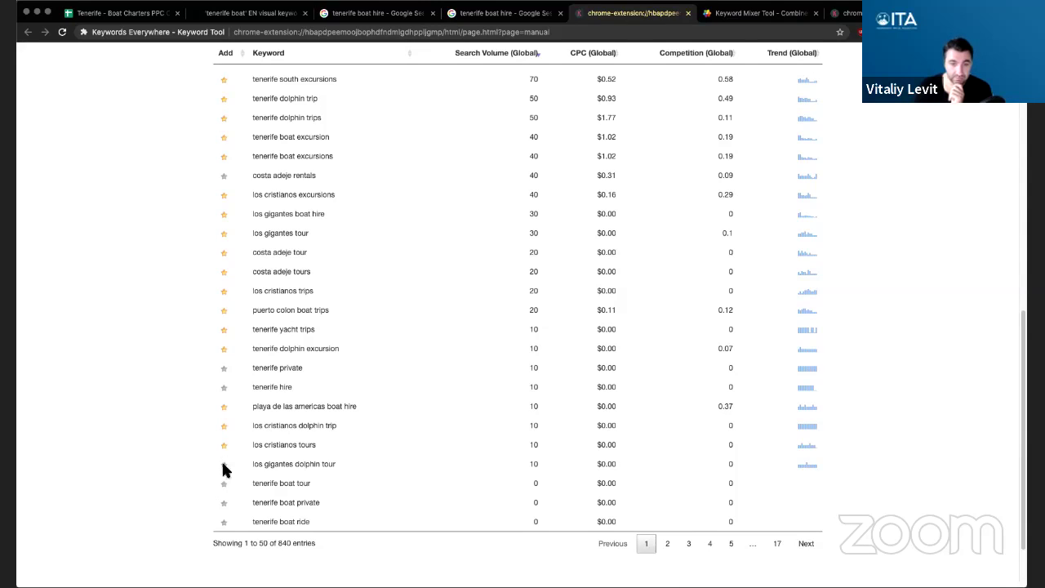
pyautogui.click(225, 484)
pyautogui.click(224, 523)
pyautogui.scroll(10, 434, 435)
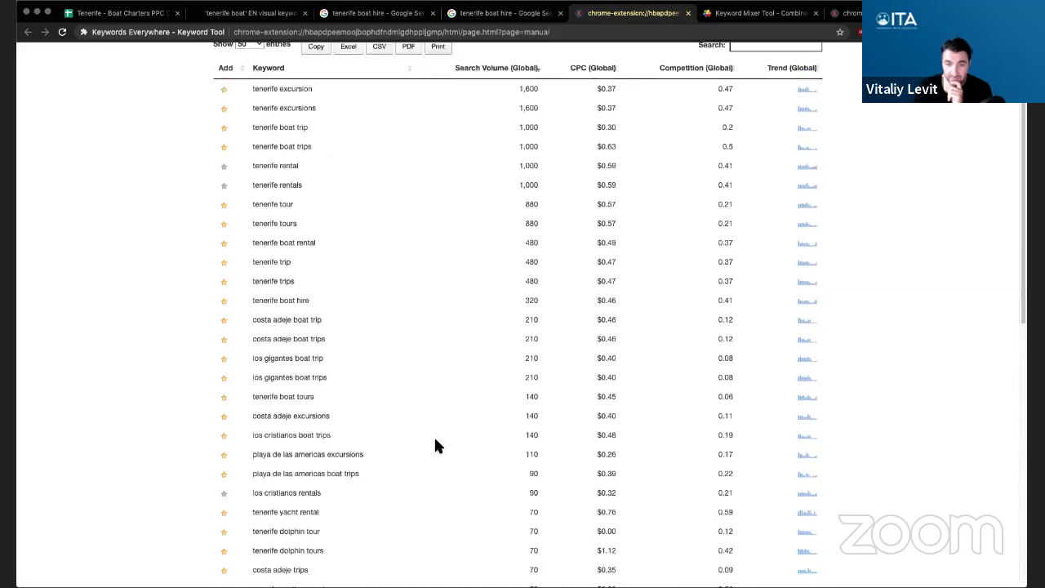
pyautogui.scroll(2, 433, 445)
# - Switch the results table to 100 keywords per page and scroll through the expanded list
pyautogui.click(249, 136)
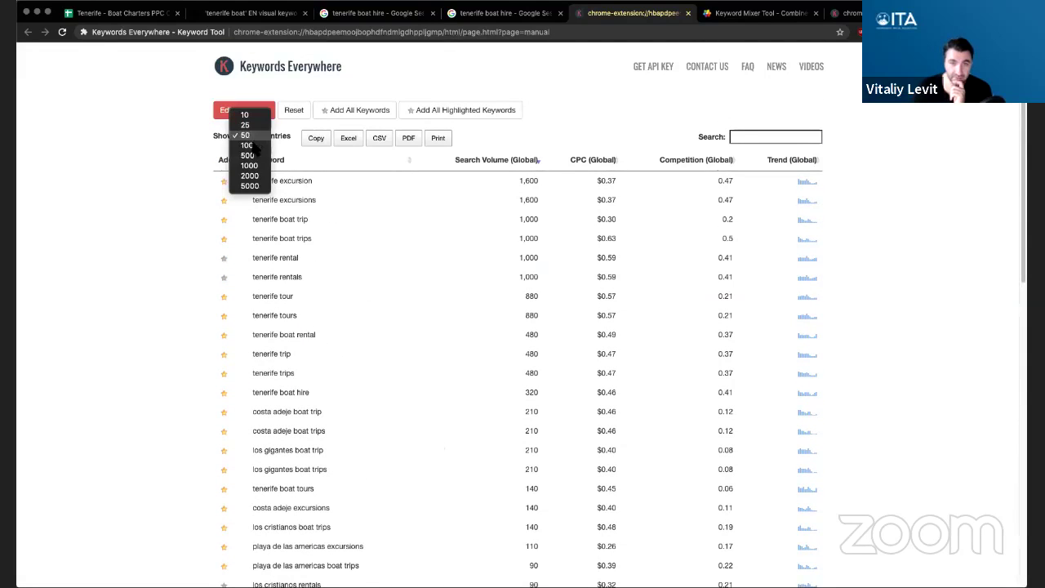
pyautogui.click(254, 144)
pyautogui.scroll(-10, 412, 350)
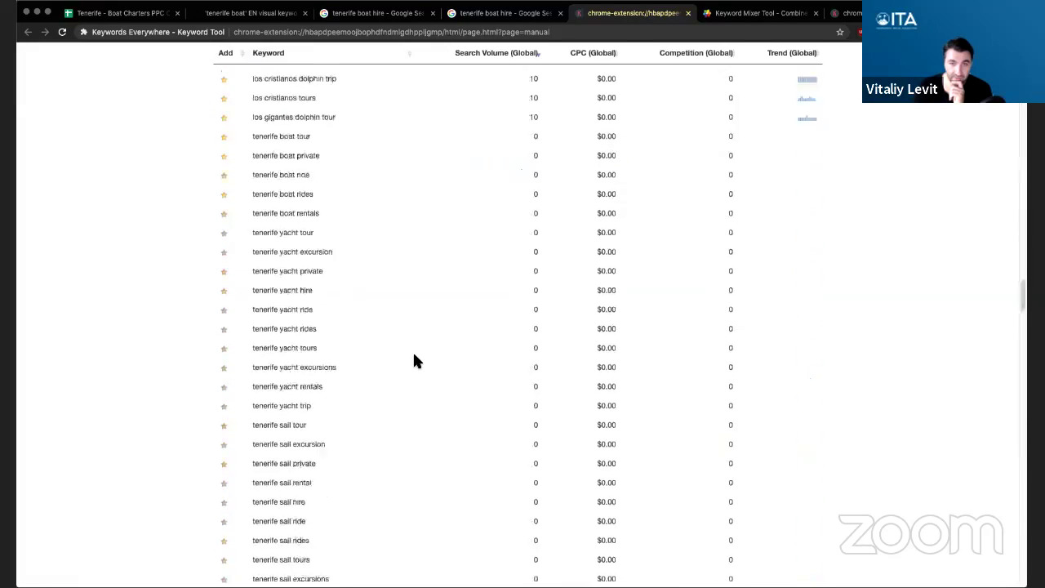
pyautogui.scroll(-5, 414, 358)
pyautogui.scroll(6, 414, 357)
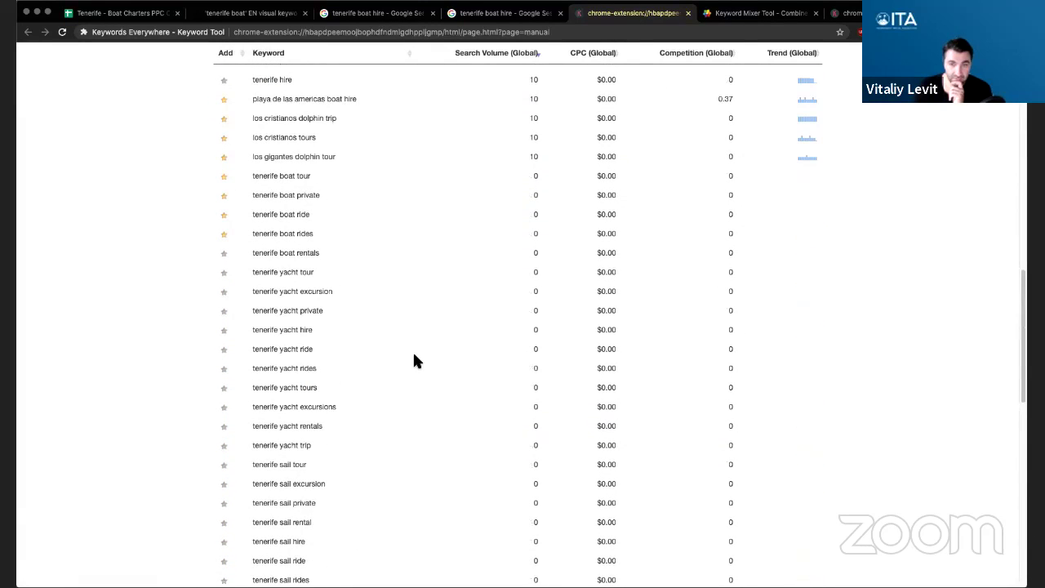
pyautogui.scroll(1, 413, 360)
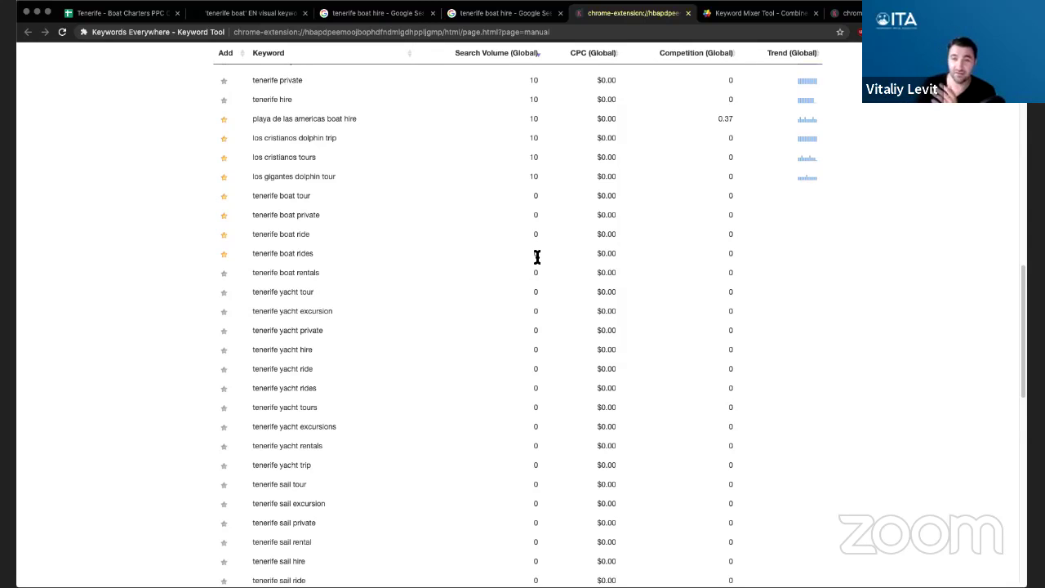
pyautogui.scroll(15, 537, 257)
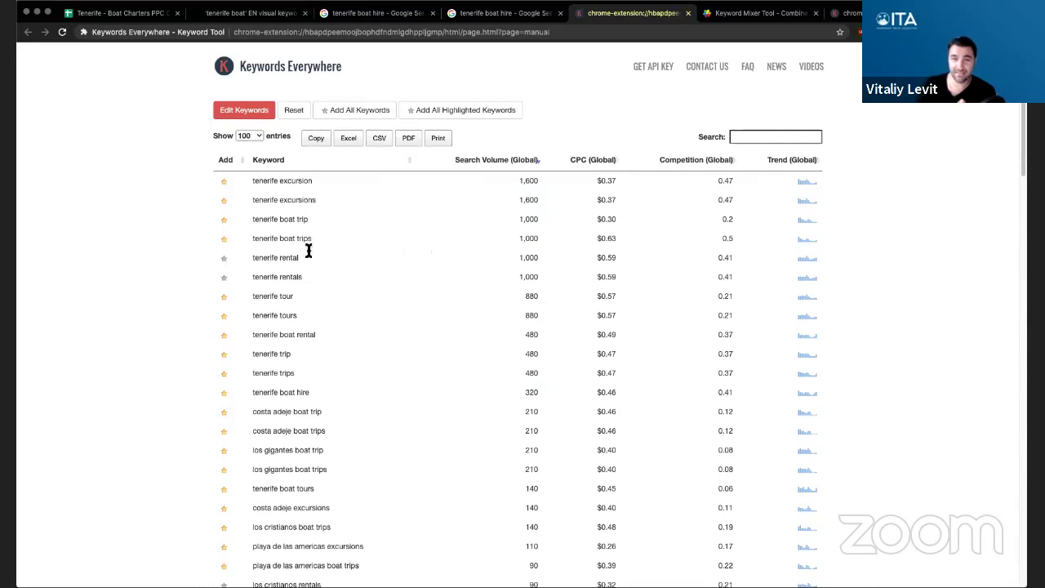
pyautogui.moveTo(265, 183); pyautogui.dragTo(408, 195)
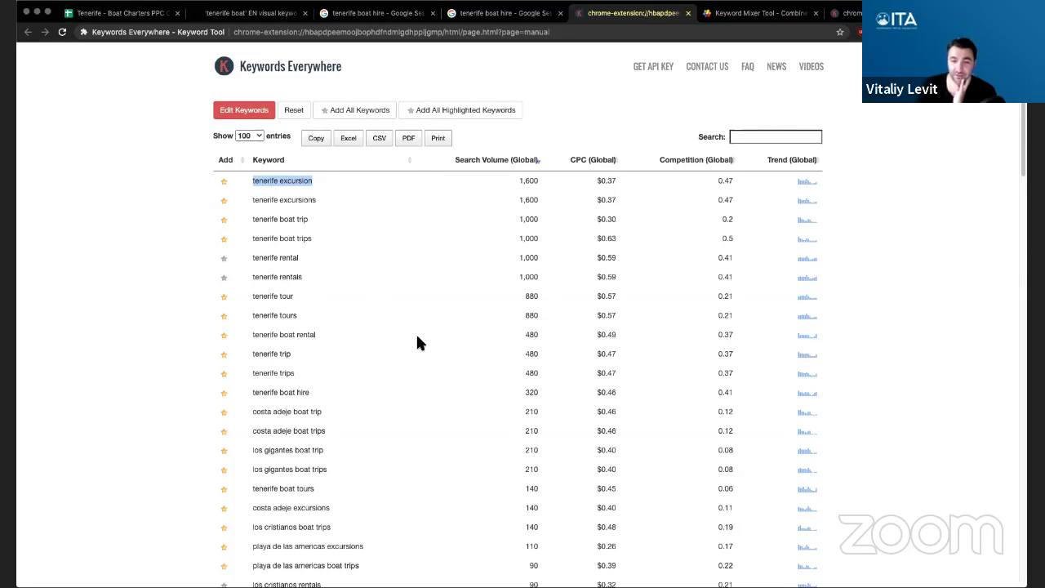
pyautogui.scroll(-3, 416, 343)
pyautogui.scroll(-15, 441, 343)
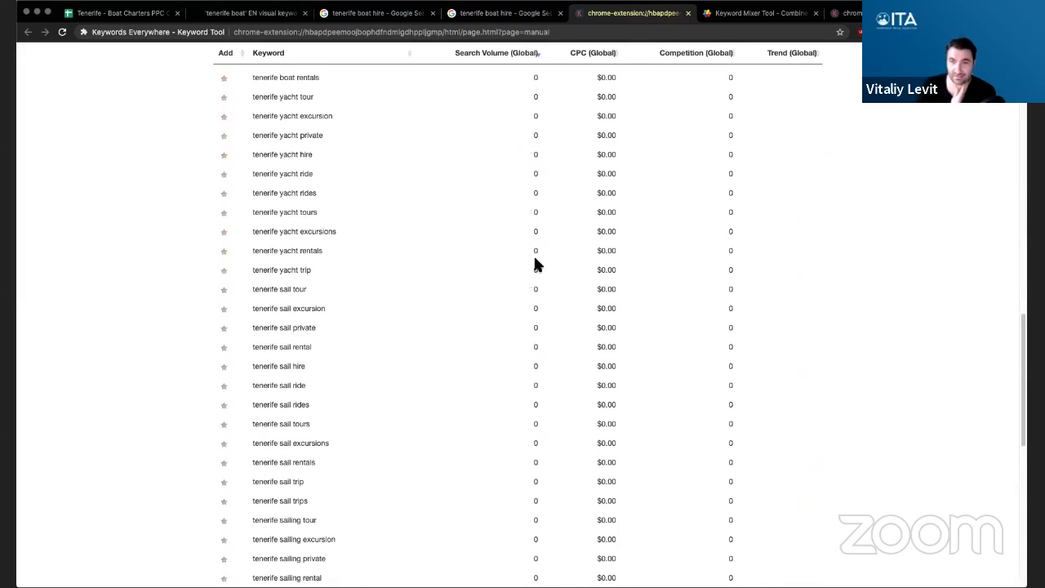
pyautogui.scroll(1, 338, 309)
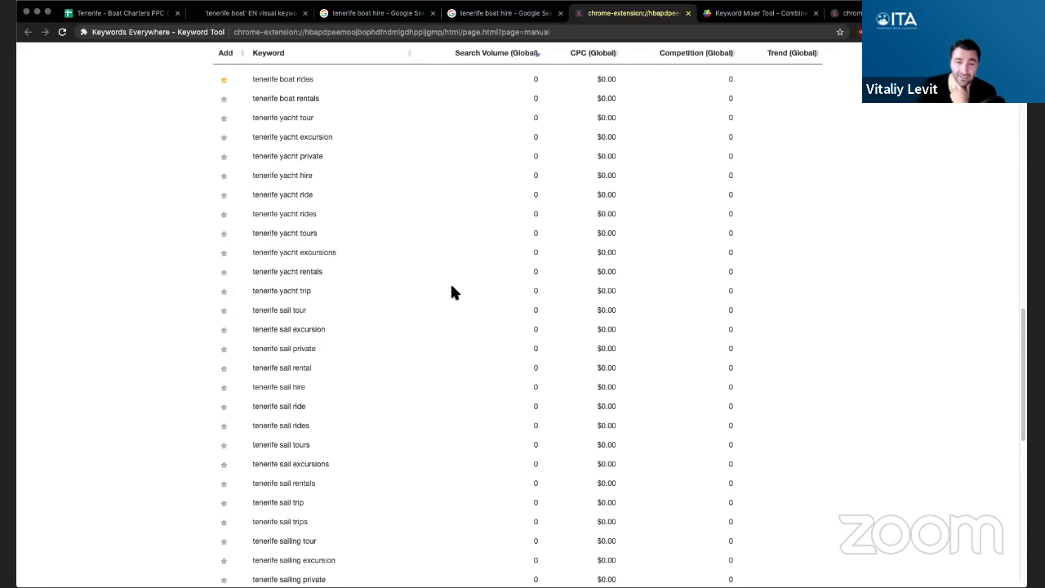
# - Star the nine zero-volume tenerife yacht phrases, from yacht tour through yacht rentals
pyautogui.click(225, 118)
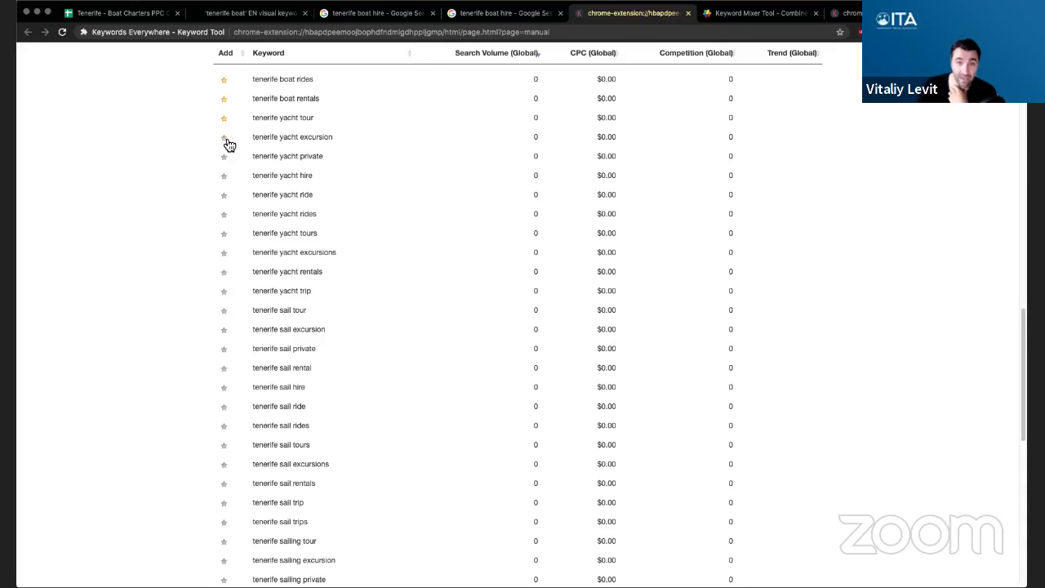
pyautogui.click(225, 137)
pyautogui.click(224, 157)
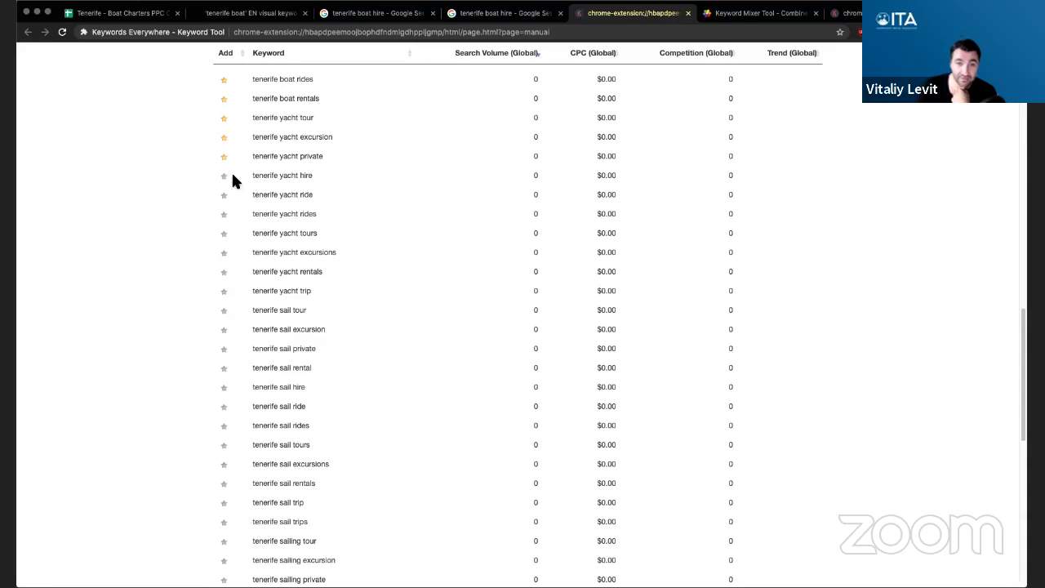
pyautogui.click(225, 176)
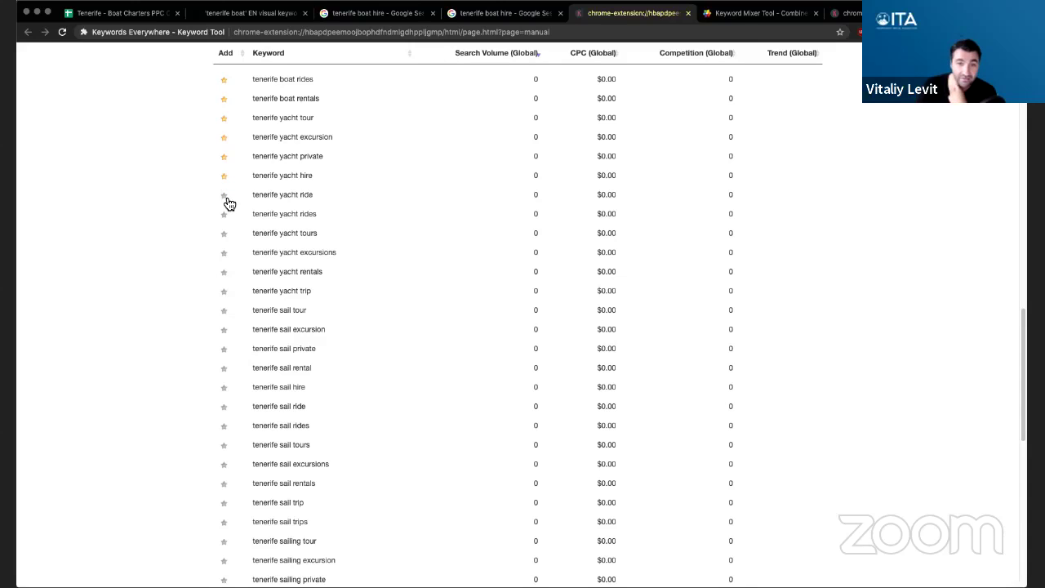
pyautogui.click(225, 215)
pyautogui.click(225, 234)
pyautogui.click(226, 200)
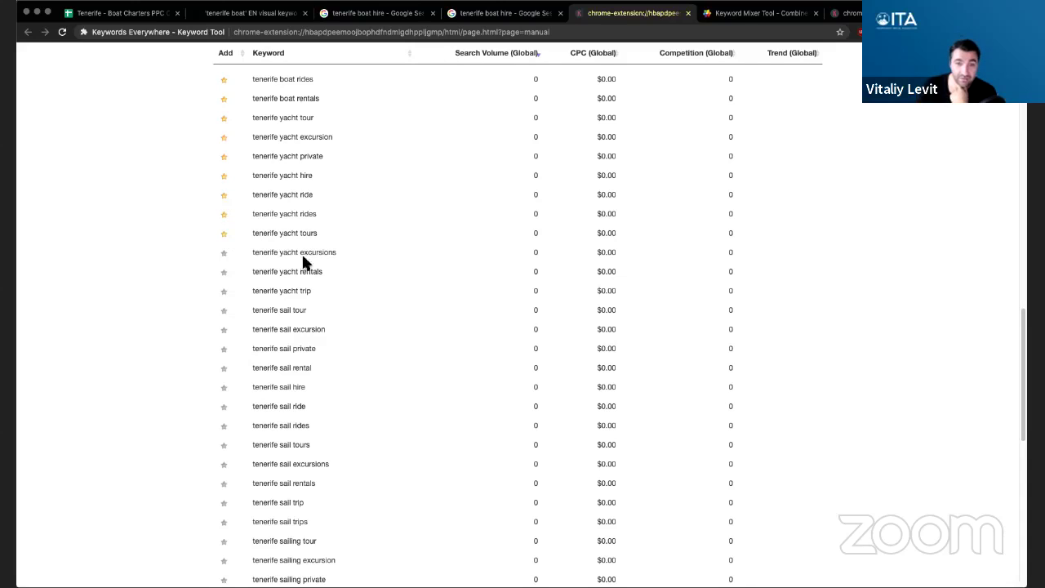
pyautogui.click(228, 260)
pyautogui.click(226, 273)
pyautogui.scroll(-1, 337, 275)
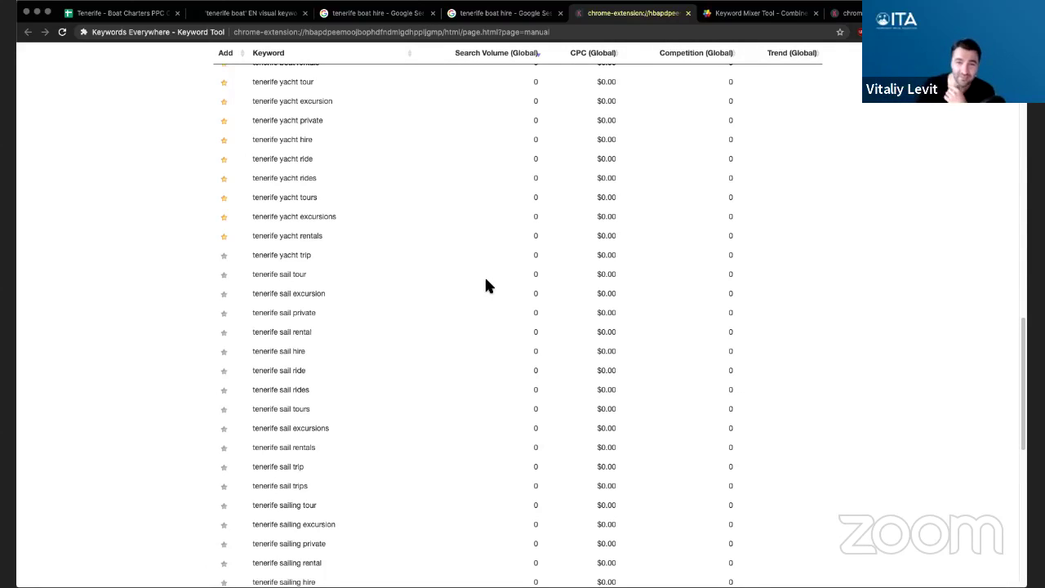
# - Star the tenerife yacht trip and the sail tour, excursion, private, rental, hire, tours and rentals keywords
pyautogui.scroll(-1, 422, 292)
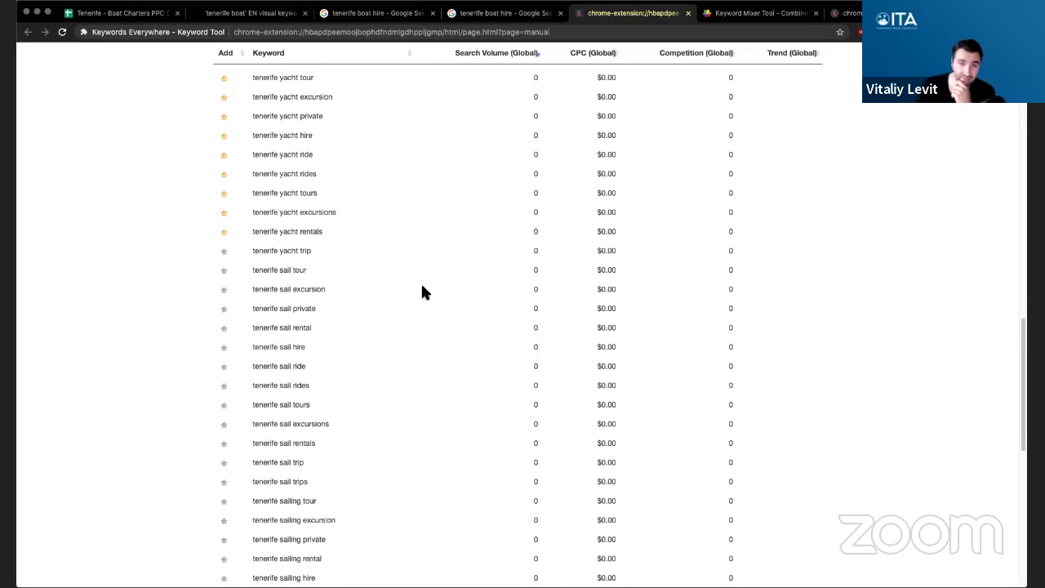
pyautogui.click(226, 256)
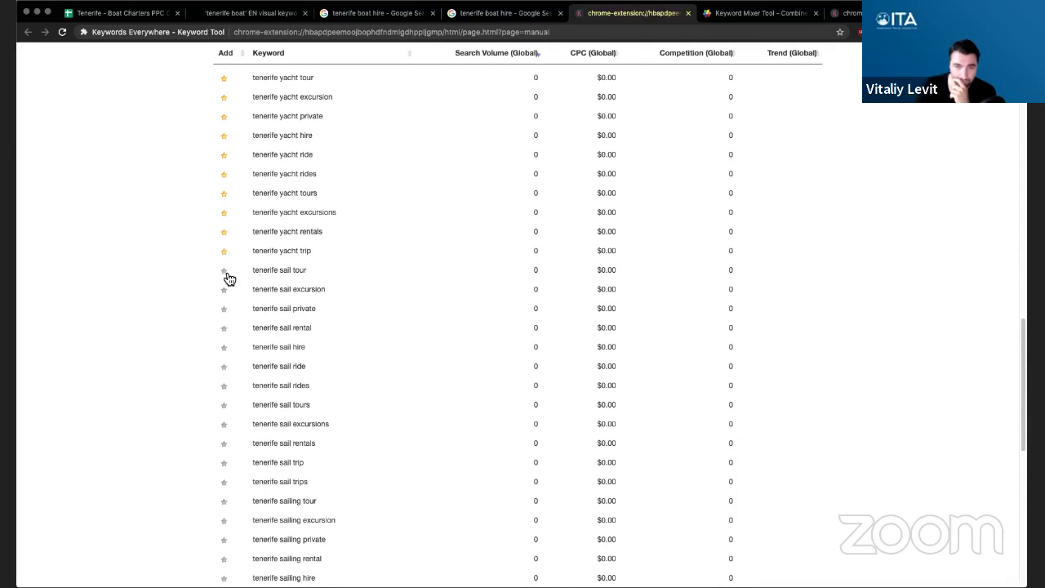
pyautogui.click(225, 272)
pyautogui.click(226, 291)
pyautogui.click(225, 310)
pyautogui.click(224, 328)
pyautogui.click(226, 349)
pyautogui.click(224, 404)
pyautogui.scroll(-1, 366, 354)
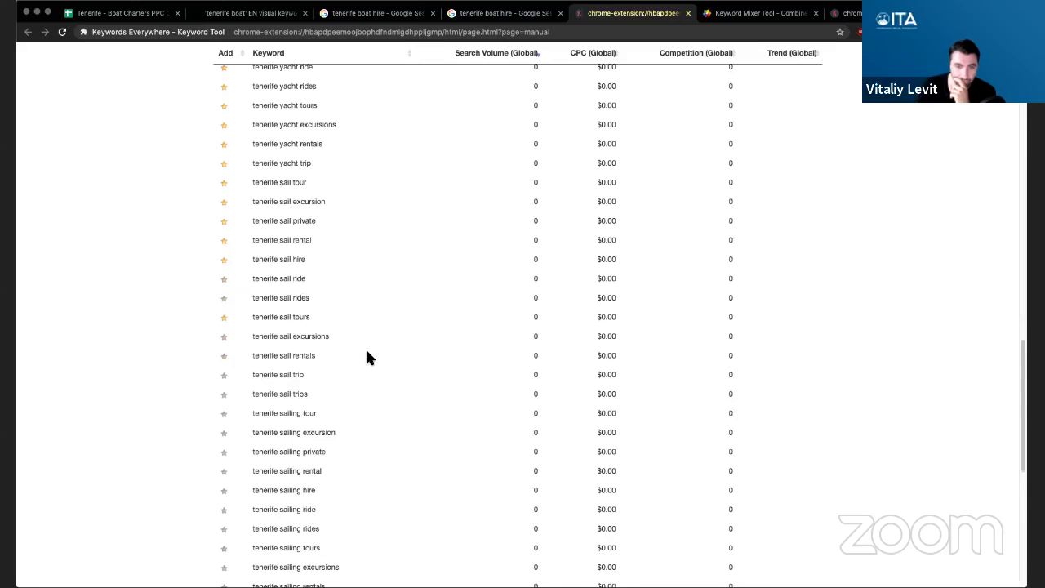
pyautogui.click(224, 357)
# - Star the tenerife sailing and boating keywords, from sailing excursion to boating trips
pyautogui.scroll(-1, 419, 355)
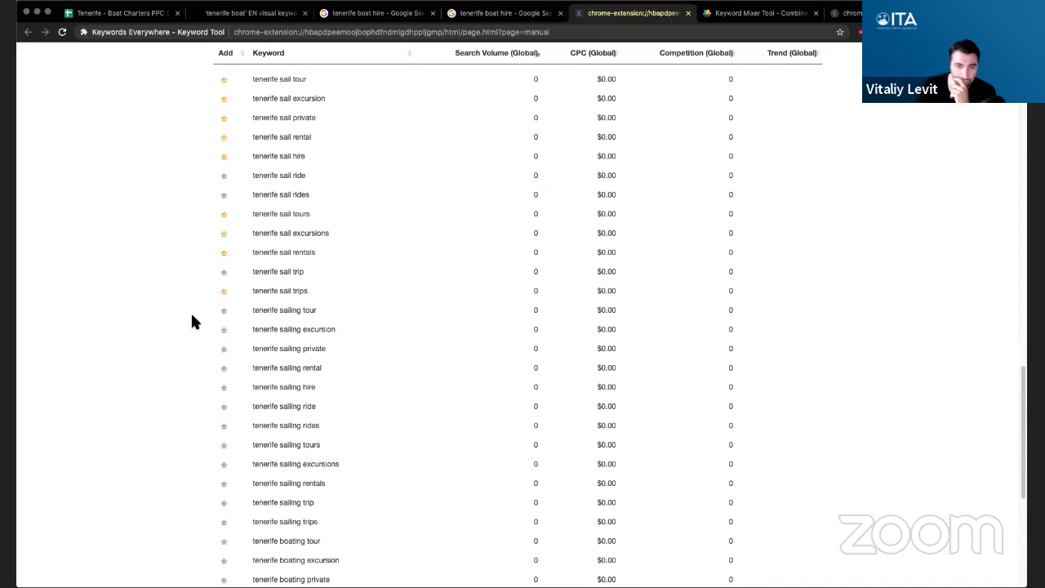
pyautogui.click(223, 330)
pyautogui.click(224, 349)
pyautogui.click(224, 368)
pyautogui.scroll(-4, 435, 359)
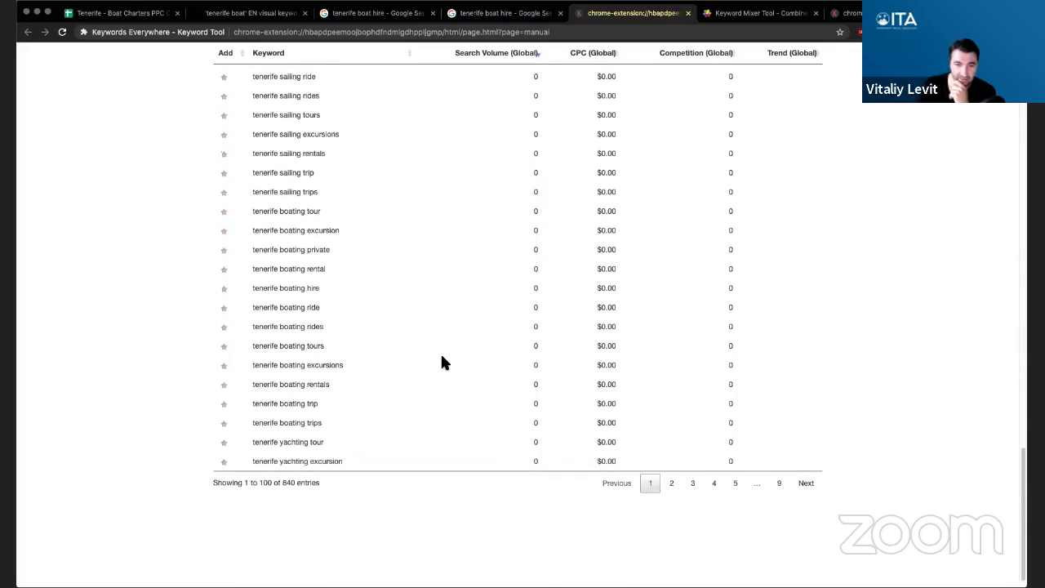
pyautogui.click(224, 230)
pyautogui.click(223, 210)
pyautogui.click(224, 192)
pyautogui.click(225, 271)
pyautogui.click(224, 327)
pyautogui.click(224, 346)
pyautogui.click(225, 369)
pyautogui.click(225, 386)
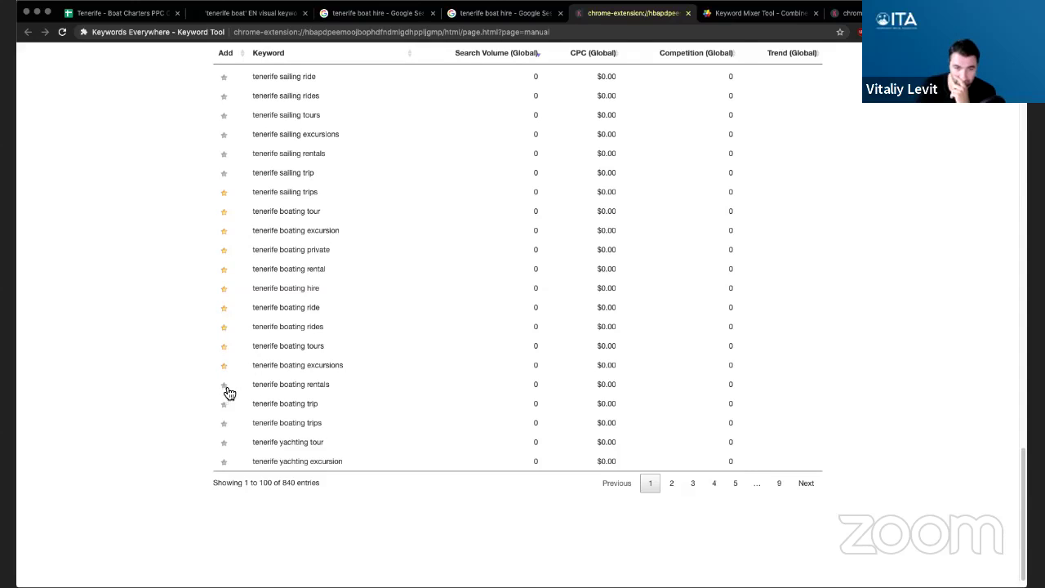
pyautogui.click(225, 404)
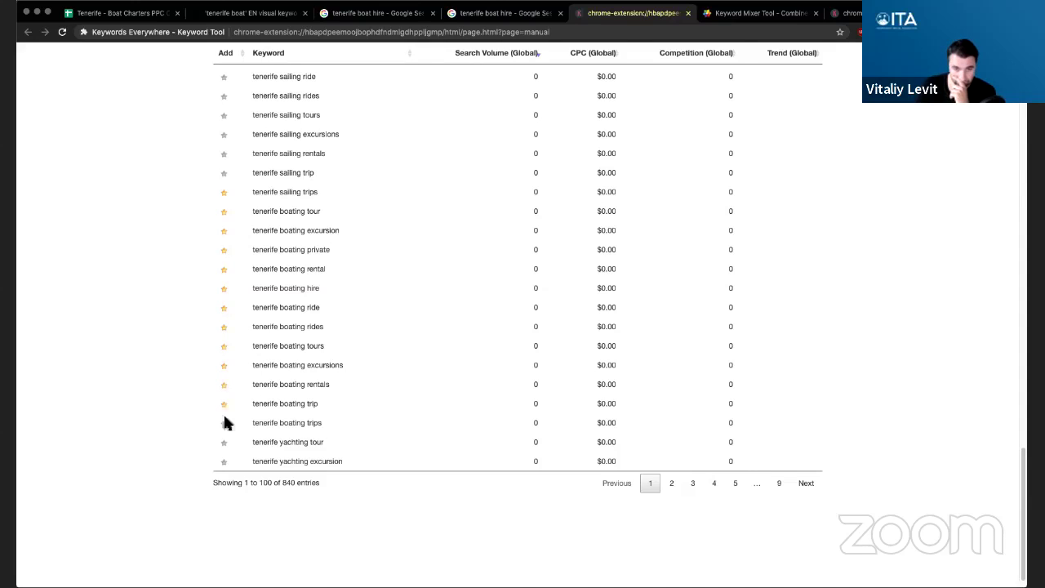
pyautogui.click(225, 423)
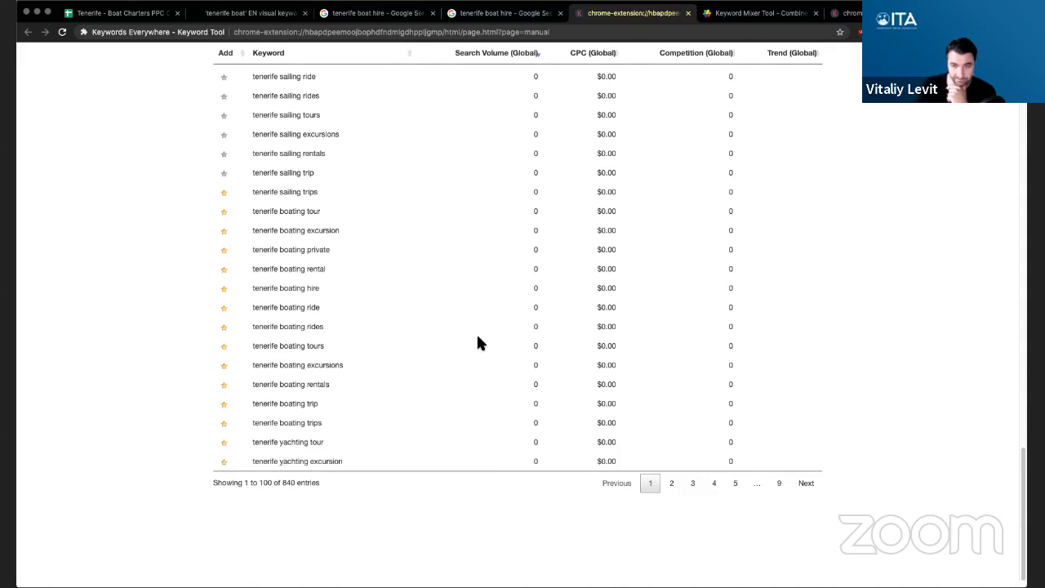
# - Show the saved favourites keyword list
pyautogui.scroll(3, 476, 332)
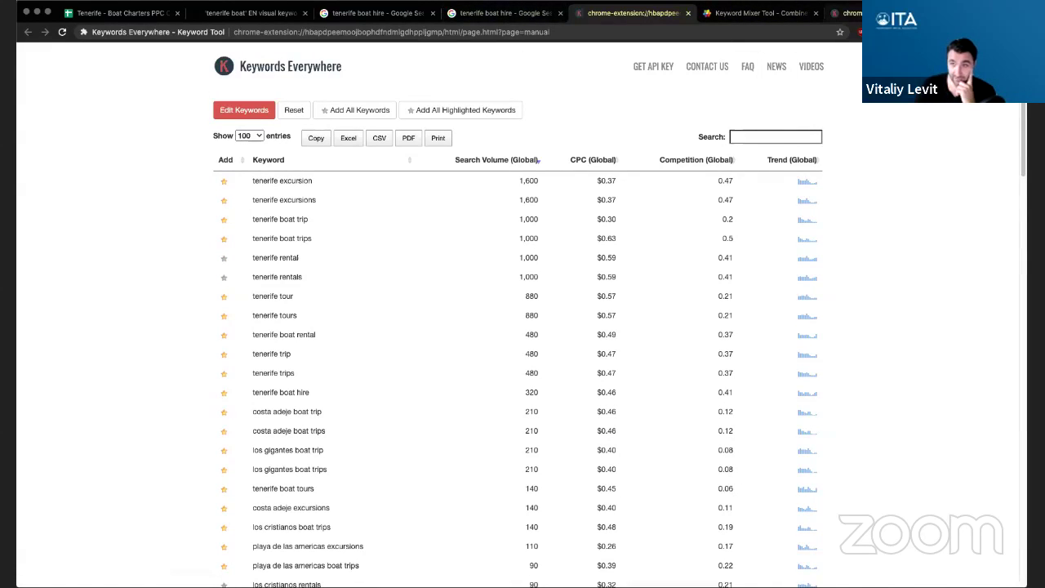
pyautogui.click(845, 13)
pyautogui.scroll(5, 911, 244)
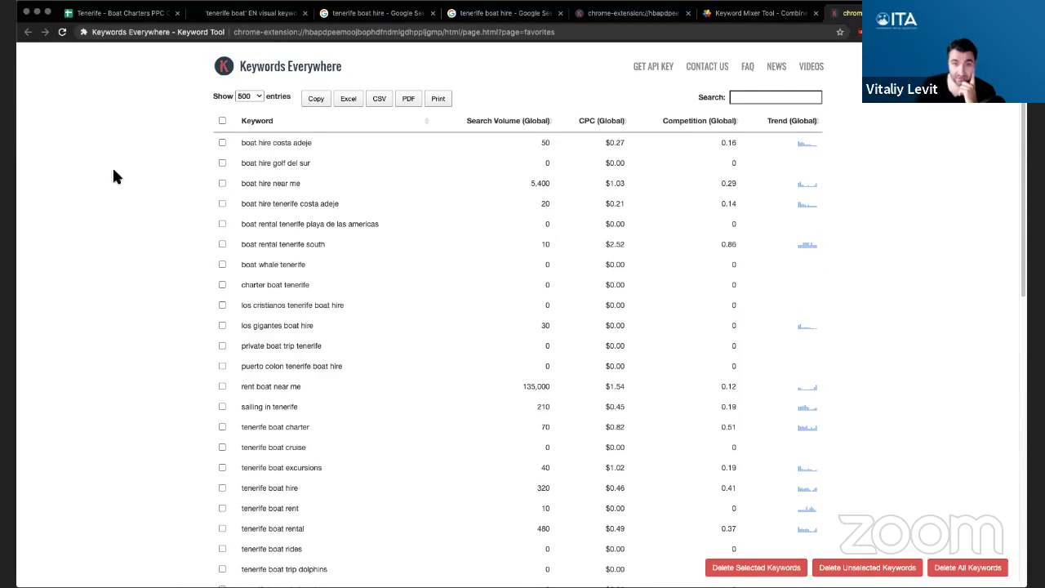
# - Reload the favourites, copy the ten keyword rows shown, and return to the campaign spreadsheet
pyautogui.click(62, 32)
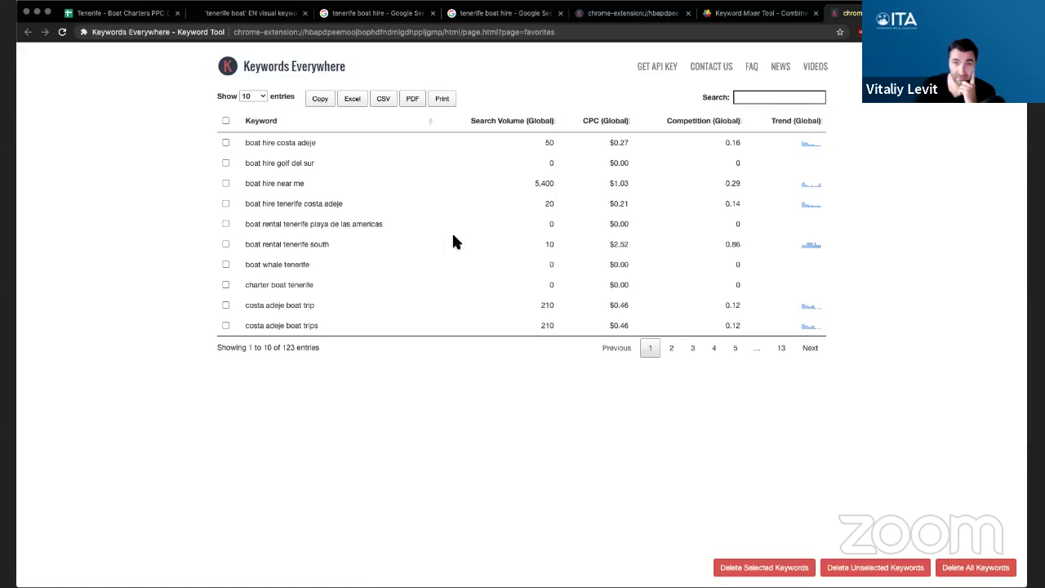
pyautogui.doubleClick(287, 347)
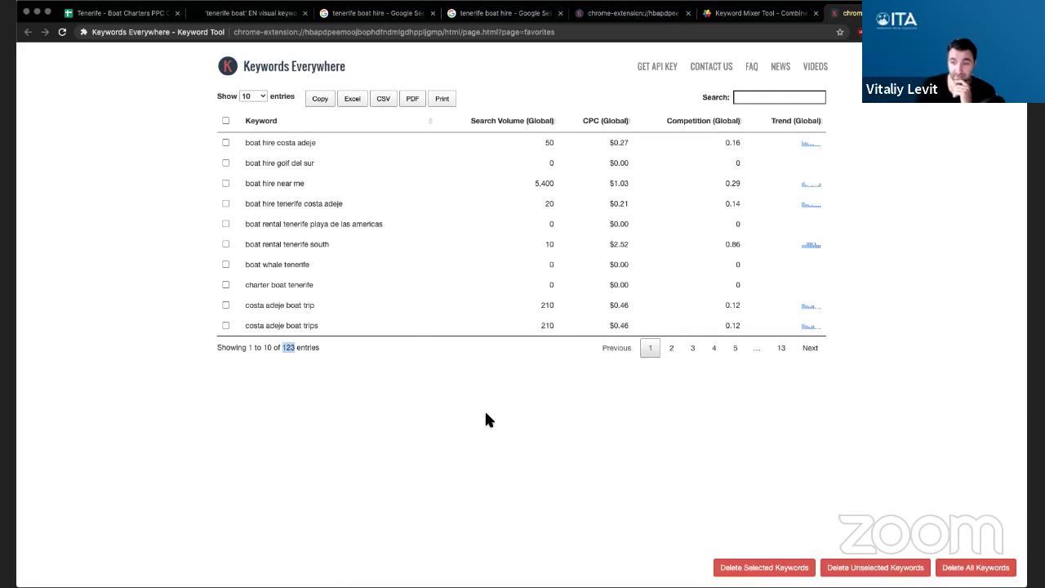
pyautogui.click(319, 99)
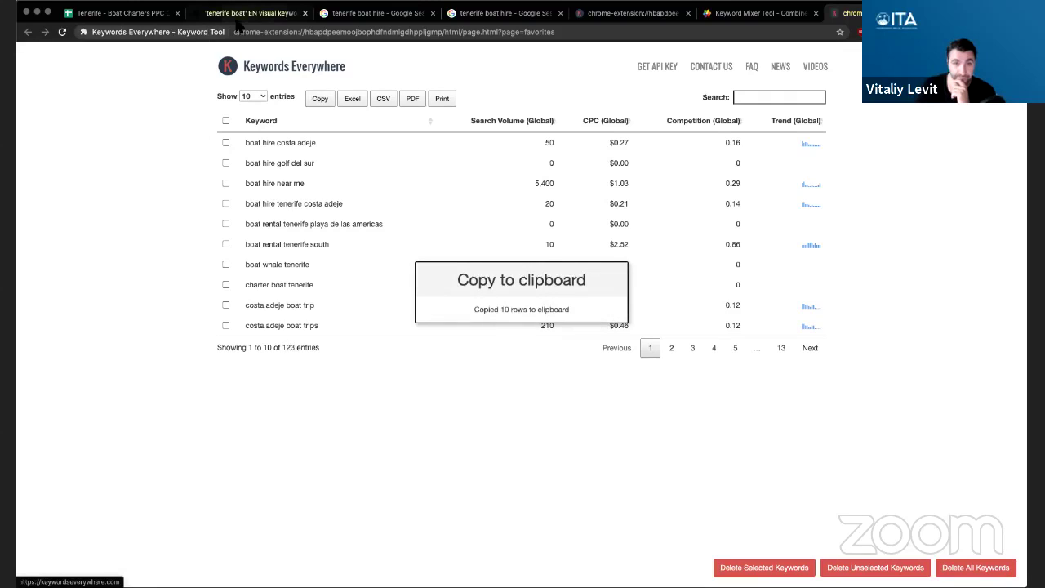
pyautogui.click(245, 20)
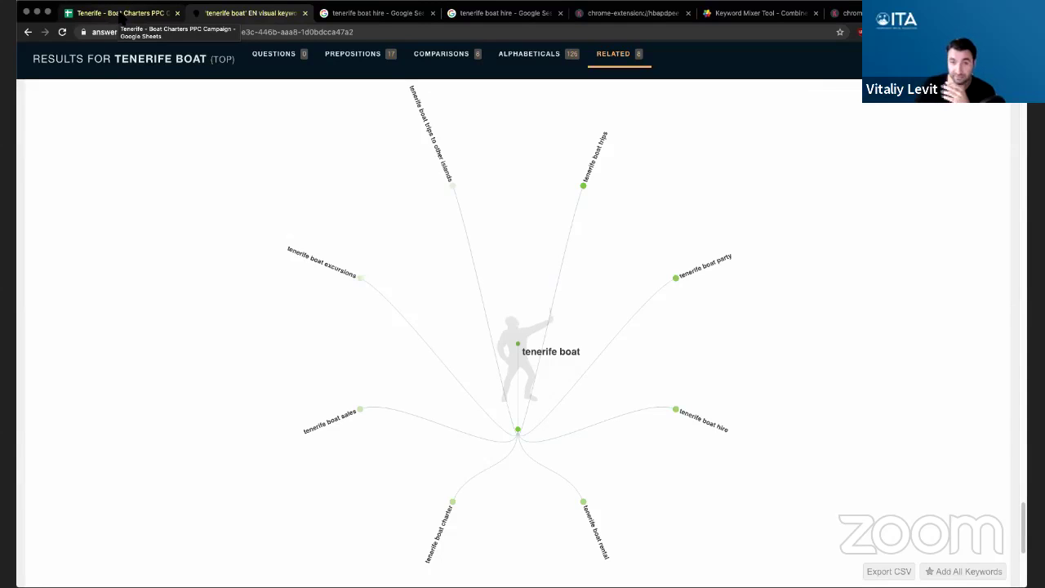
pyautogui.click(118, 13)
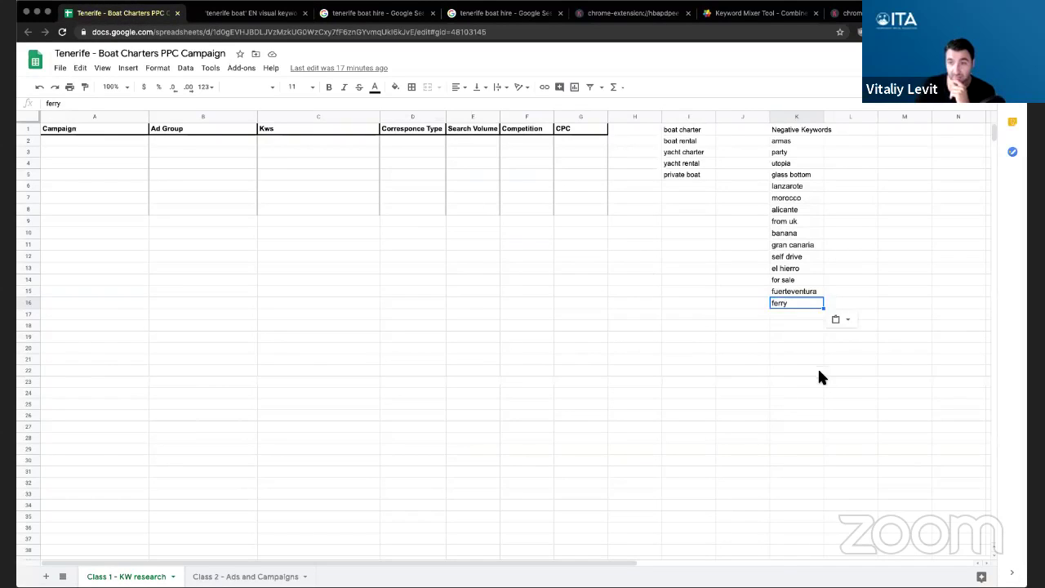
# - Paste the ten copied keyword rows at A20
pyautogui.click(818, 371)
pyautogui.click(79, 348)
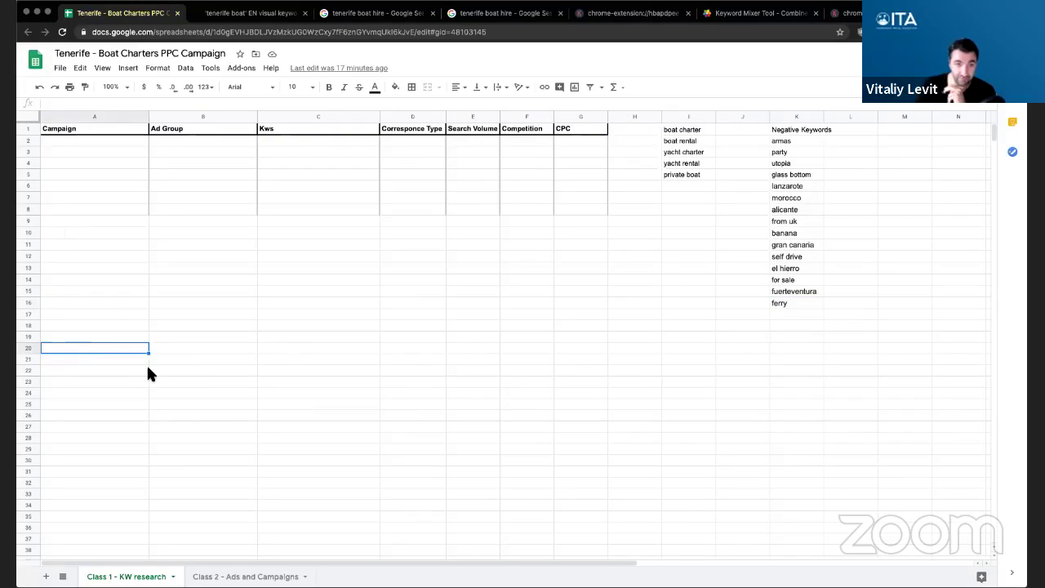
pyautogui.hotkey('ctrl', 'v')
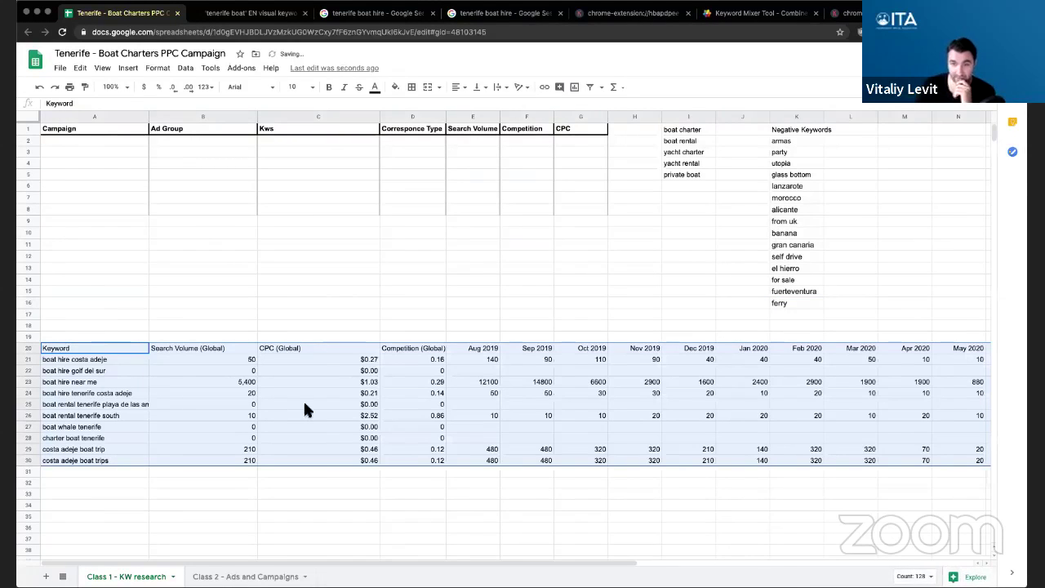
# - Clear the monthly volume columns E20:P30 of the pasted rows
pyautogui.click(477, 349)
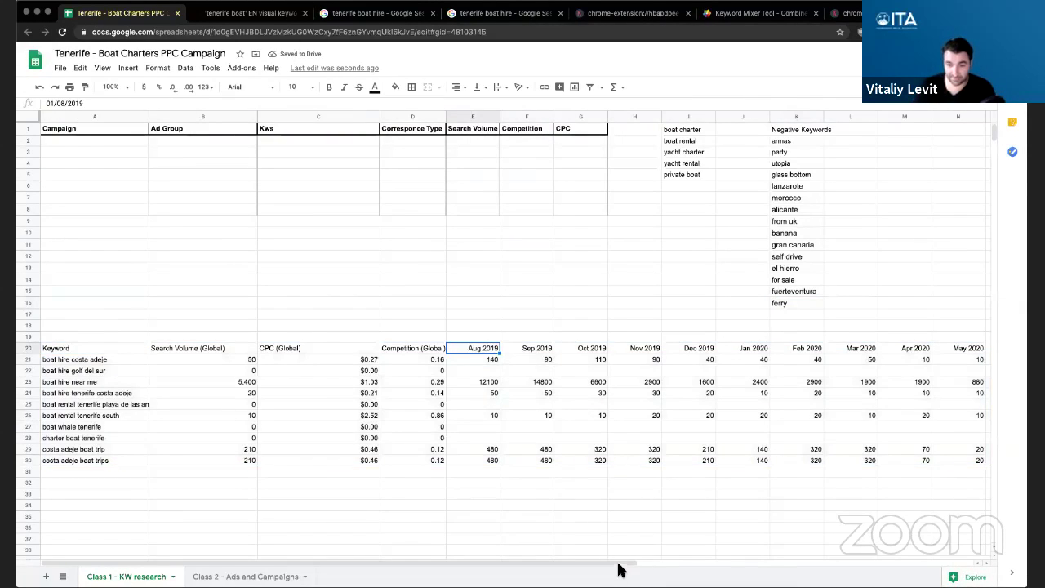
pyautogui.moveTo(618, 566); pyautogui.dragTo(790, 500)
pyautogui.keyDown('shift'); pyautogui.click(731, 457); pyautogui.keyUp('shift')
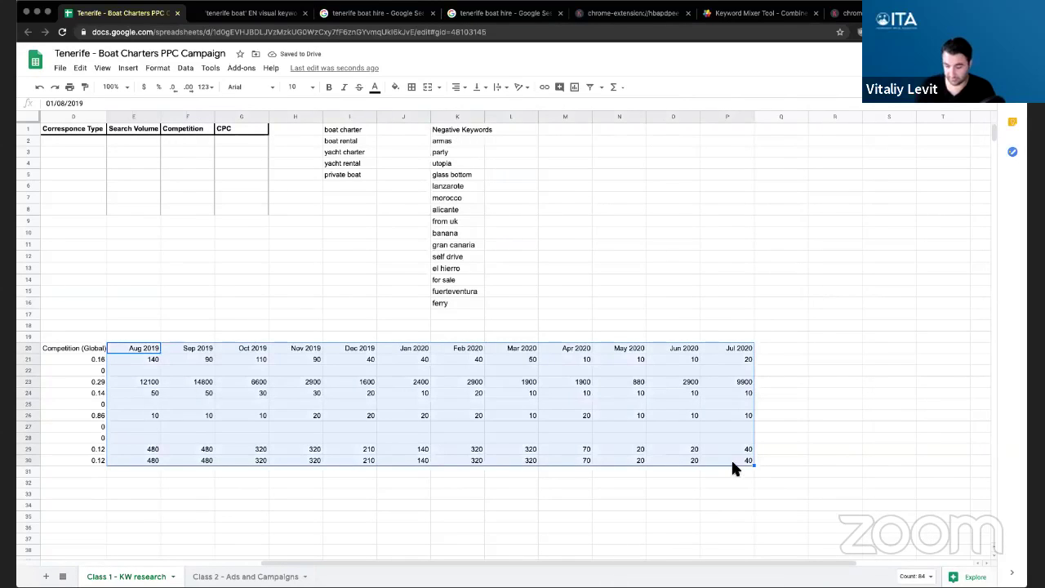
pyautogui.press('Delete')
pyautogui.moveTo(658, 569); pyautogui.dragTo(249, 560)
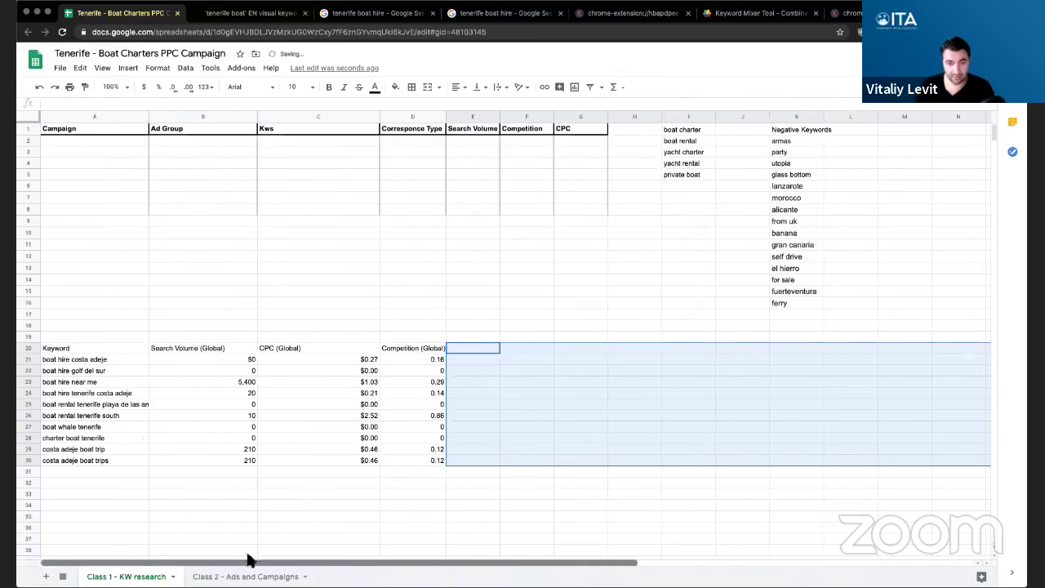
pyautogui.click(472, 516)
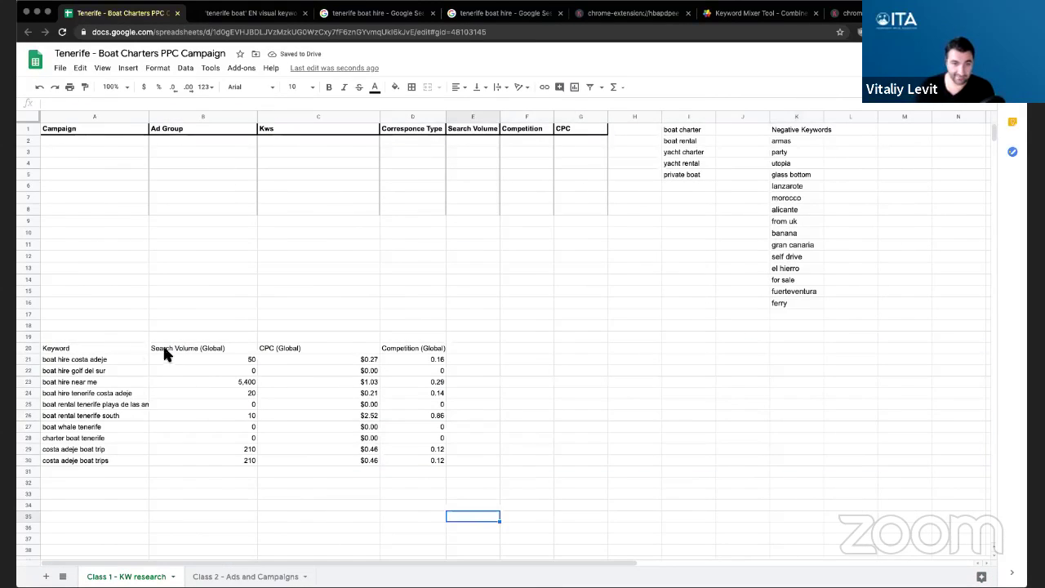
# - Check the keyword and Search Volume cells, then return to Keywords Everywhere
pyautogui.moveTo(196, 347); pyautogui.dragTo(196, 461)
pyautogui.moveTo(81, 359); pyautogui.dragTo(86, 459)
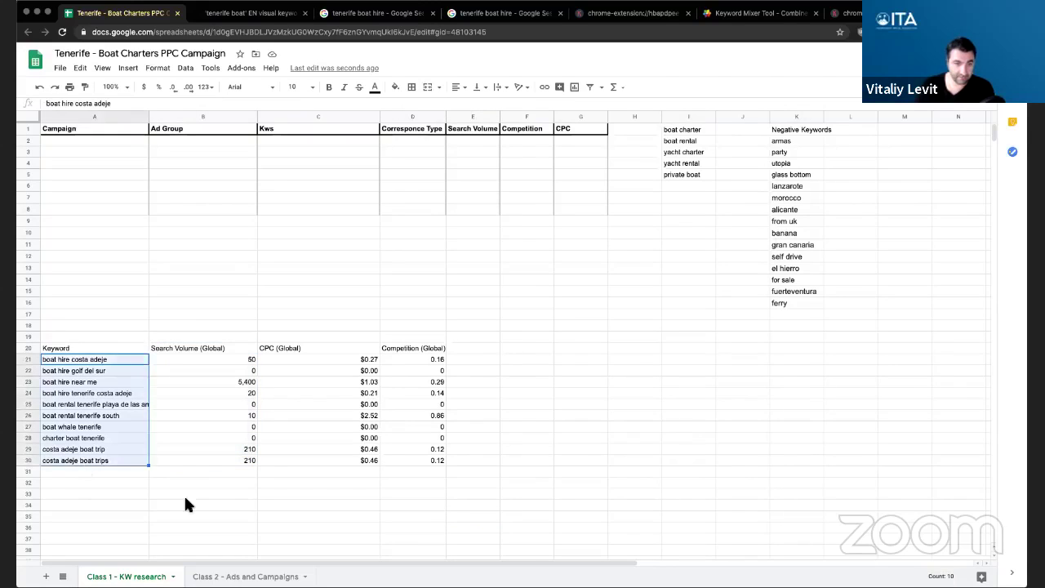
pyautogui.click(184, 493)
pyautogui.click(845, 13)
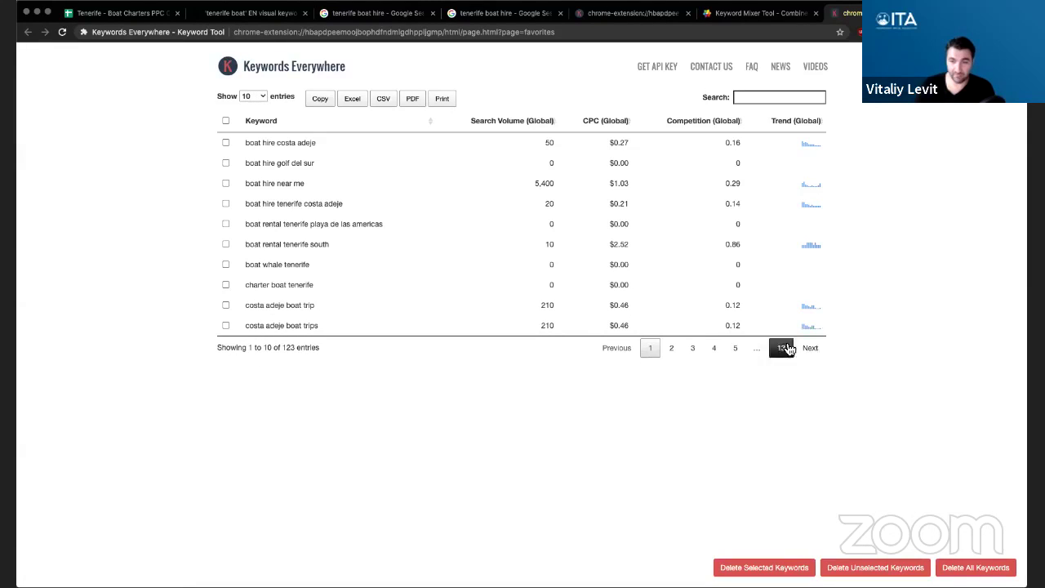
# - Show 500 entries per page, copy all 123 favourite keywords, and return to the spreadsheet
pyautogui.click(254, 97)
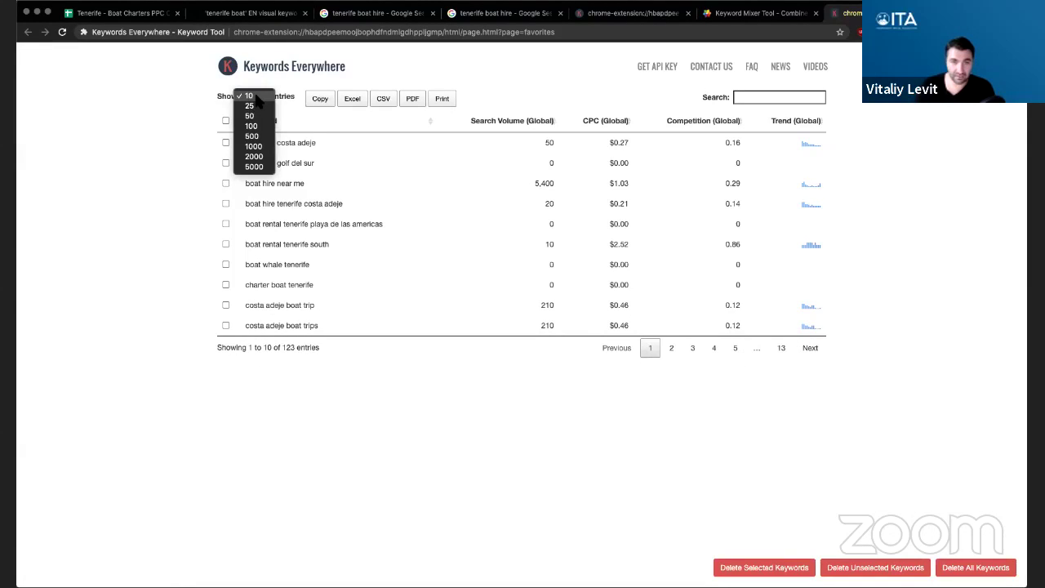
pyautogui.click(251, 136)
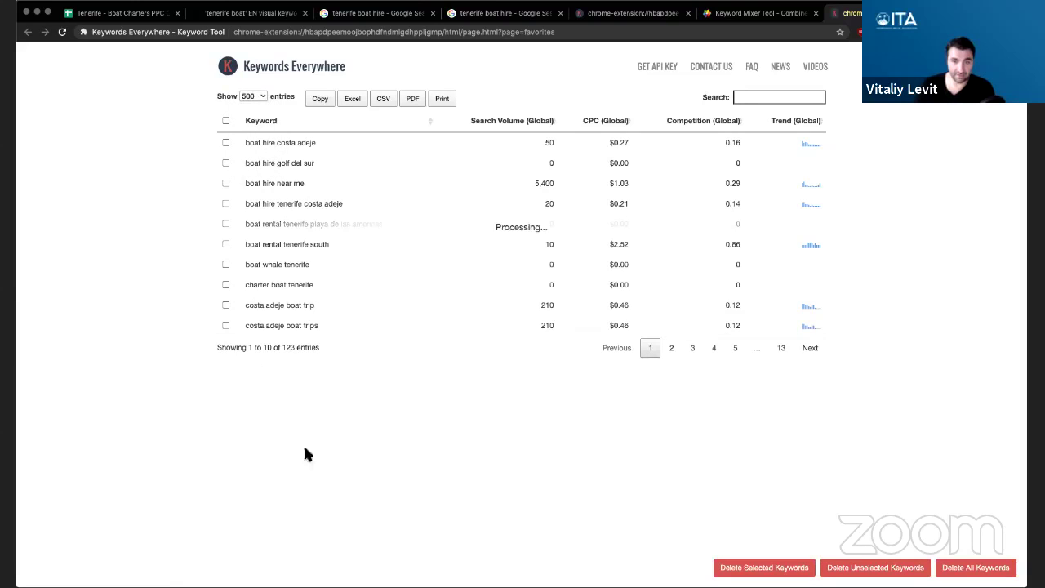
pyautogui.scroll(-20, 424, 378)
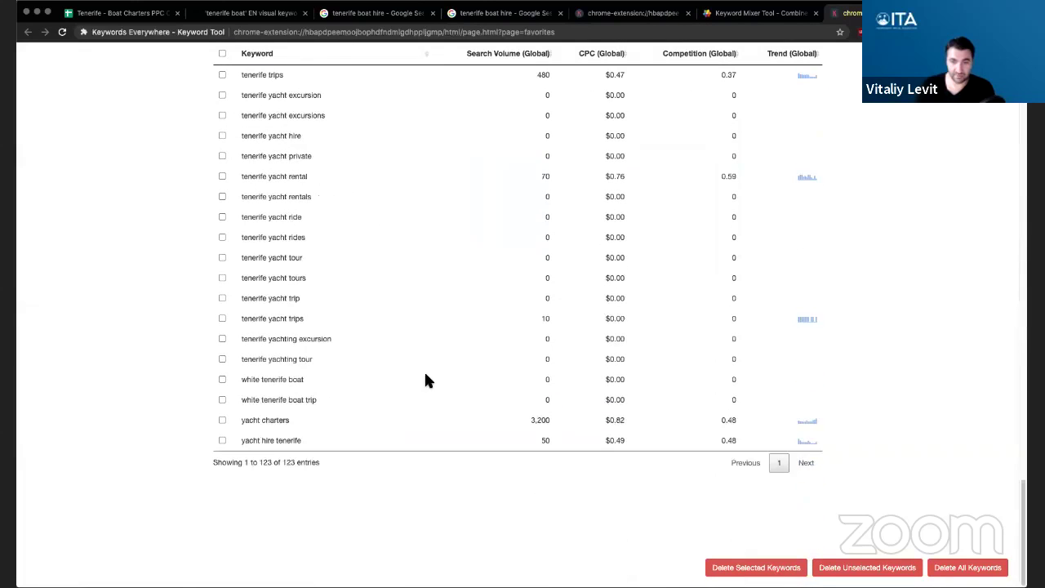
pyautogui.scroll(20, 424, 378)
pyautogui.click(318, 100)
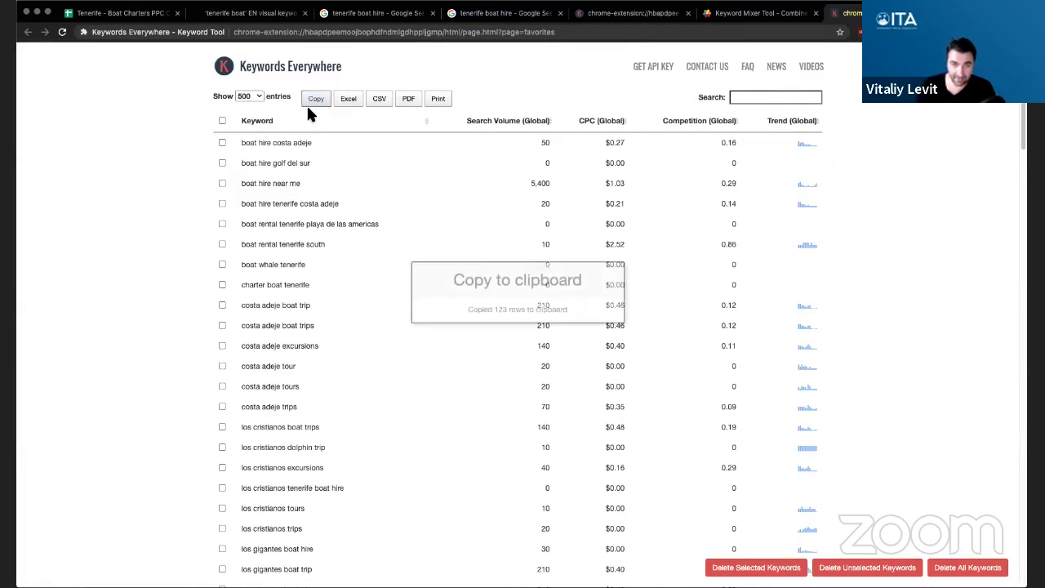
pyautogui.click(122, 13)
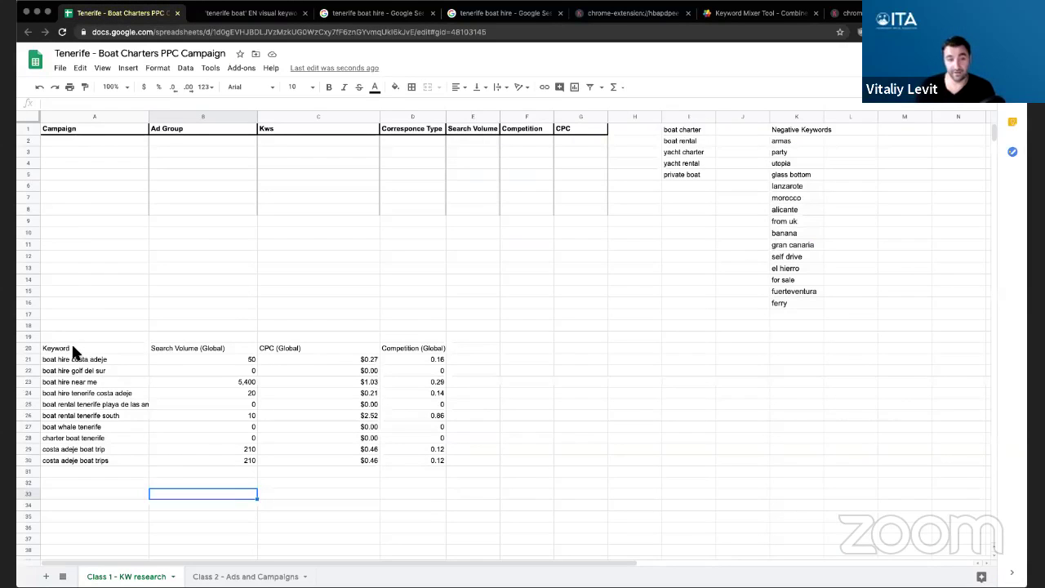
# - Clear the earlier ten-keyword block and paste the full 123-keyword table at A22
pyautogui.moveTo(71, 348); pyautogui.dragTo(423, 502)
pyautogui.press('Delete')
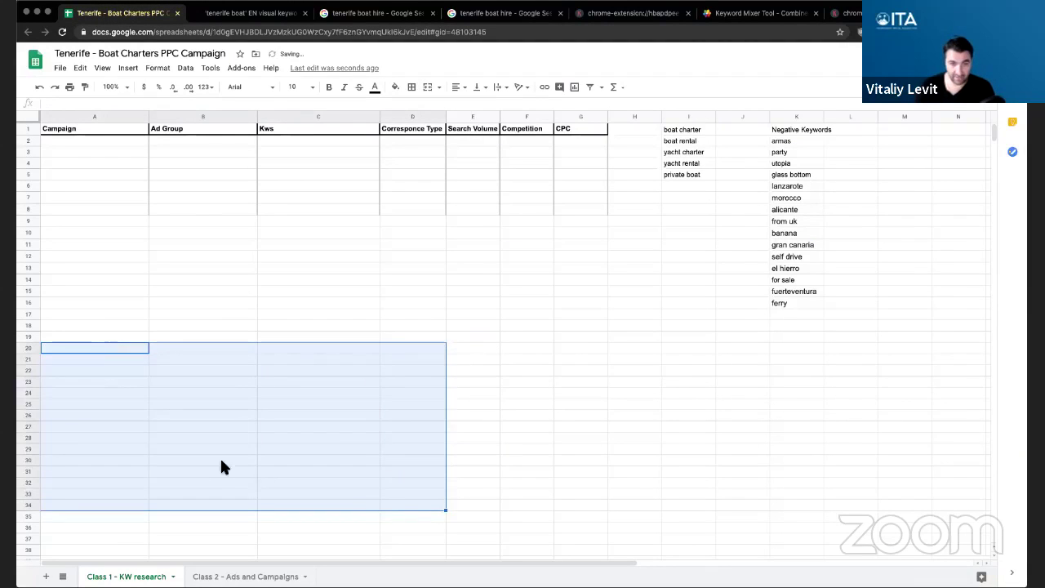
pyautogui.click(220, 459)
pyautogui.click(86, 371)
pyautogui.hotkey('ctrl', 'v')
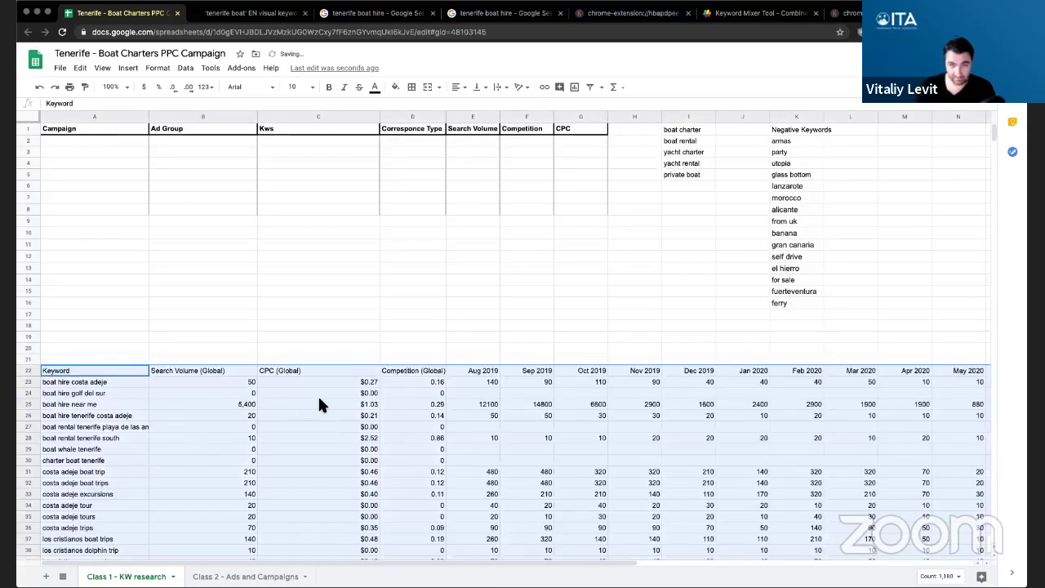
pyautogui.scroll(-5, 319, 403)
pyautogui.scroll(3, 462, 261)
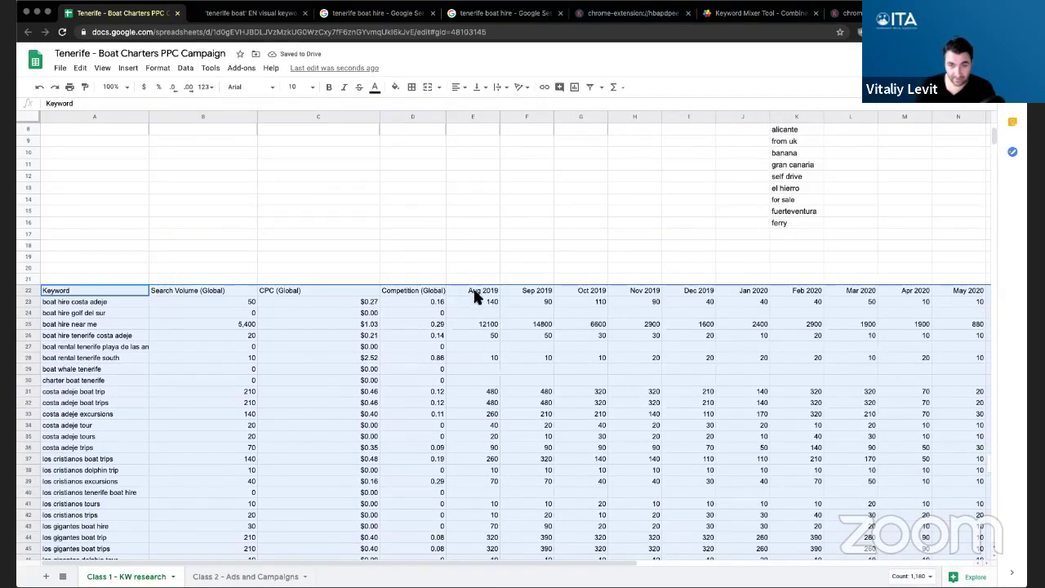
# - Clear the monthly volume columns from E22 down to row 145
pyautogui.click(476, 294)
pyautogui.scroll(-20, 657, 393)
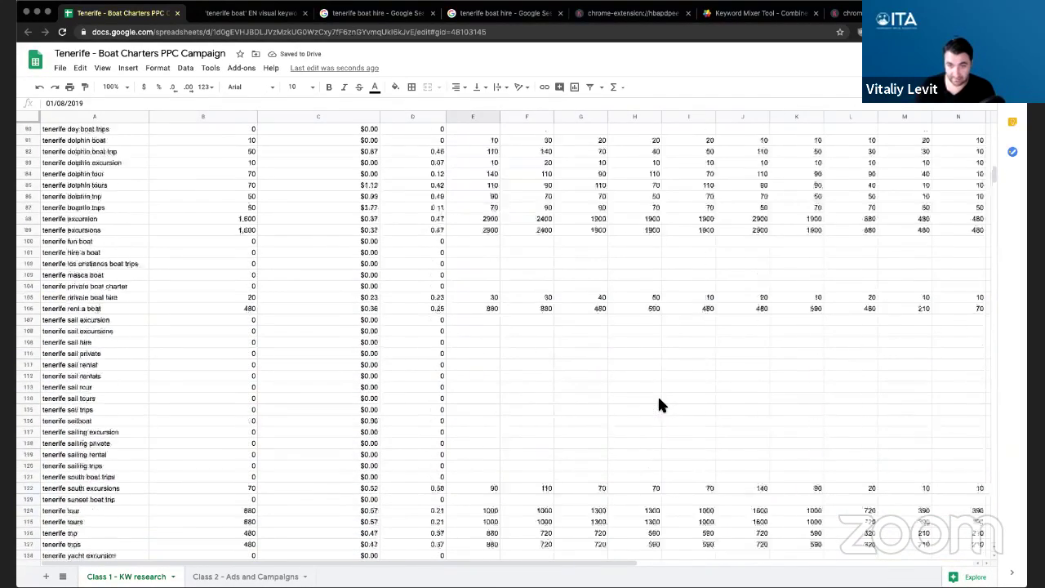
pyautogui.scroll(-15, 658, 399)
pyautogui.hotkey('ctrl', 'shift', 'Down')
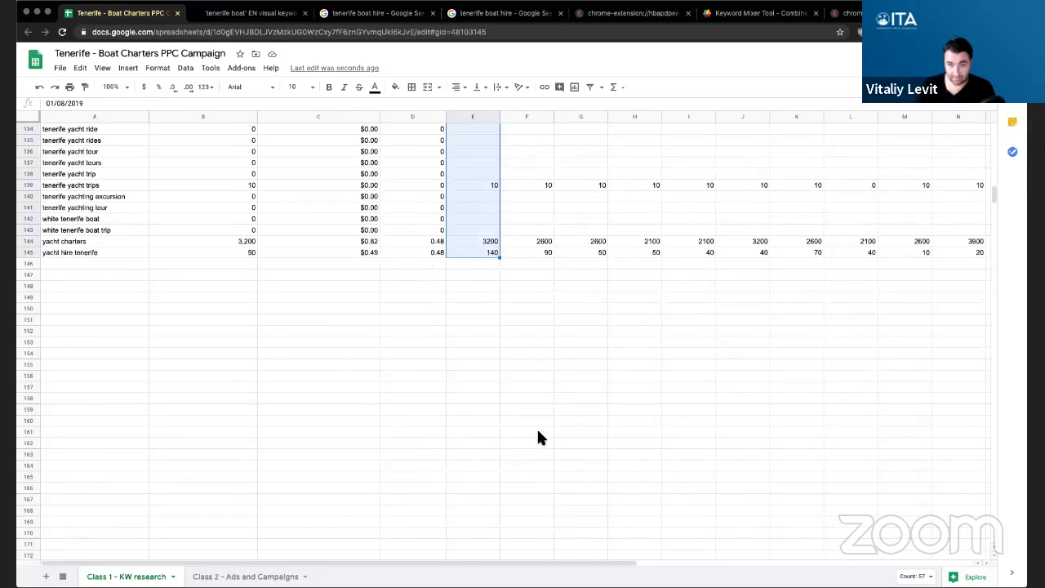
pyautogui.hotkey('ctrl', 'shift', 'Right')
pyautogui.press('Delete')
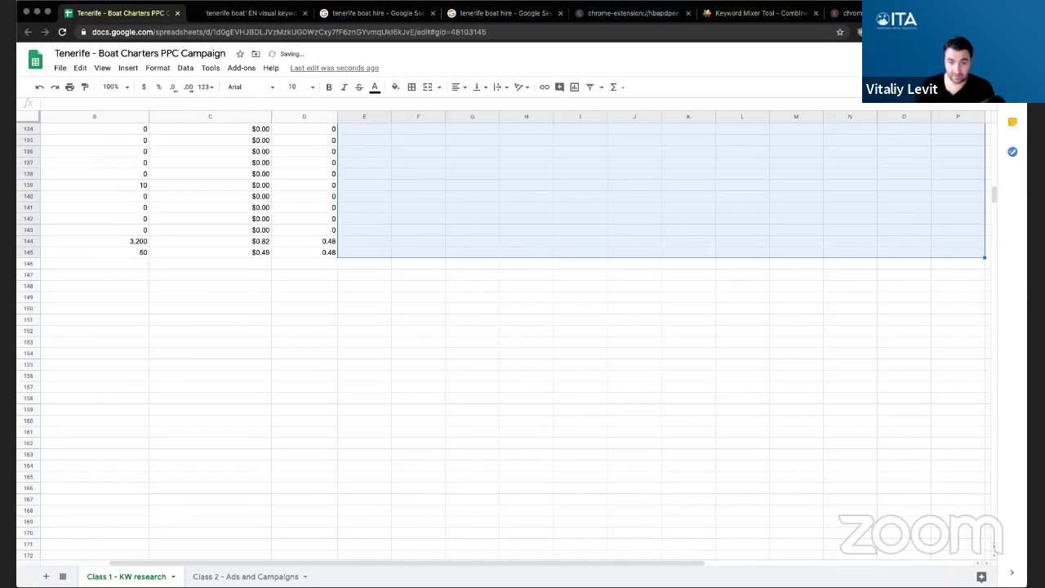
pyautogui.moveTo(418, 555); pyautogui.dragTo(221, 545)
pyautogui.scroll(20, 192, 433)
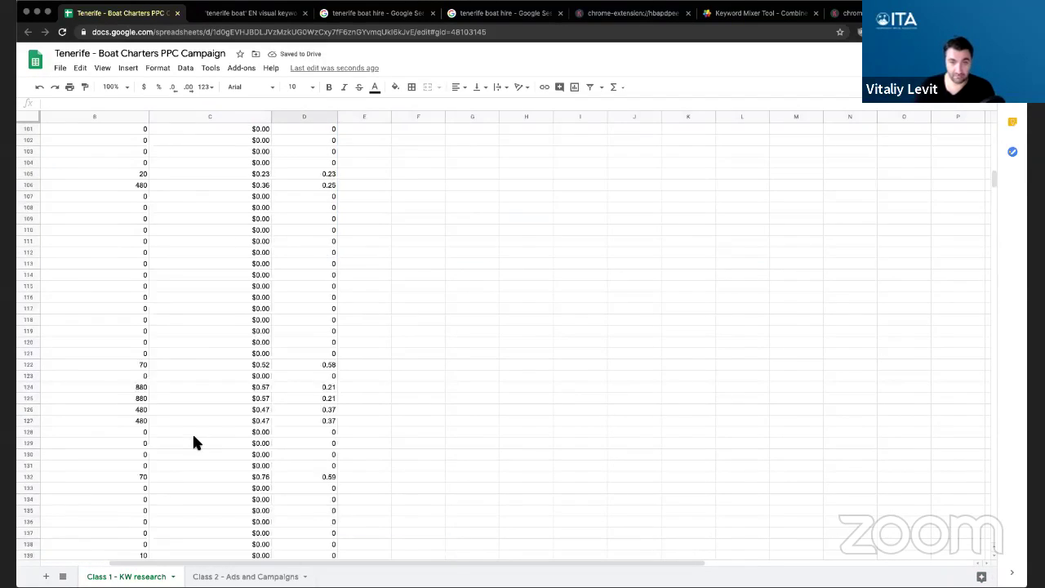
pyautogui.moveTo(469, 567); pyautogui.dragTo(359, 567)
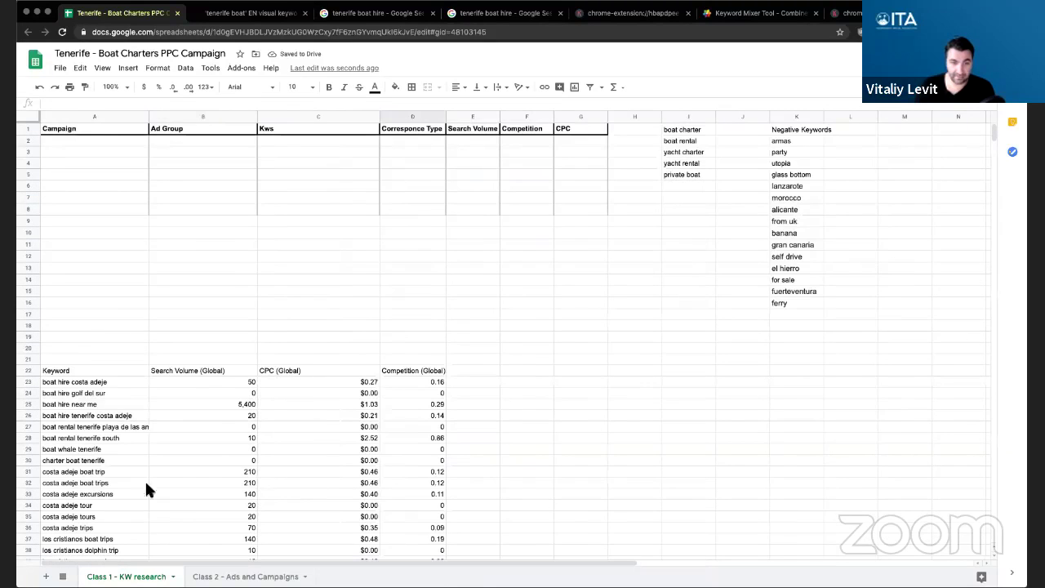
# - Rename the Kws header of the PPC table to Keywords
pyautogui.click(78, 370)
pyautogui.click(168, 370)
pyautogui.click(302, 371)
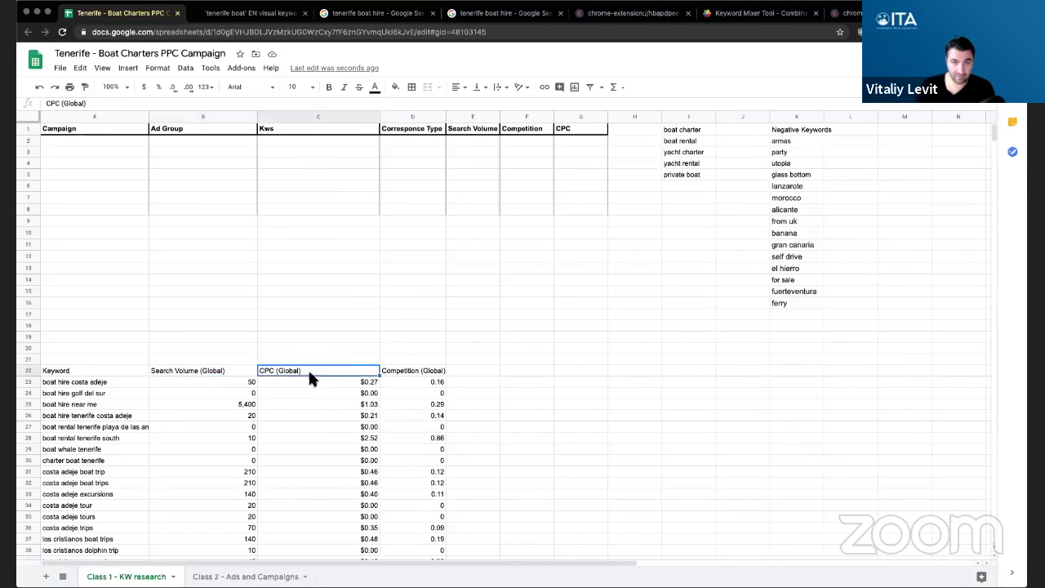
pyautogui.click(408, 374)
pyautogui.click(541, 392)
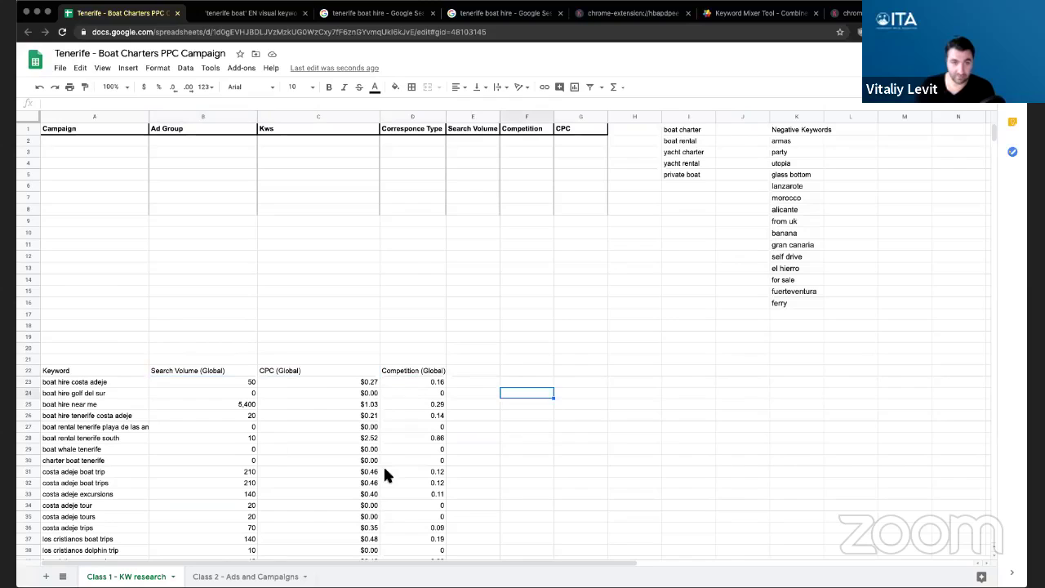
pyautogui.click(89, 371)
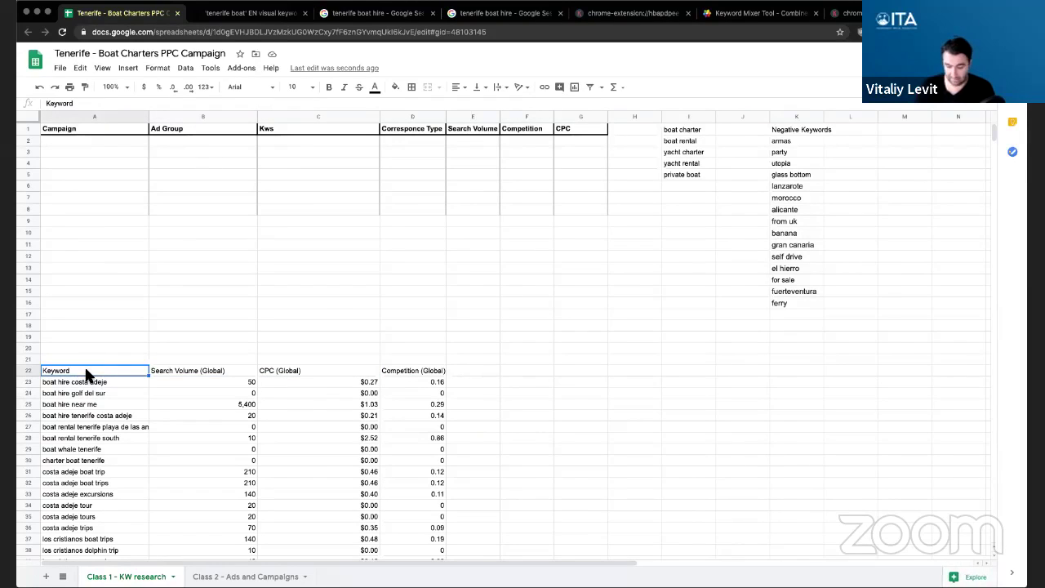
pyautogui.click(298, 129)
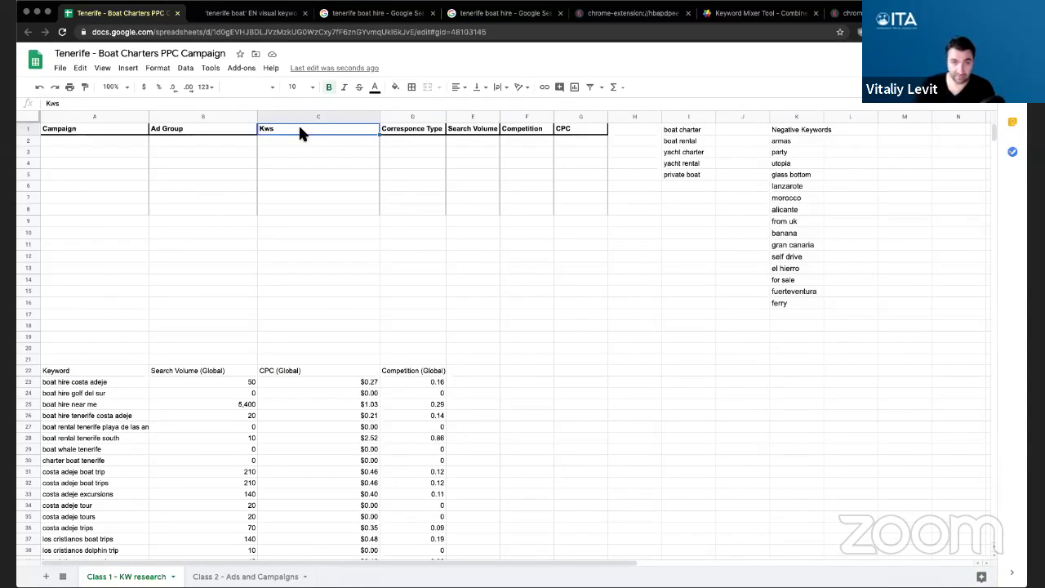
pyautogui.write('Keywords')
pyautogui.press('Return')
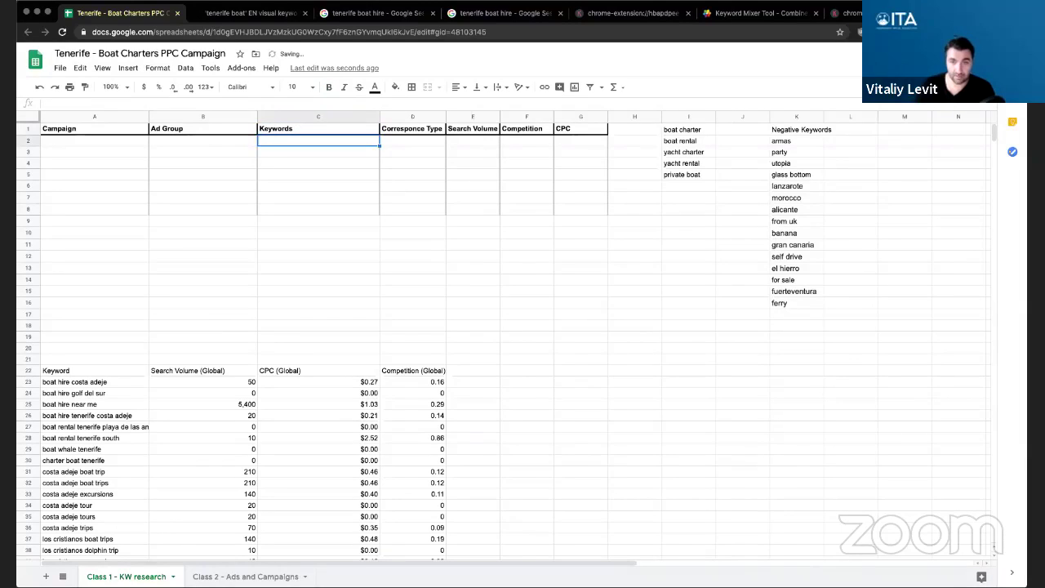
# - Change the Corresponce Type header to Match Type
pyautogui.click(411, 129)
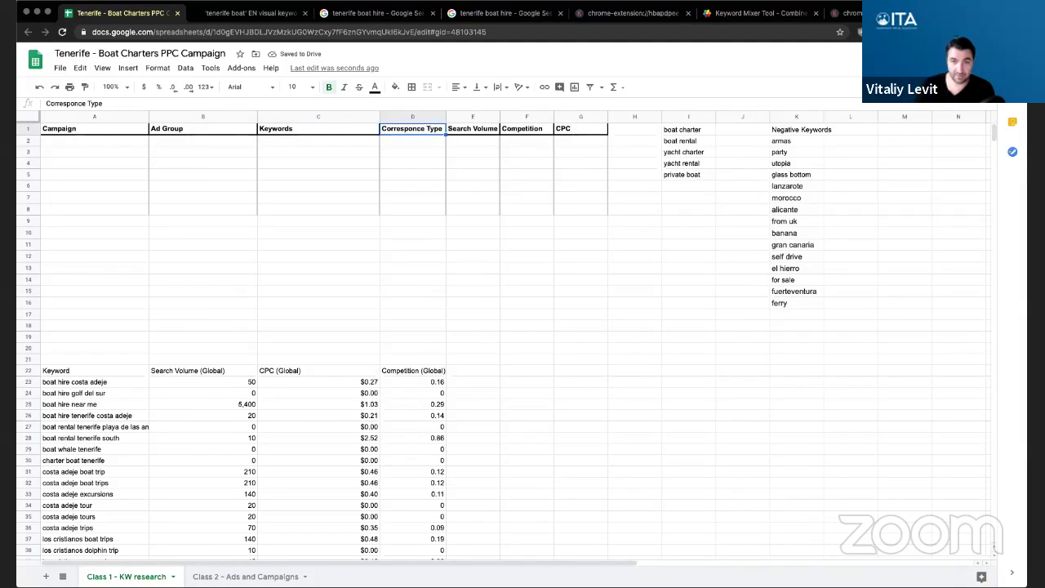
pyautogui.click(412, 140)
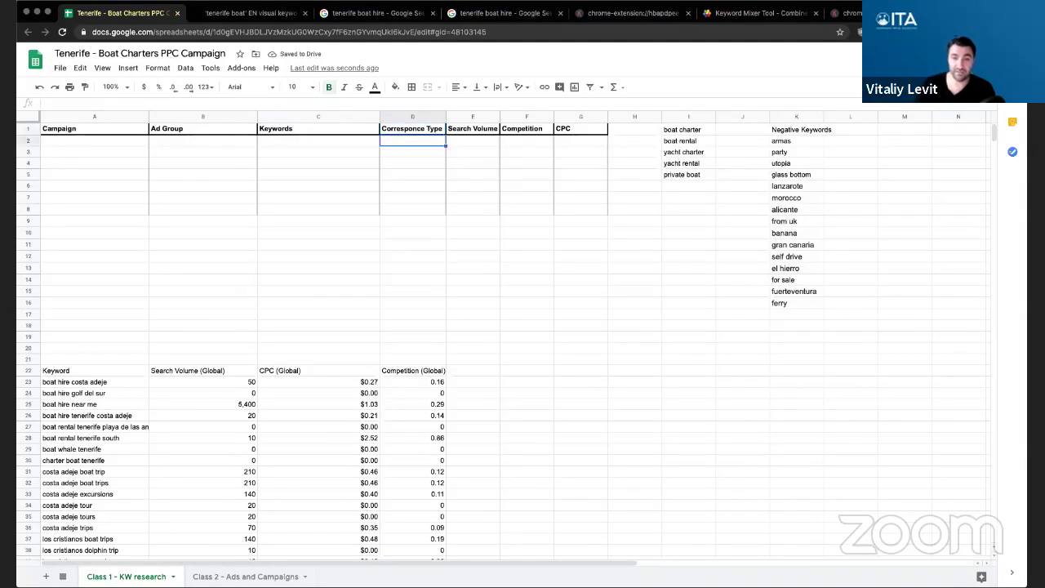
pyautogui.click(412, 129)
pyautogui.click(412, 141)
pyautogui.click(413, 129)
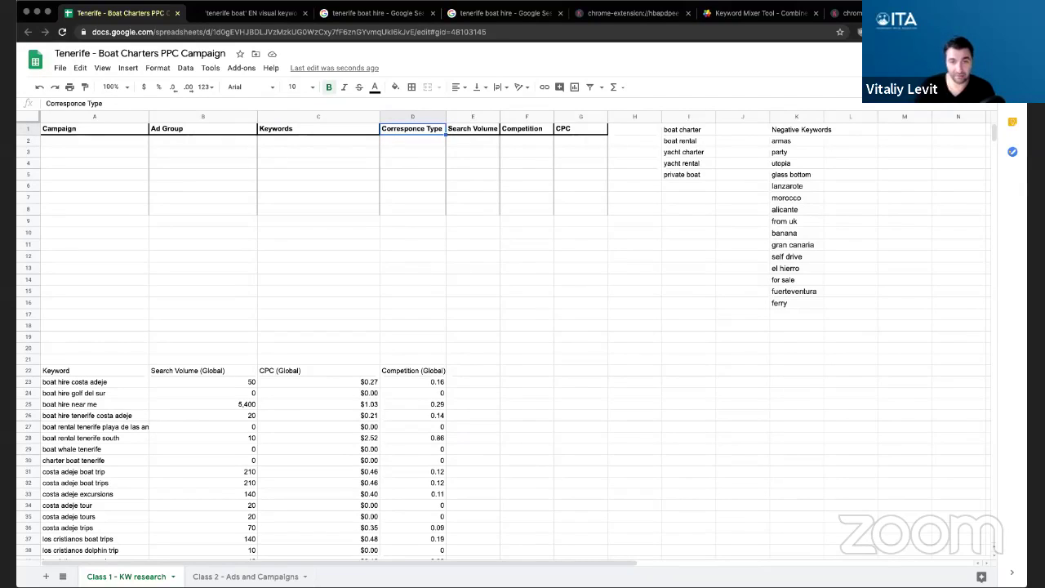
pyautogui.press('Return')
pyautogui.press('super+Left')
pyautogui.hotkey('alt', 'shift', 'Right')
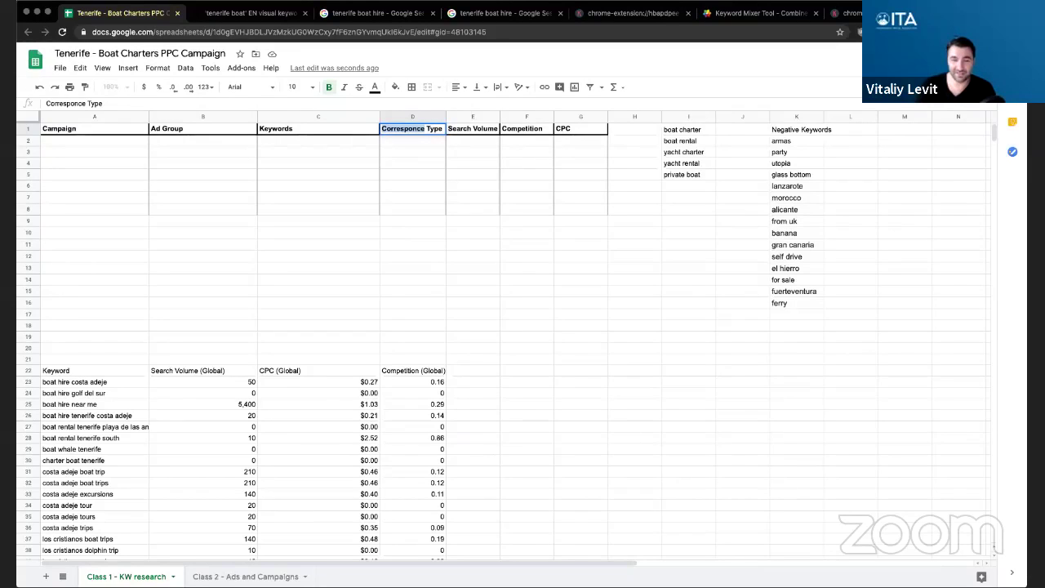
pyautogui.write('Match')
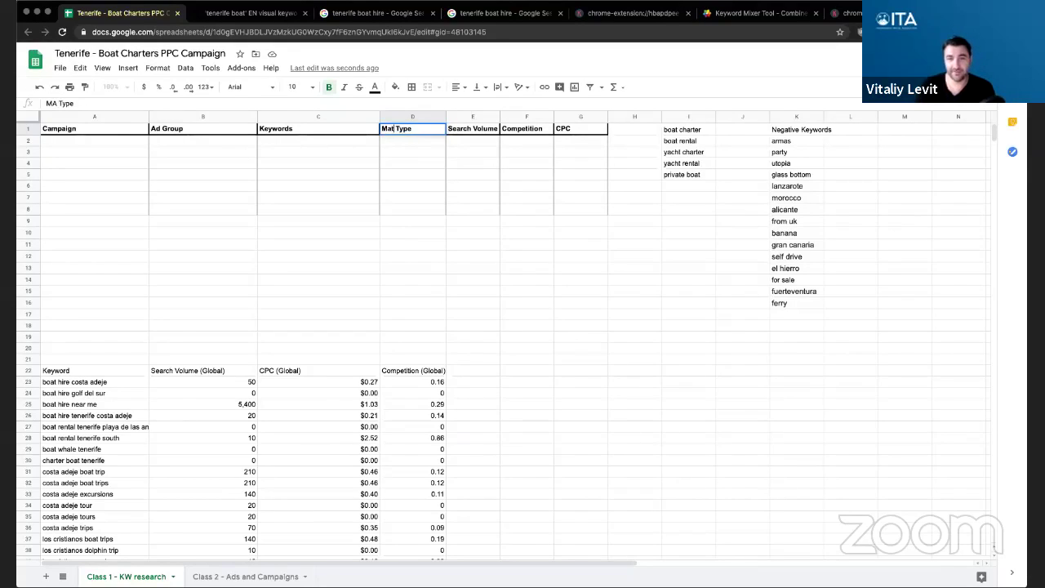
pyautogui.press('Return')
pyautogui.press('Right')
pyautogui.press('Right')
pyautogui.press('Right')
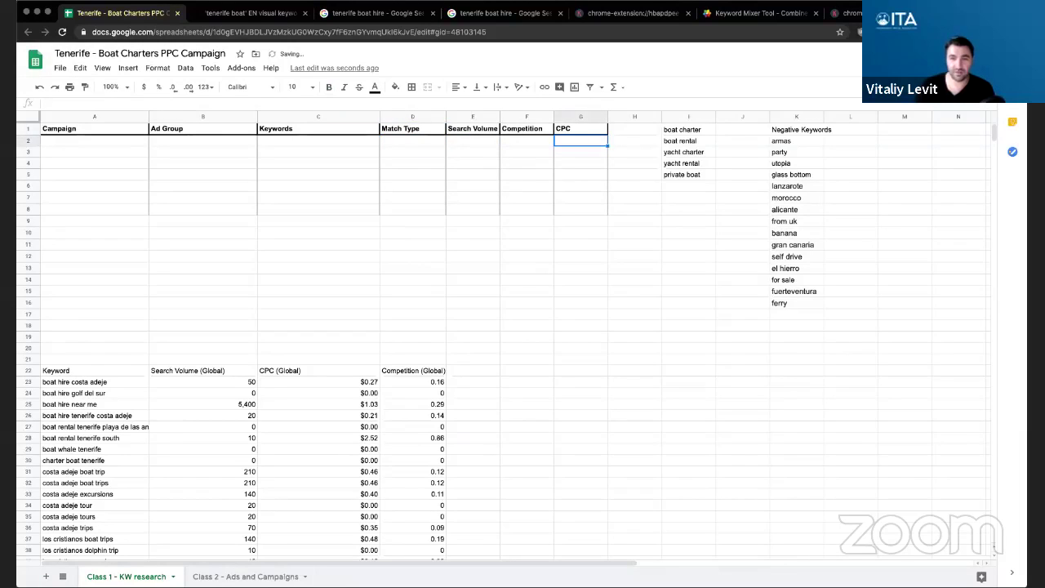
pyautogui.click(88, 371)
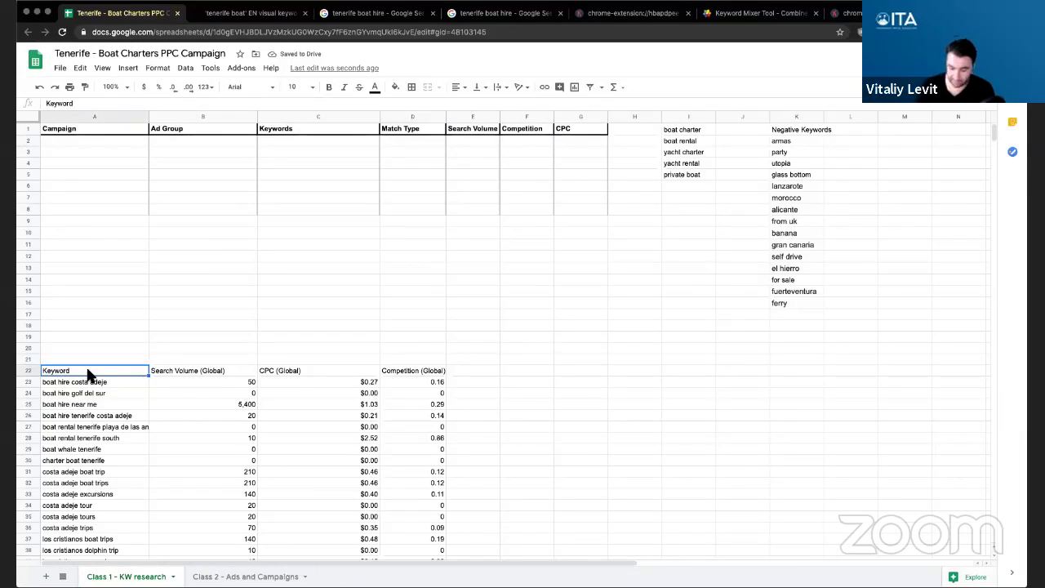
# - Select the imported keyword list from A23 down to the last keyword row
pyautogui.click(88, 381)
pyautogui.hotkey('ctrl', 'shift', 'Down')
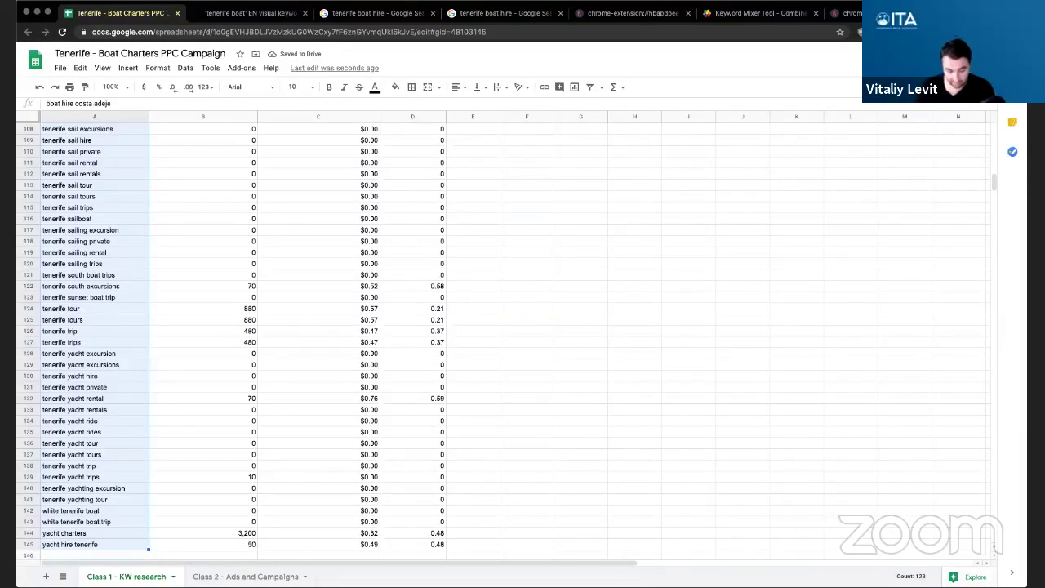
pyautogui.scroll(20, 285, 313)
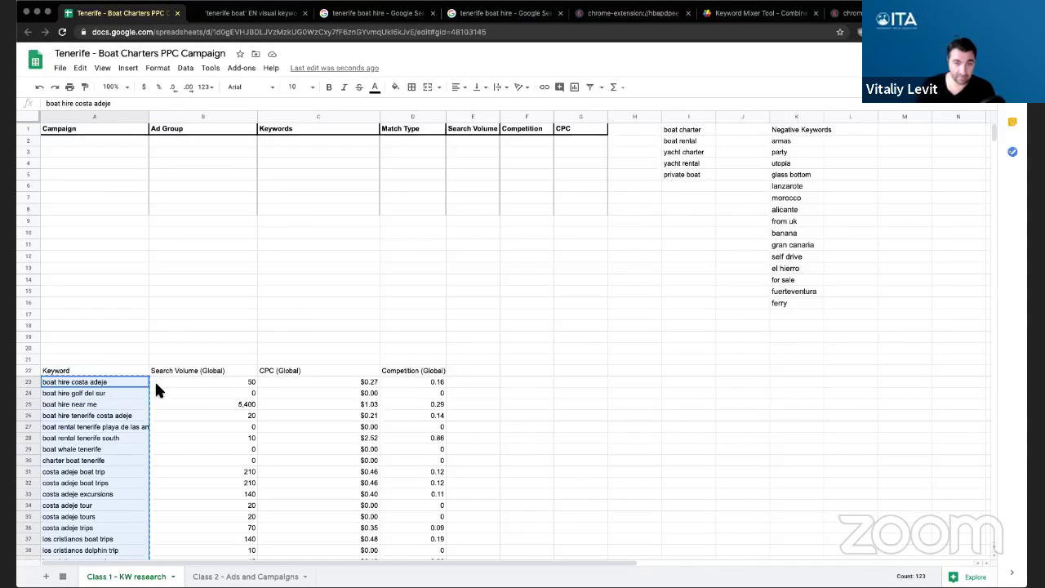
pyautogui.moveTo(84, 371); pyautogui.dragTo(435, 464)
pyautogui.hotkey('ctrl', 'shift', 'End')
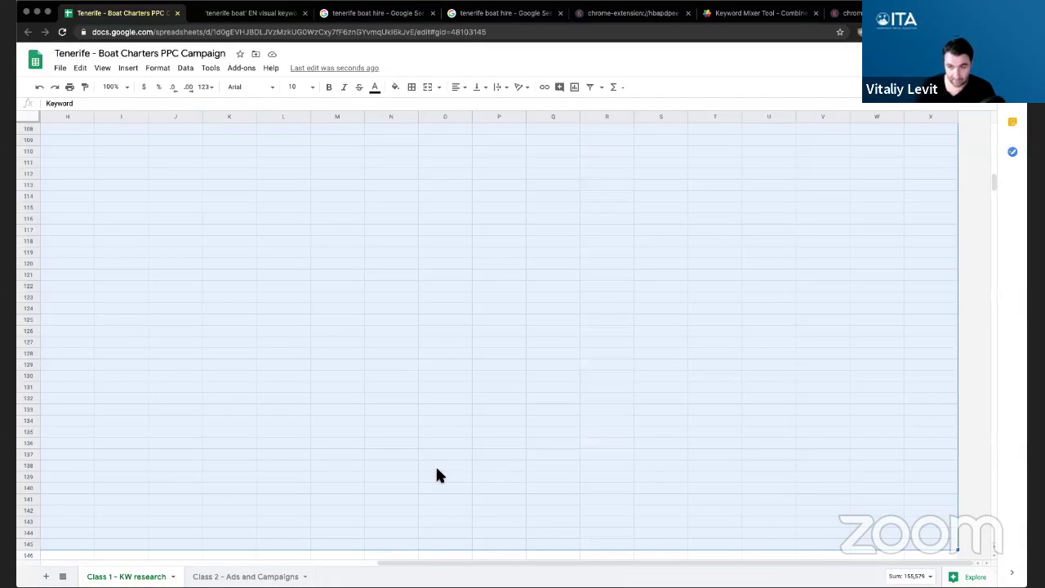
pyautogui.scroll(10, 393, 451)
# - Clear the oversized selection and reselect the Keyword heading at A22
pyautogui.click(198, 309)
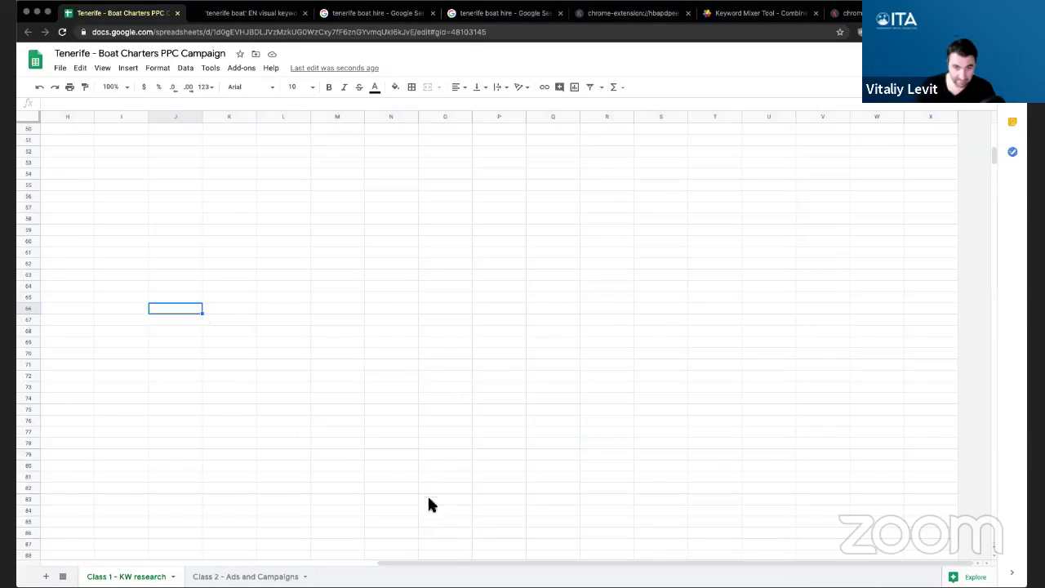
pyautogui.moveTo(422, 567); pyautogui.dragTo(19, 543)
pyautogui.scroll(9, 193, 350)
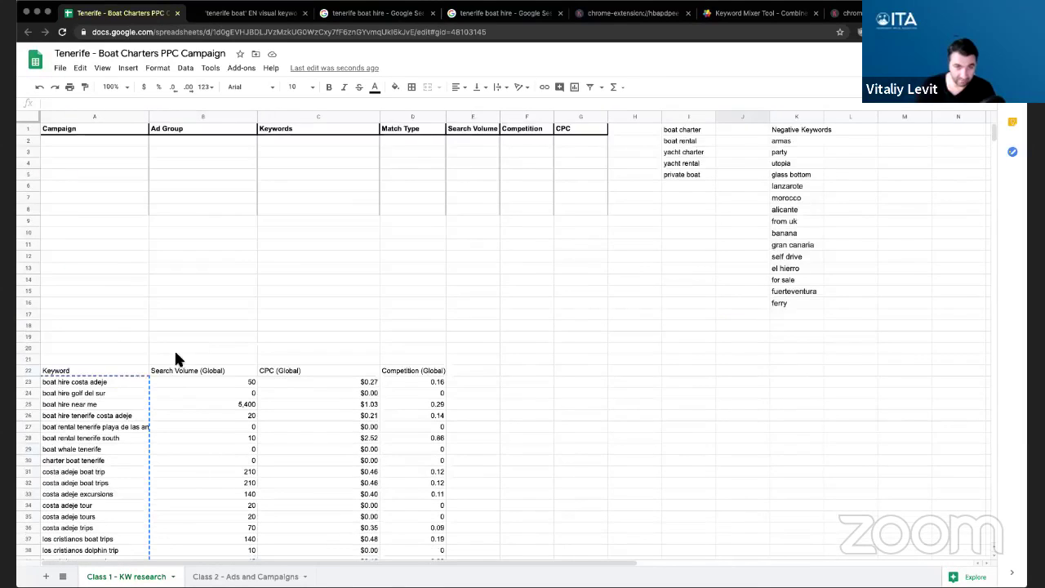
pyautogui.scroll(-2, 68, 273)
pyautogui.click(67, 269)
pyautogui.scroll(-12, 411, 477)
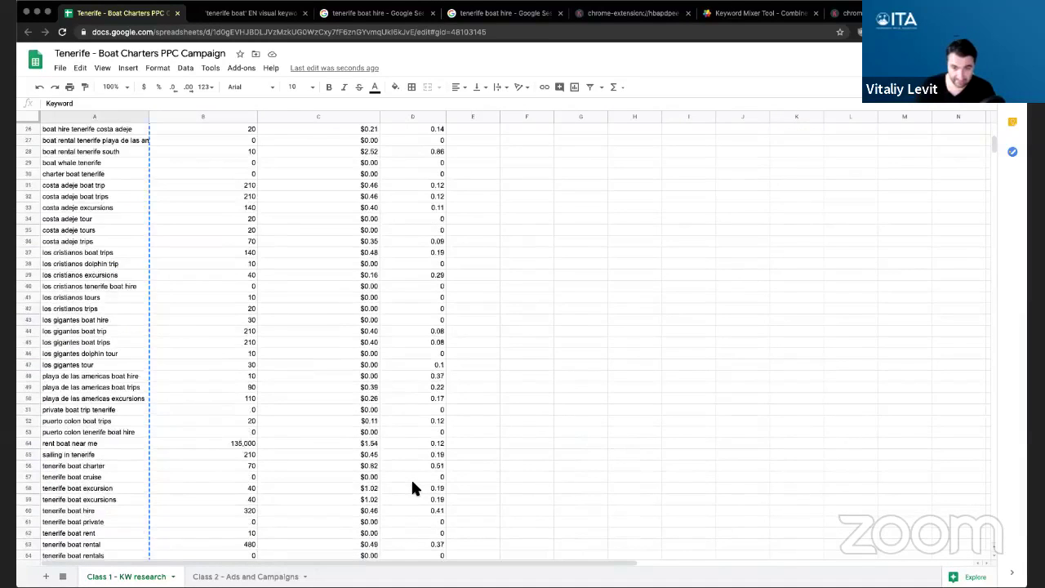
pyautogui.scroll(-10, 411, 478)
# - Move the imported keyword data into the PPC table, figures shifted one column right
pyautogui.scroll(4, 400, 368)
pyautogui.keyDown('shift'); pyautogui.click(396, 339); pyautogui.keyUp('shift')
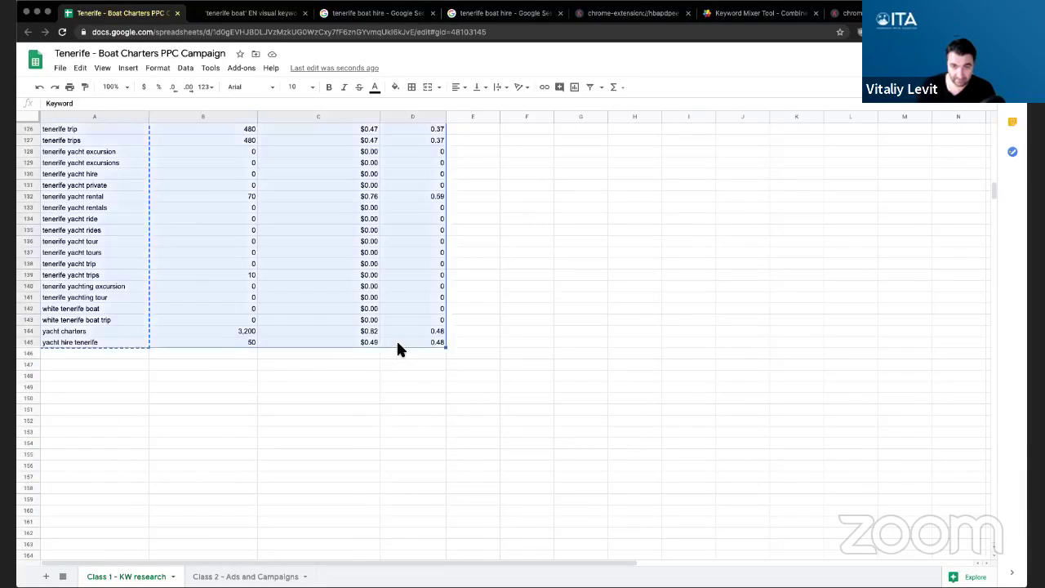
pyautogui.scroll(8, 396, 338)
pyautogui.scroll(10, 397, 350)
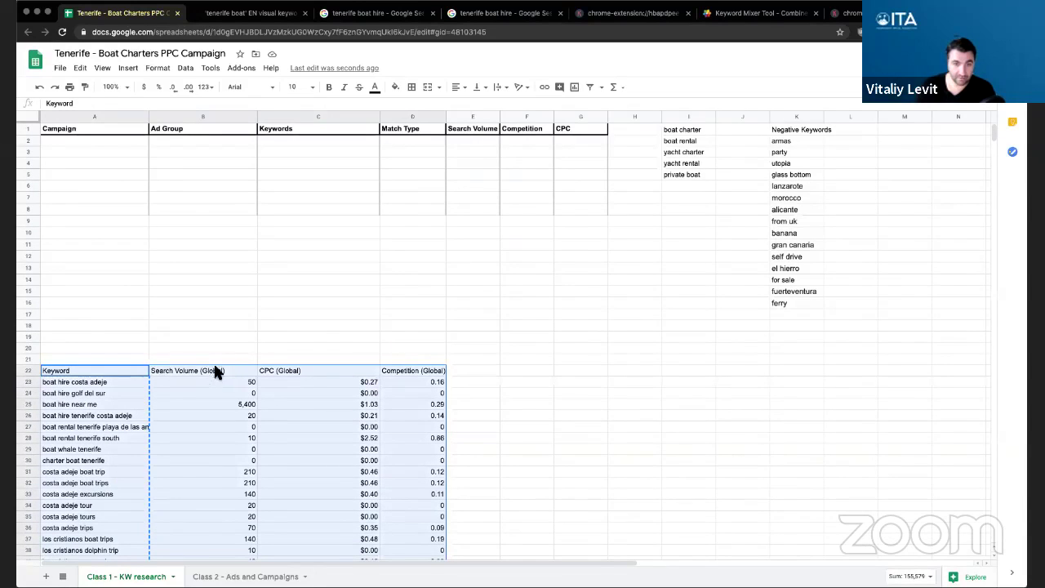
pyautogui.moveTo(215, 371); pyautogui.dragTo(533, 481)
pyautogui.scroll(15, 607, 458)
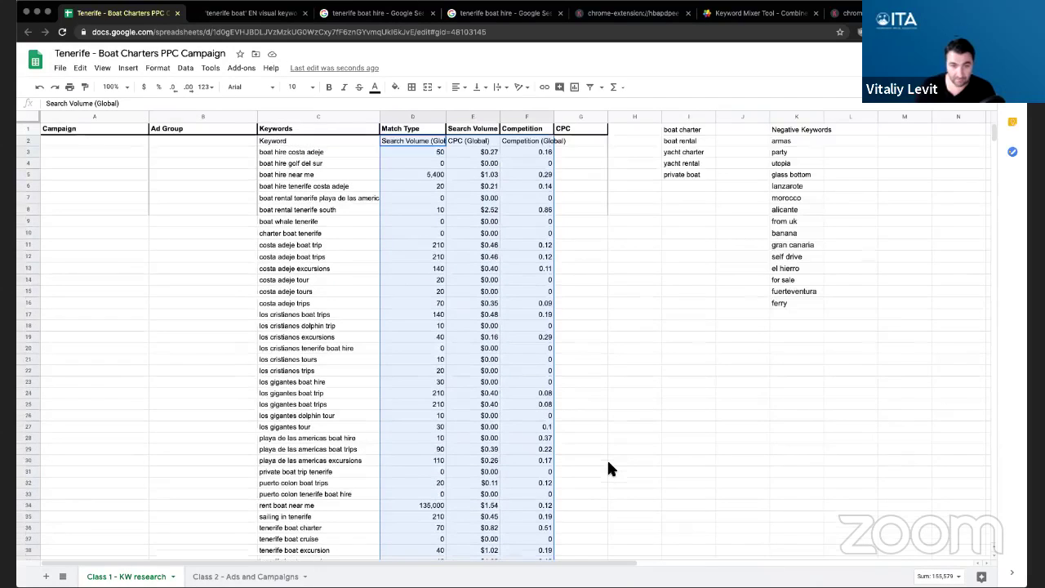
pyautogui.moveTo(558, 152); pyautogui.dragTo(611, 147)
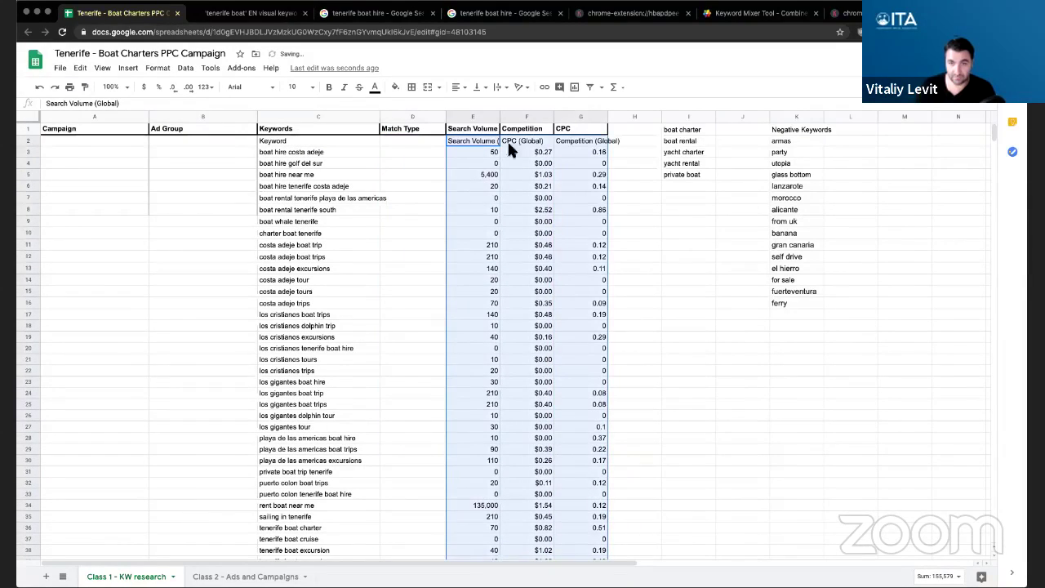
pyautogui.click(593, 143)
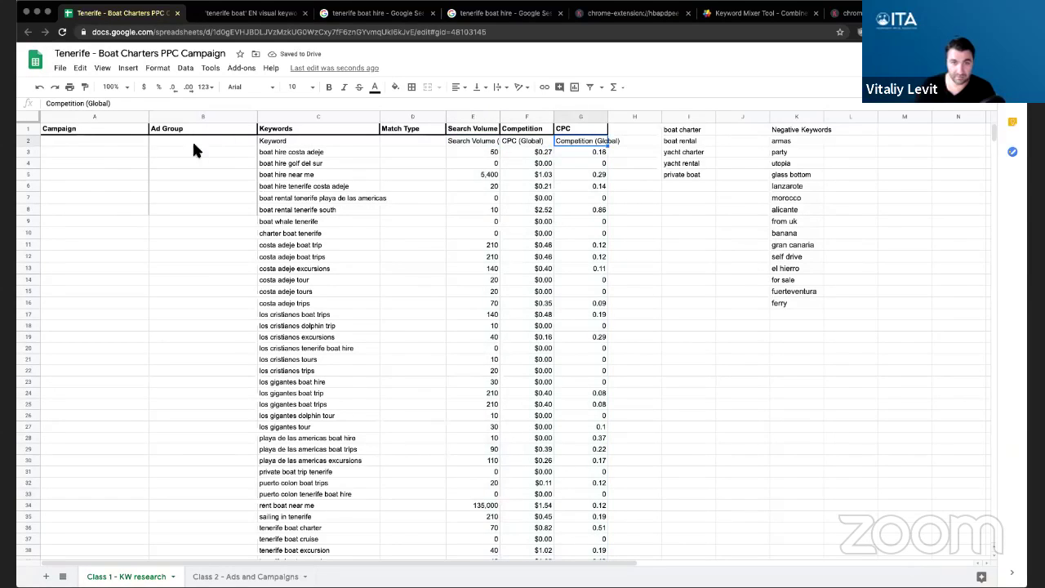
# - Delete the leftover imported heading row, shifting the data up
pyautogui.keyDown('shift'); pyautogui.click(85, 143); pyautogui.keyUp('shift')
pyautogui.rightClick(91, 143)
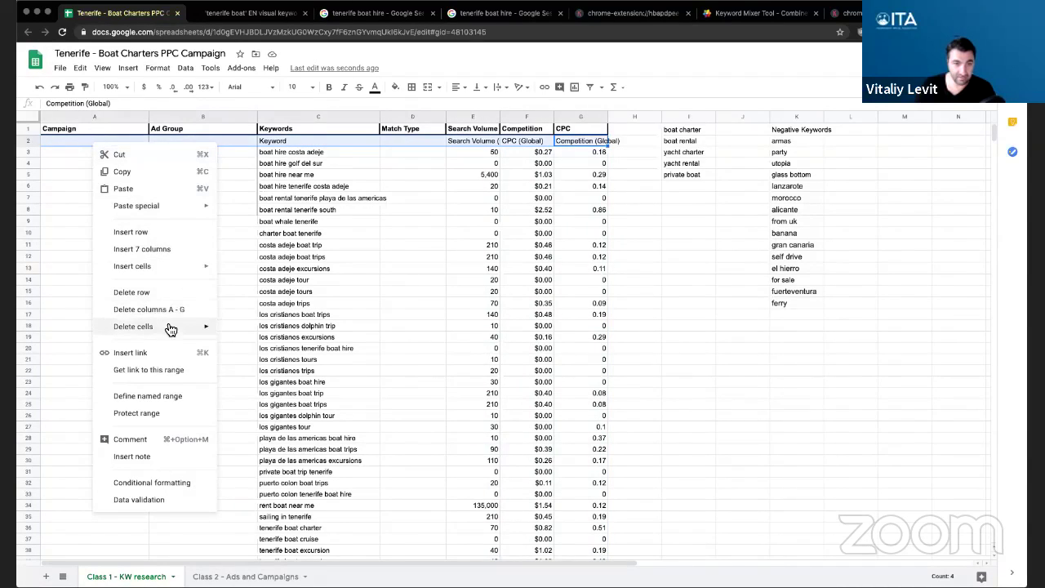
pyautogui.moveTo(187, 330)
pyautogui.click(245, 347)
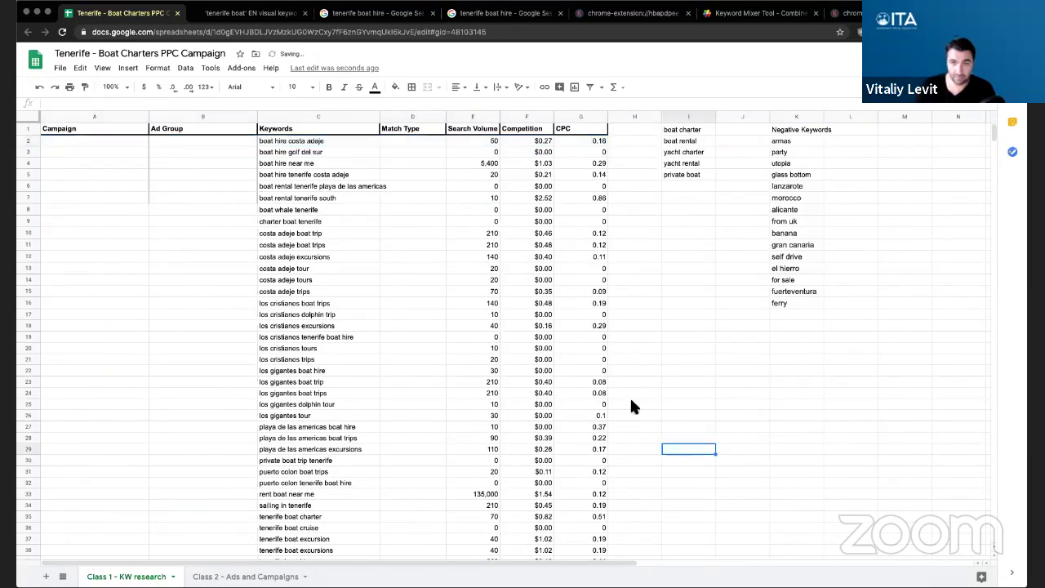
# - Format the Competition column as plain numbers
pyautogui.click(304, 129)
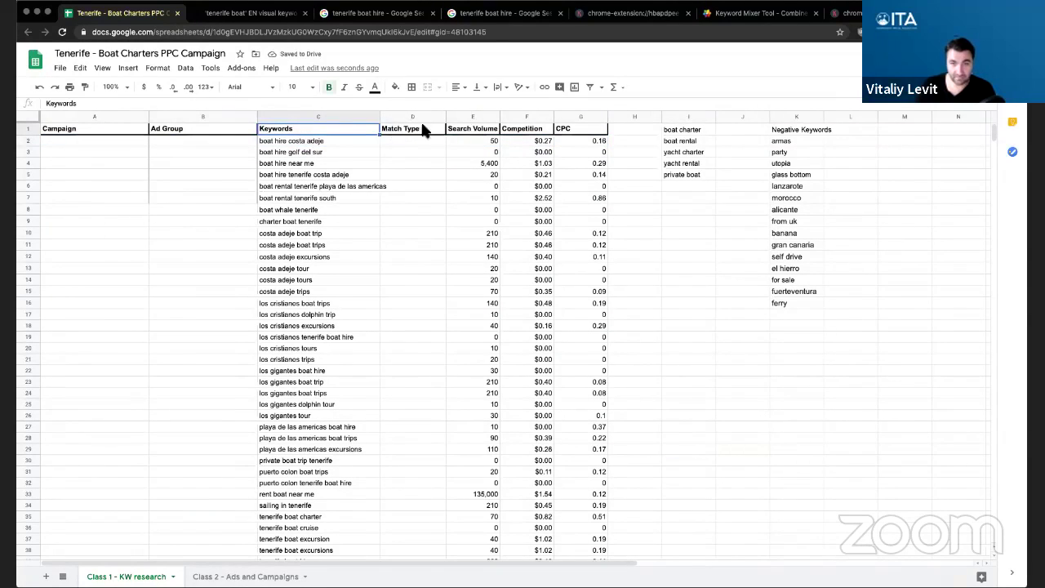
pyautogui.click(467, 117)
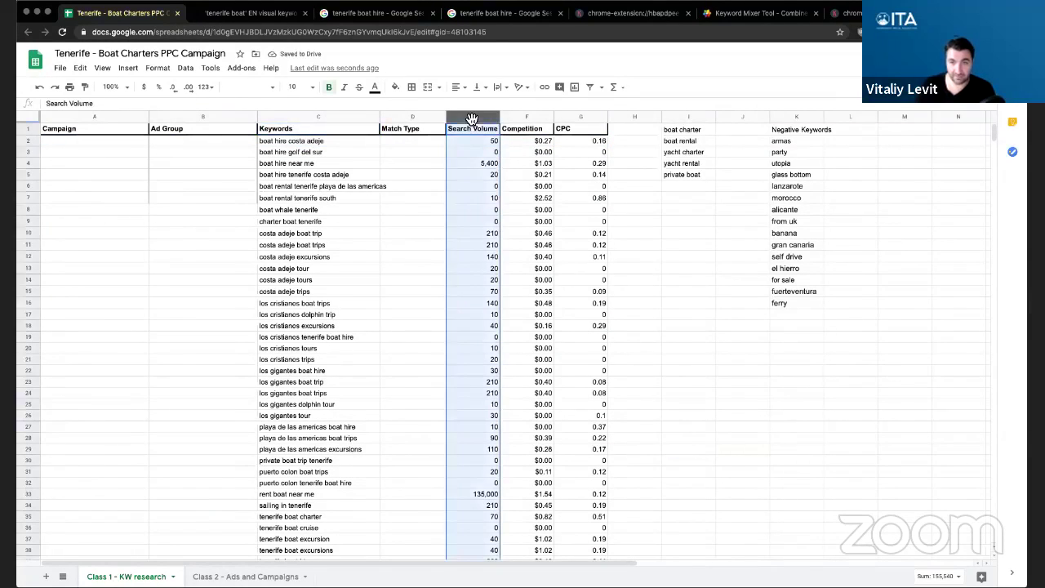
pyautogui.click(525, 120)
pyautogui.click(589, 119)
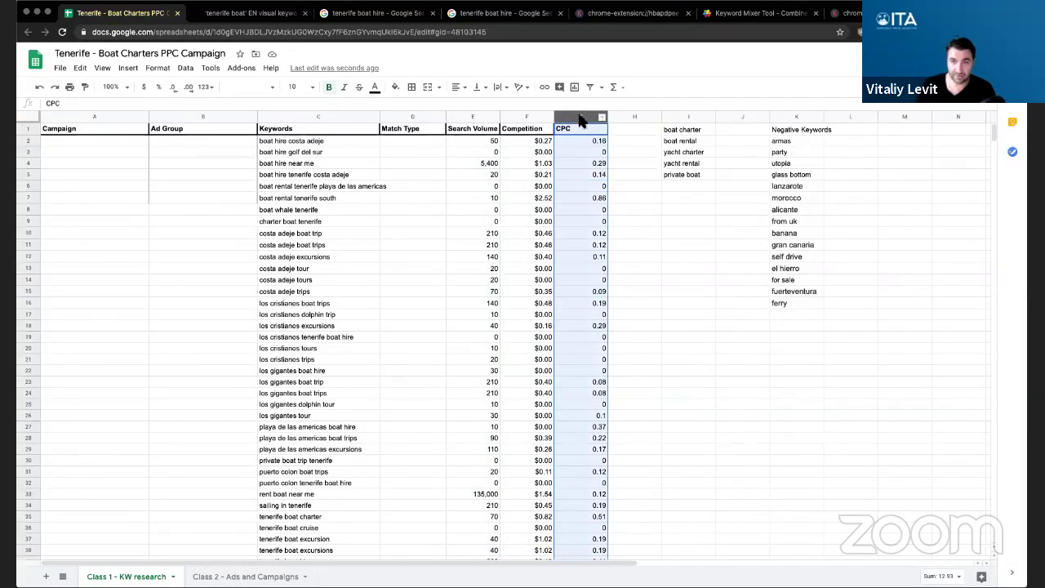
pyautogui.click(527, 118)
pyautogui.click(158, 86)
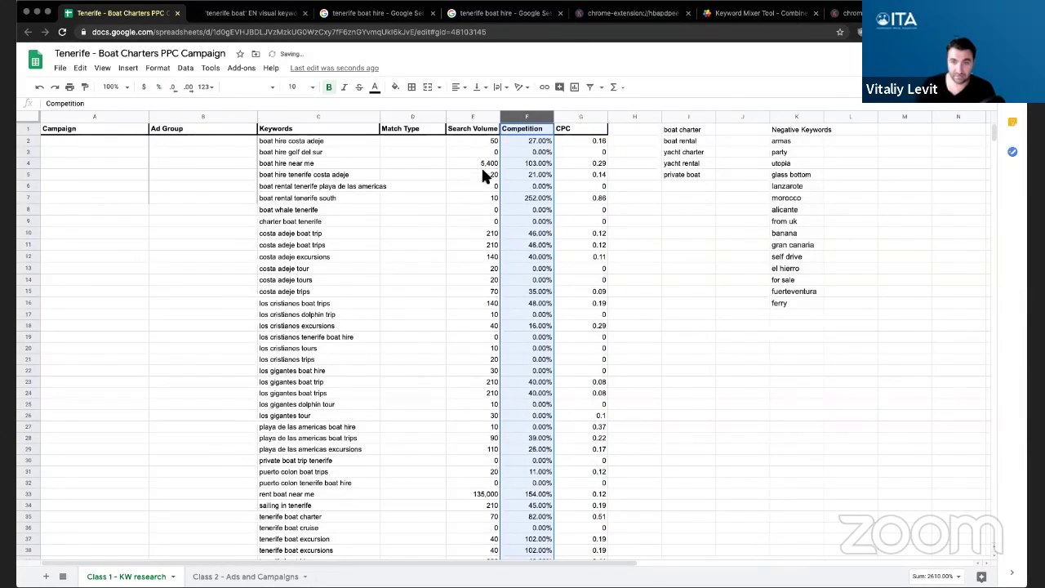
pyautogui.click(207, 88)
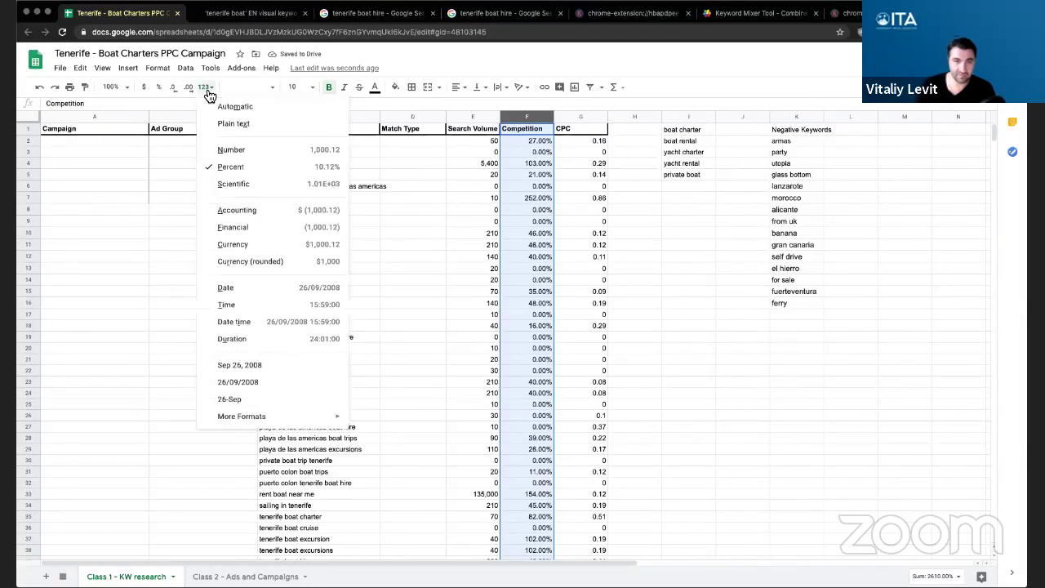
pyautogui.click(245, 149)
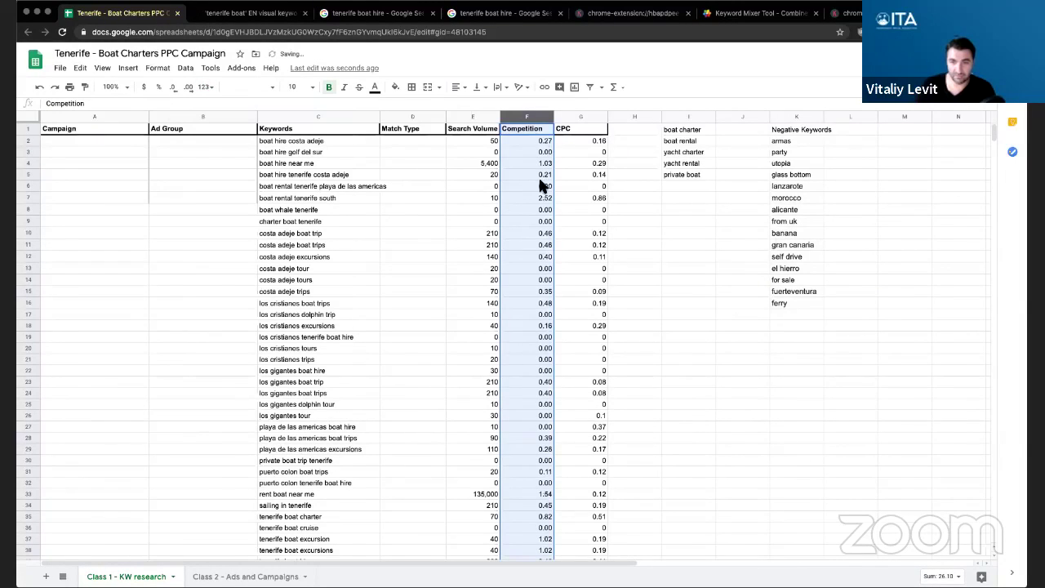
# - Format the CPC column as accounting currency
pyautogui.click(580, 115)
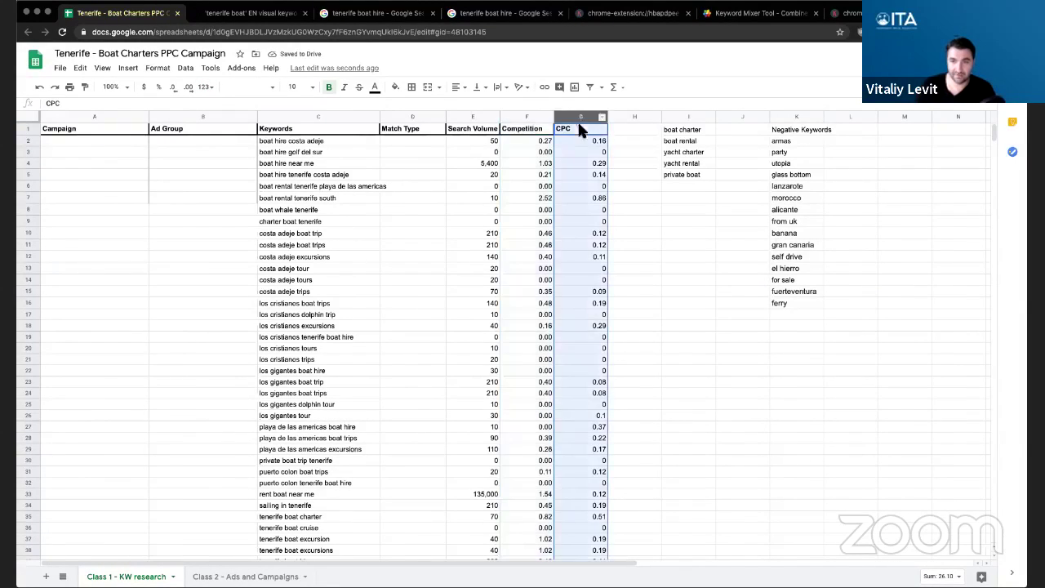
pyautogui.click(205, 86)
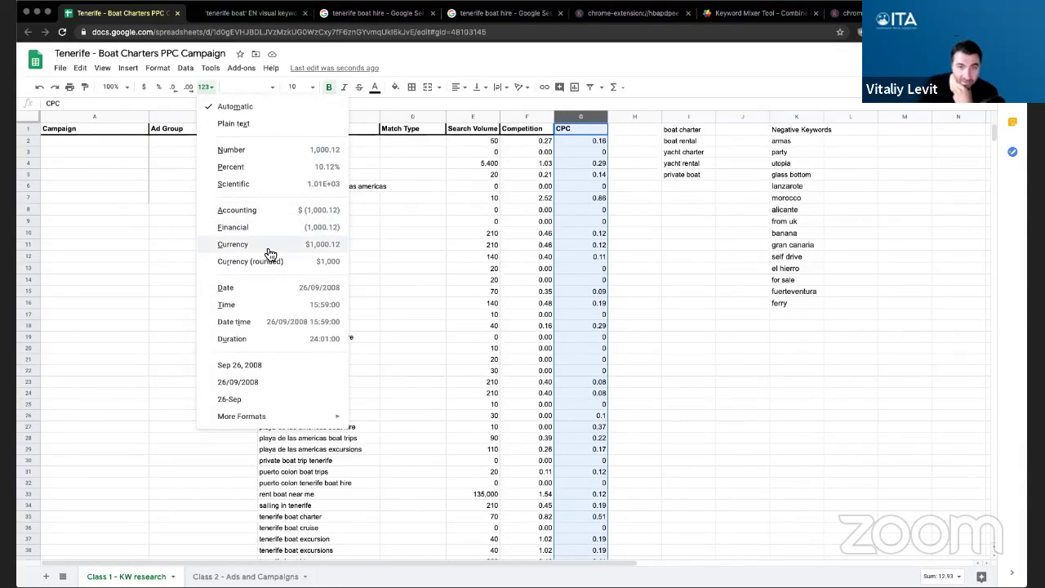
pyautogui.click(269, 210)
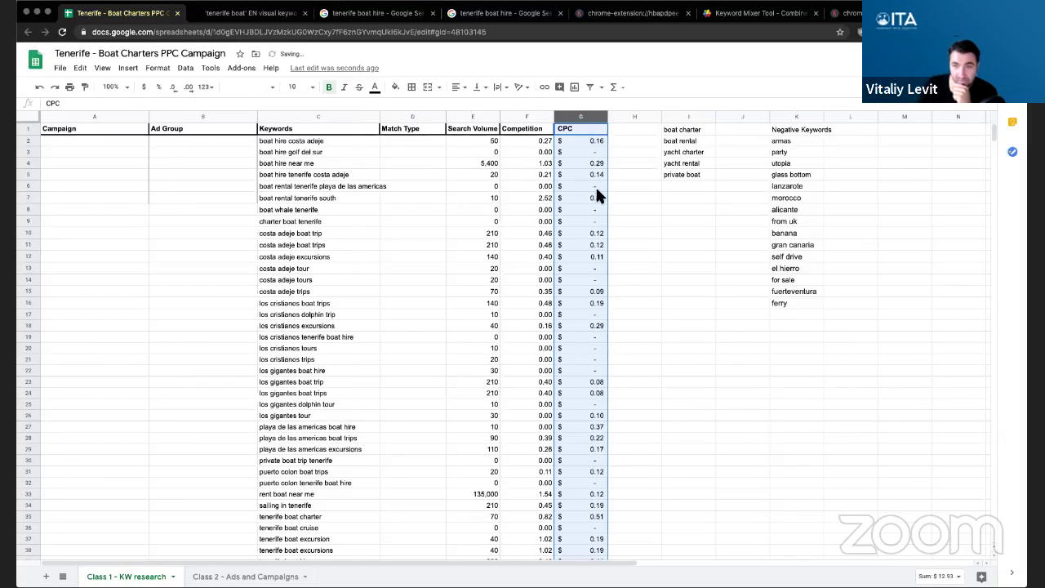
pyautogui.scroll(-10, 587, 365)
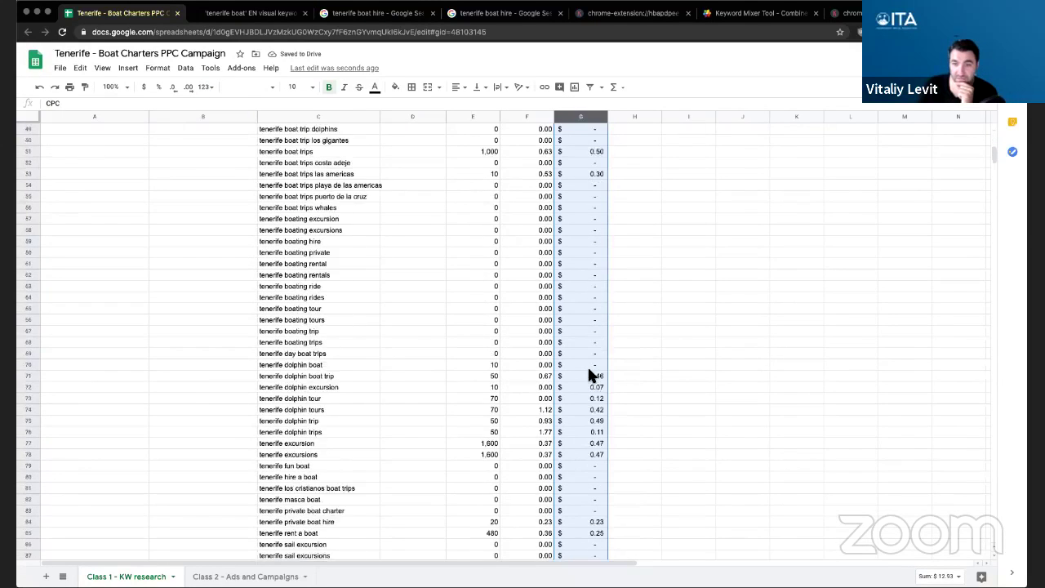
pyautogui.scroll(10, 579, 371)
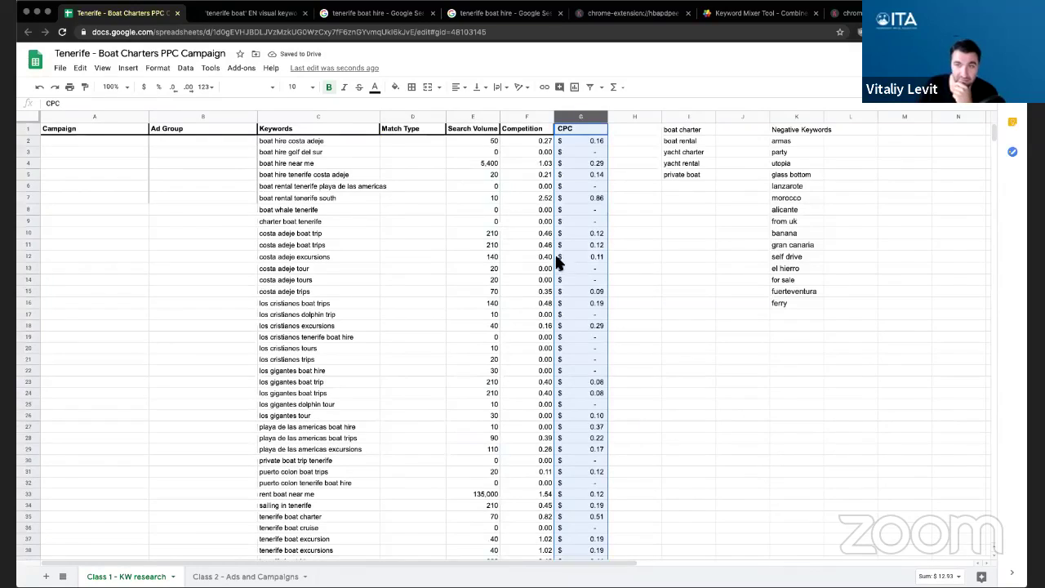
# - Clear the seed words from column I and select columns A through G
pyautogui.moveTo(685, 130); pyautogui.dragTo(687, 193)
pyautogui.press('Delete')
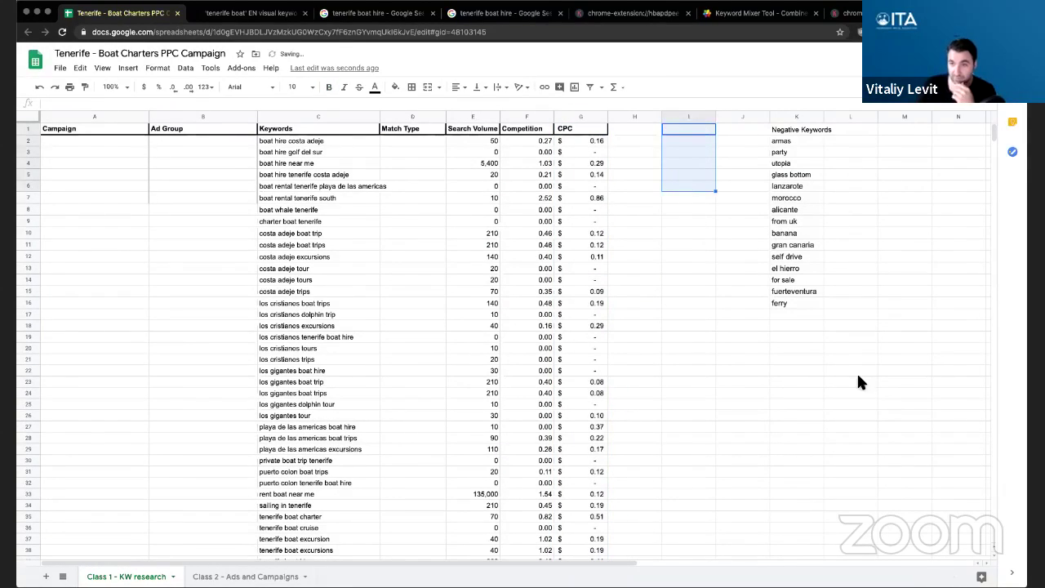
pyautogui.click(856, 381)
pyautogui.click(792, 131)
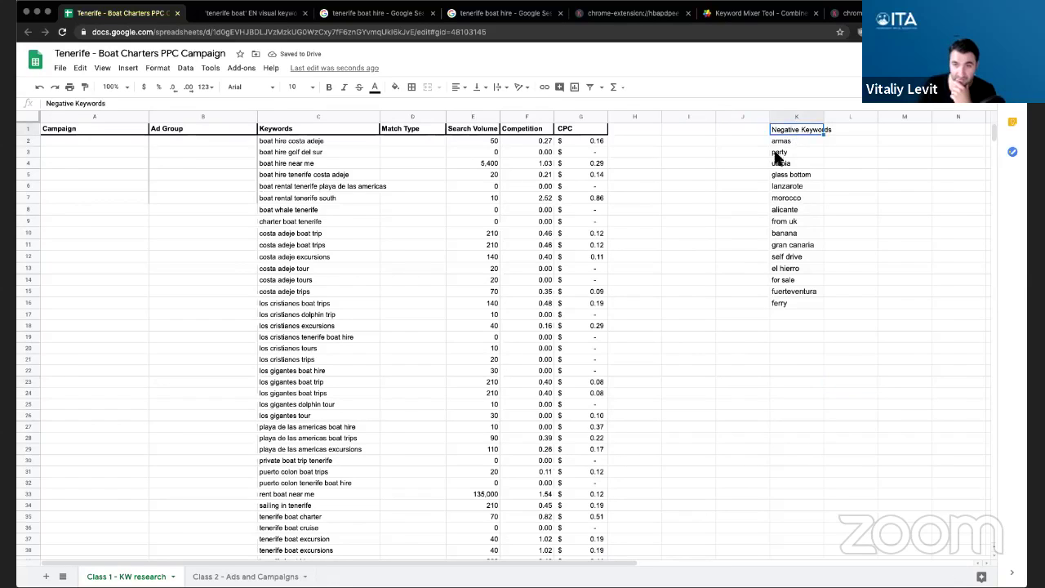
pyautogui.moveTo(82, 117); pyautogui.dragTo(605, 119)
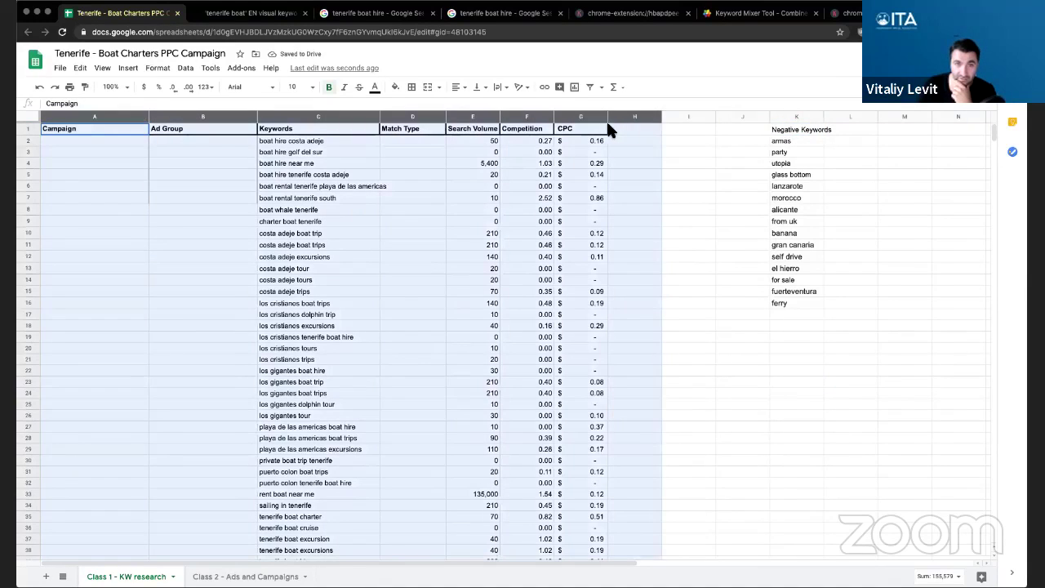
# - Add filters to the header row, widen column F, and sort Search Volume highest first
pyautogui.click(590, 88)
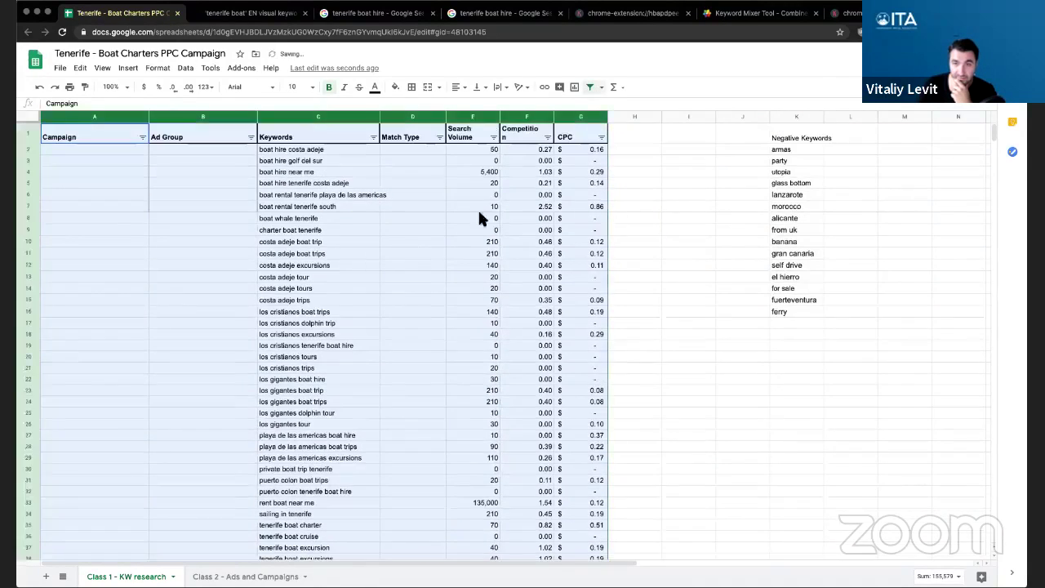
pyautogui.click(412, 241)
pyautogui.moveTo(555, 121); pyautogui.dragTo(560, 121)
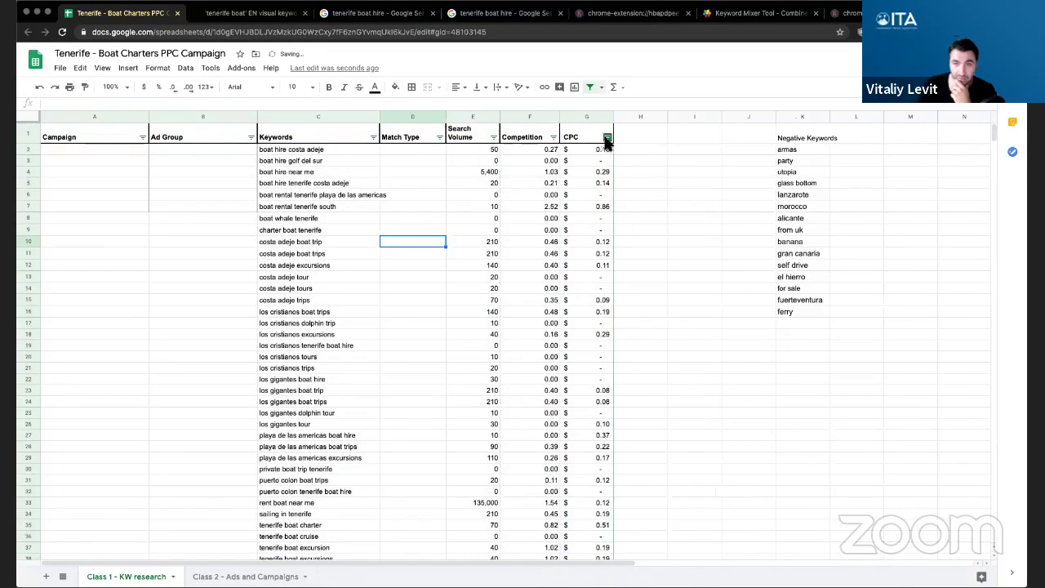
pyautogui.click(494, 137)
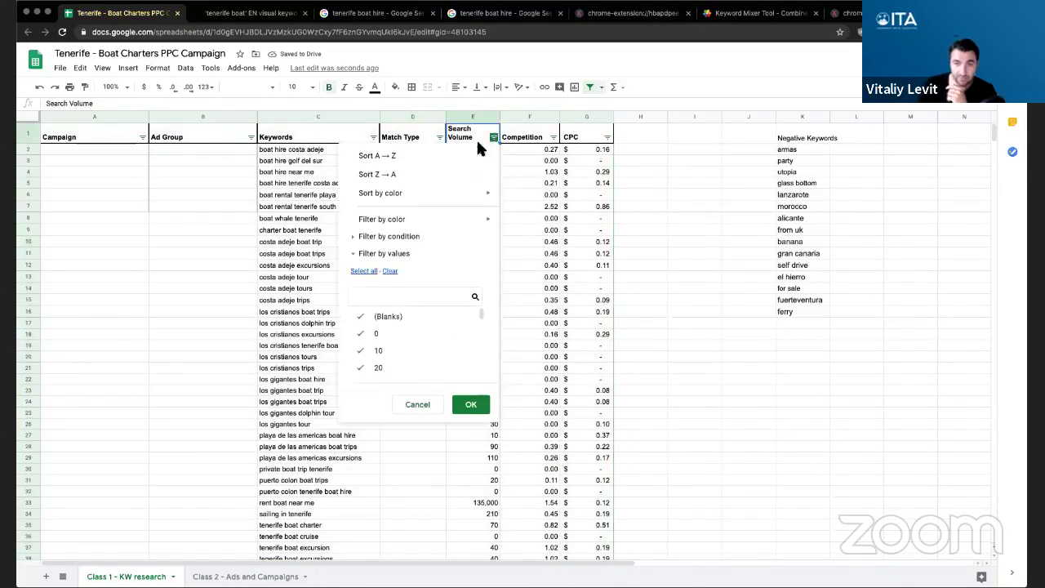
pyautogui.click(415, 174)
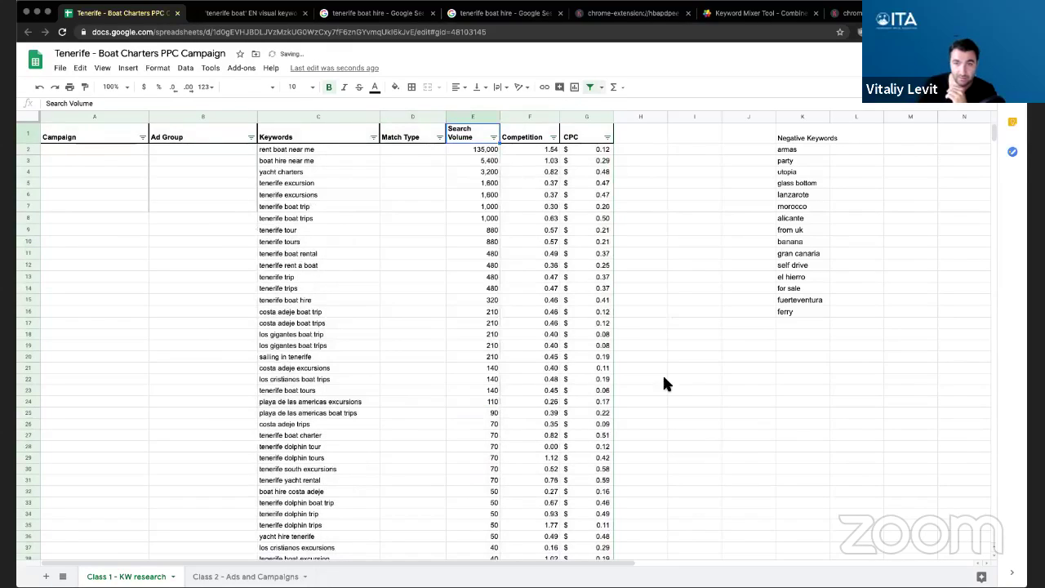
# - Review the sorted results by selecting the 135,000 volume and keywords from rent boat near me to C23
pyautogui.click(358, 228)
pyautogui.click(466, 148)
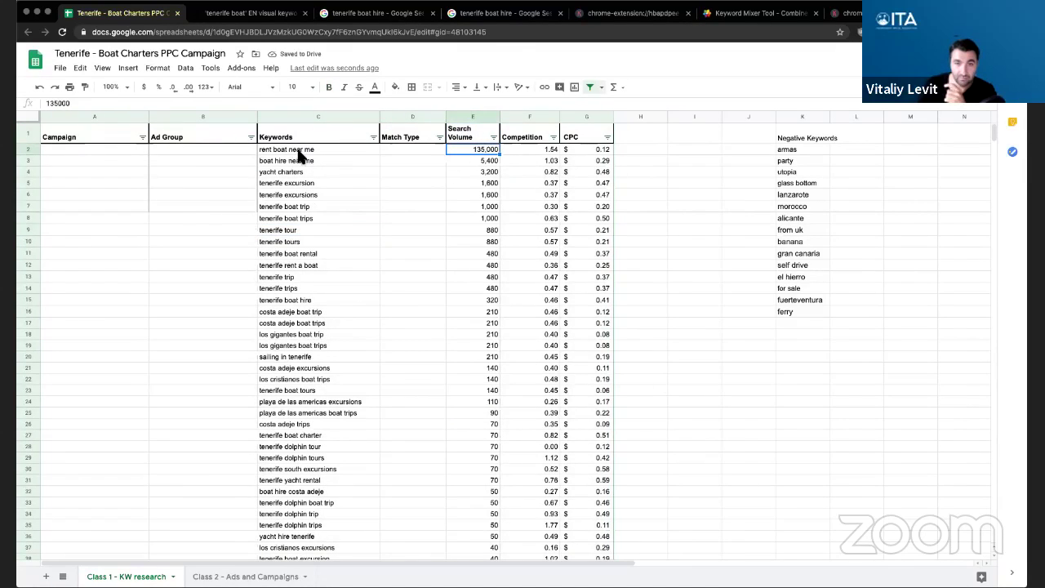
pyautogui.click(297, 151)
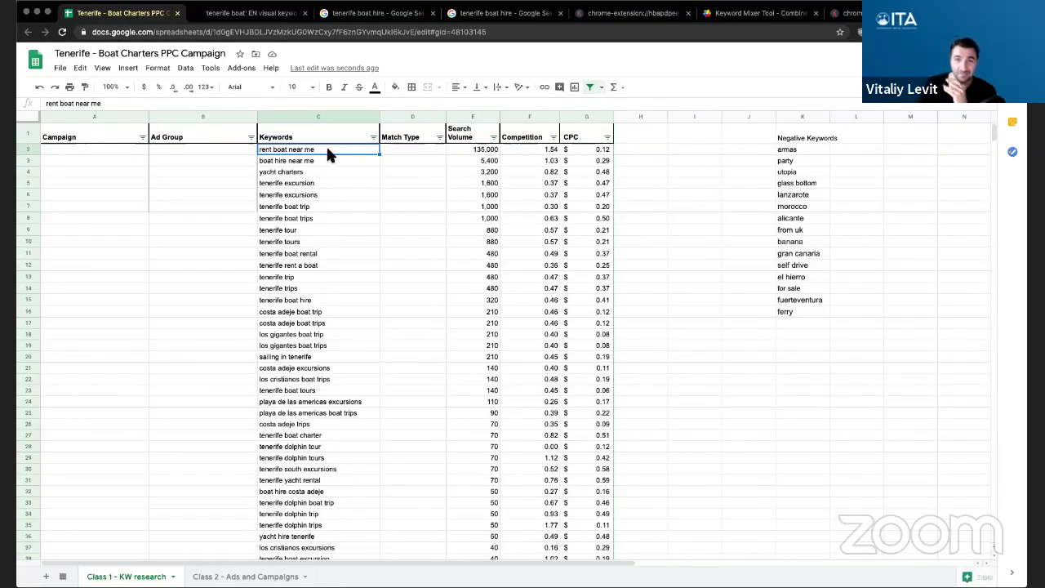
pyautogui.click(466, 152)
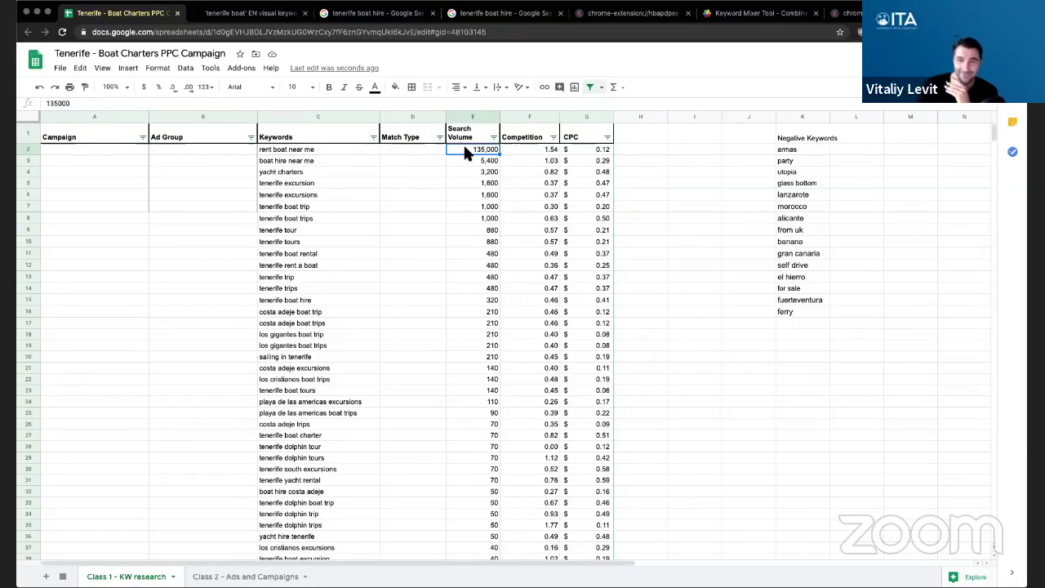
pyautogui.click(304, 152)
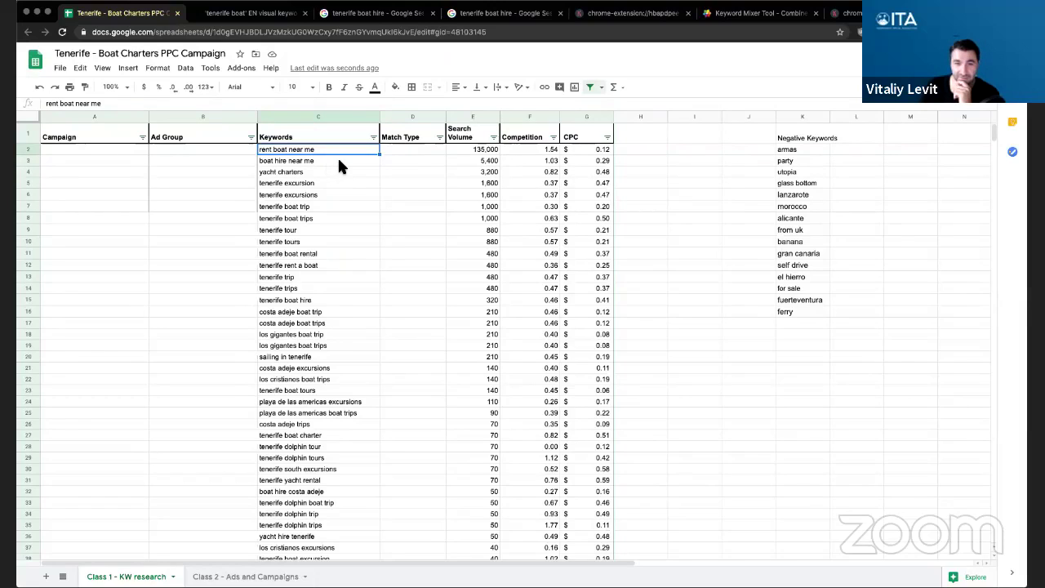
pyautogui.click(333, 159)
pyautogui.moveTo(316, 151); pyautogui.dragTo(319, 157)
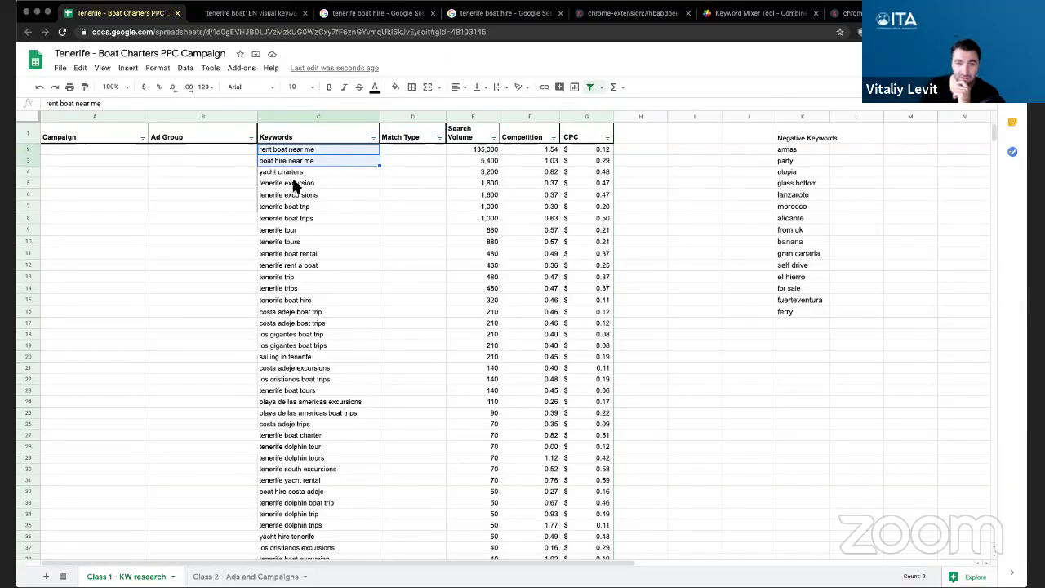
pyautogui.click(323, 173)
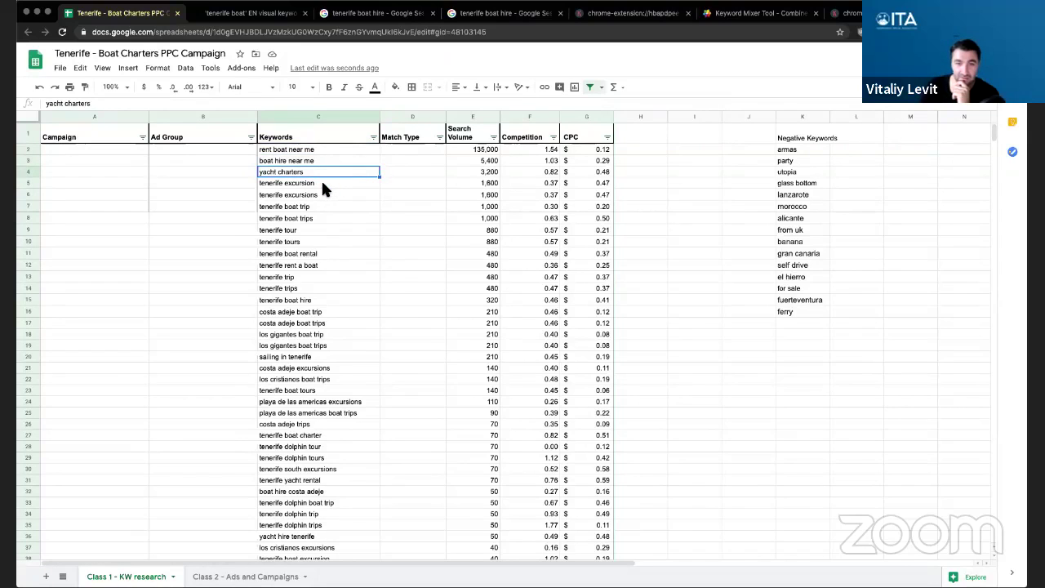
pyautogui.moveTo(321, 181); pyautogui.dragTo(327, 387)
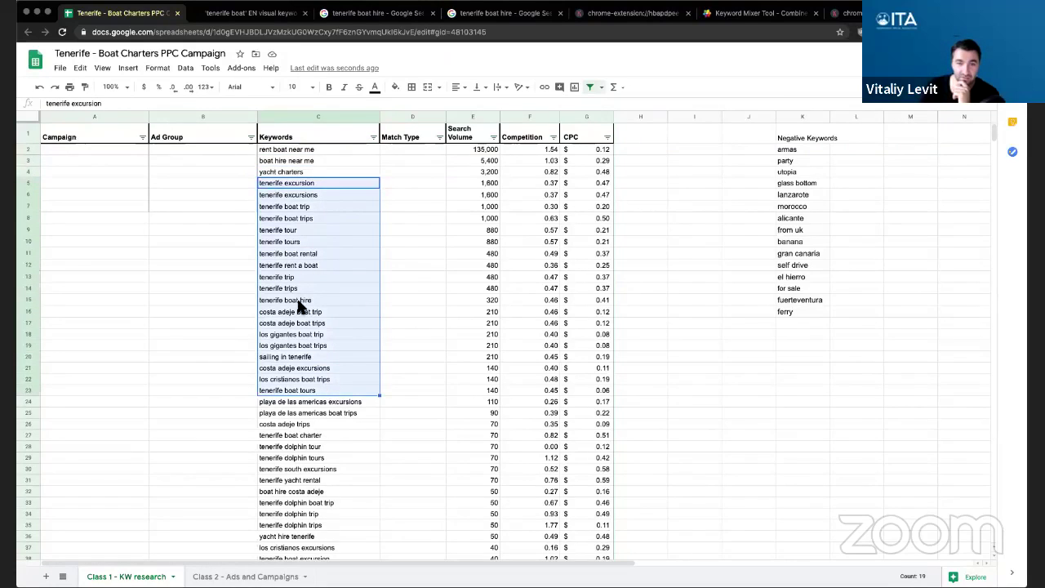
pyautogui.scroll(-5, 325, 382)
pyautogui.scroll(5, 316, 306)
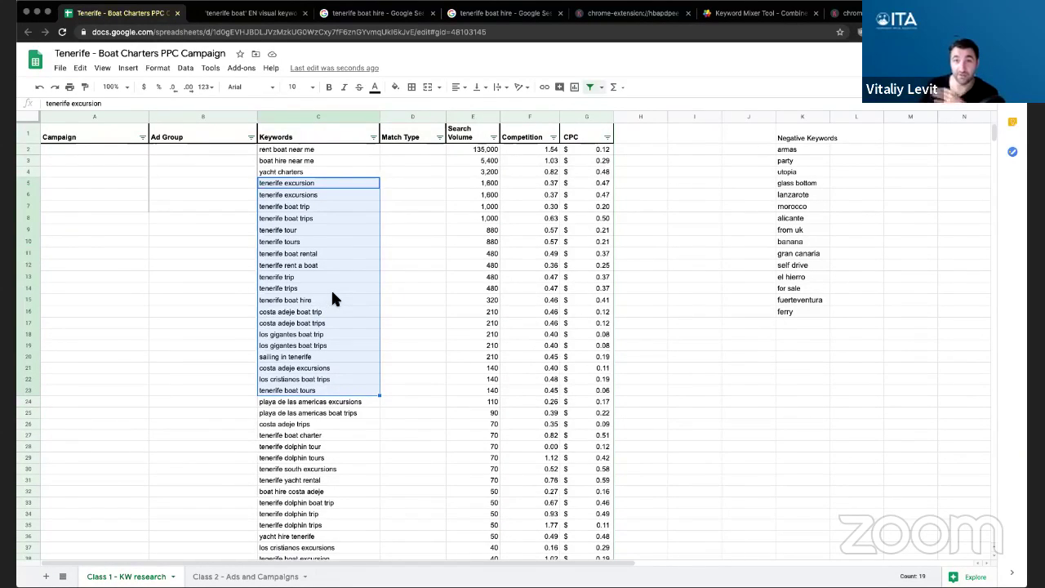
pyautogui.click(415, 217)
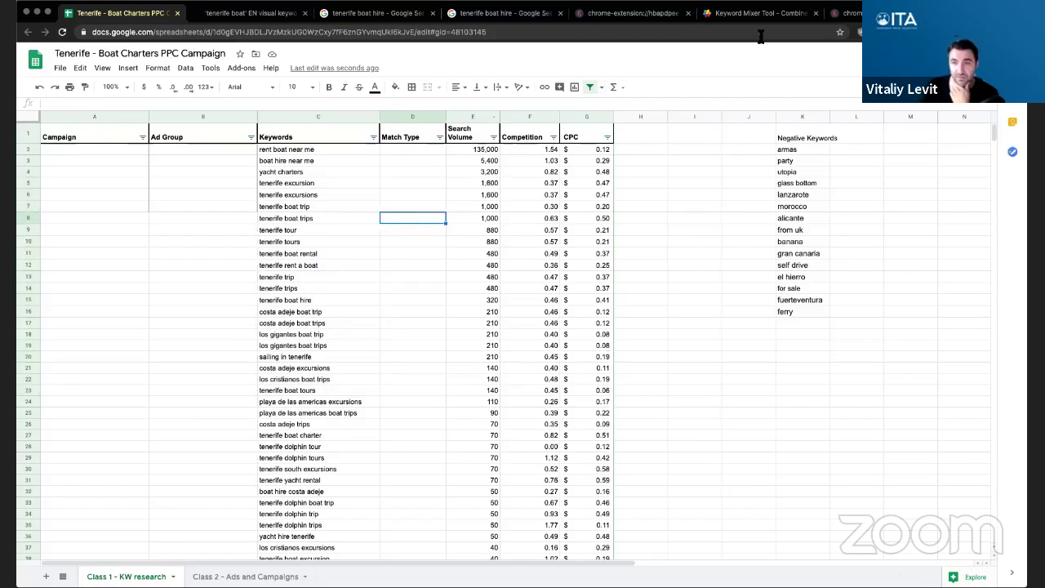
# - Close the Keywords Everywhere favourites, Keyword Mixer and keyword tool tabs, leaving the tenerife boat hire results
pyautogui.hotkey('ctrl', 'shift', 'Tab')
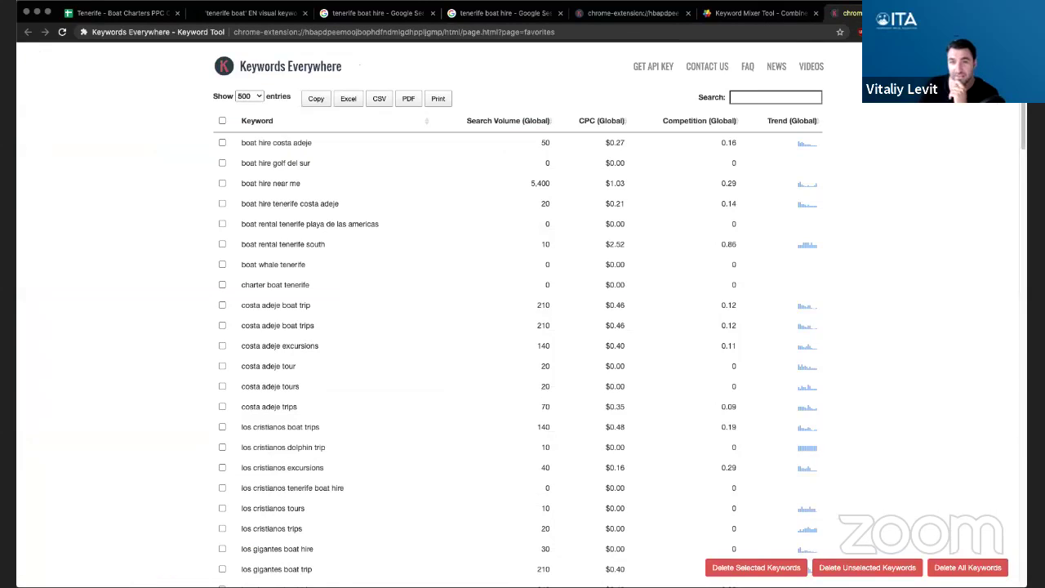
pyautogui.hotkey('ctrl', 'w')
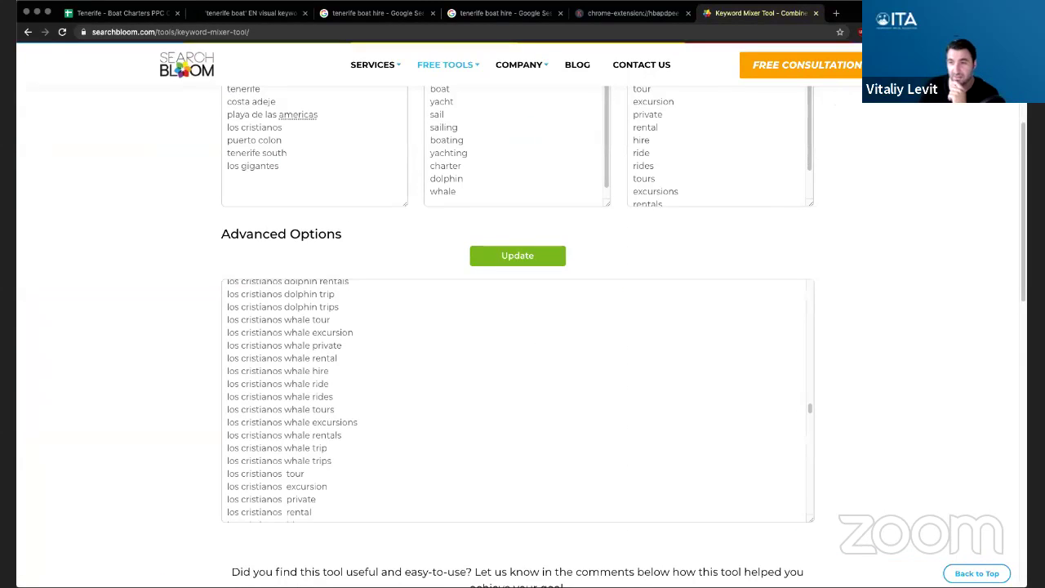
pyautogui.click(943, 32)
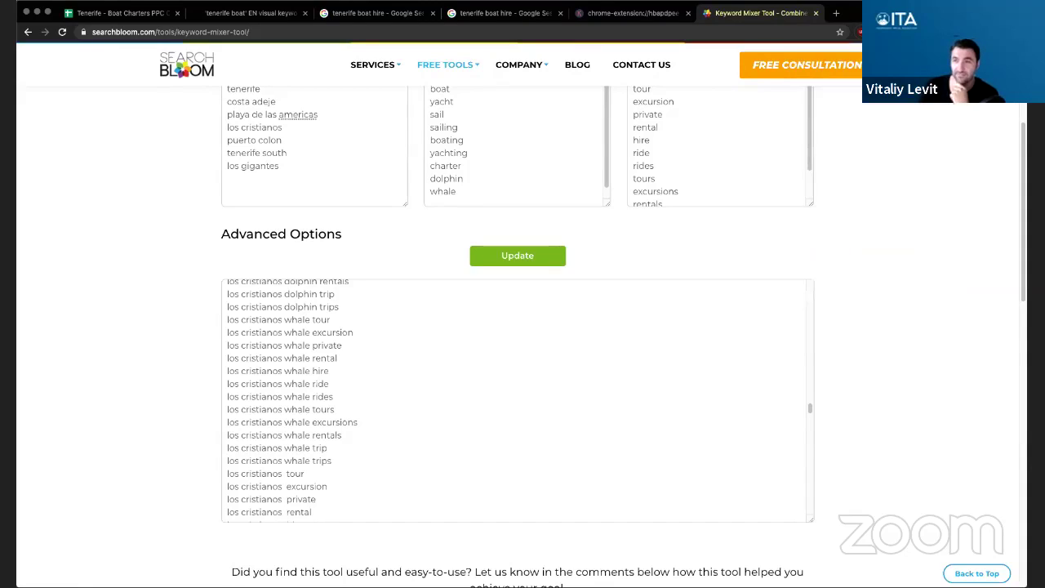
pyautogui.click(815, 13)
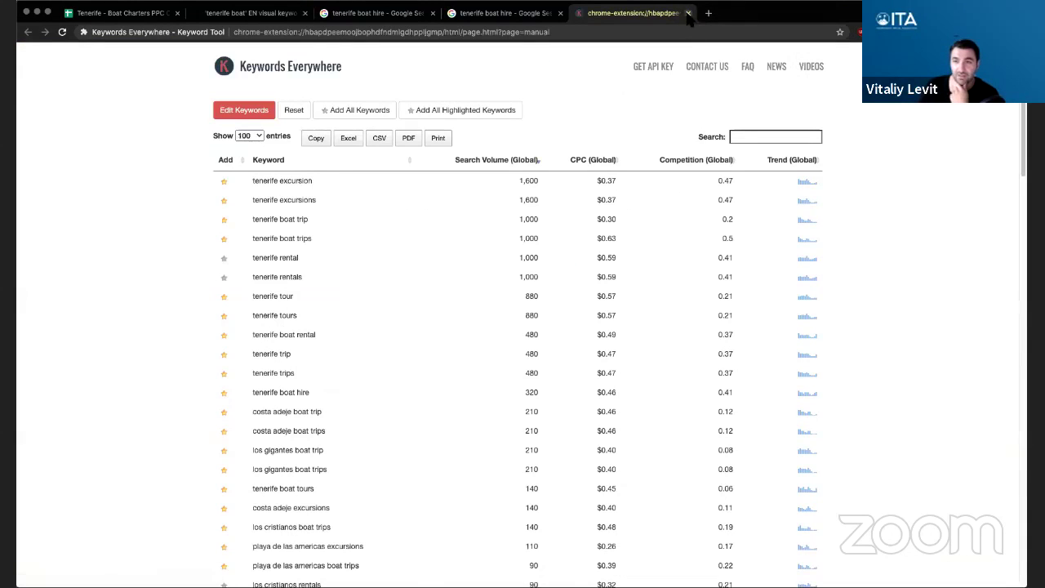
pyautogui.click(687, 13)
pyautogui.click(812, 320)
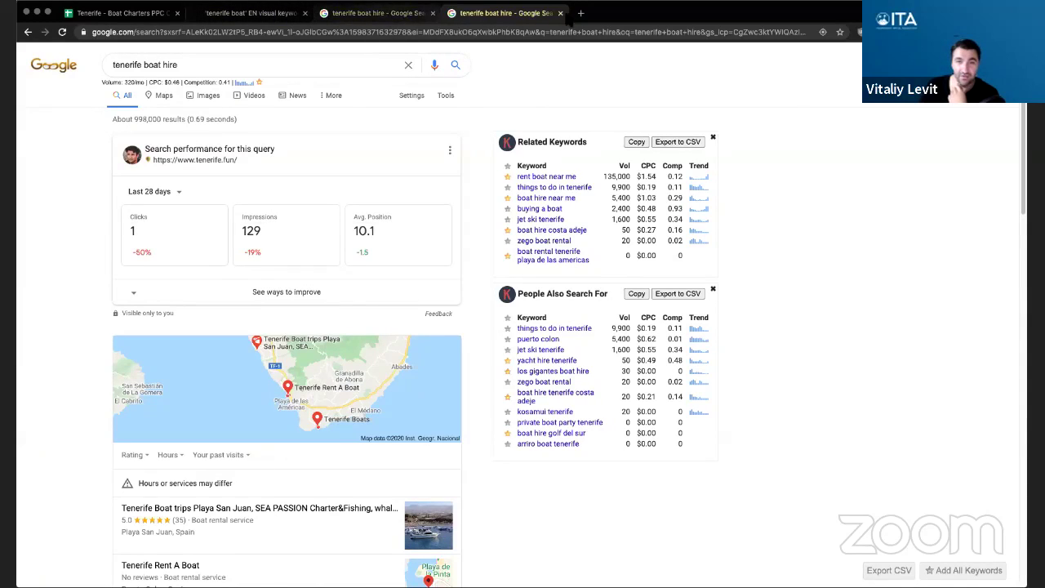
# - Close the duplicate tenerife boat hire tab and check Keywords Everywhere's 98,706 credits left
pyautogui.click(560, 13)
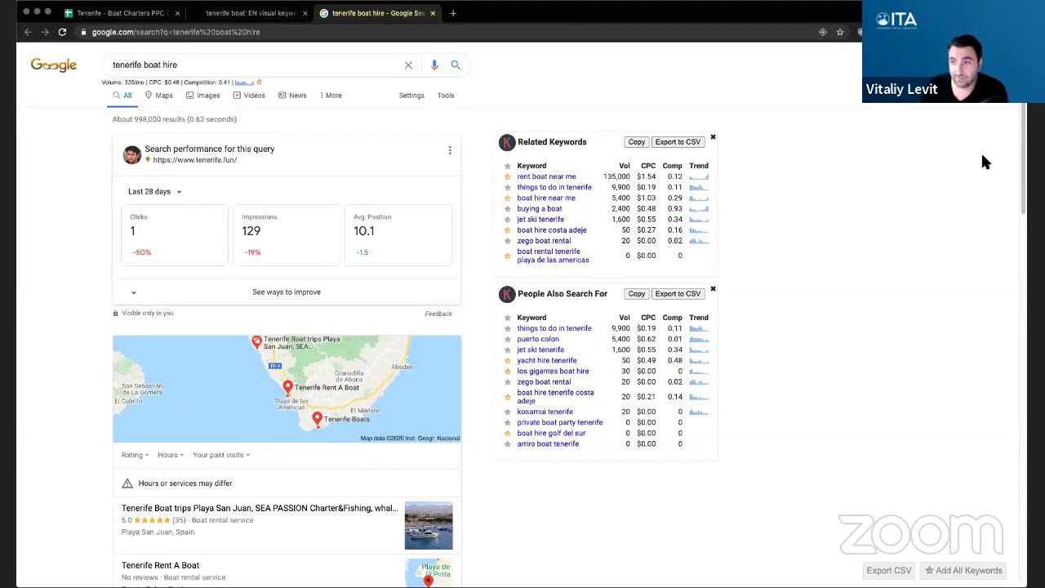
pyautogui.click(939, 31)
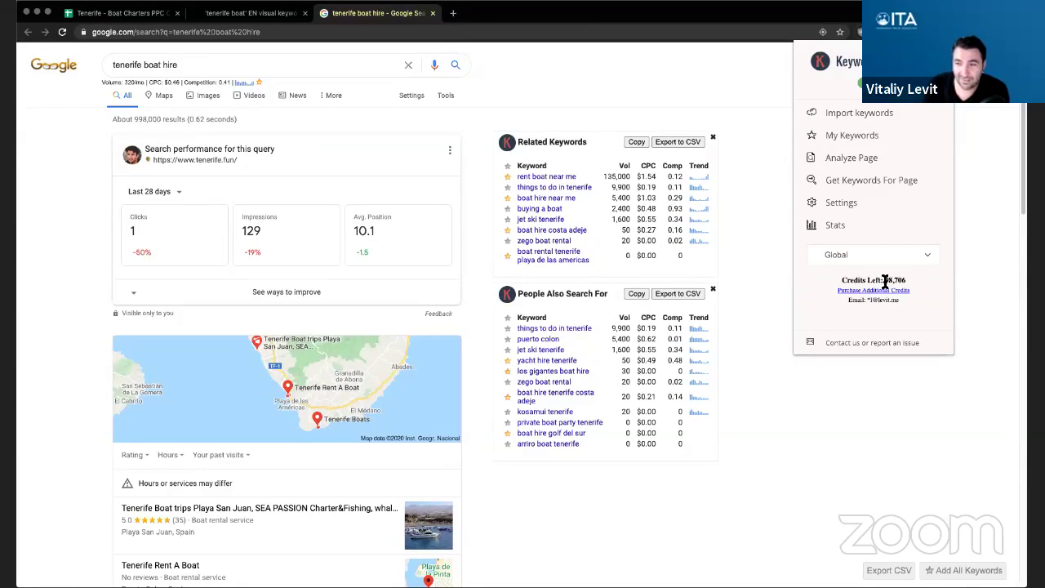
pyautogui.moveTo(885, 280); pyautogui.dragTo(906, 280)
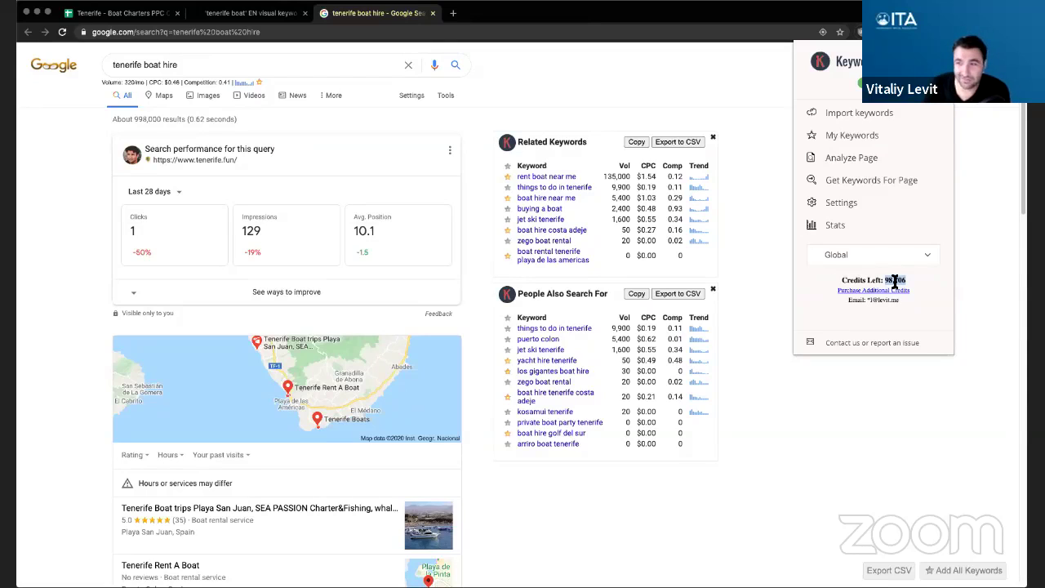
pyautogui.tripleClick(891, 280)
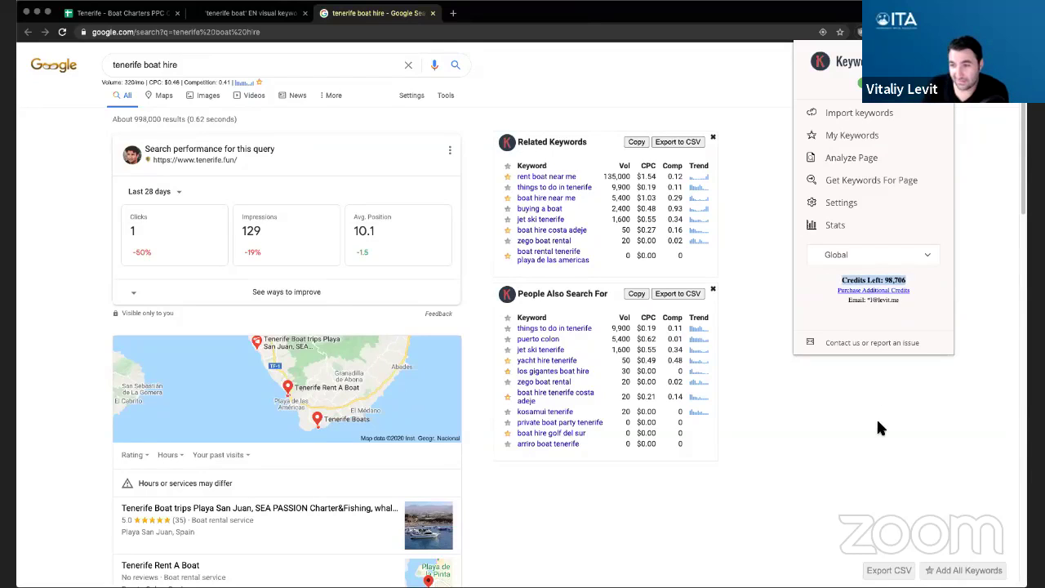